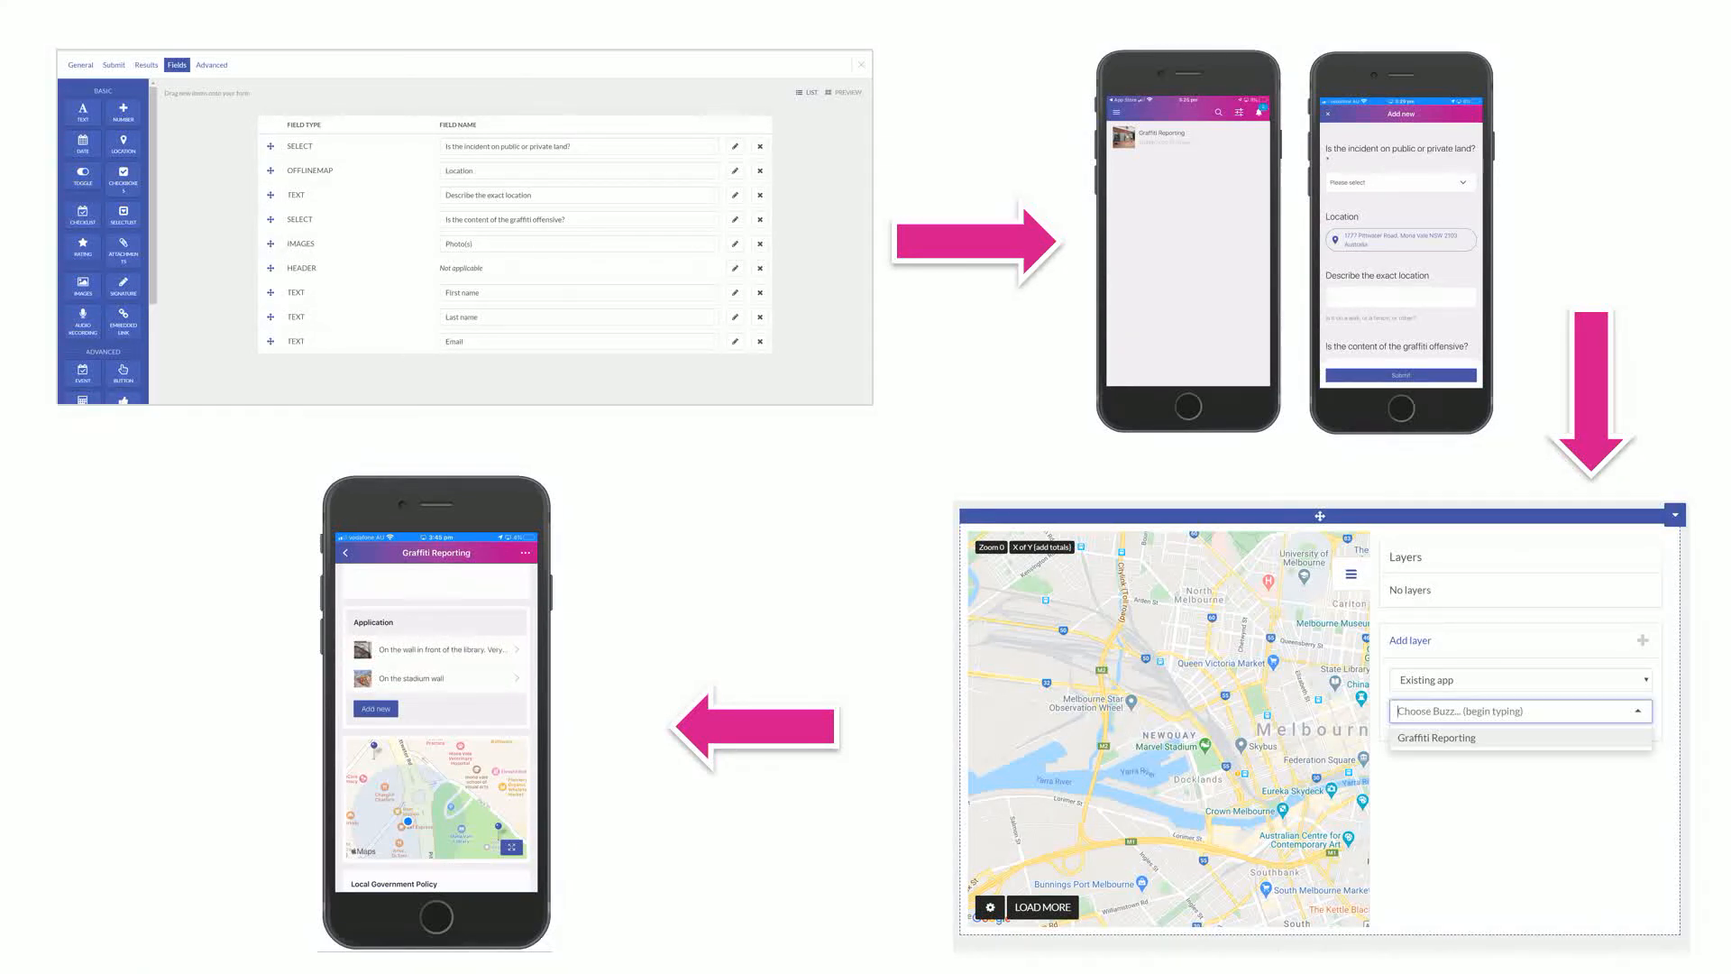
Leave the four-step workflow slide and bring up the Windows task switcher
key("alt+Tab")
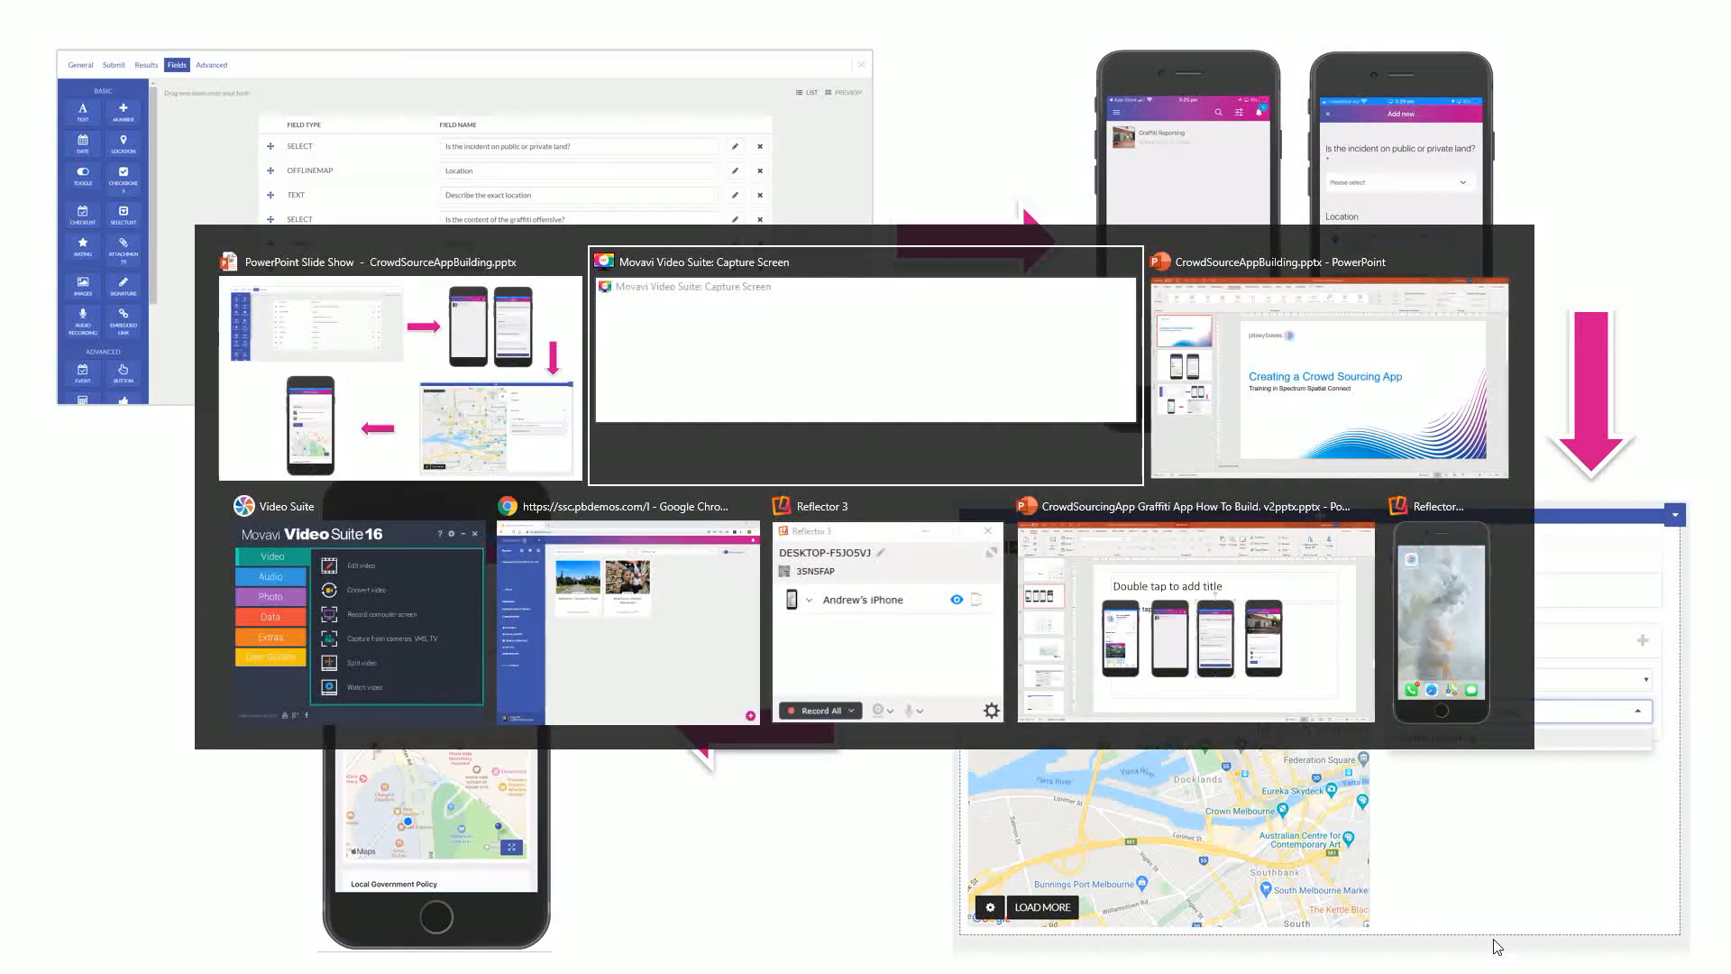
Show the Spectrum Spatial Connect Buzzes page with the iPhone mirror docked at the right edge
key("alt+Tab")
key("alt+Tab")
key("alt+Tab")
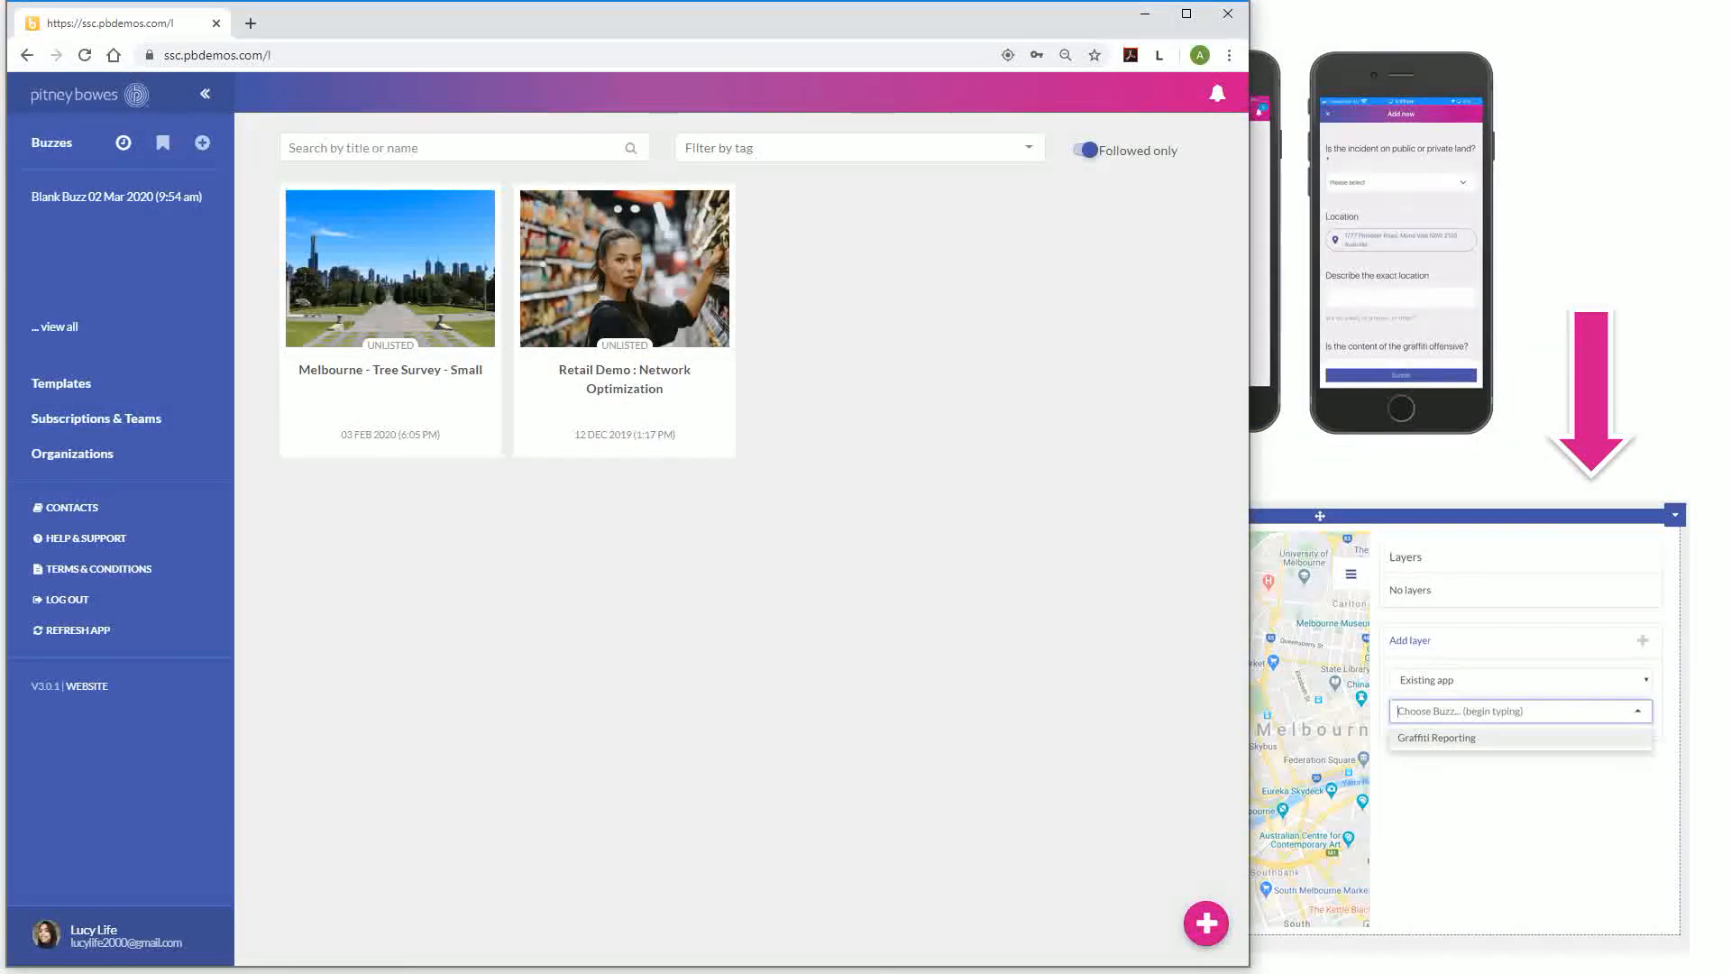
key("alt+Tab")
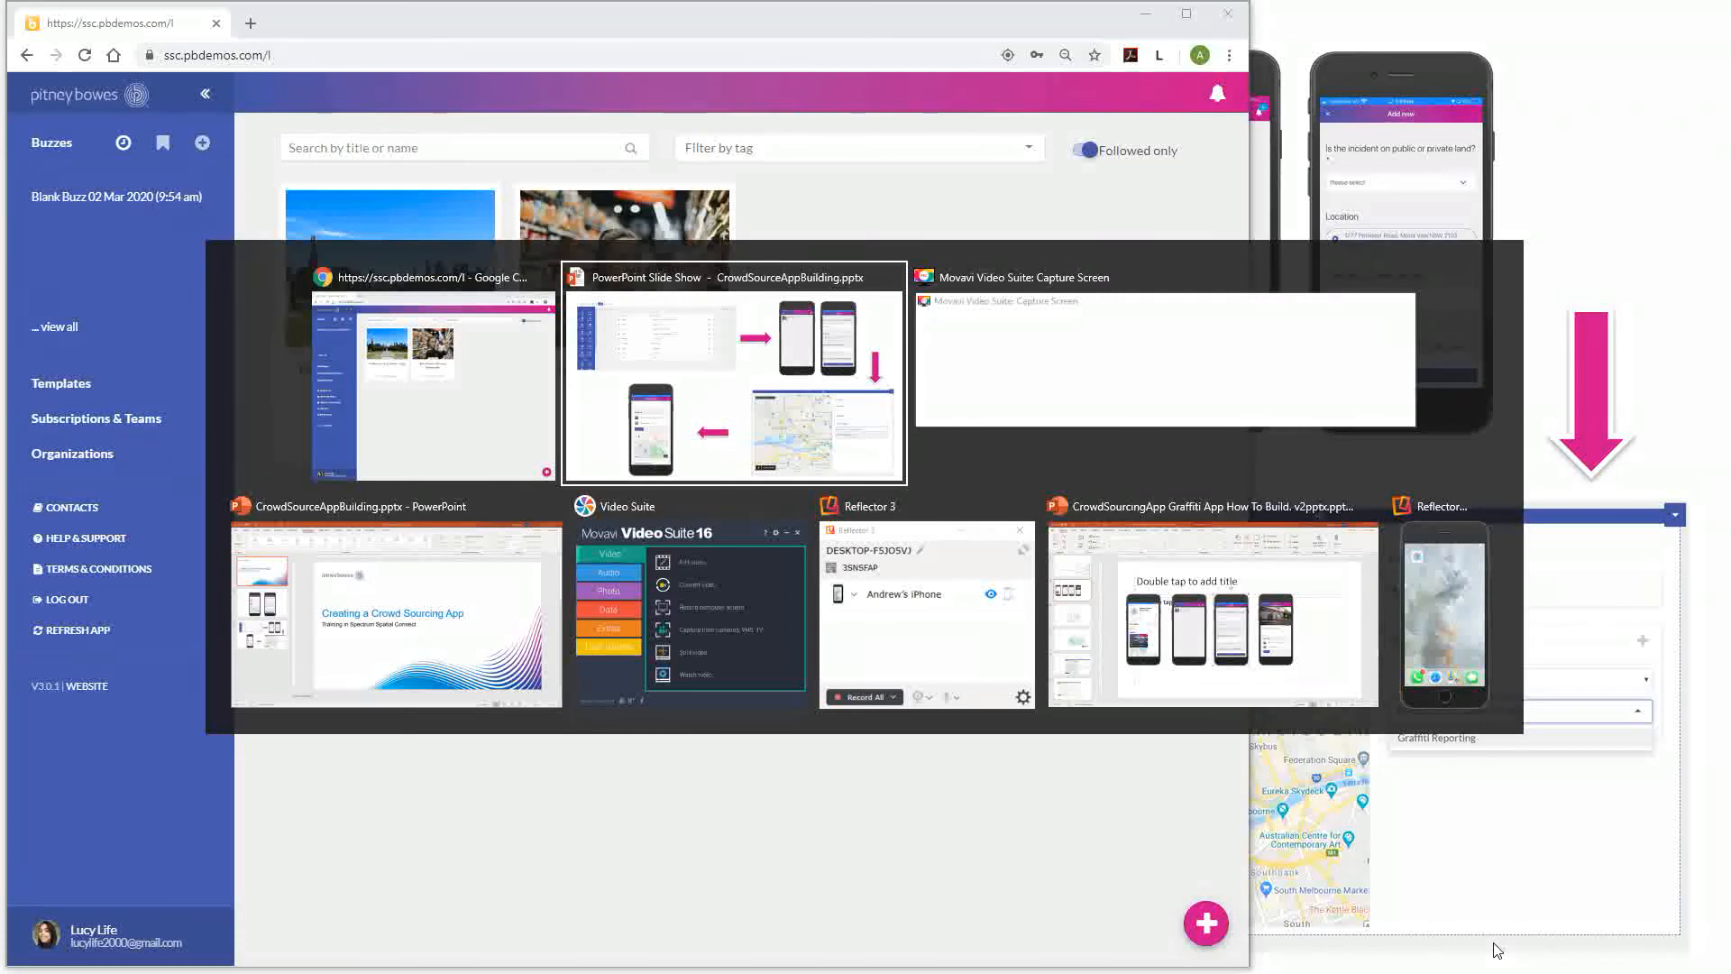
key("alt+Tab")
key("alt+Tab")
key("alt+Tab")
key("alt+Tab")
key("alt+Tab")
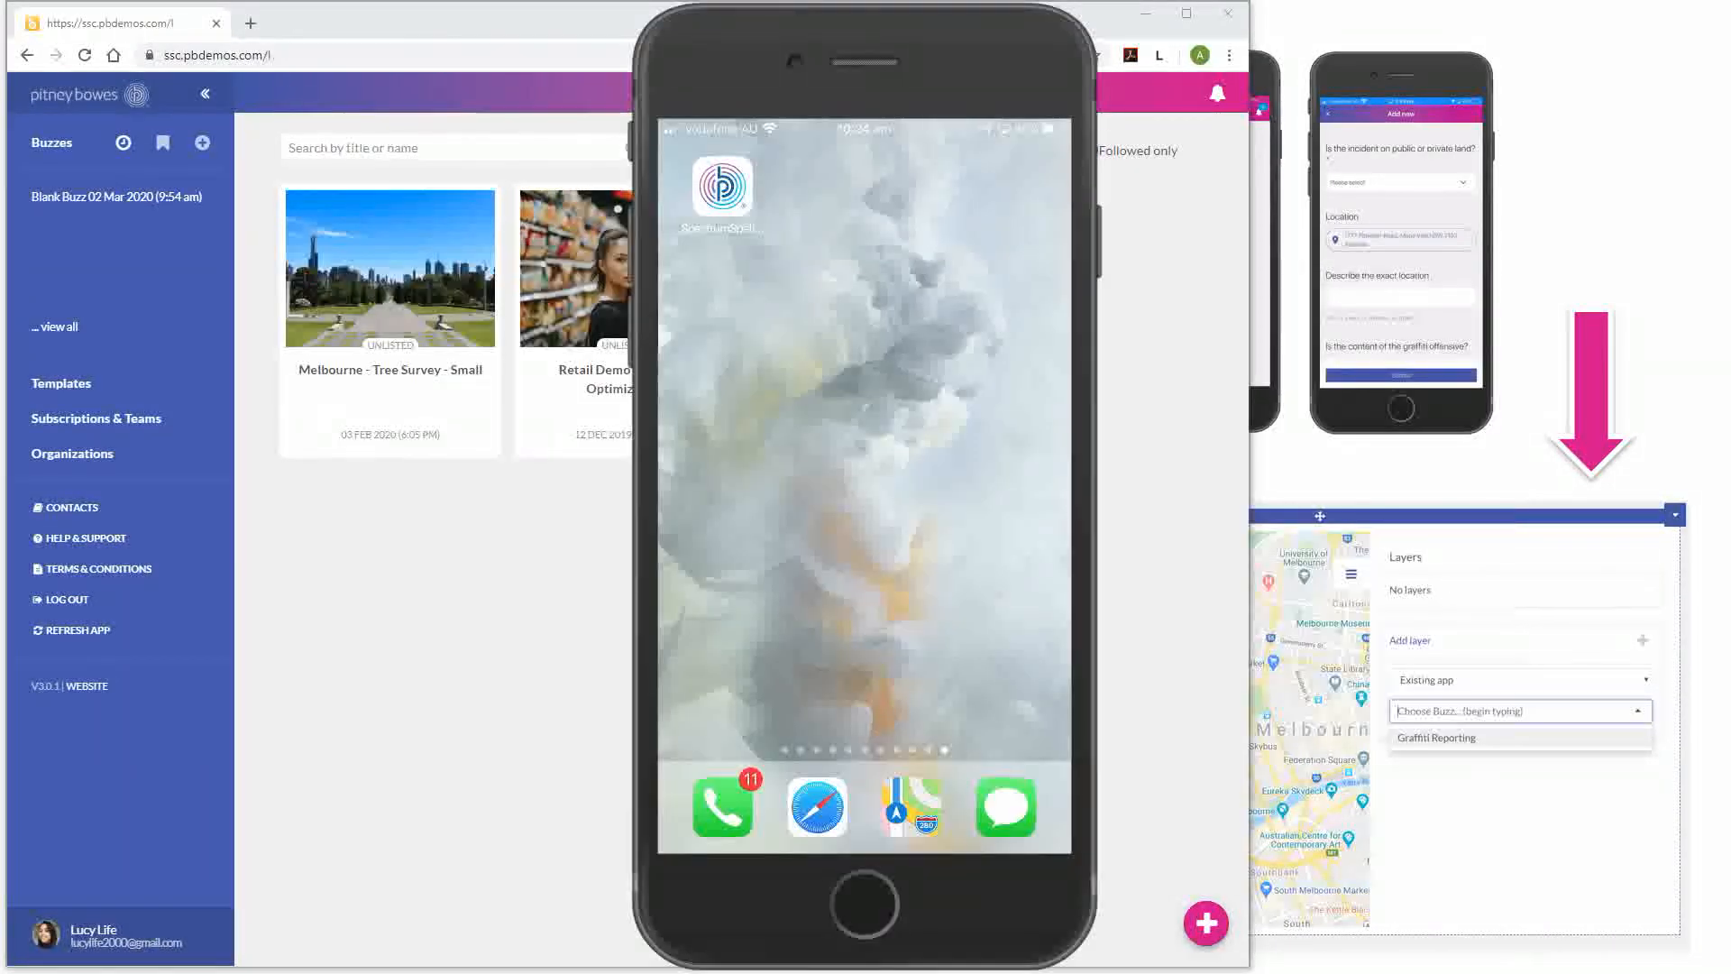
left_click_drag(861, 34, 1476, 42)
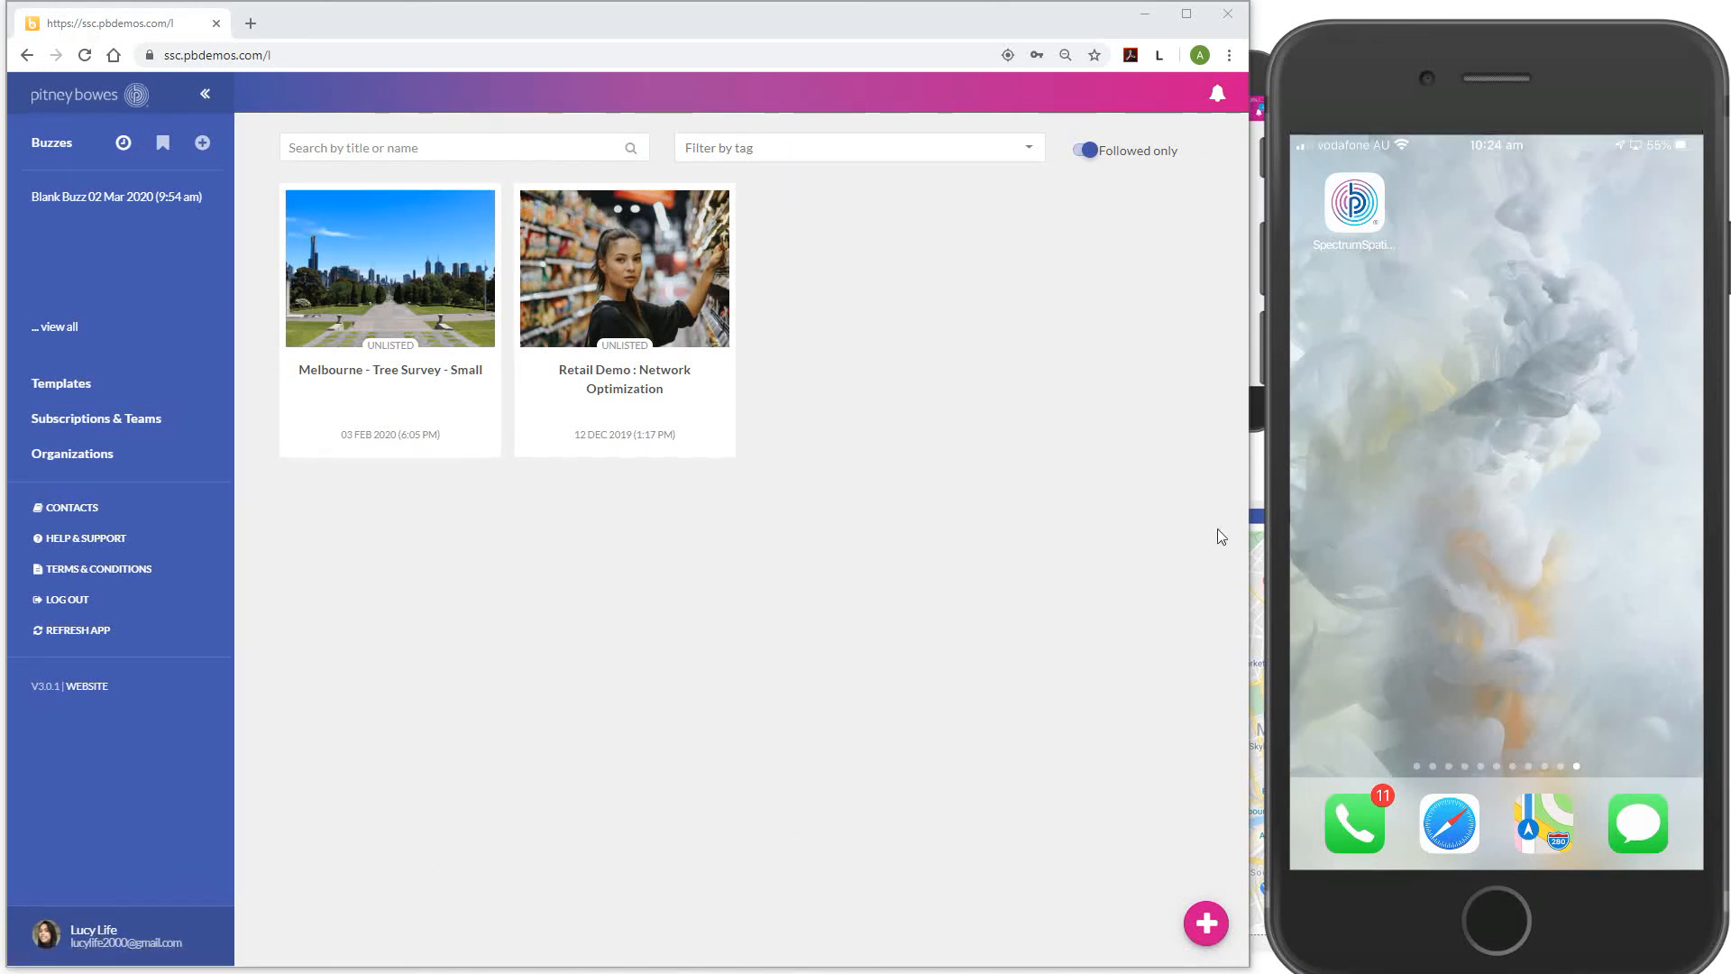
Create a new blank buzz, 'Blank Buzz 02 Mar 2020 (10:24 am)', as a private draft
left_click(1207, 926)
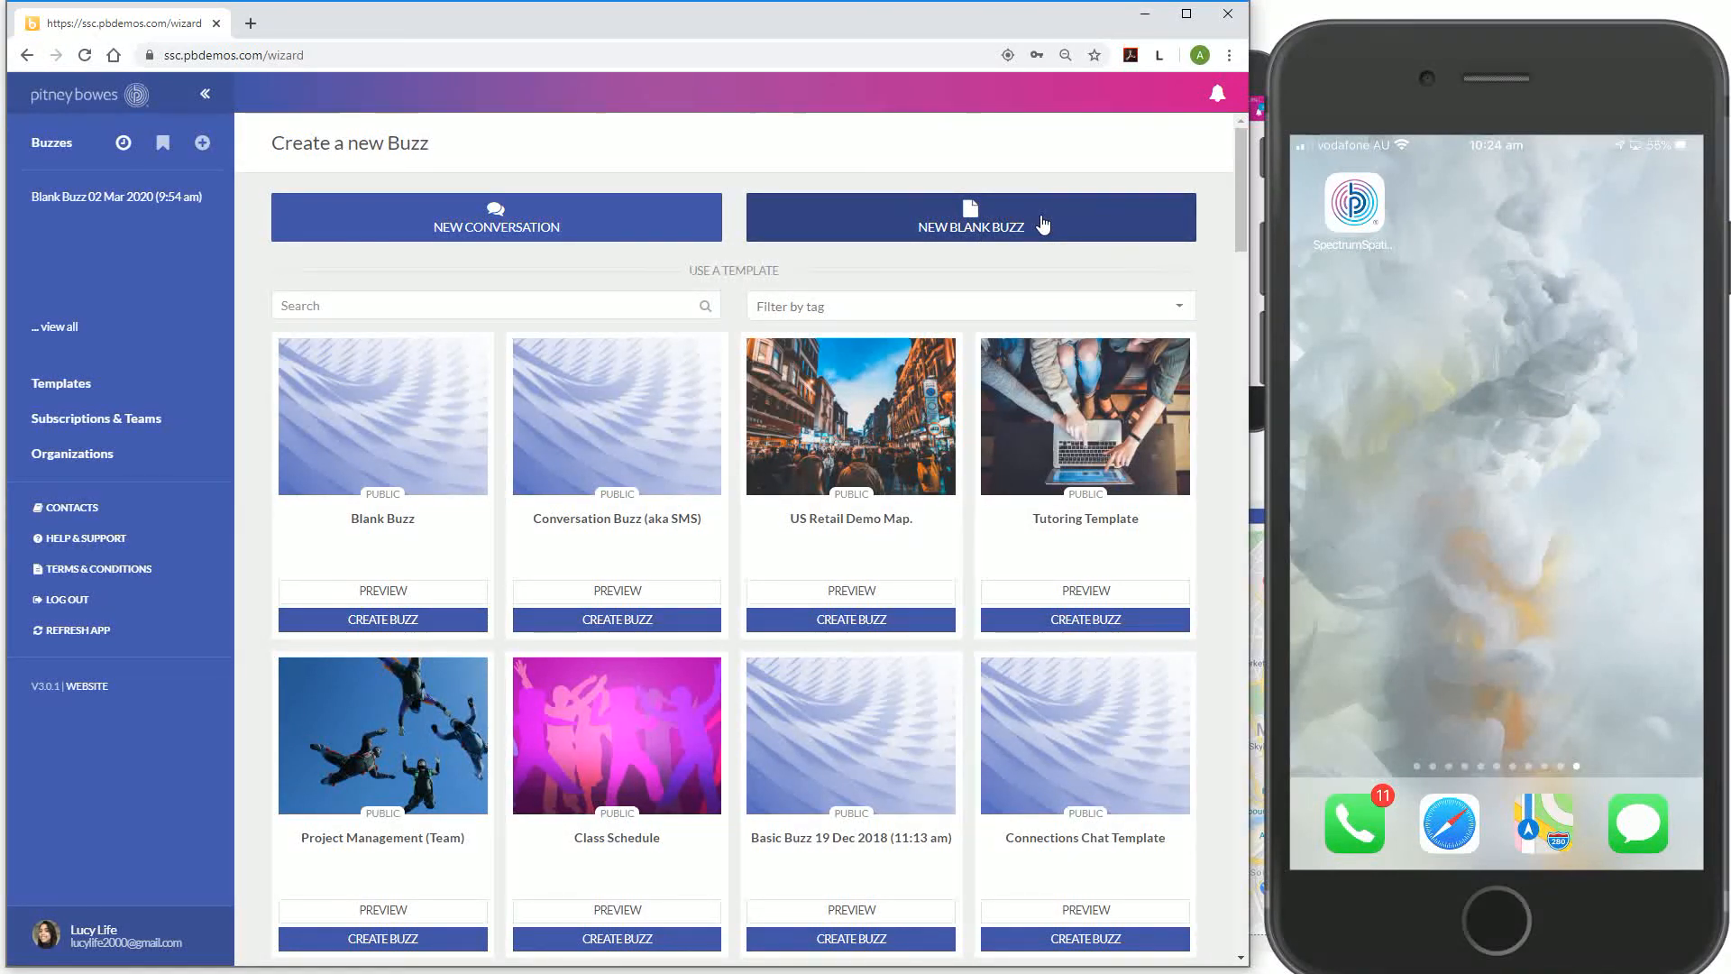
left_click(1043, 223)
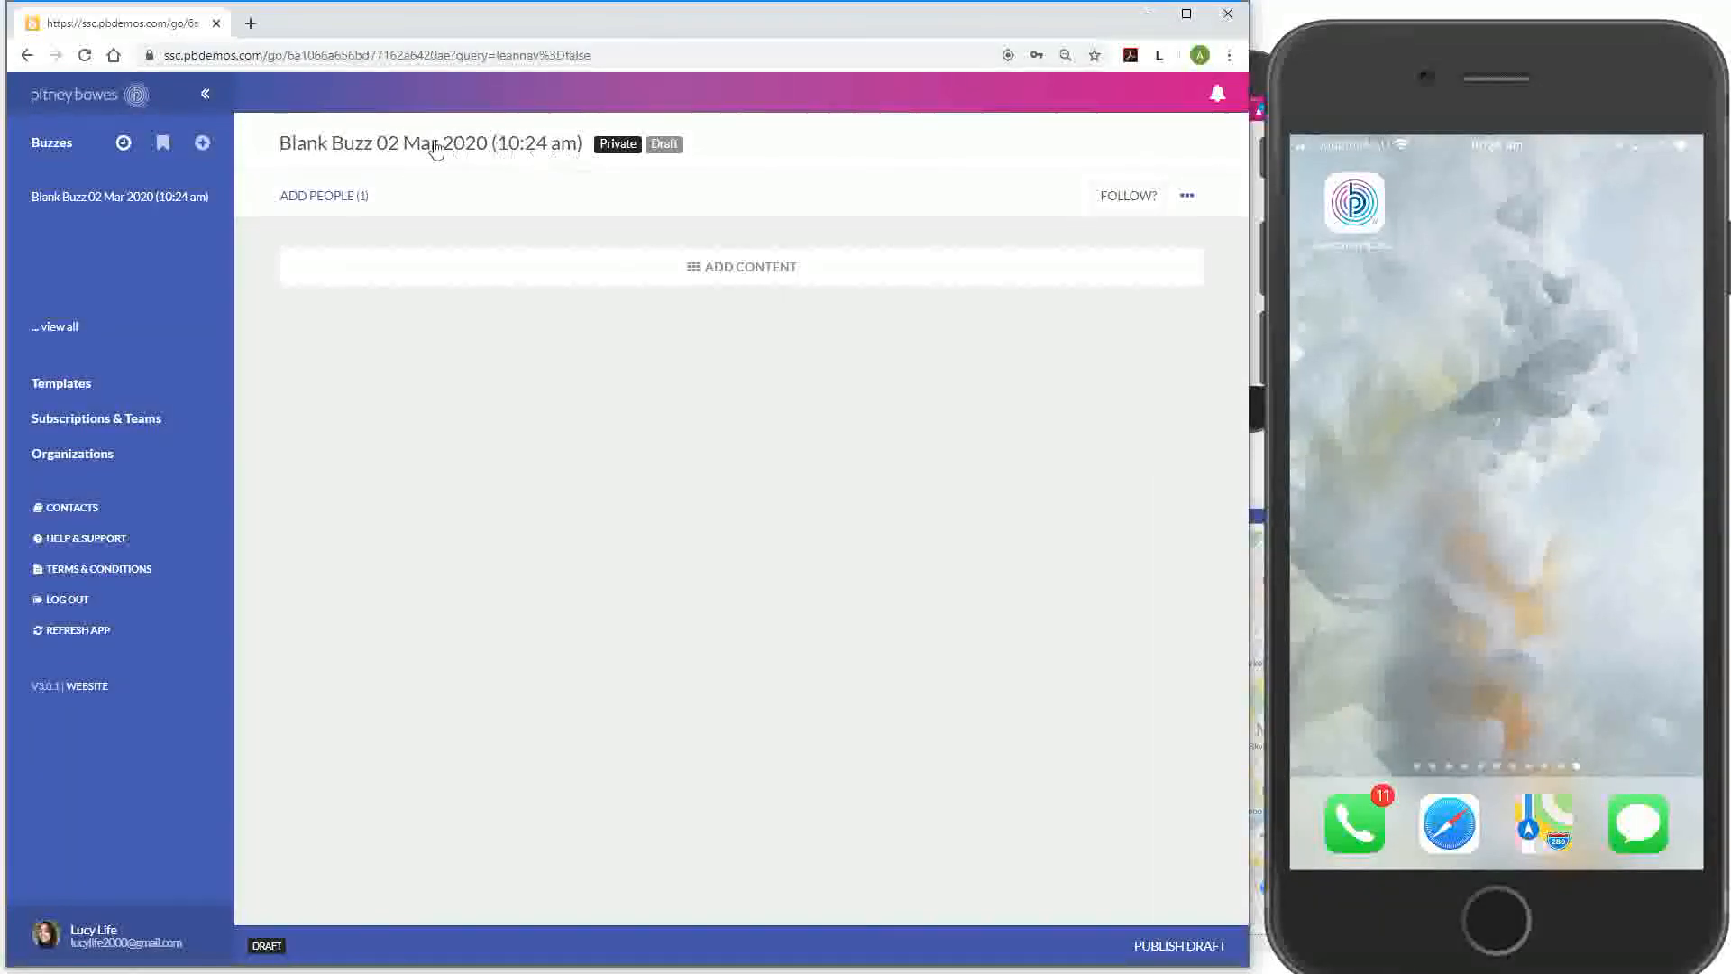
Retitle the buzz 'Graffiti Reporting App', set its status to Published and Comments to OFF
left_click(373, 155)
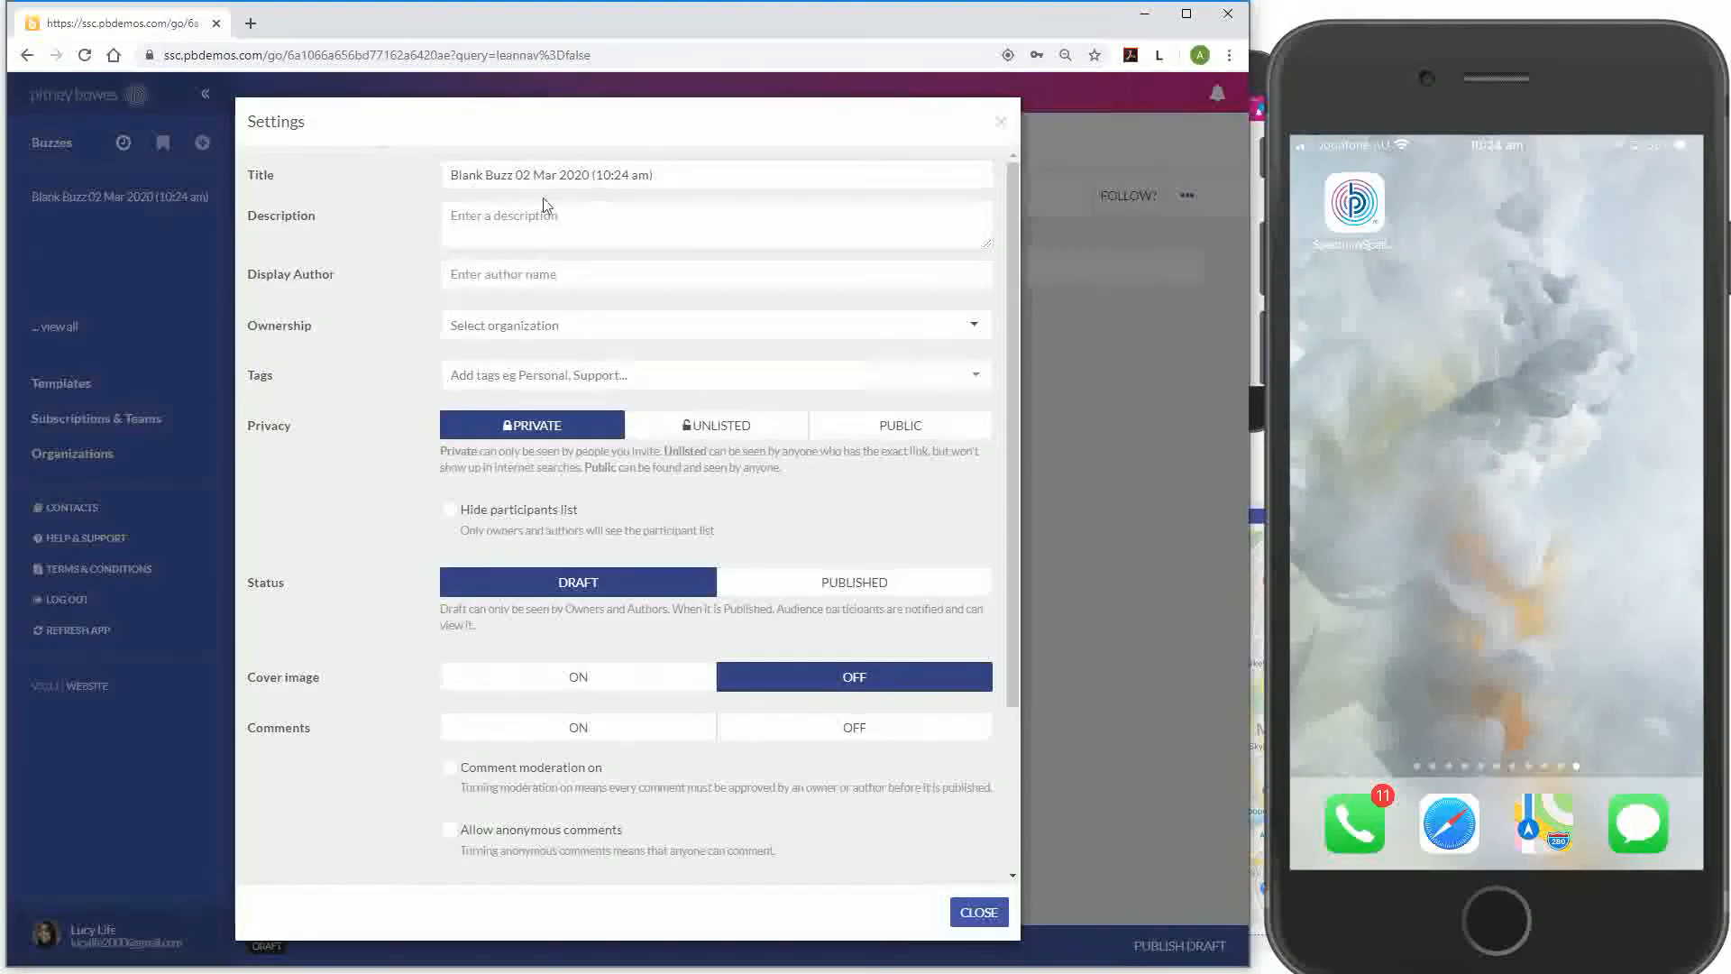
left_click_drag(664, 174, 255, 174)
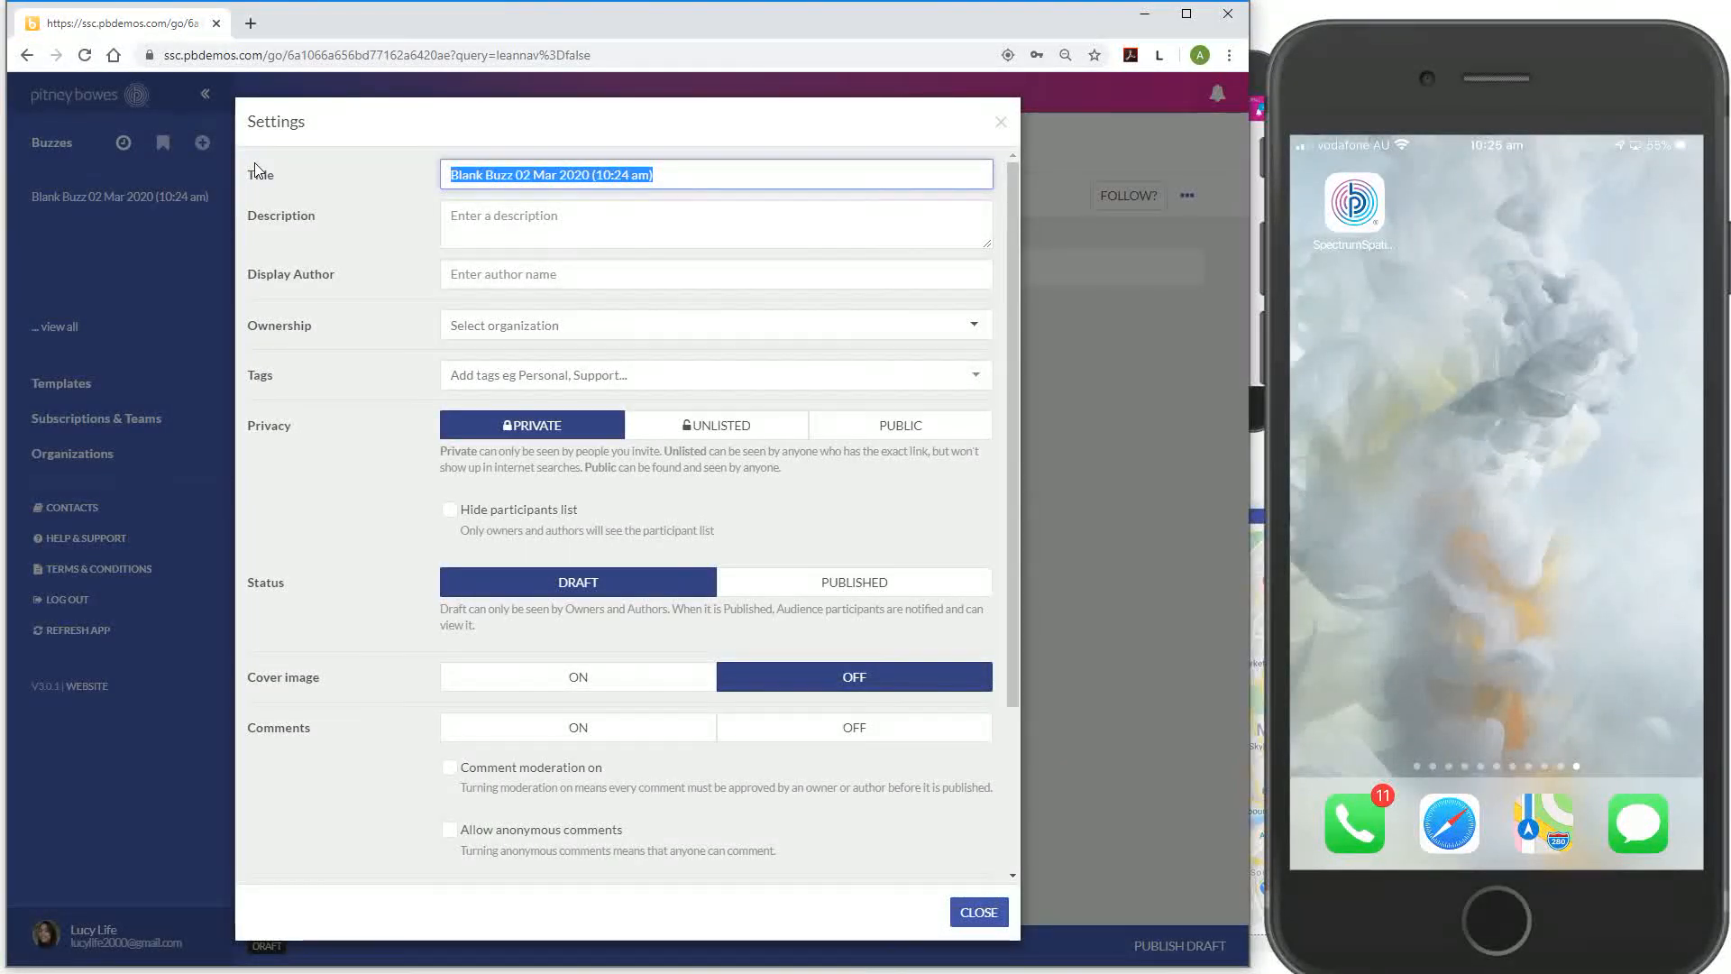
type("Graff")
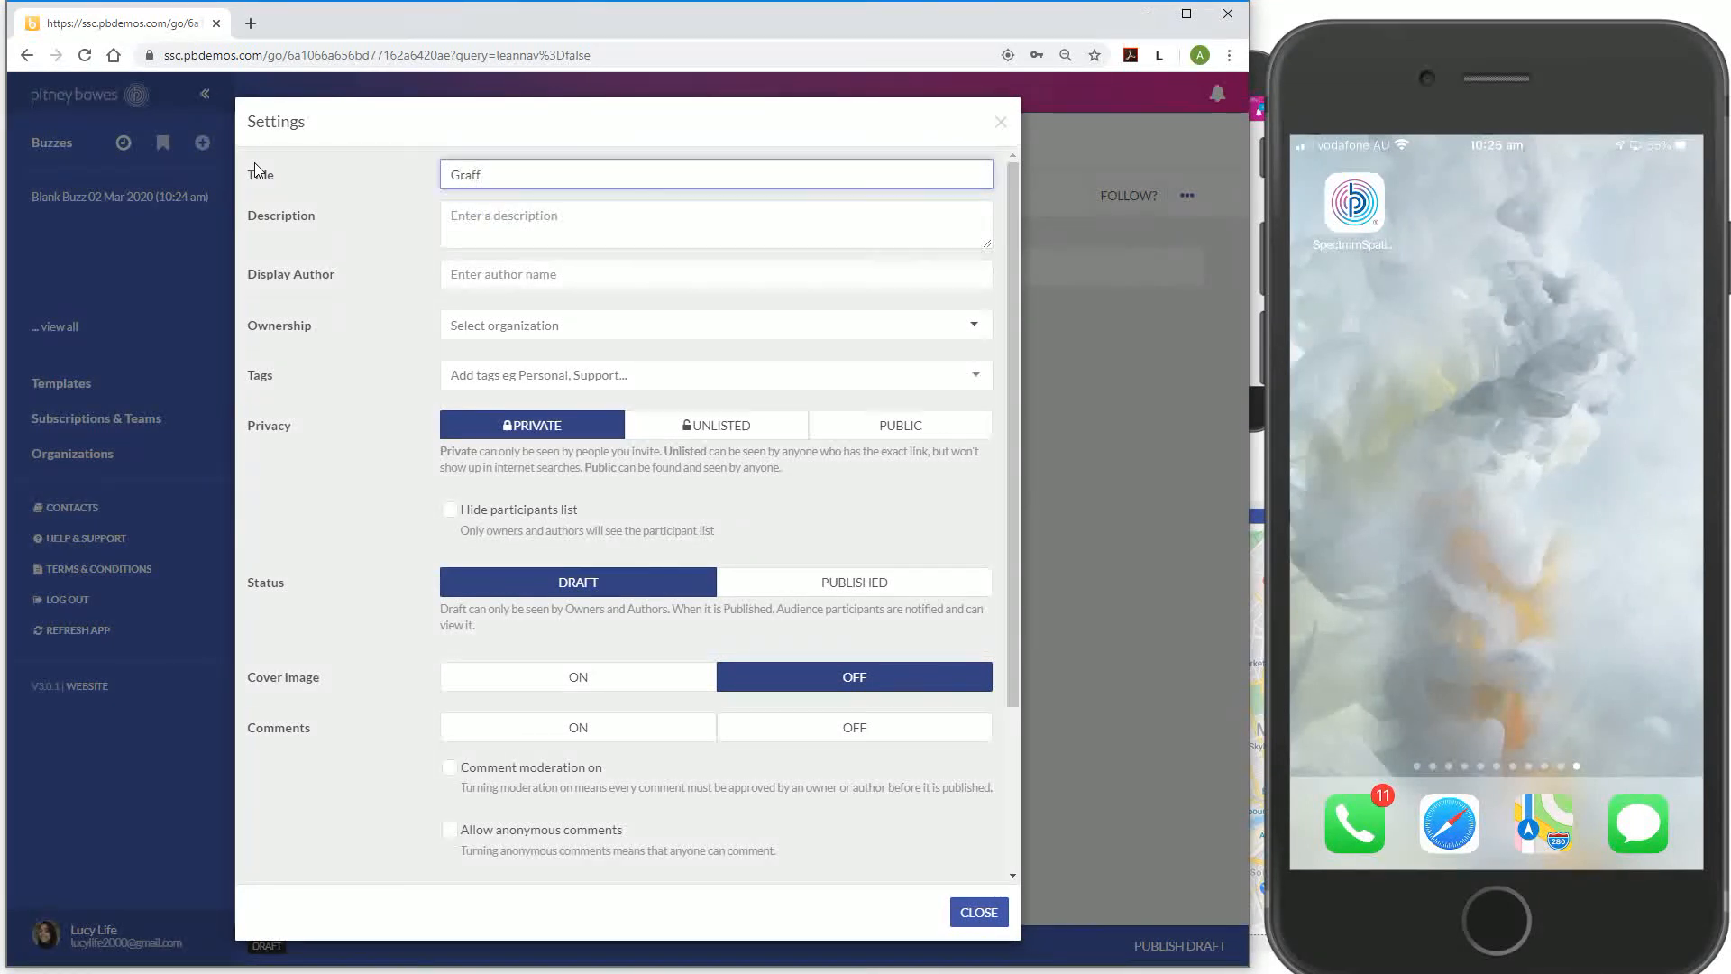
type("iti Repo")
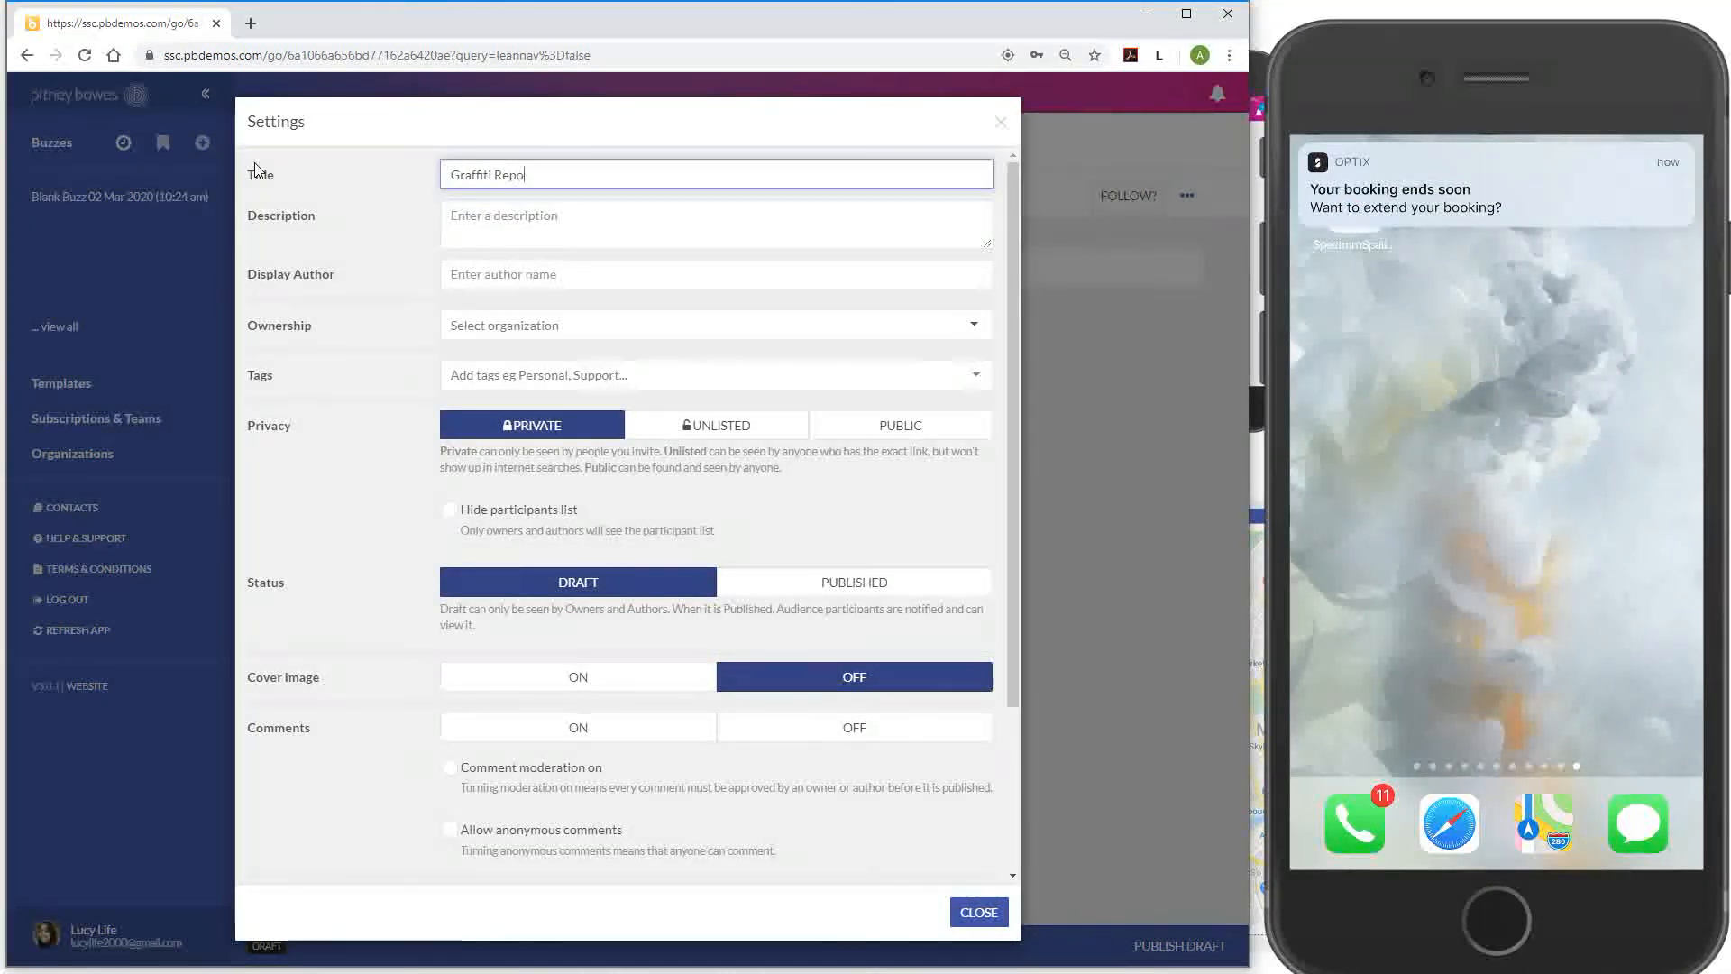
type("rting App")
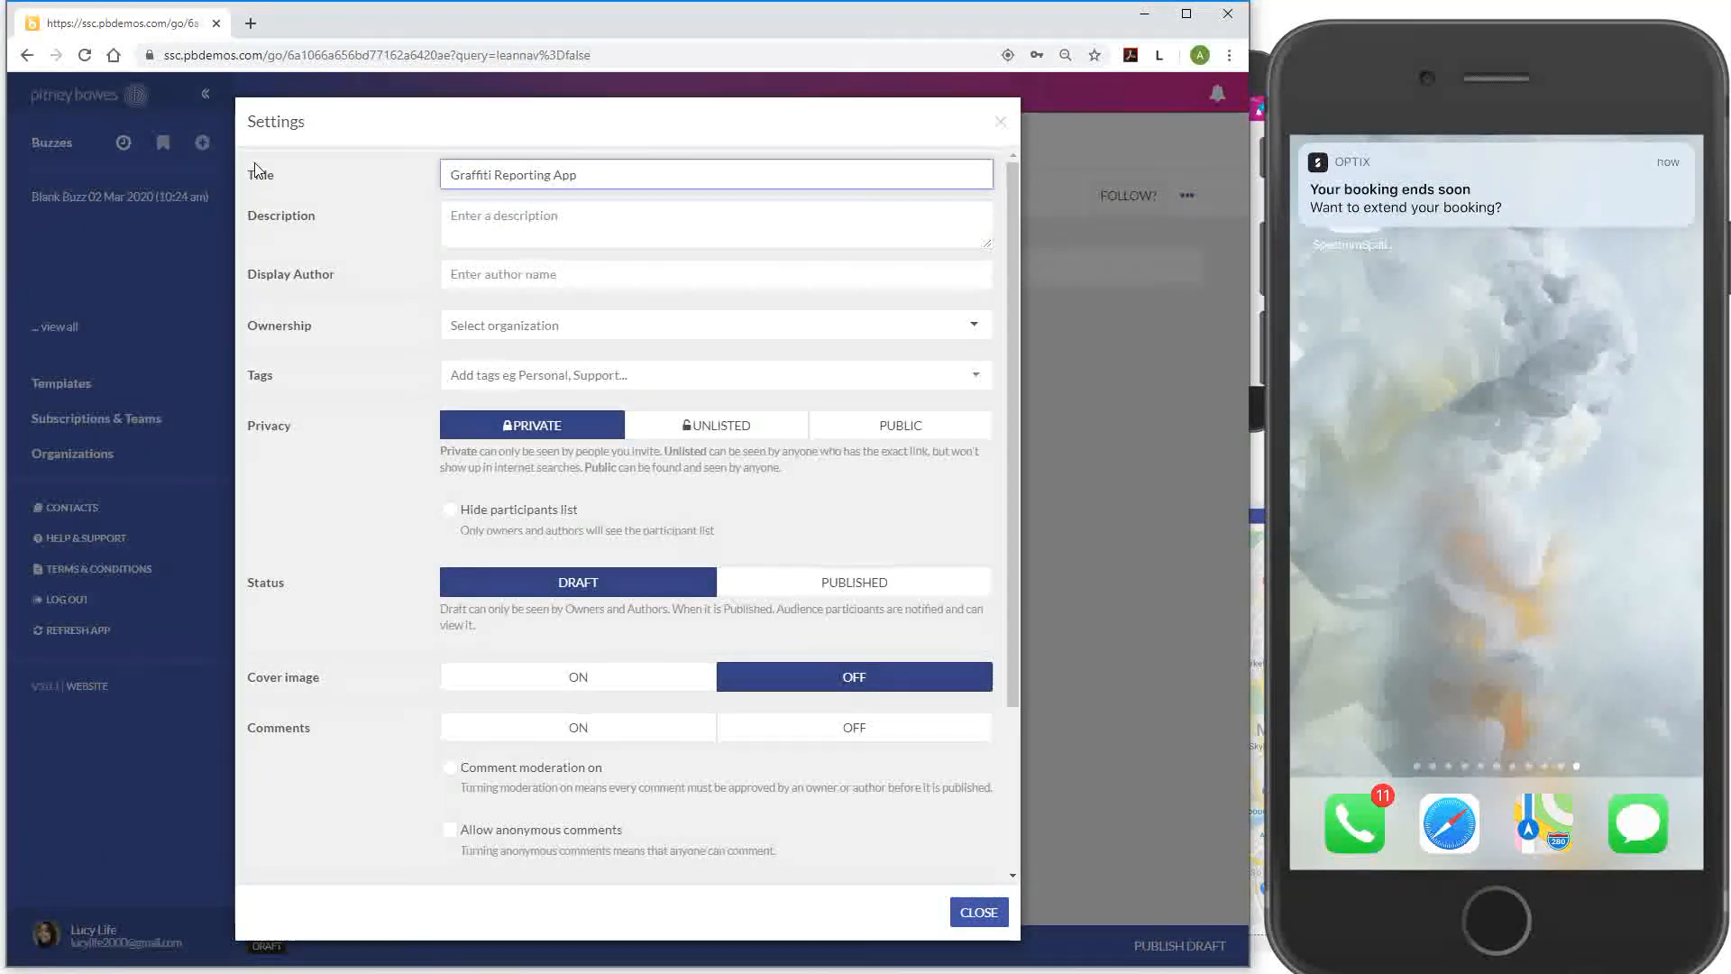
left_click(963, 502)
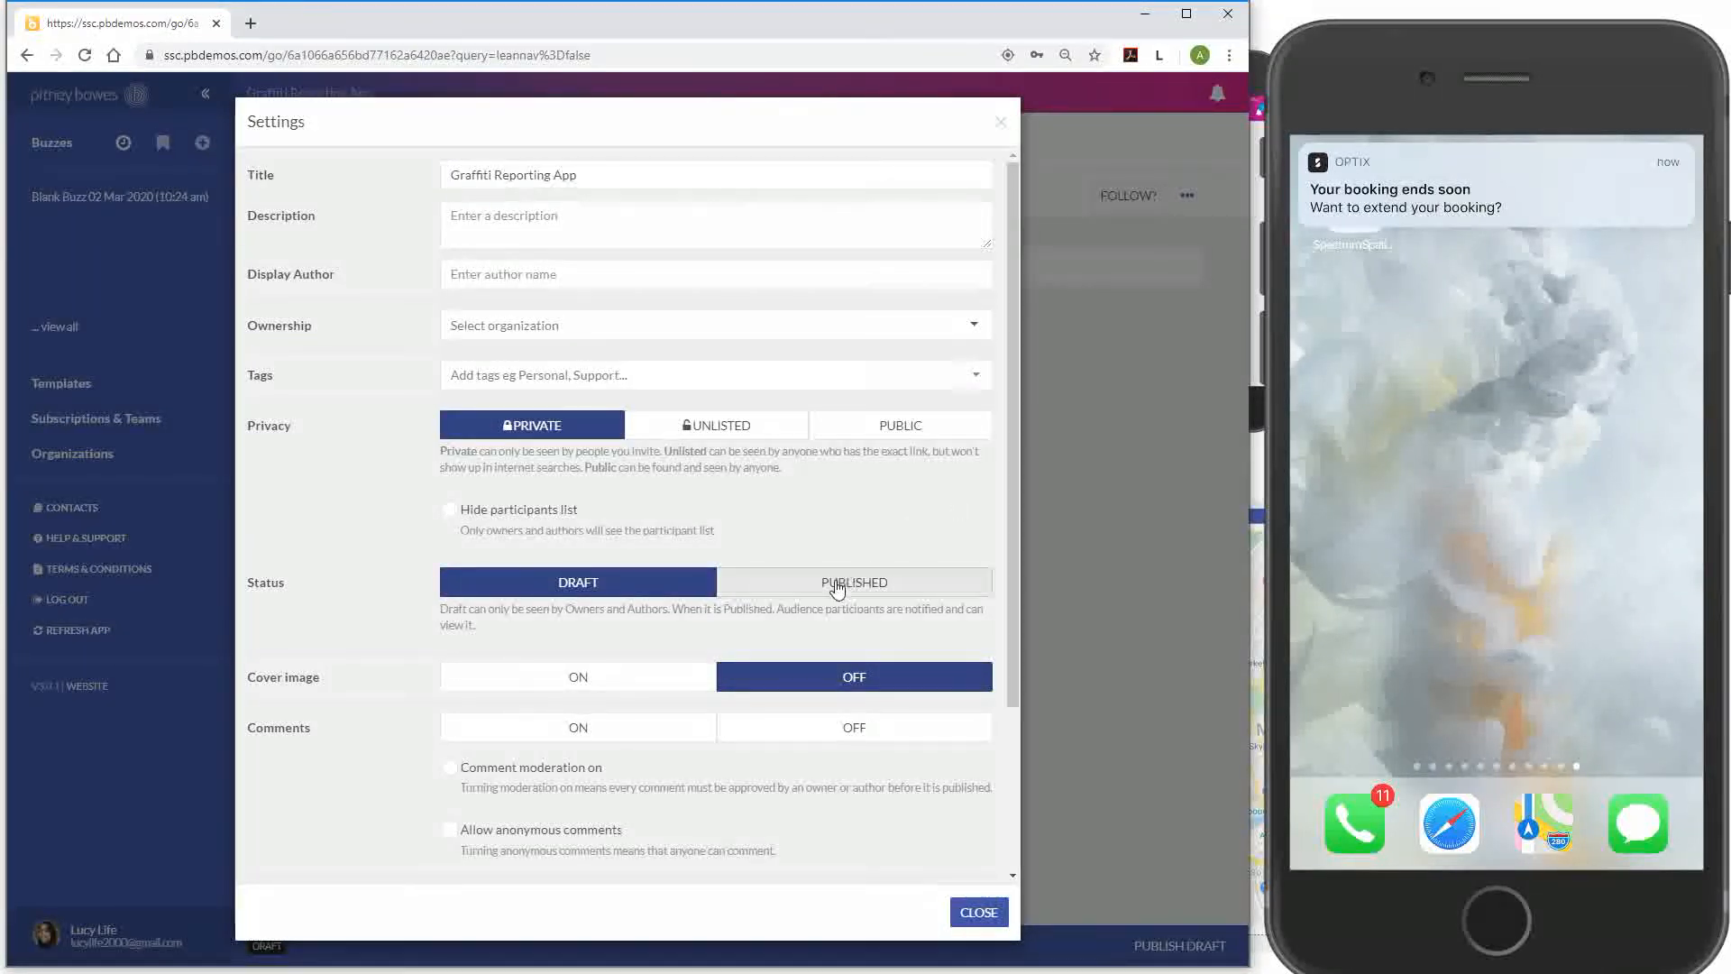
left_click(800, 590)
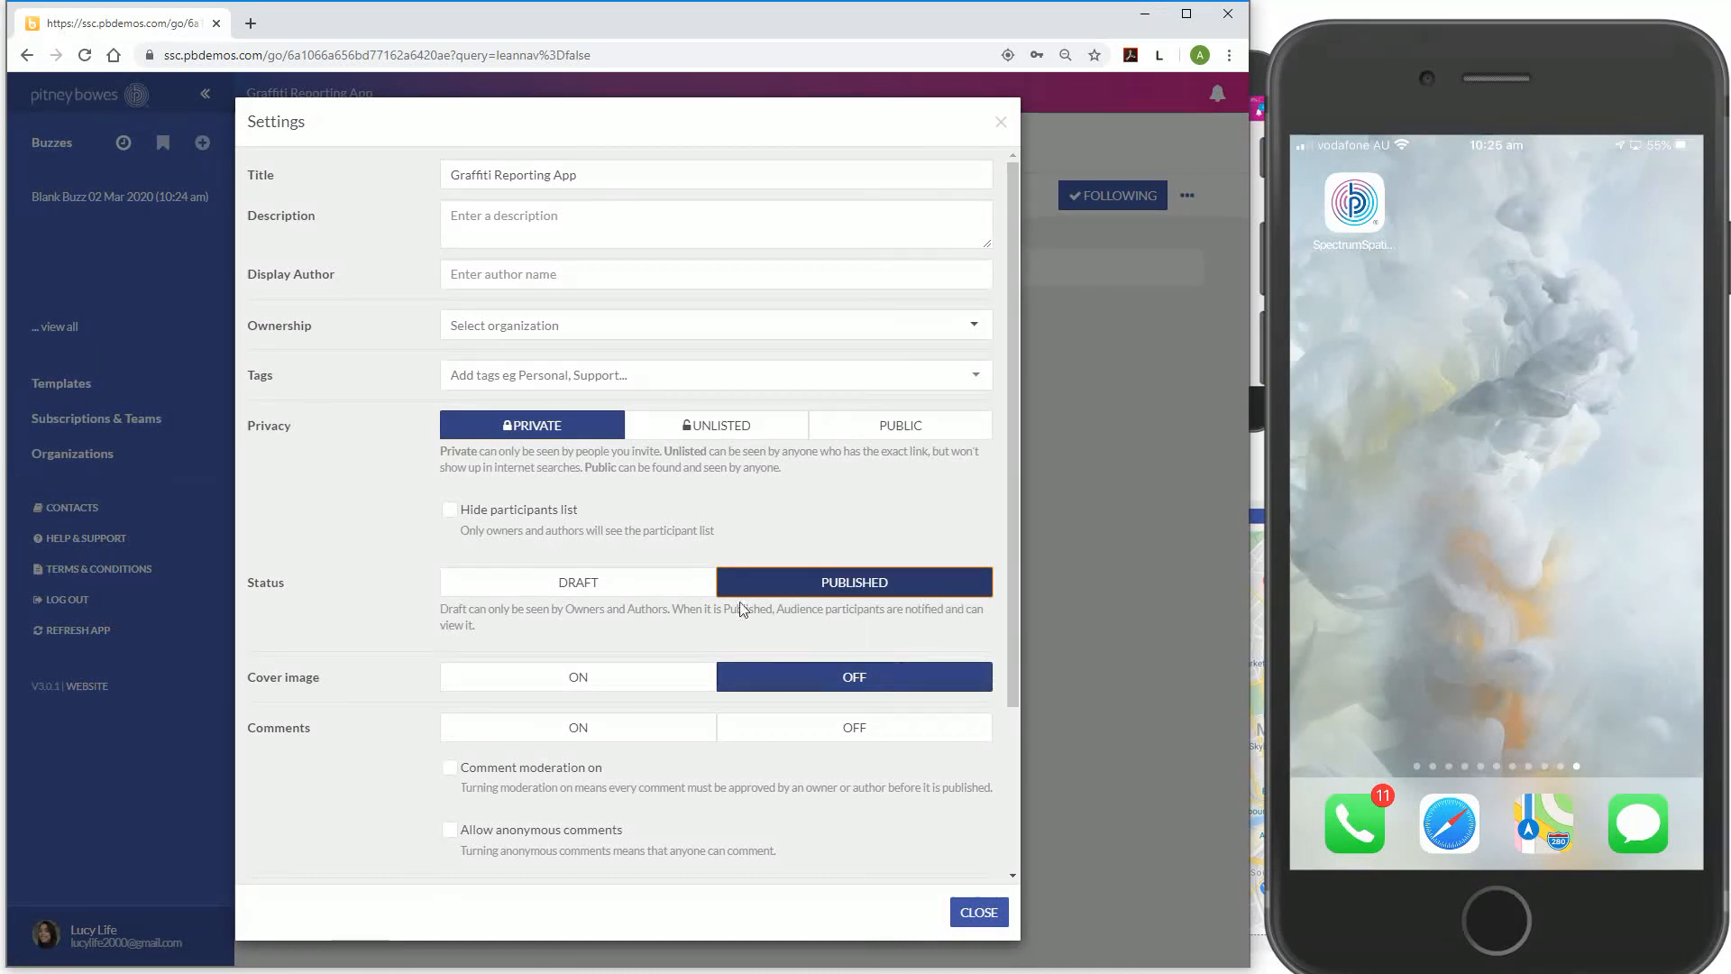
left_click(871, 733)
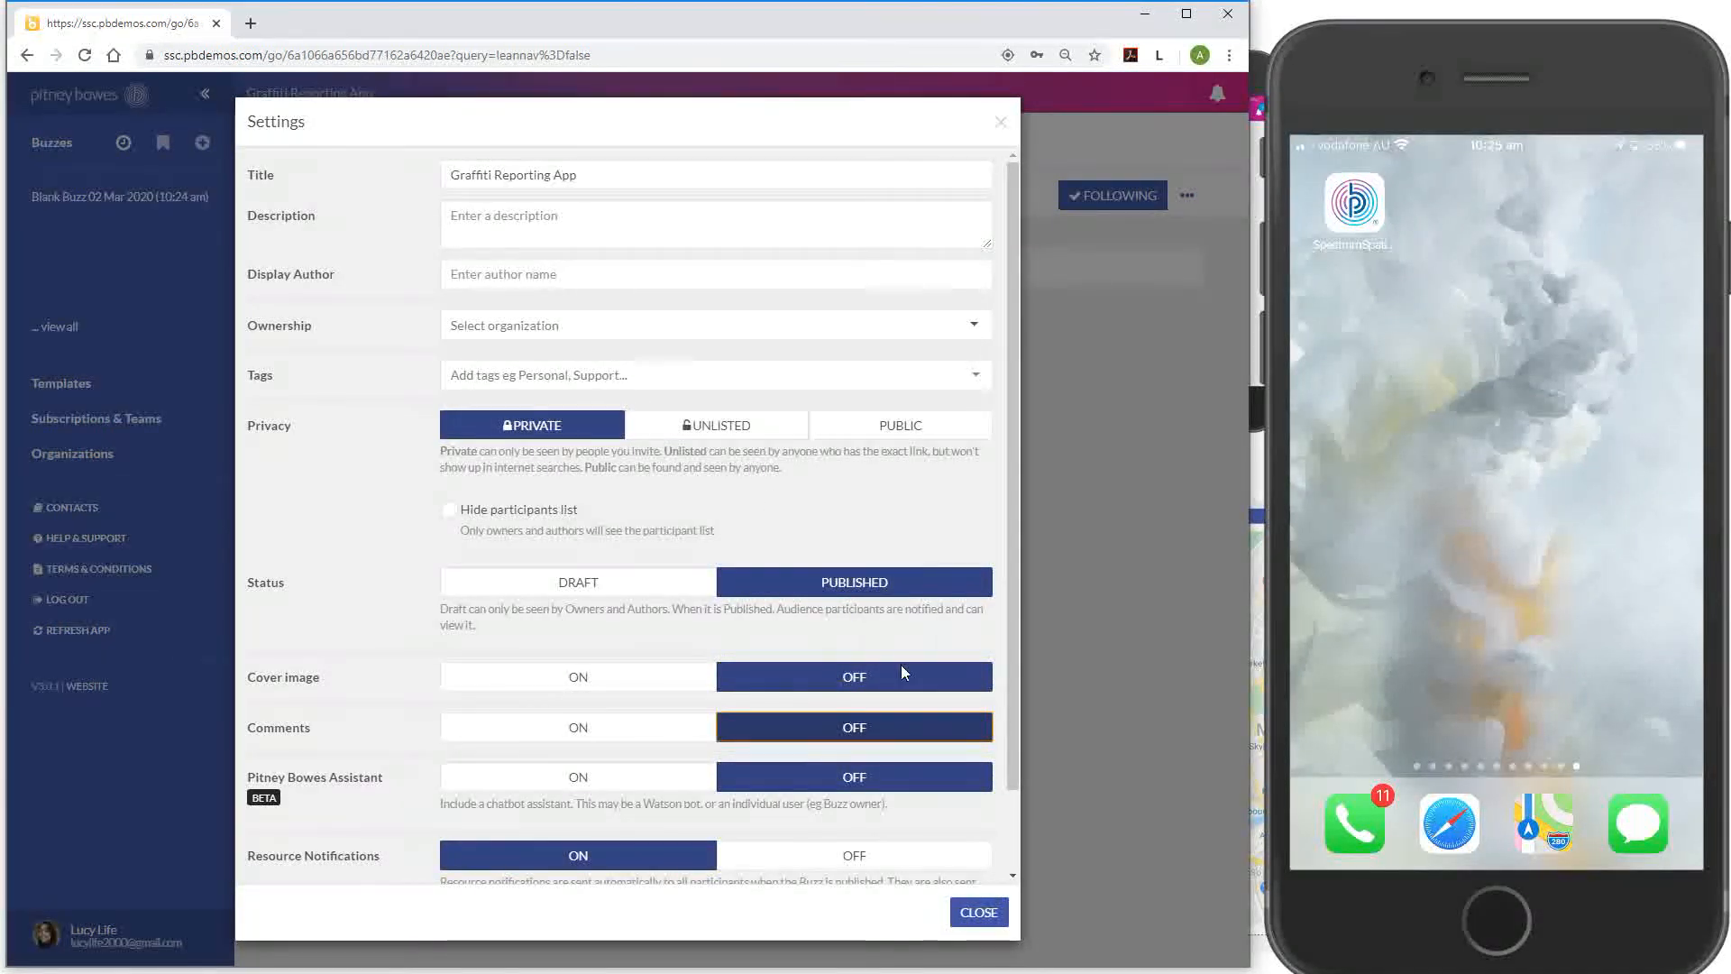
left_click(979, 913)
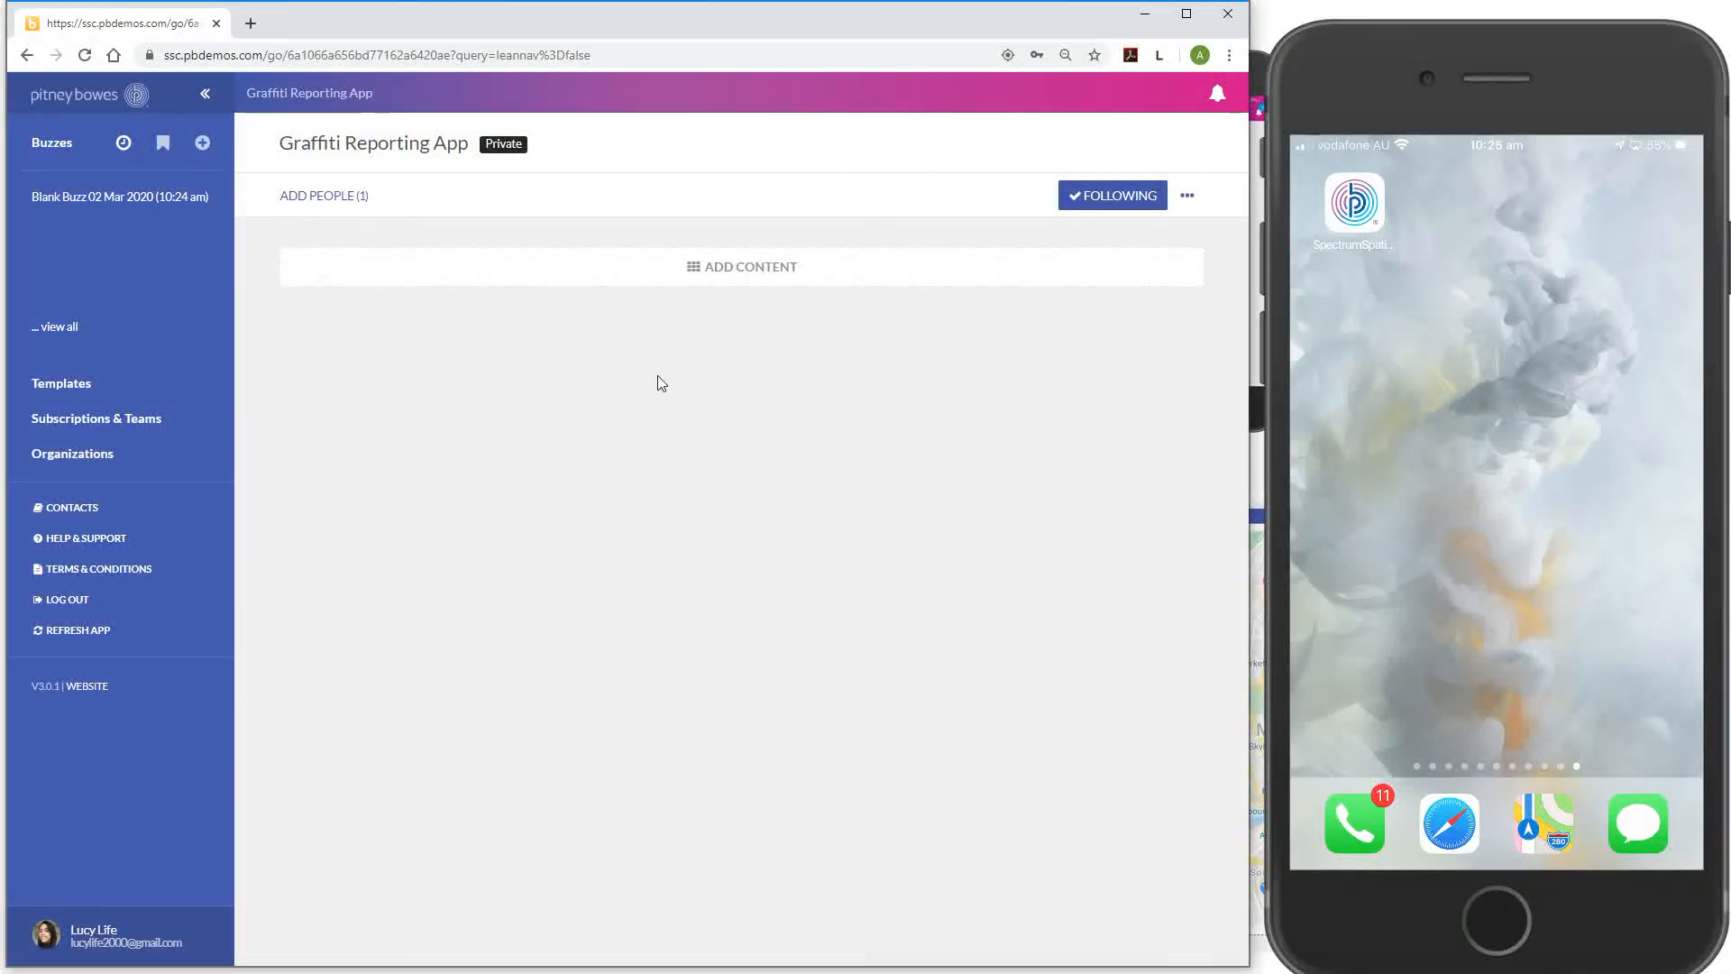
Add an Application content block to the buzz and bring up its properties
left_click(763, 268)
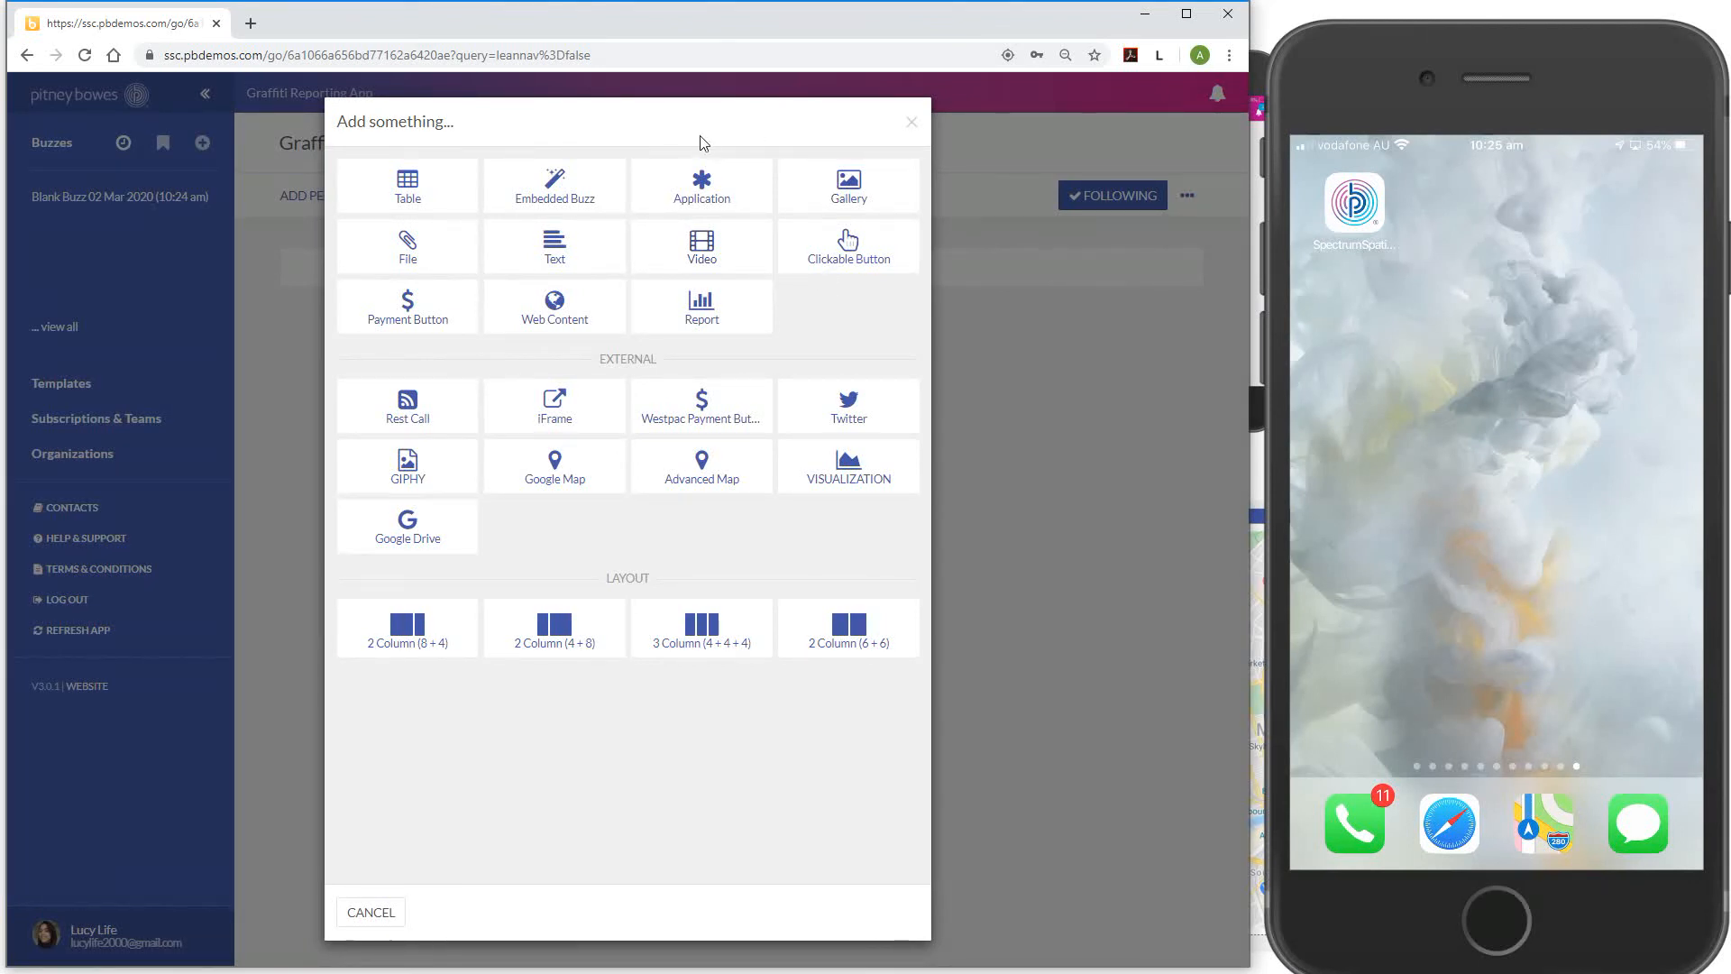
left_click(674, 210)
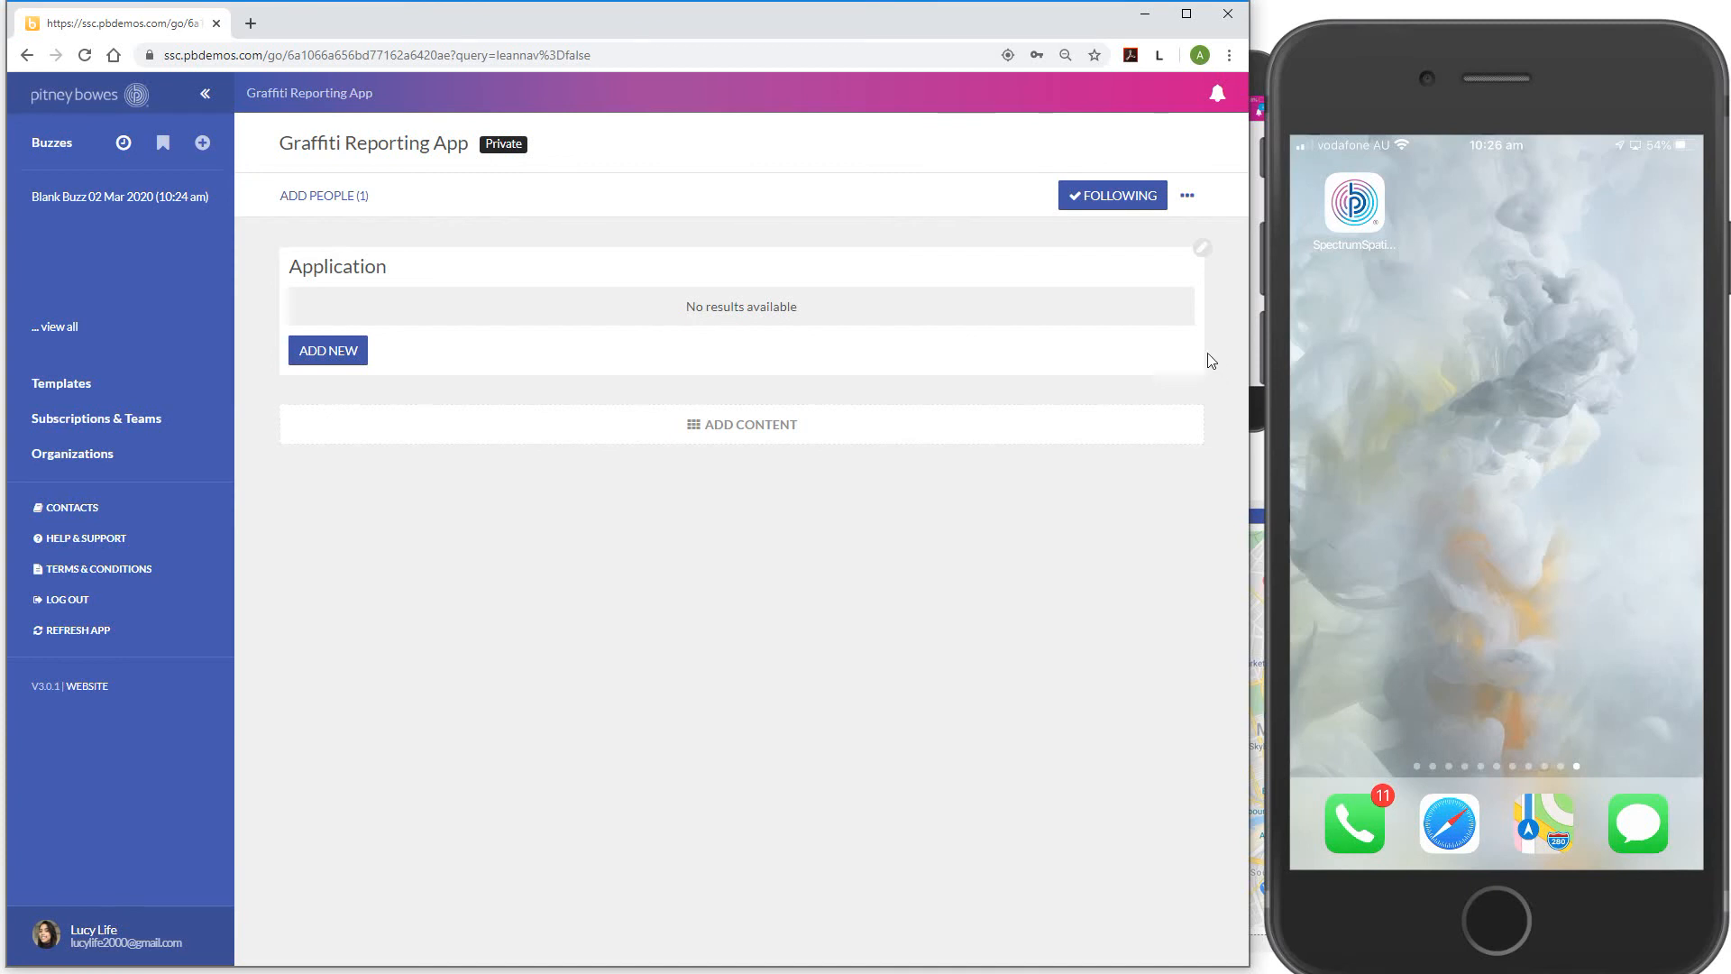
left_click(1204, 262)
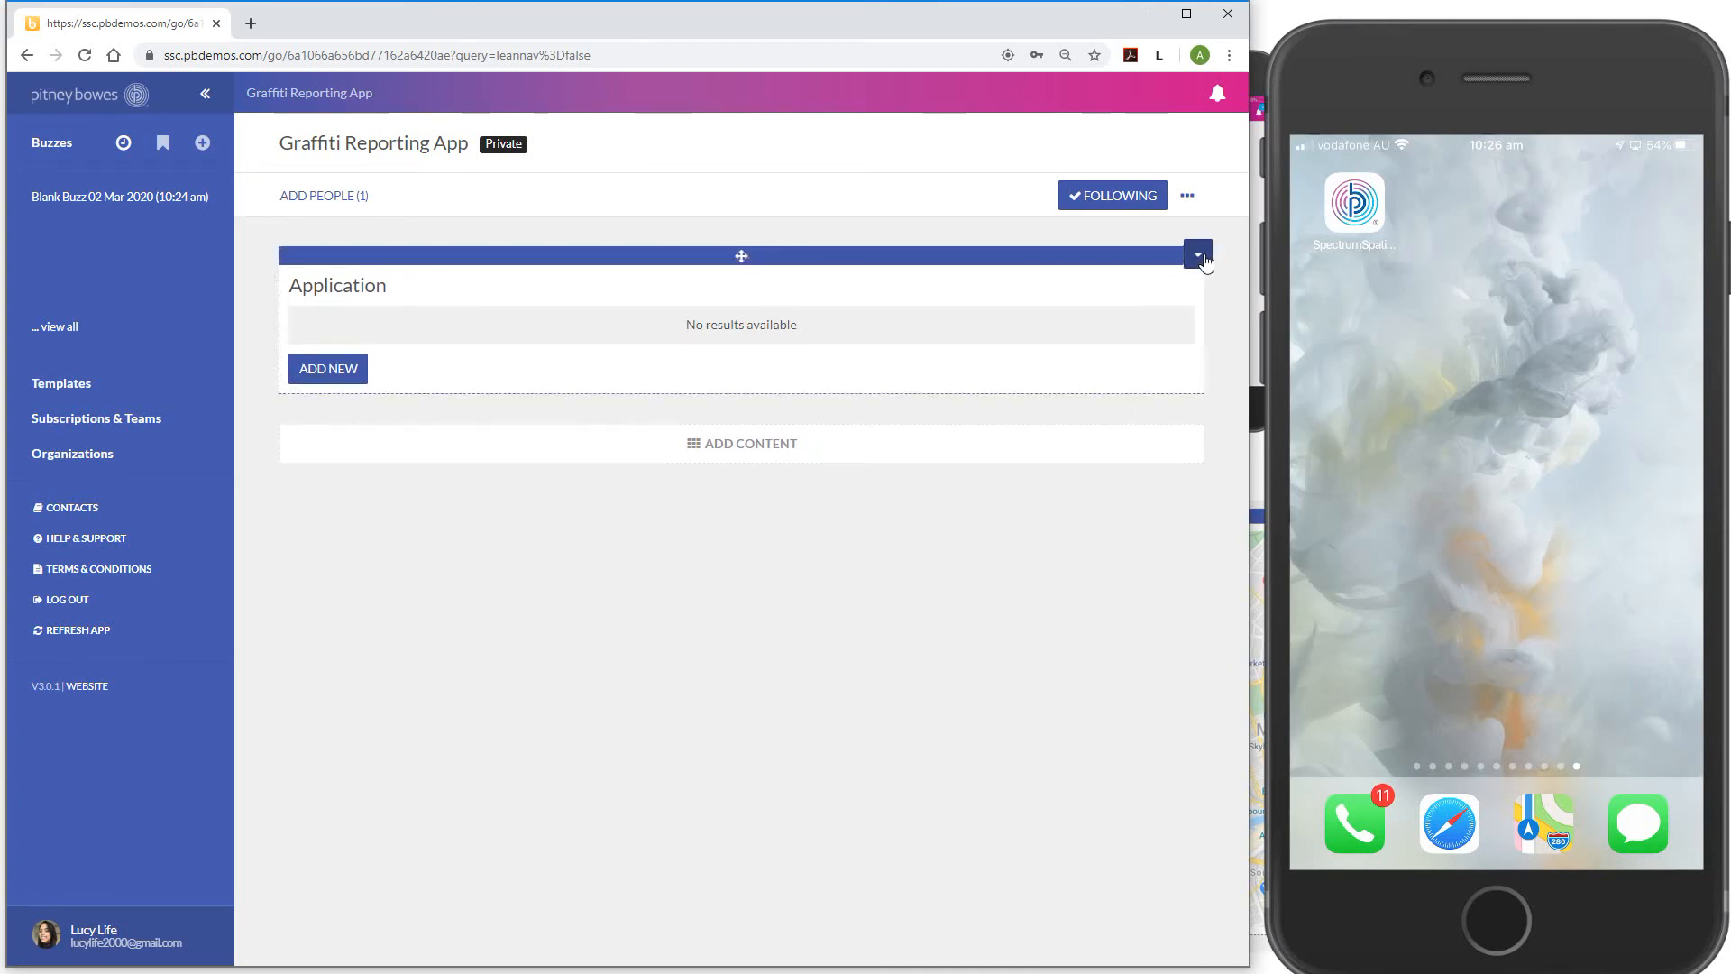
left_click(1200, 257)
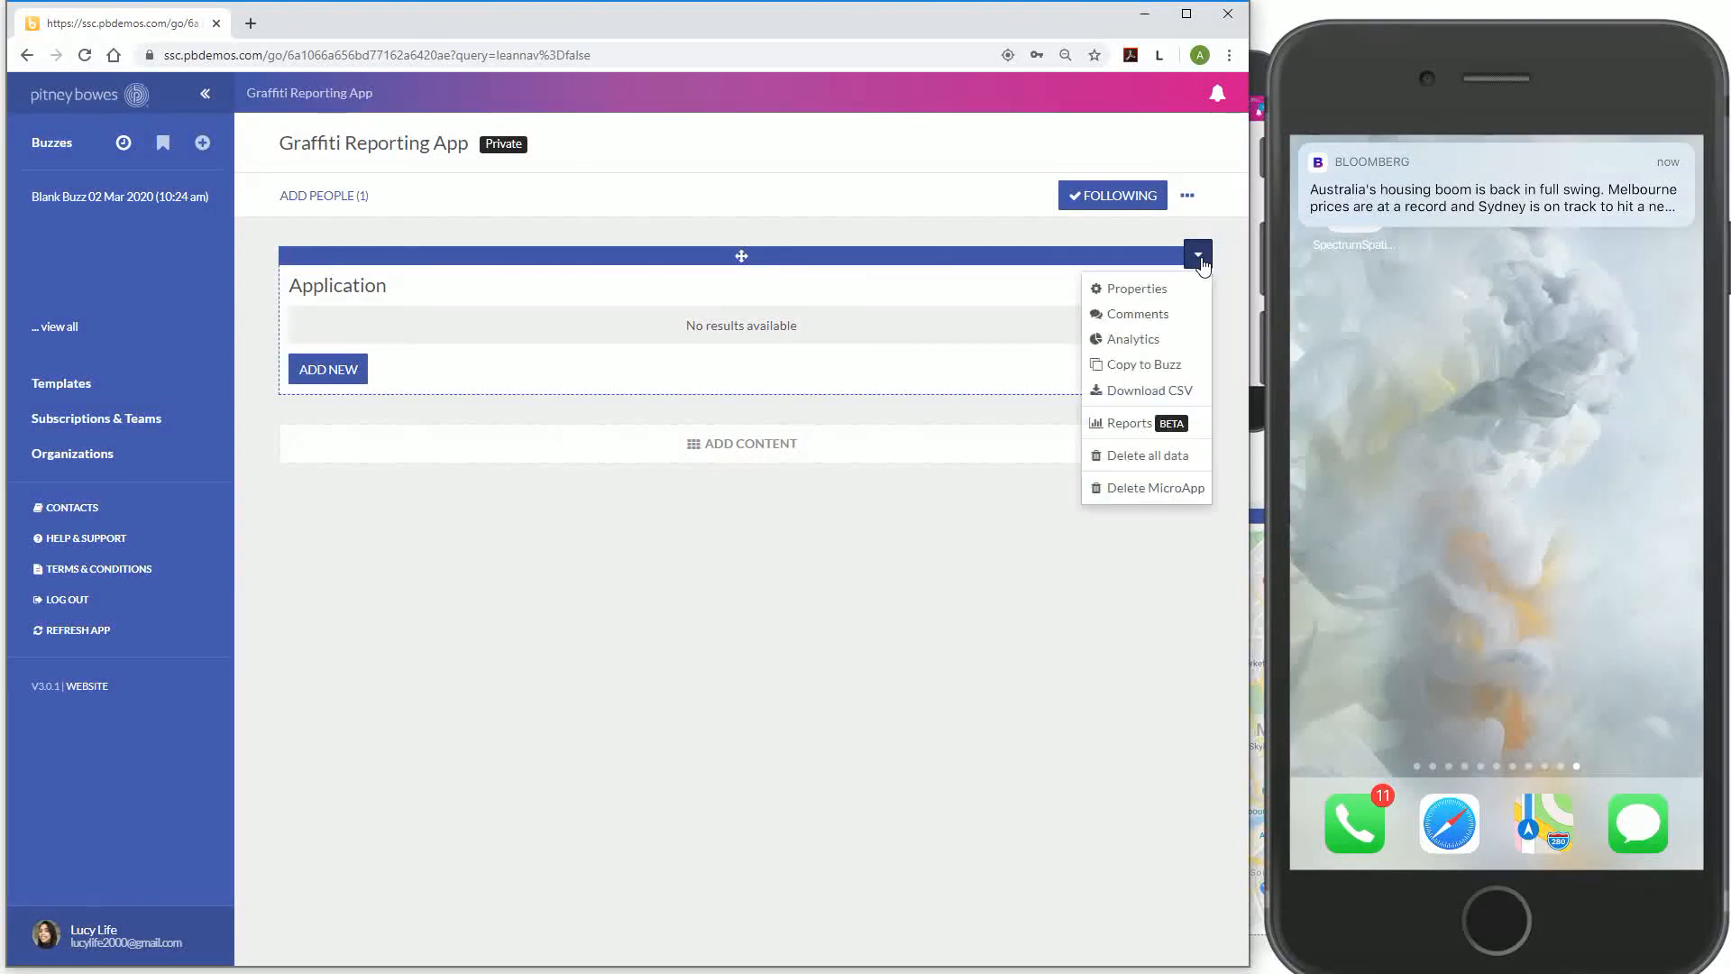
left_click(1167, 303)
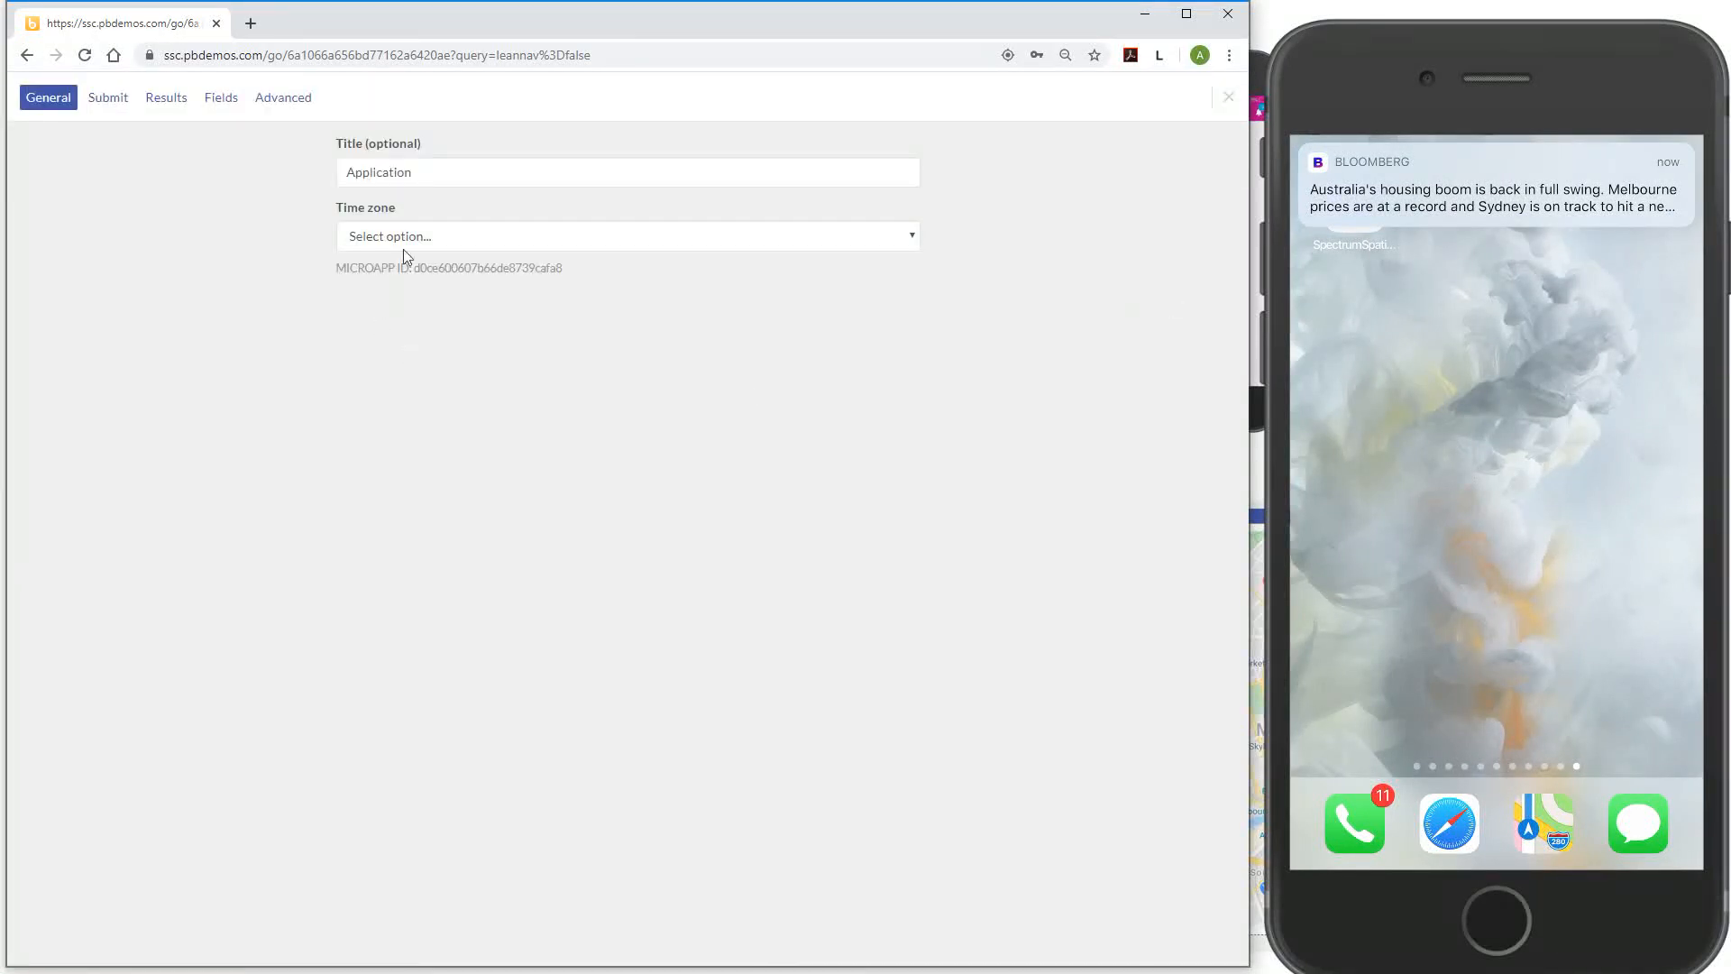
Title the application 'My report' and show its empty Fields list
left_click_drag(448, 170, 217, 168)
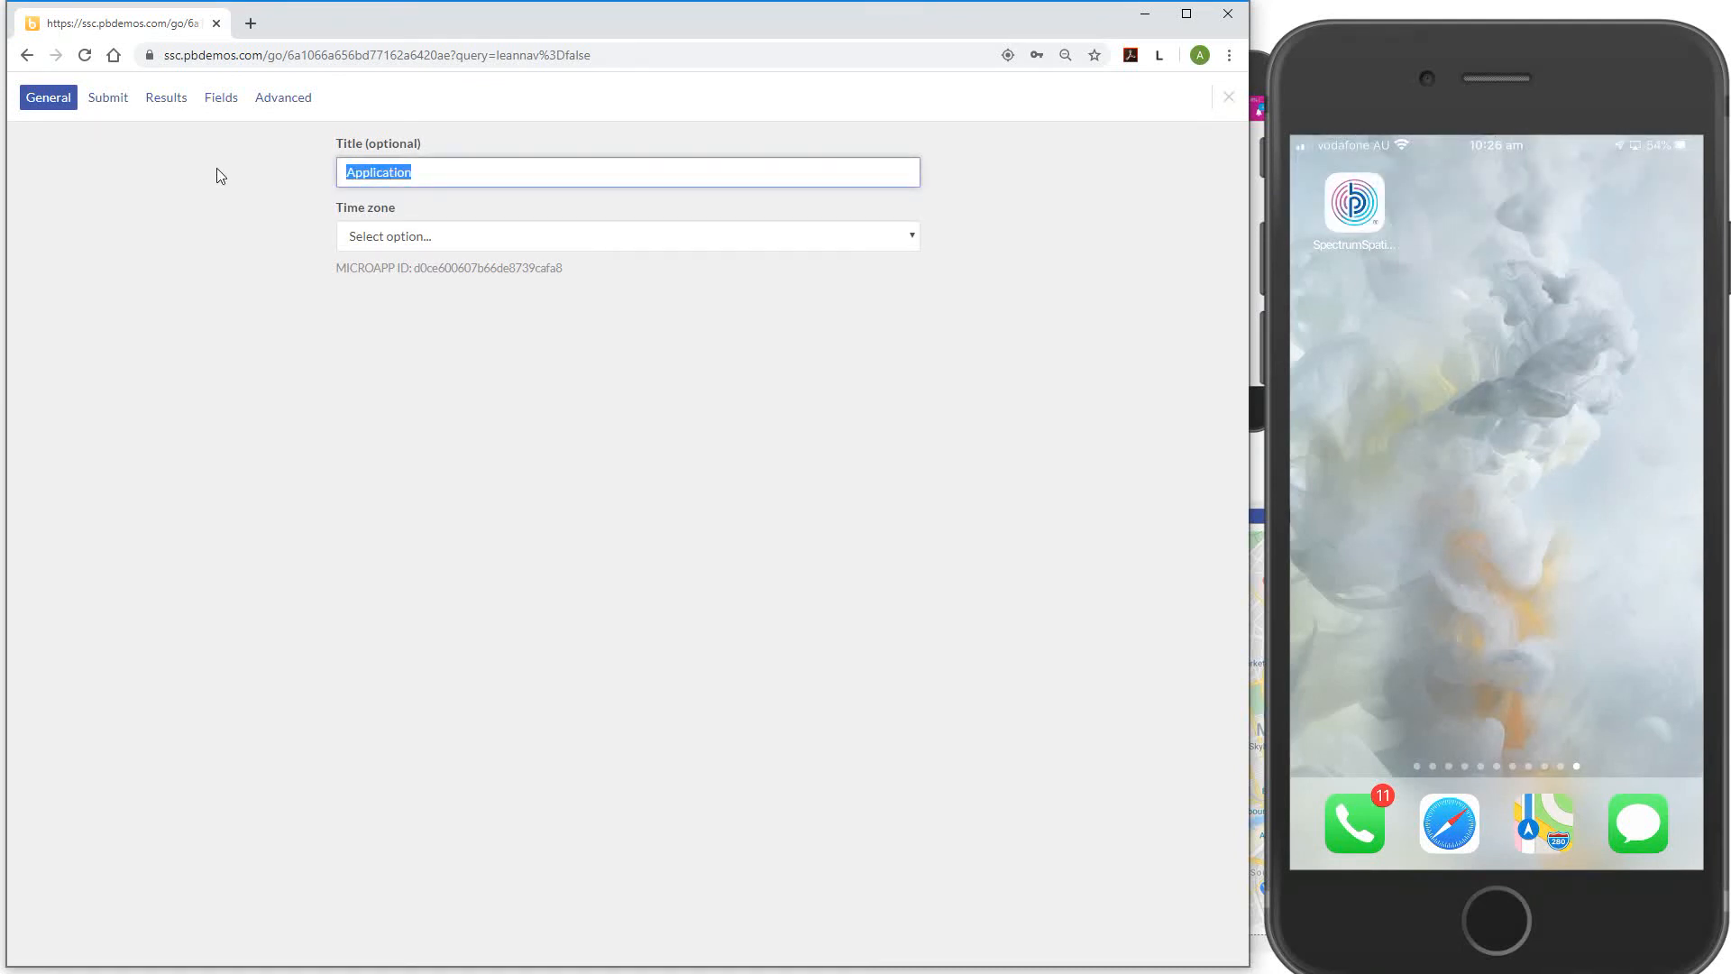
type("My R")
key("BackSpace")
type("report")
left_click(221, 98)
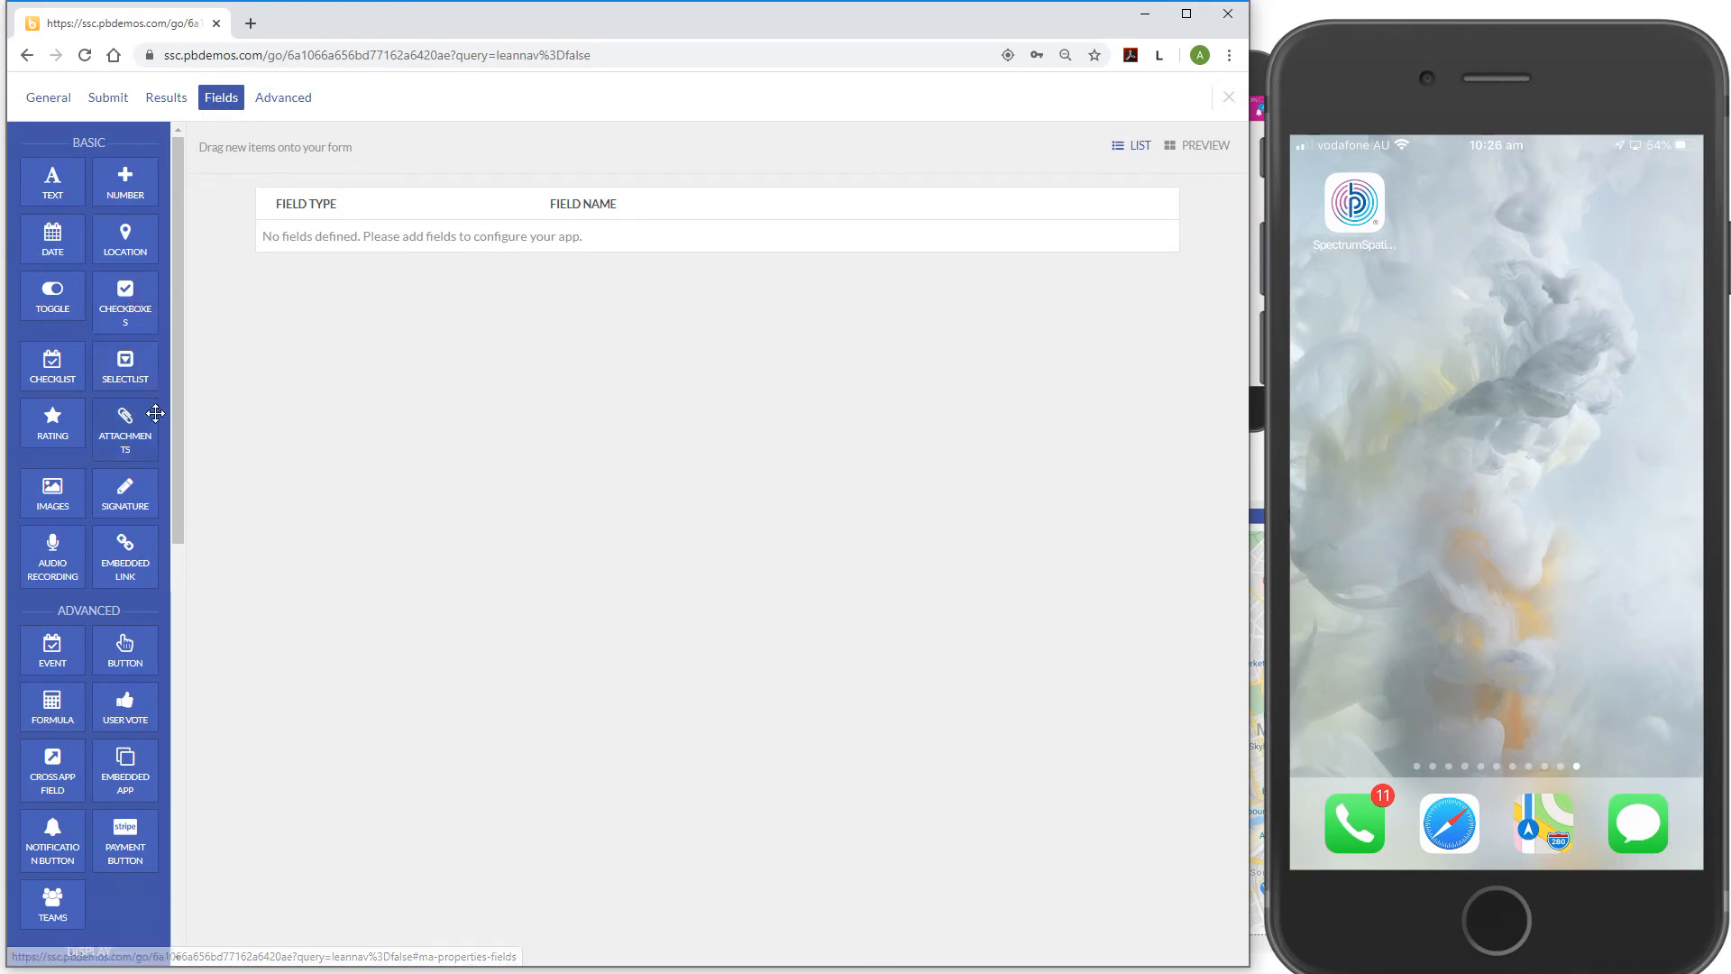
Add a select field named 'Is the incident on public or private land'
left_click_drag(125, 365, 521, 267)
left_click(590, 244)
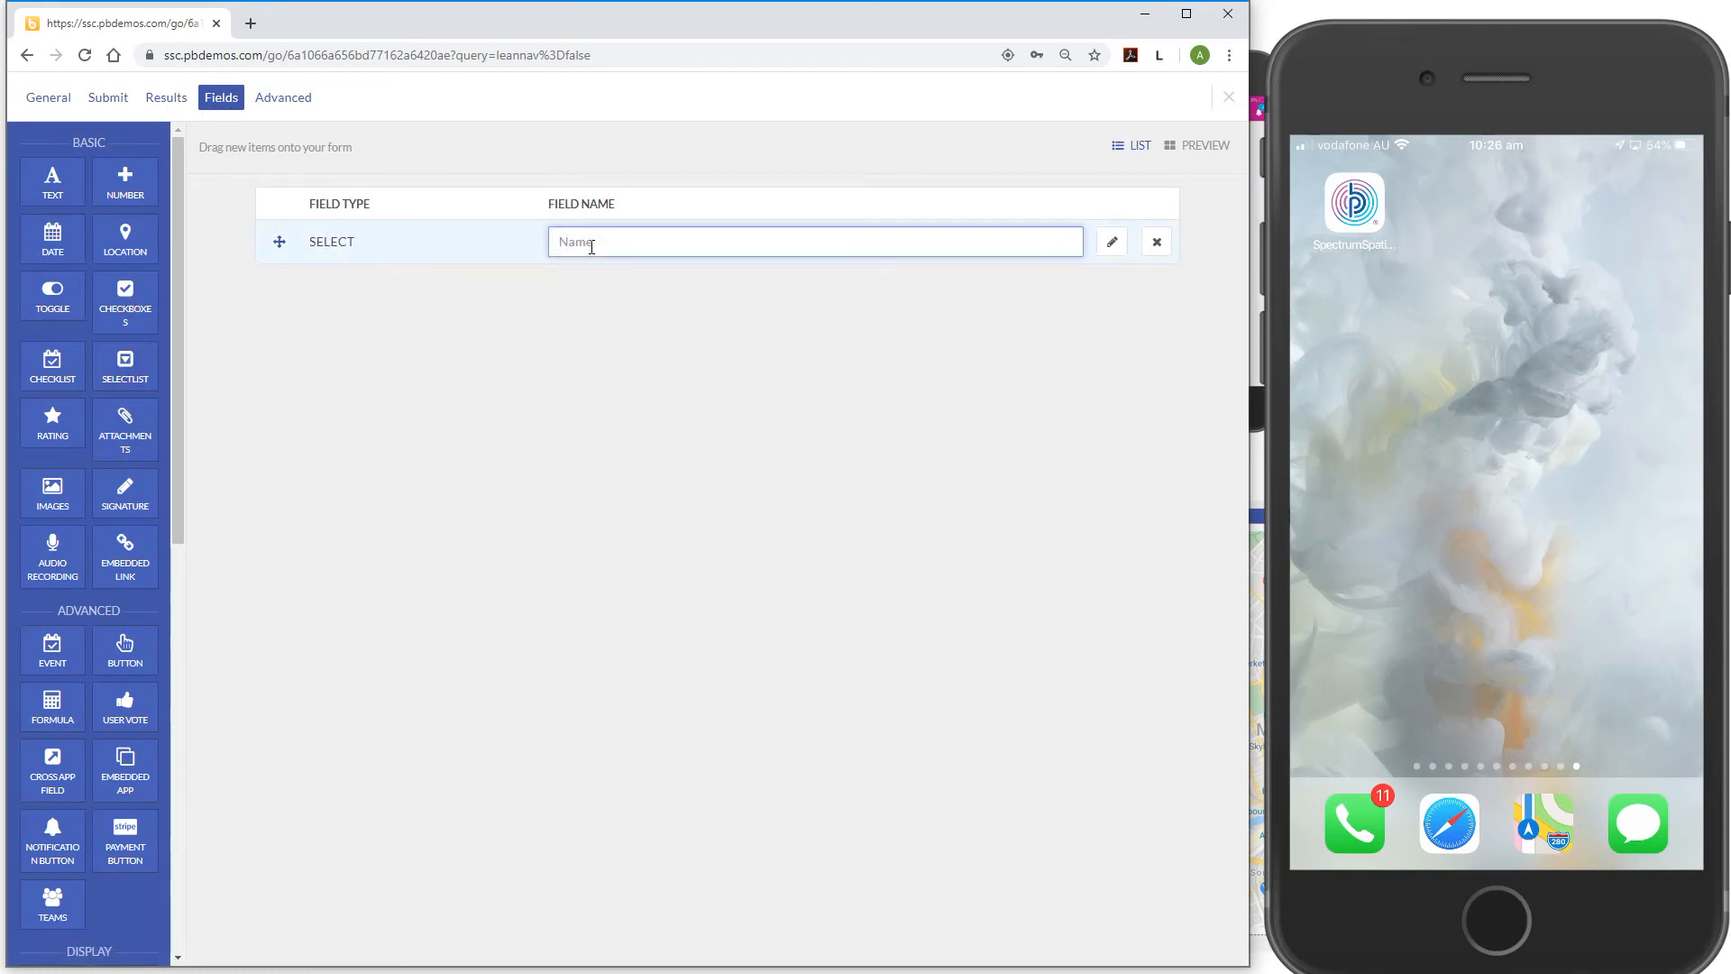
type("Is the incident on public or priva")
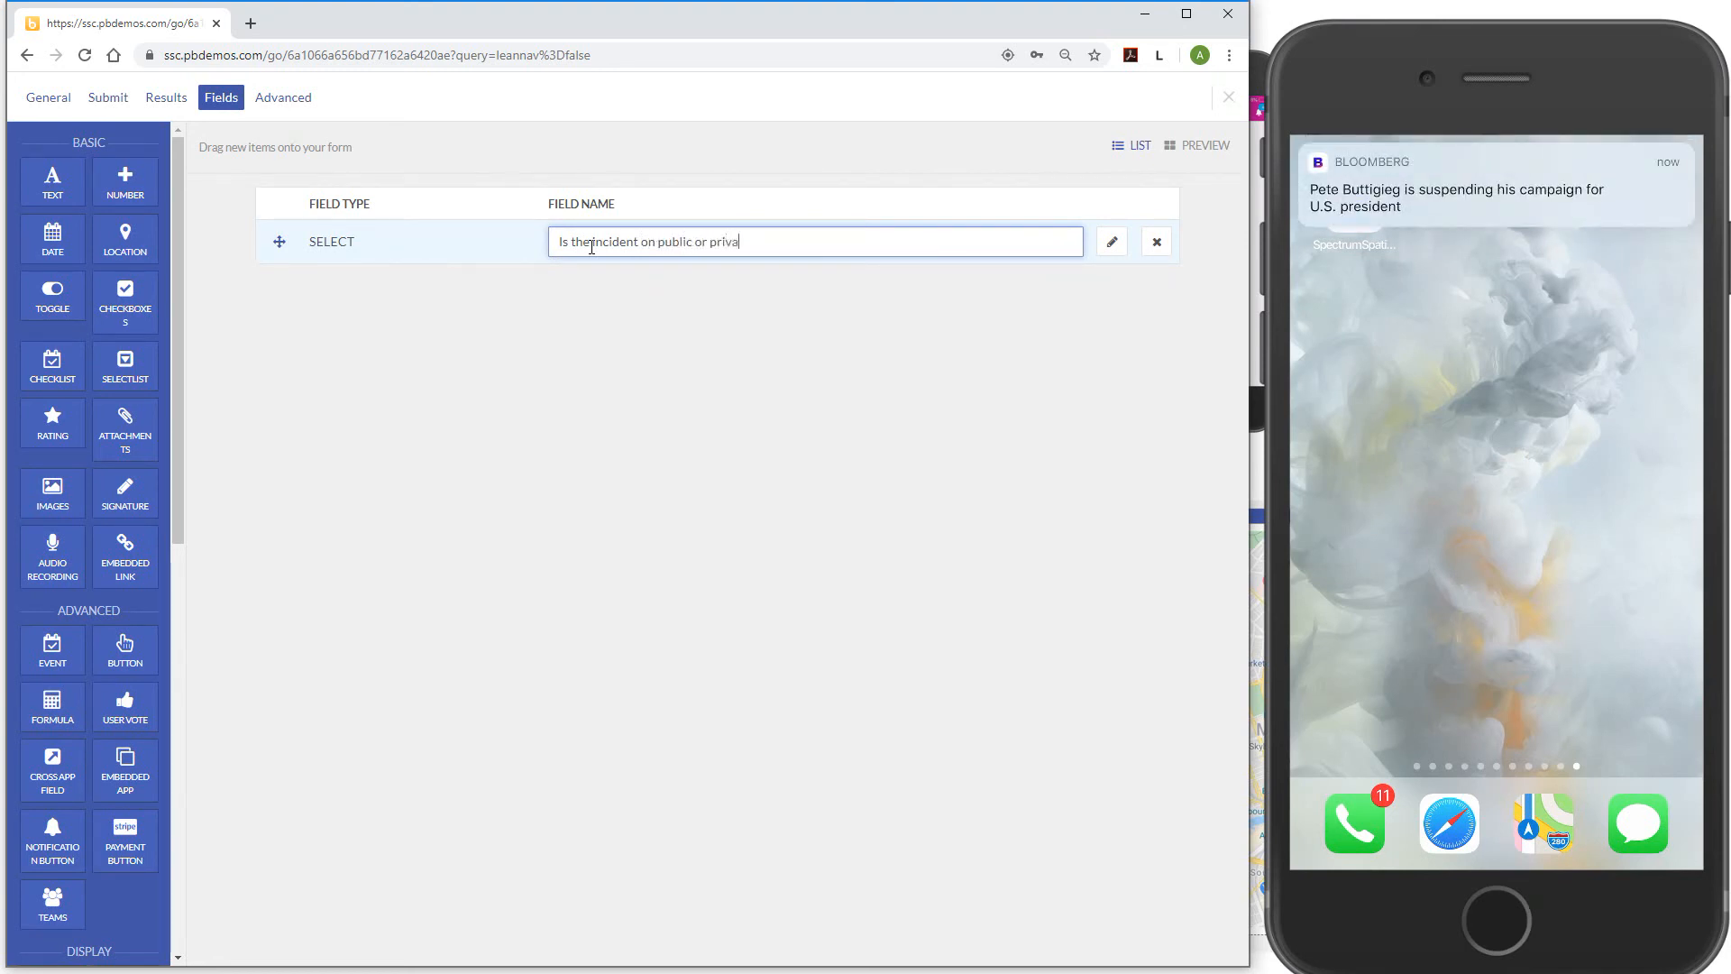
type("te land?")
Add an offline map field named 'Location' below the land question
scroll(88, 541, "down", 5)
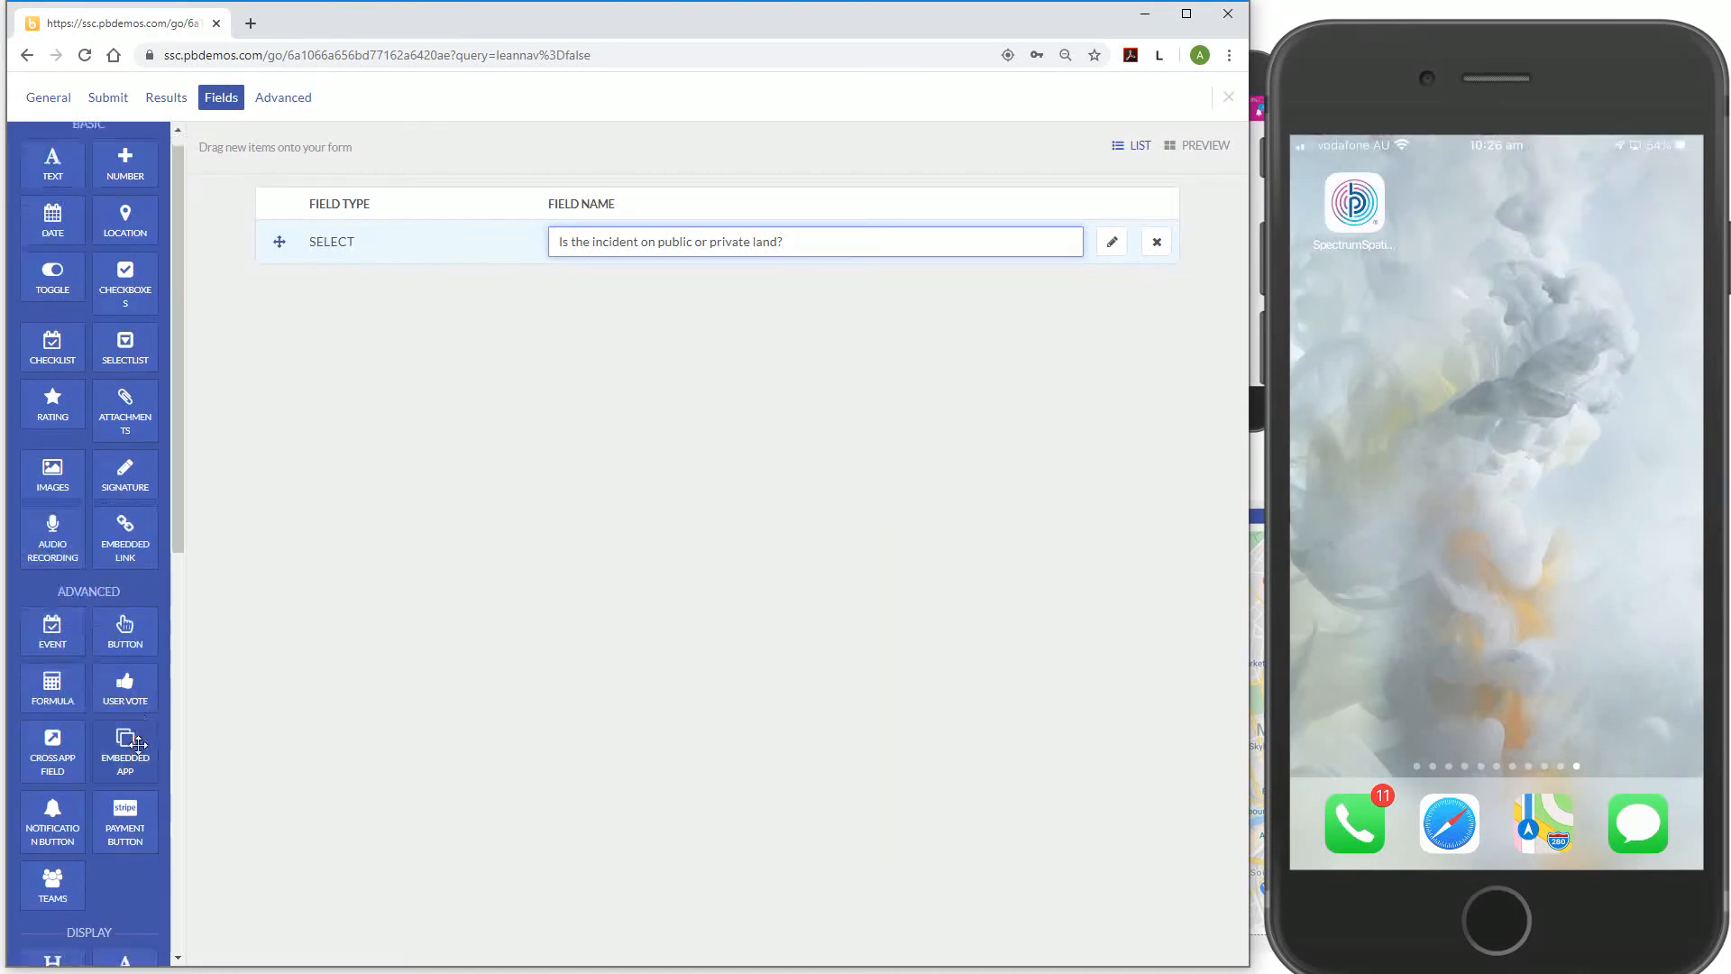
scroll(90, 847, "down", 2)
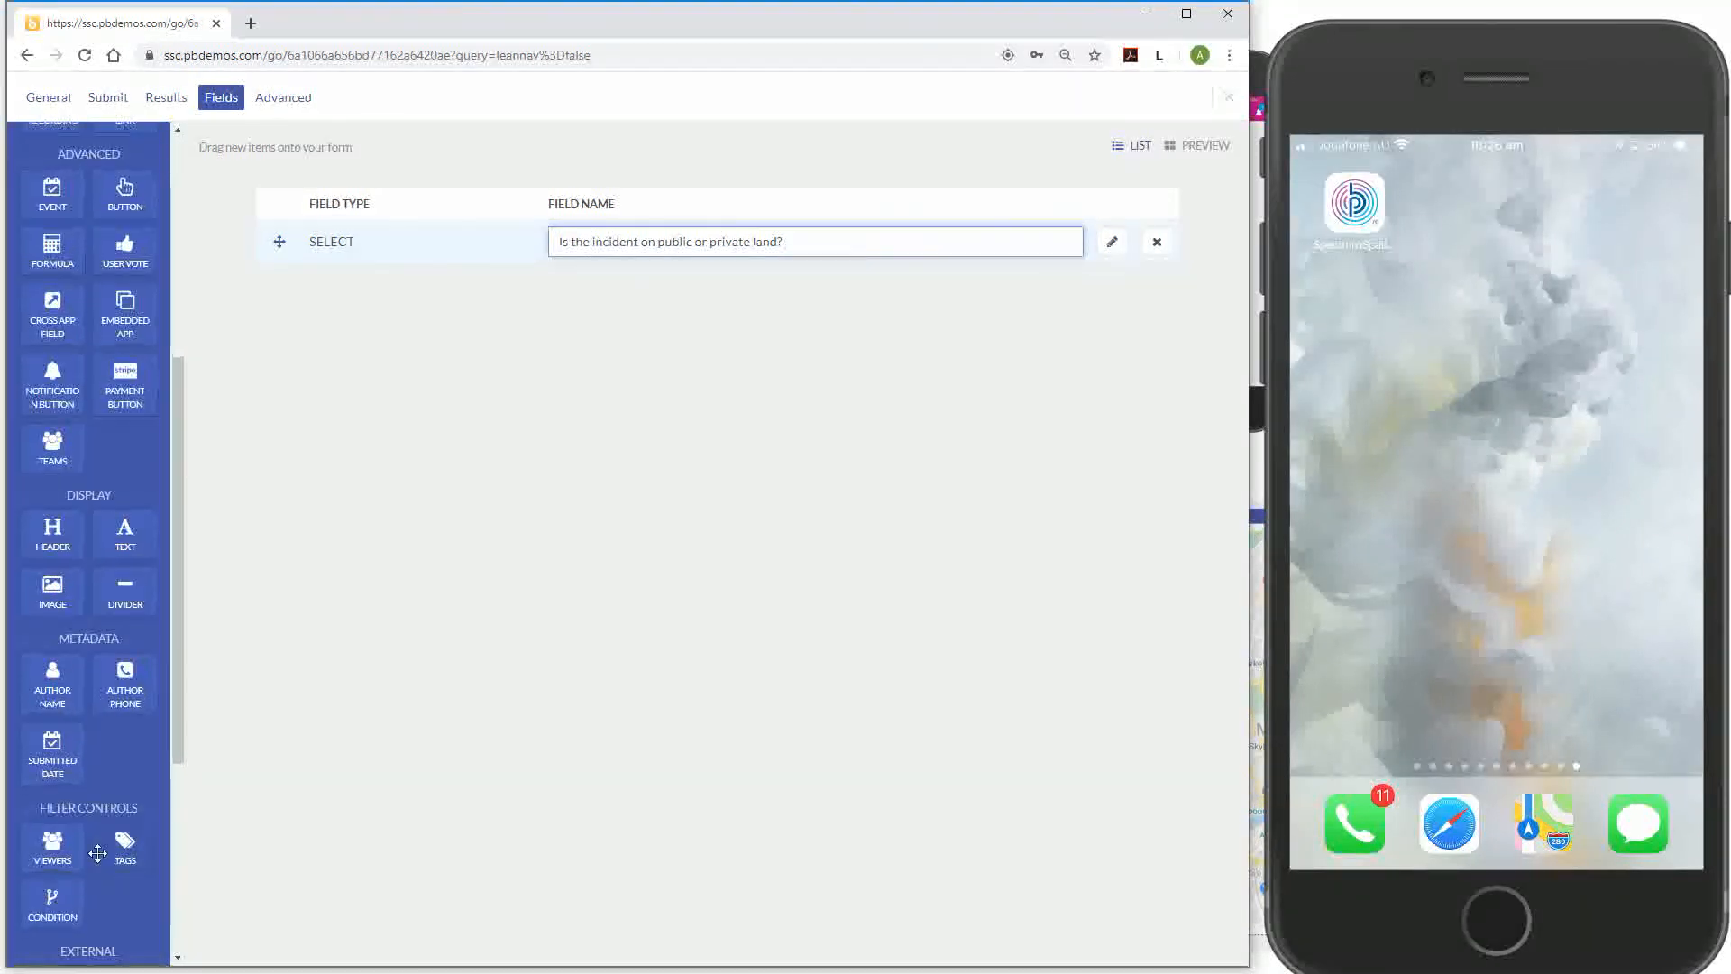
left_click_drag(64, 820, 672, 259)
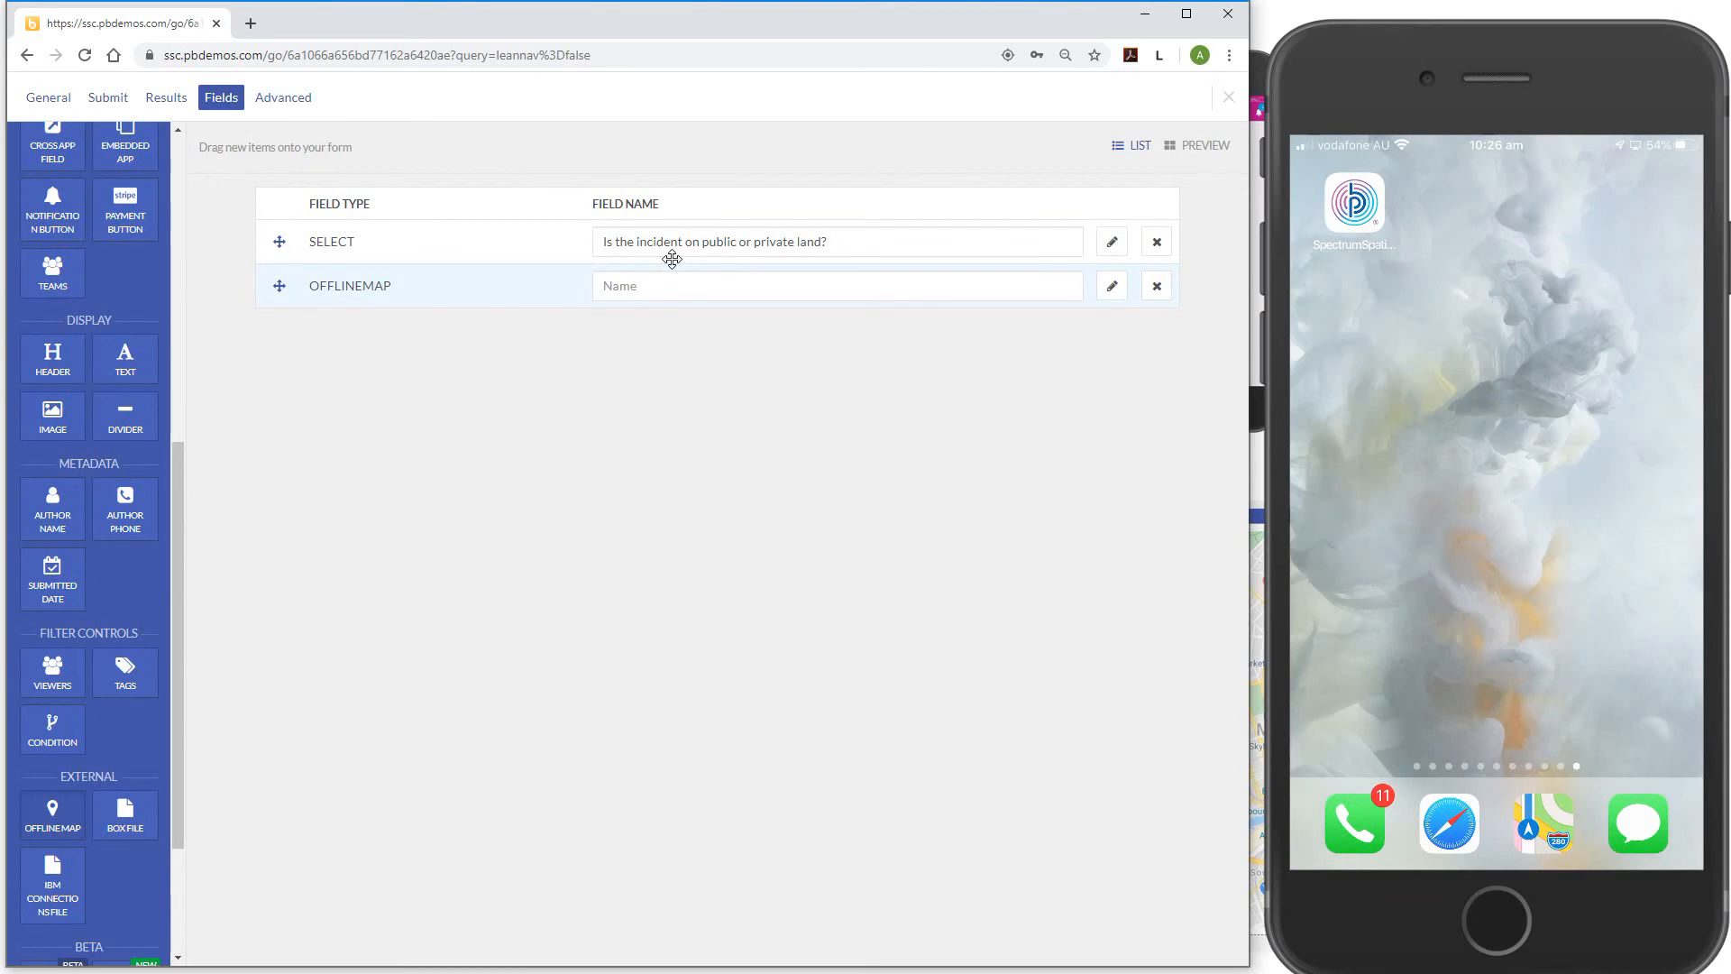
left_click(706, 285)
type("Location")
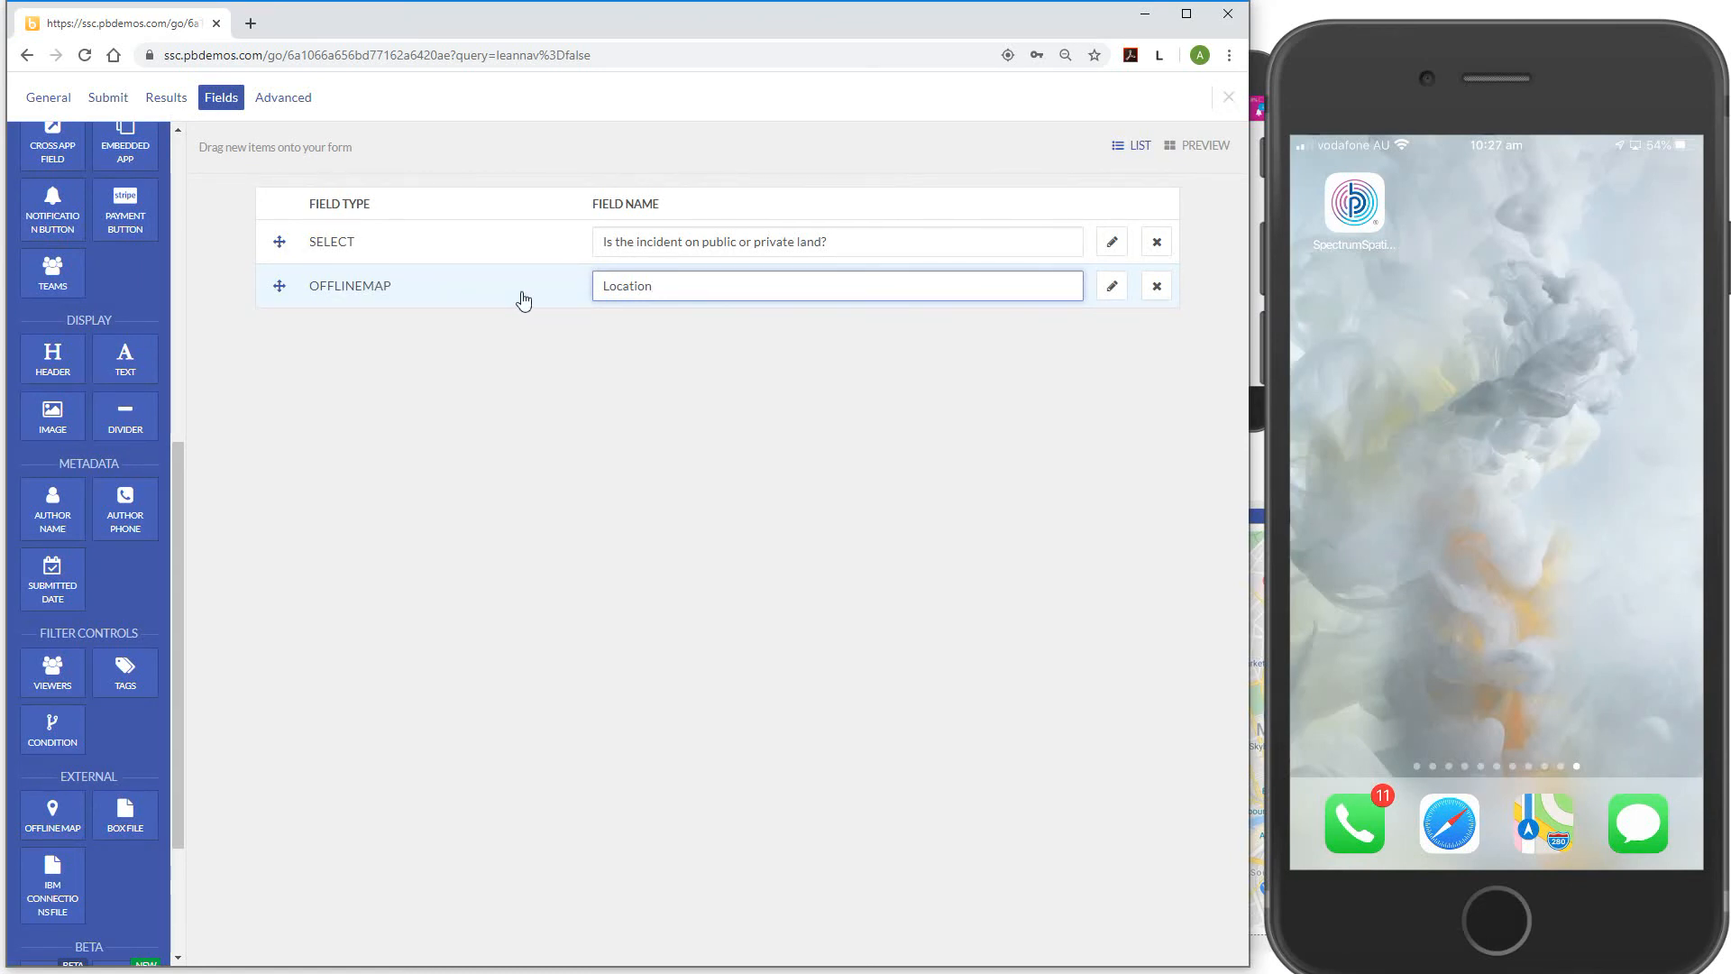
left_click(507, 432)
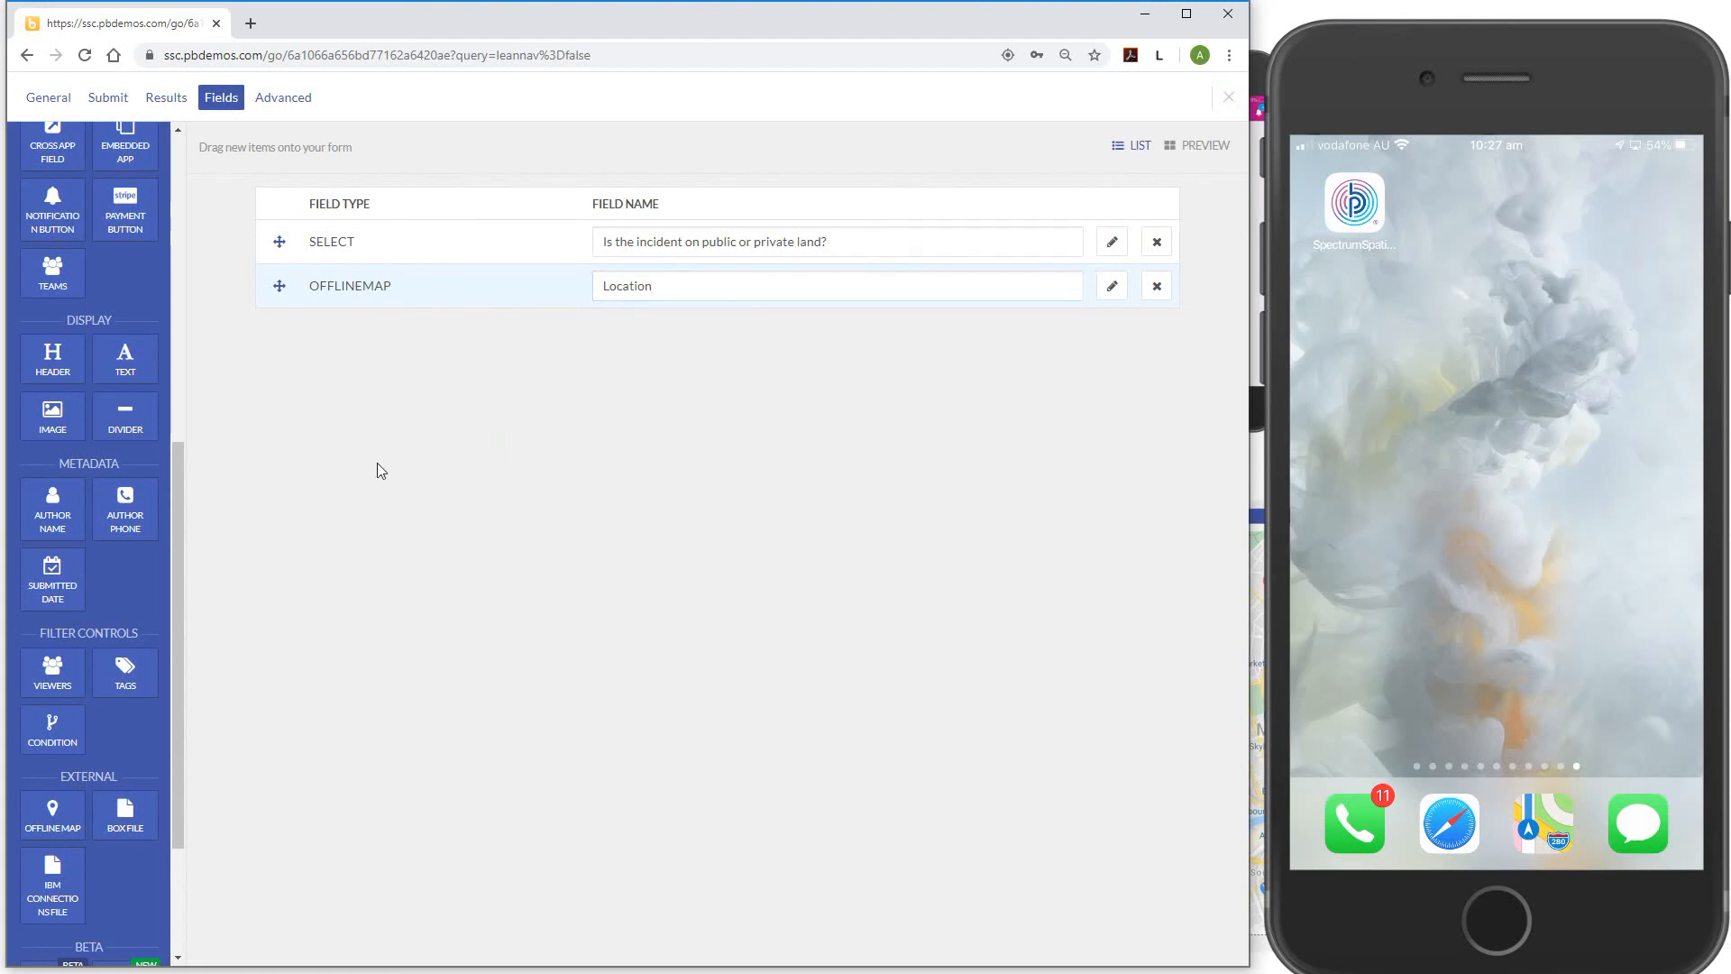
Add a text field named 'Describe the exact location' below Location
scroll(118, 439, "up", 10)
left_click_drag(69, 173, 423, 309)
left_click(664, 329)
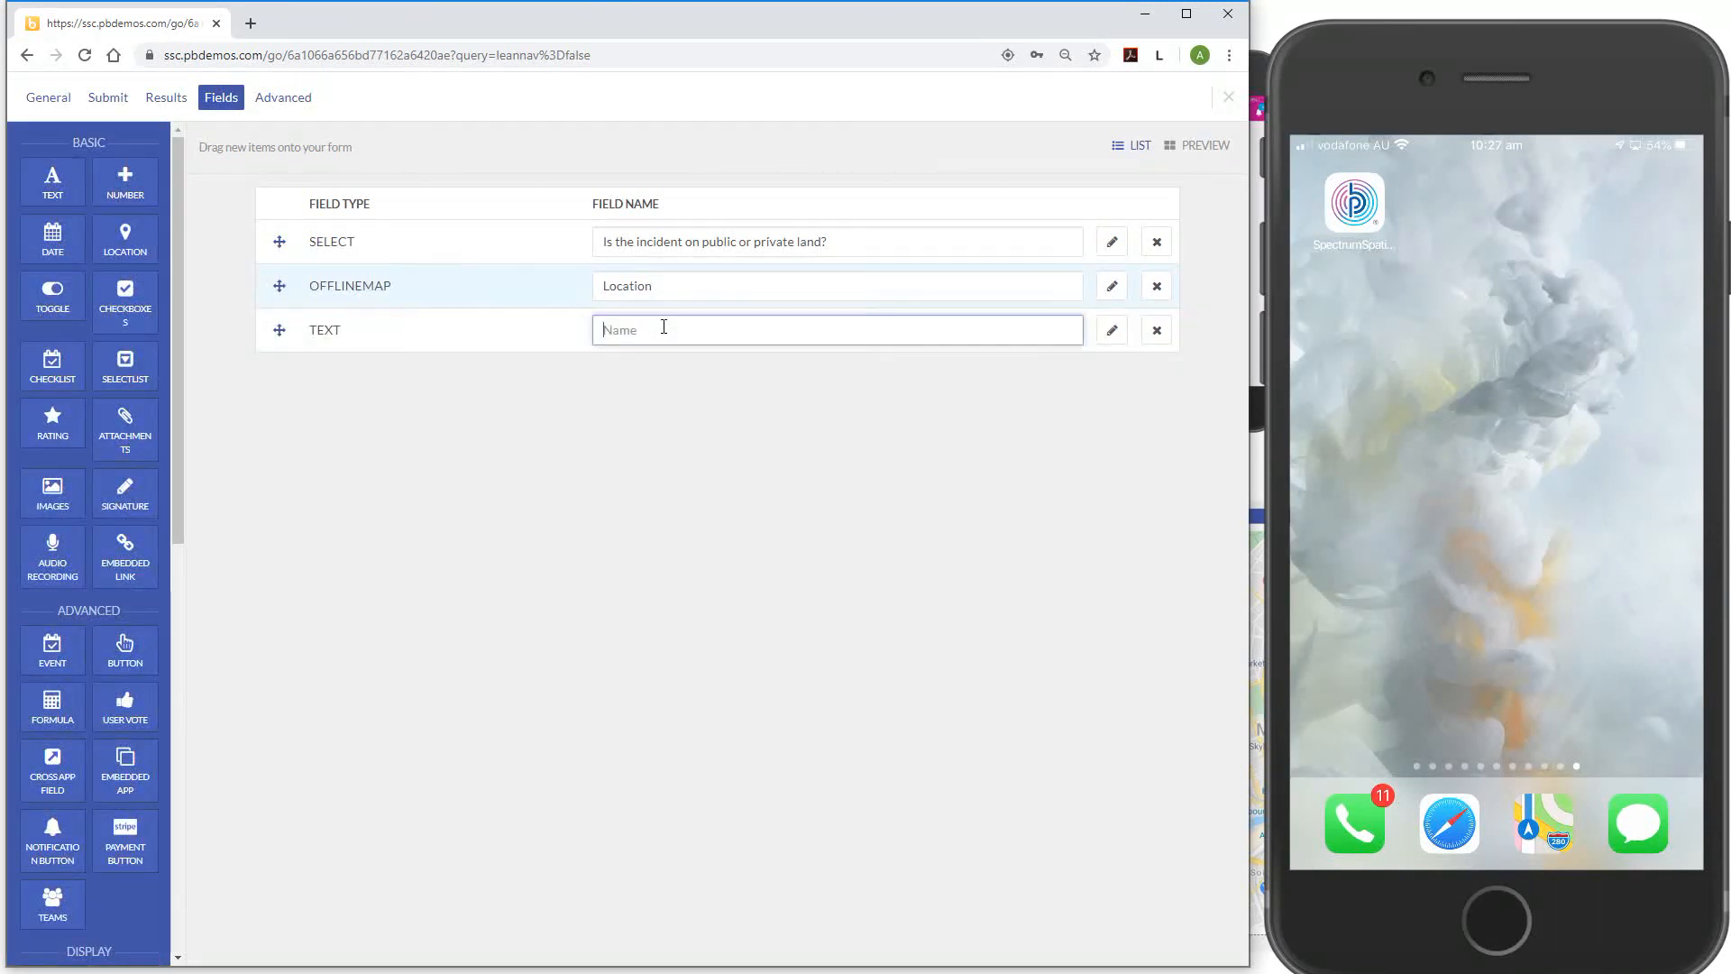
type("Descri")
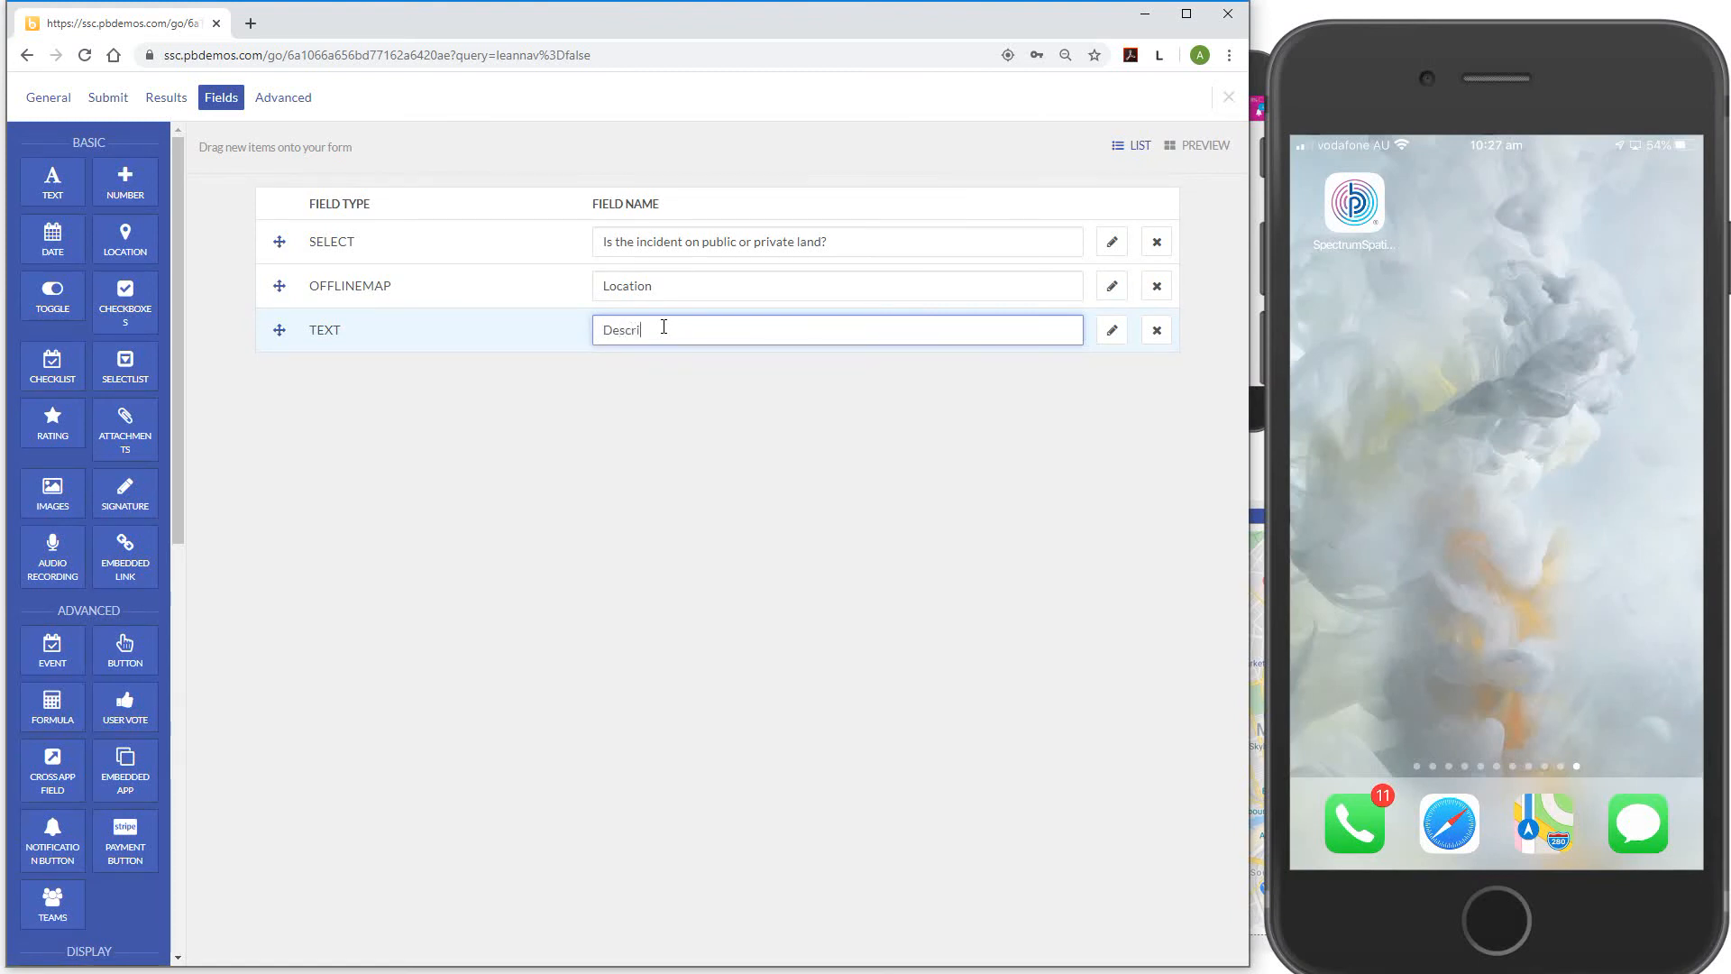
type("be the exact location")
Add a select field named 'Is the graffiti offensive or not?'
left_click_drag(127, 377, 456, 360)
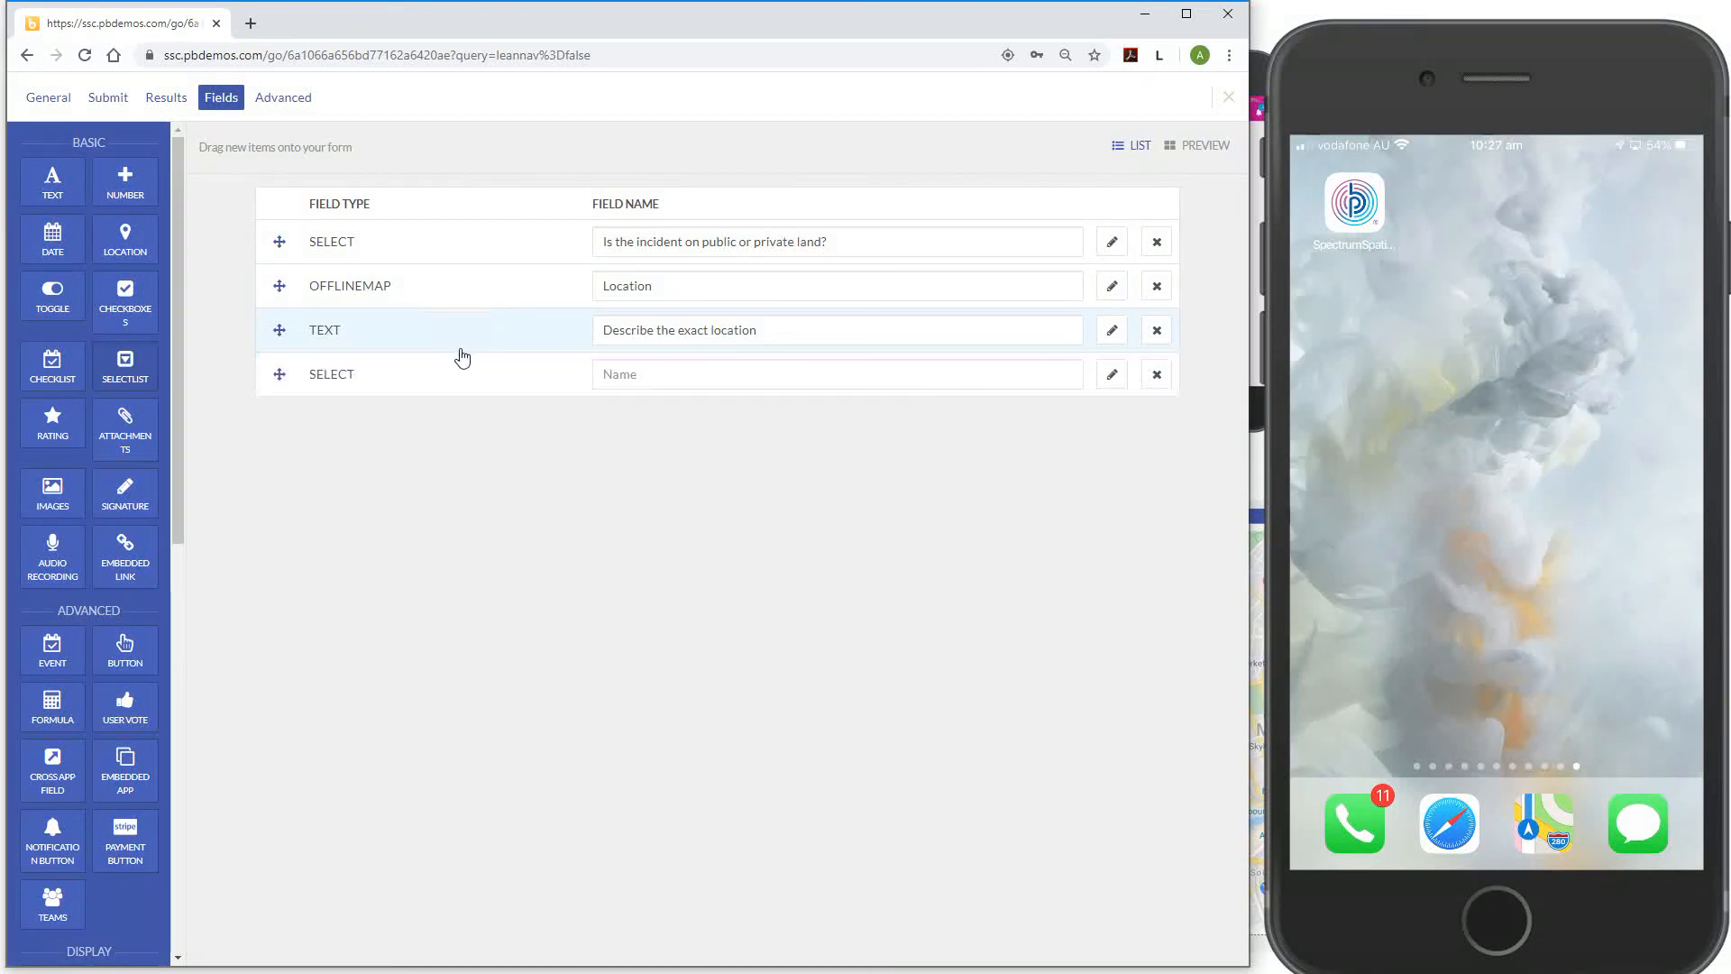
left_click(629, 375)
type("Is the")
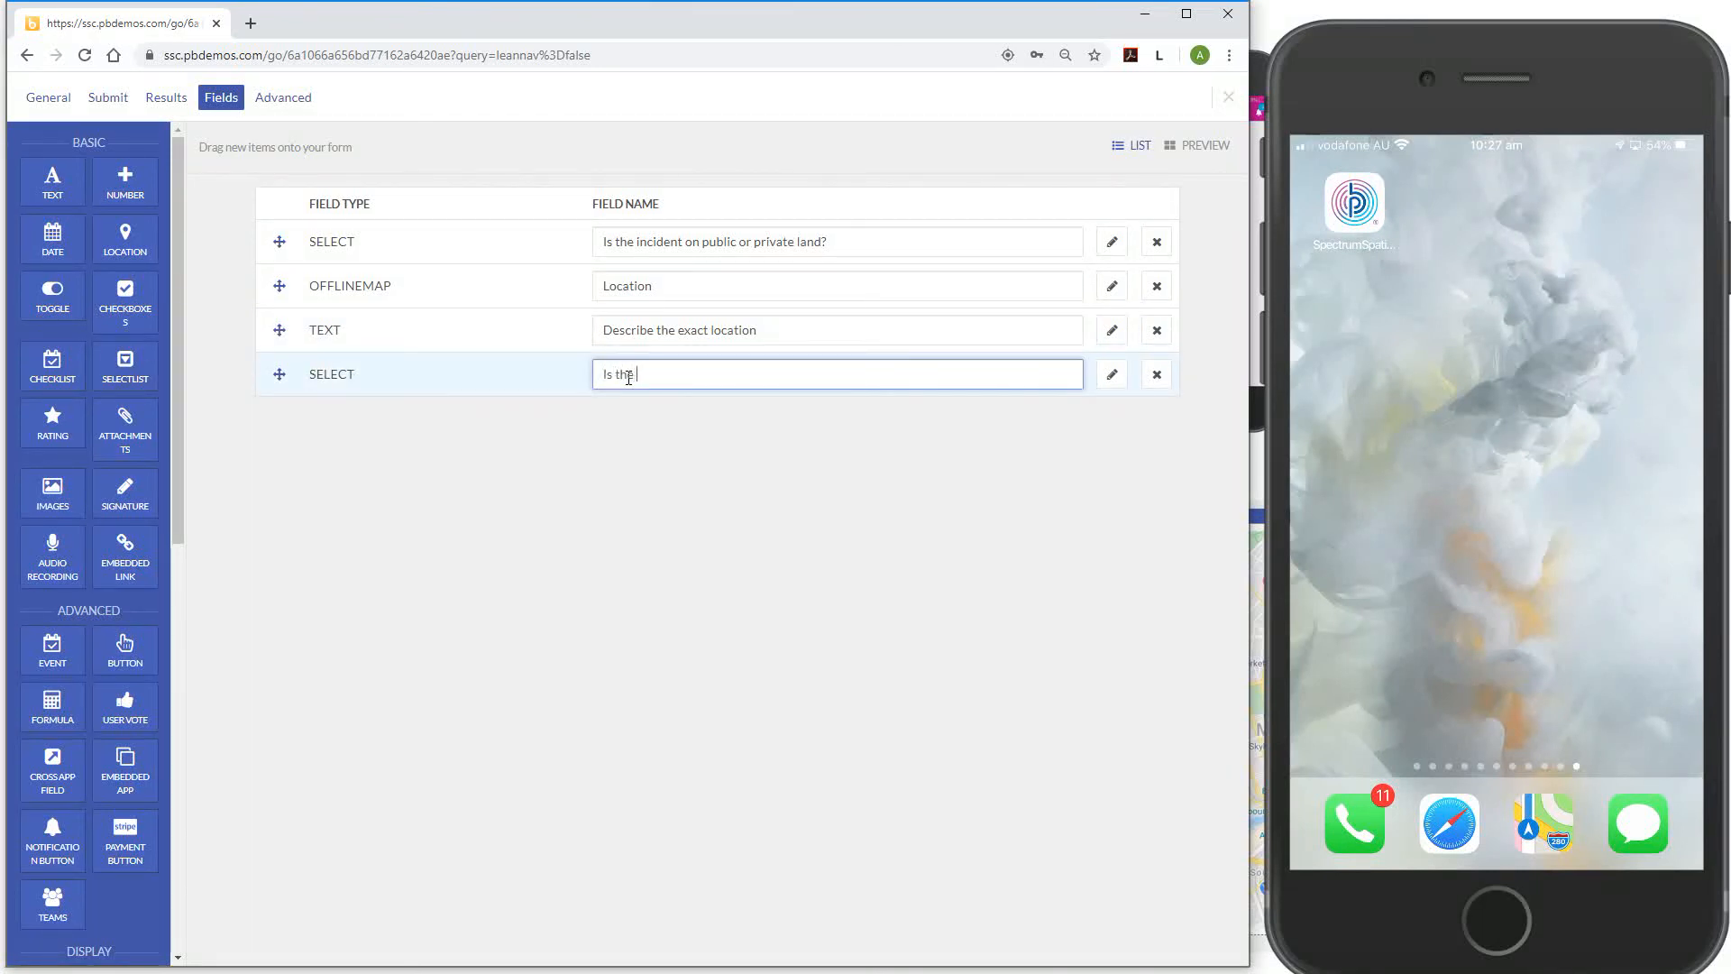
type(" graffiti offensive or not?")
Add an images field at the end of the form
scroll(152, 640, "down", 2)
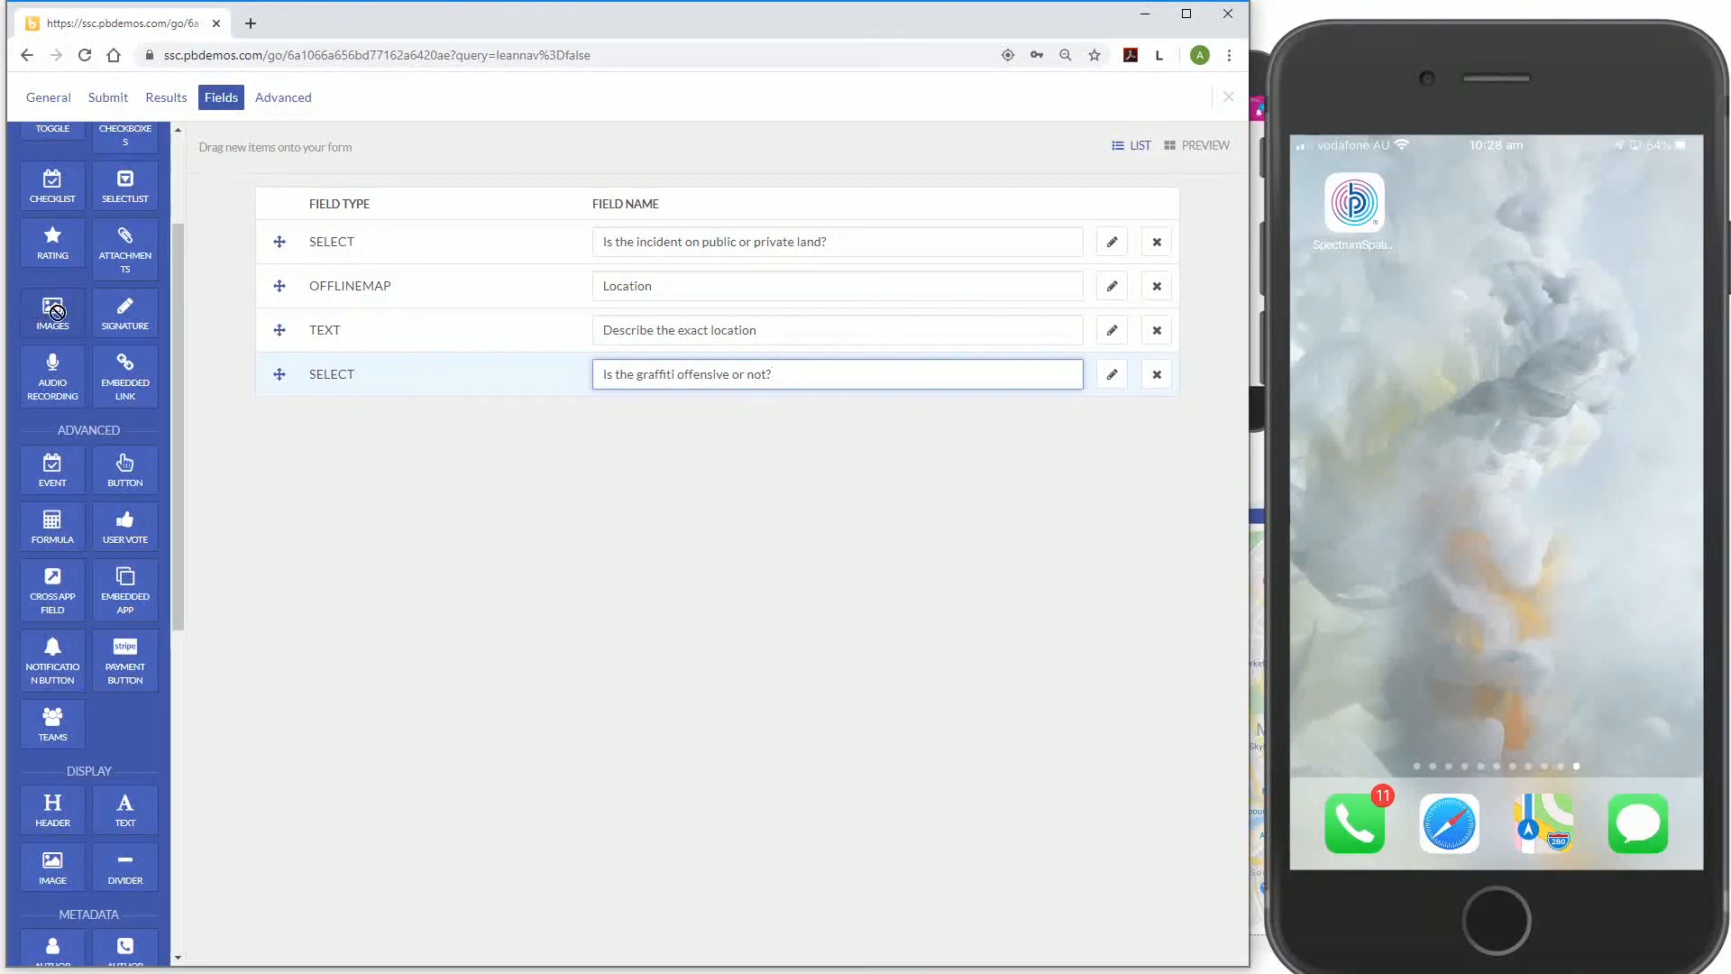
left_click_drag(52, 311, 442, 384)
left_click(719, 413)
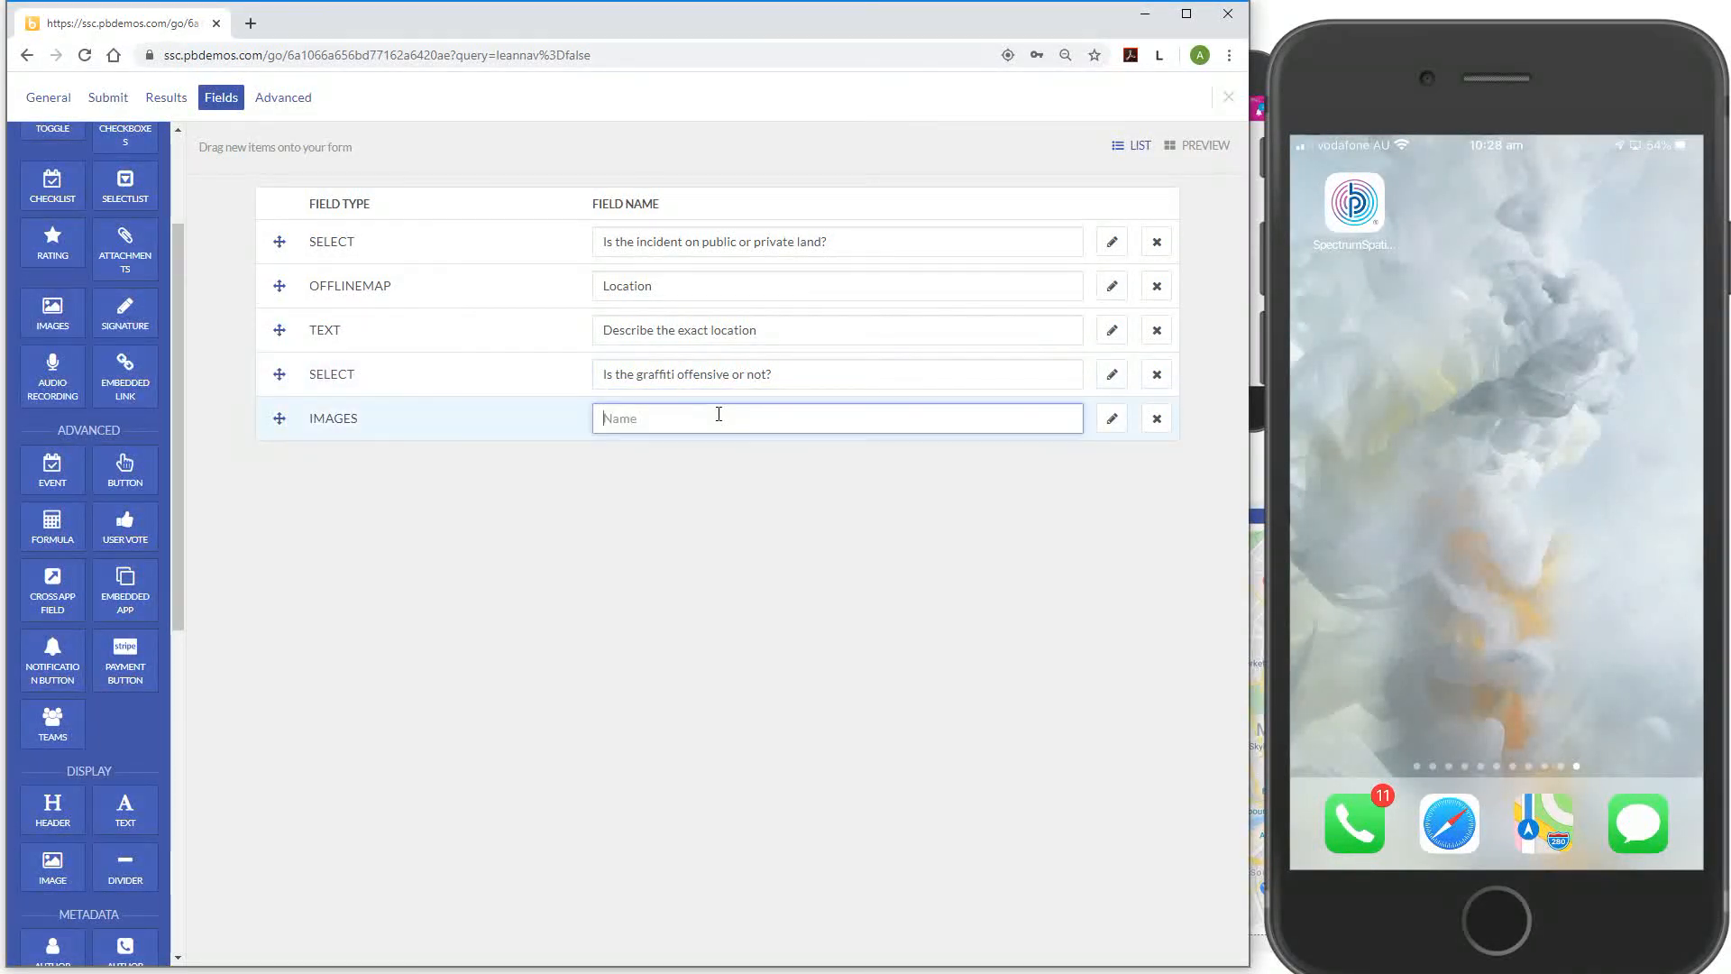
Name the images field 'Photo(s)', add a section header, and delete the stray display text block
type("Photo(s")
scroll(130, 728, "down", 2)
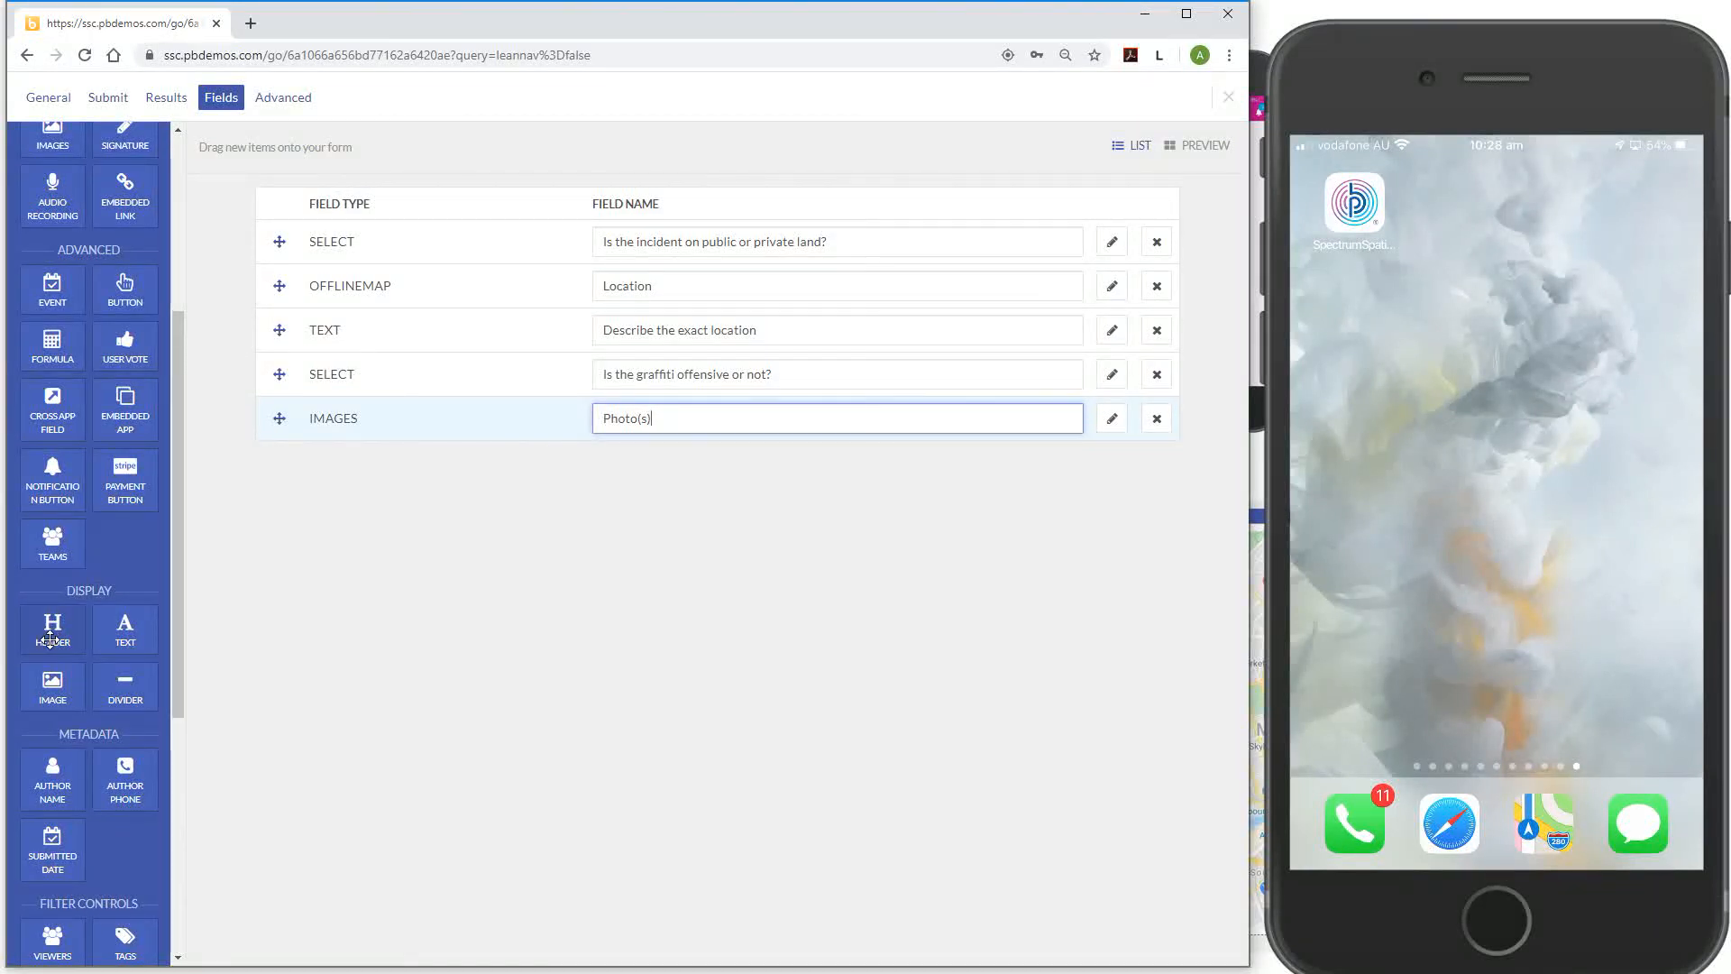
left_click_drag(51, 639, 451, 413)
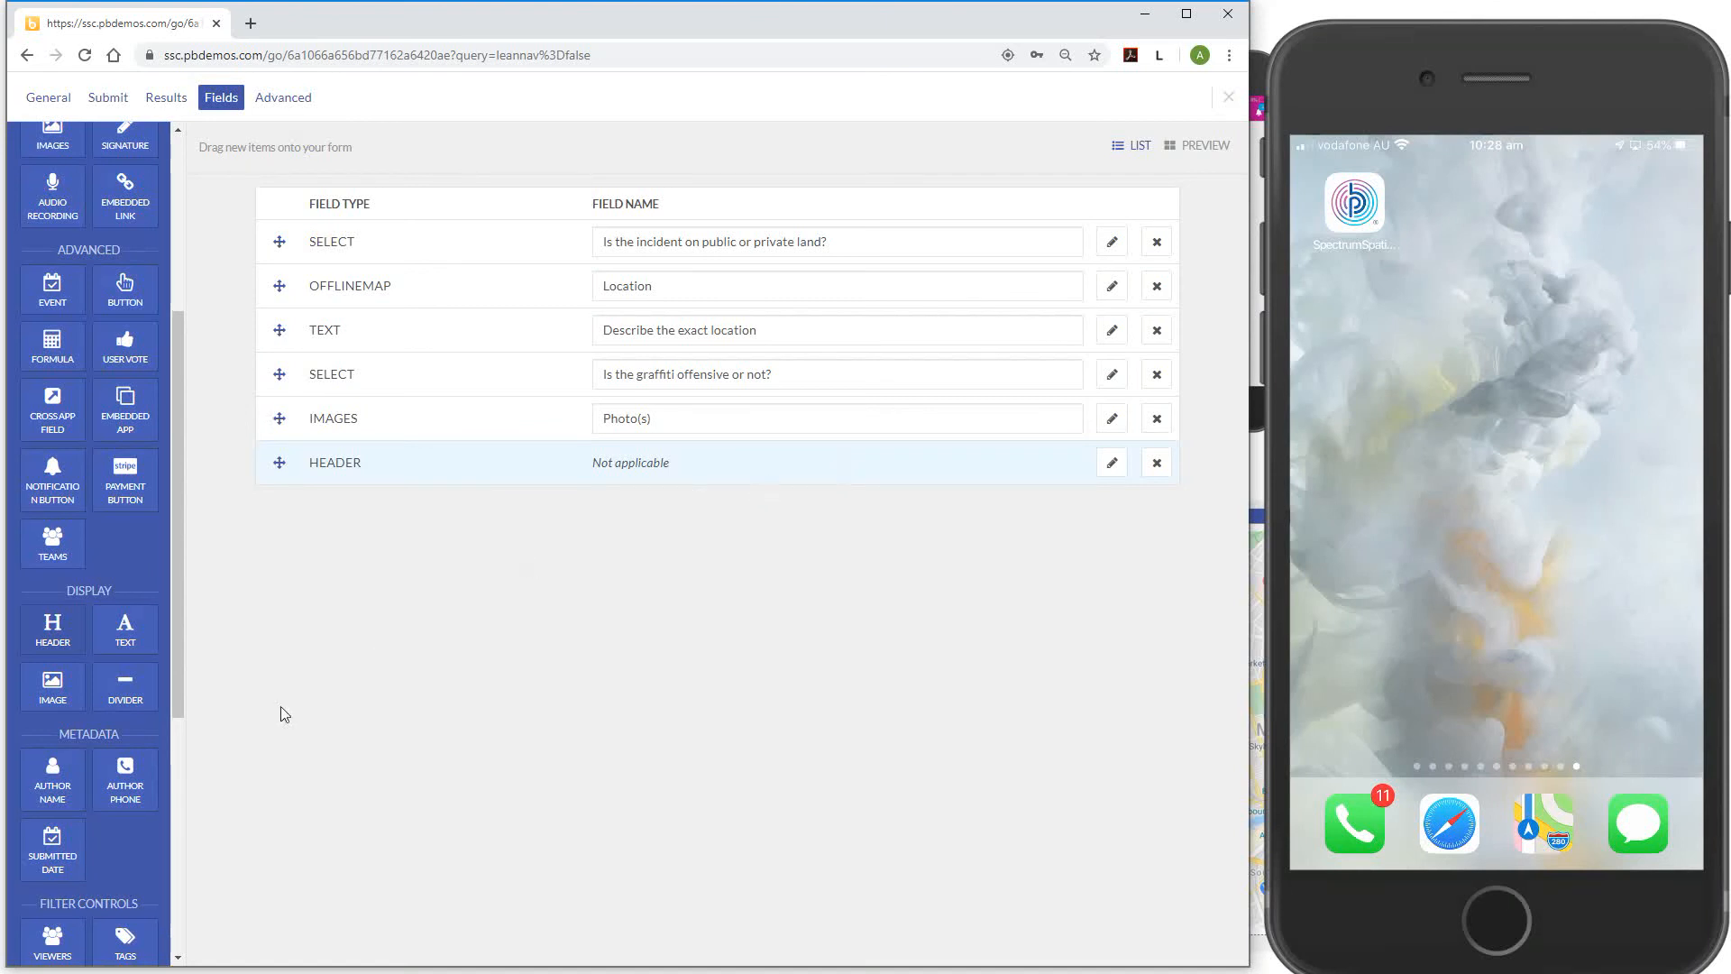
left_click_drag(130, 635, 391, 487)
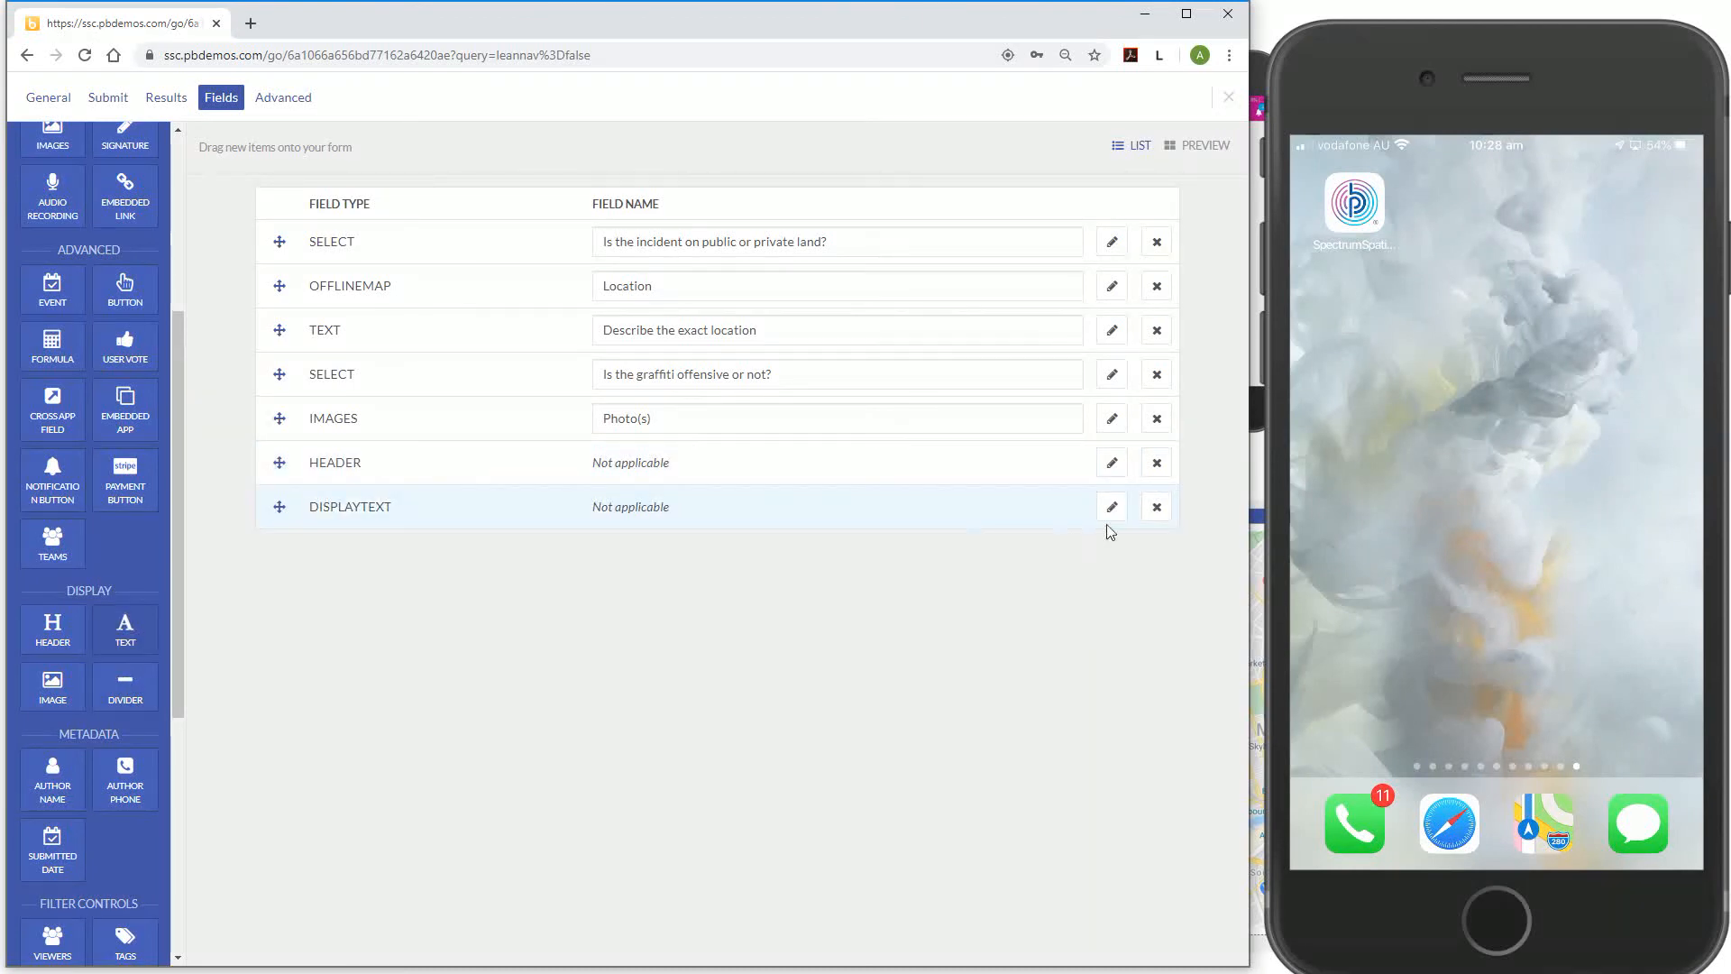
left_click(1158, 509)
left_click(764, 331)
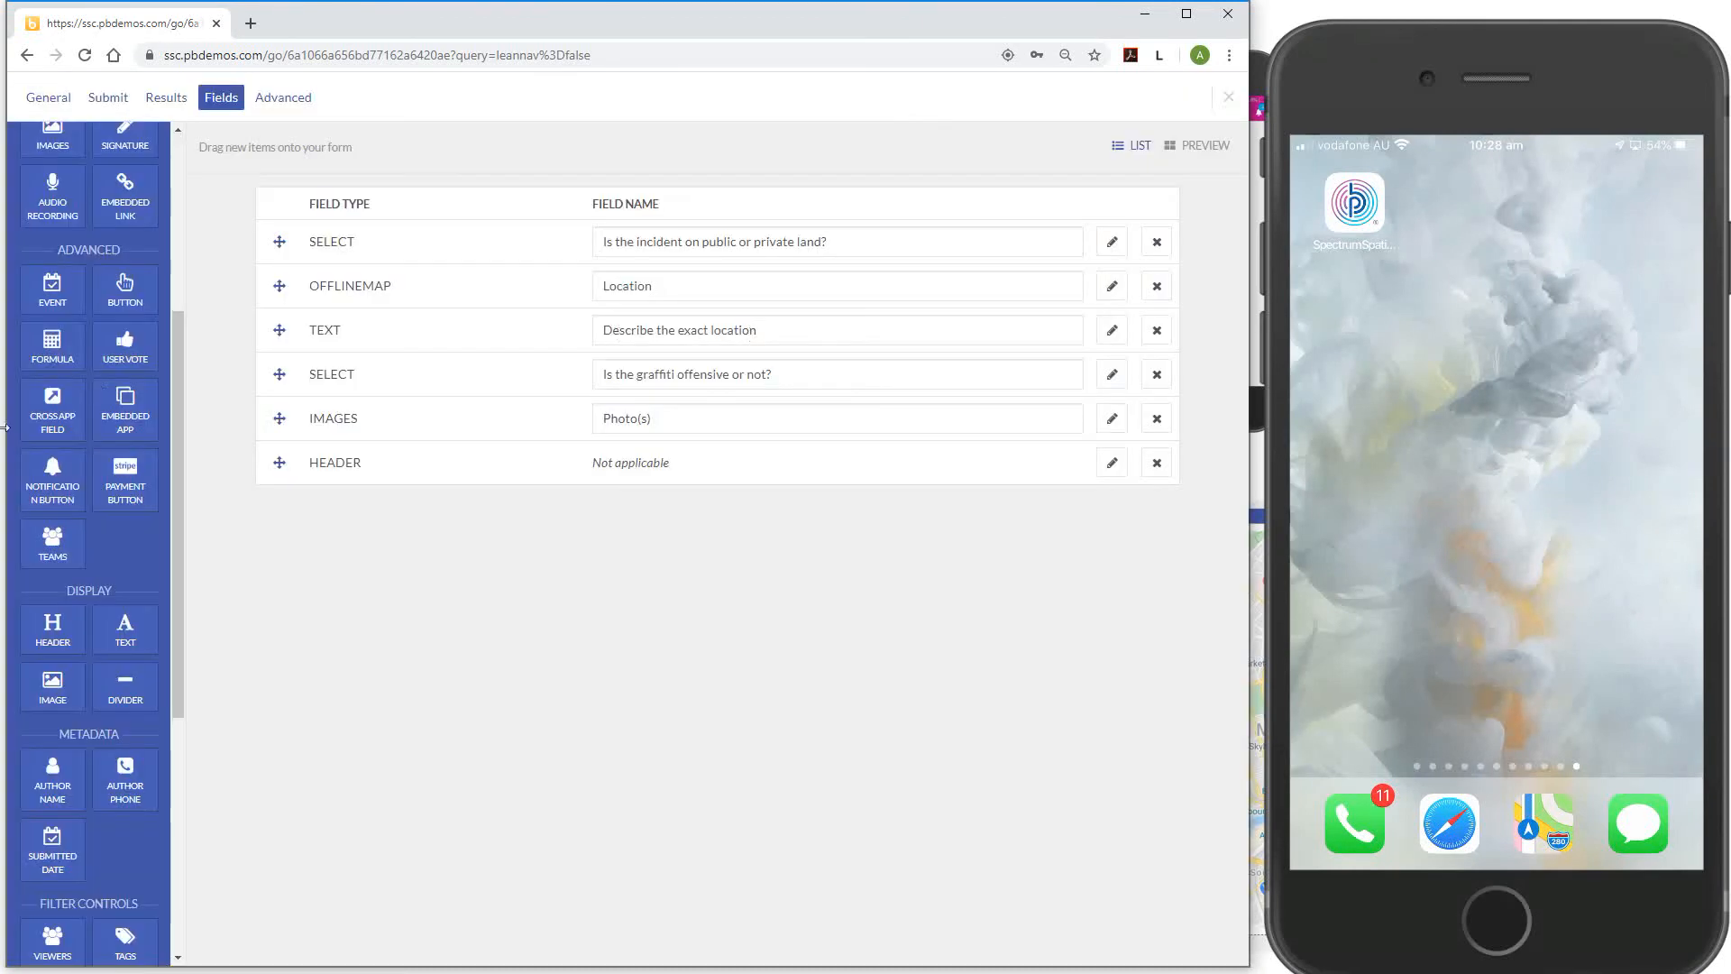
Add three text fields under the header: First name, Last name and Email address
scroll(126, 242, "up", 2)
scroll(126, 242, "up", 3)
left_click_drag(52, 185, 401, 494)
left_click_drag(52, 185, 361, 532)
left_click_drag(52, 185, 396, 563)
left_click(612, 513)
type("F")
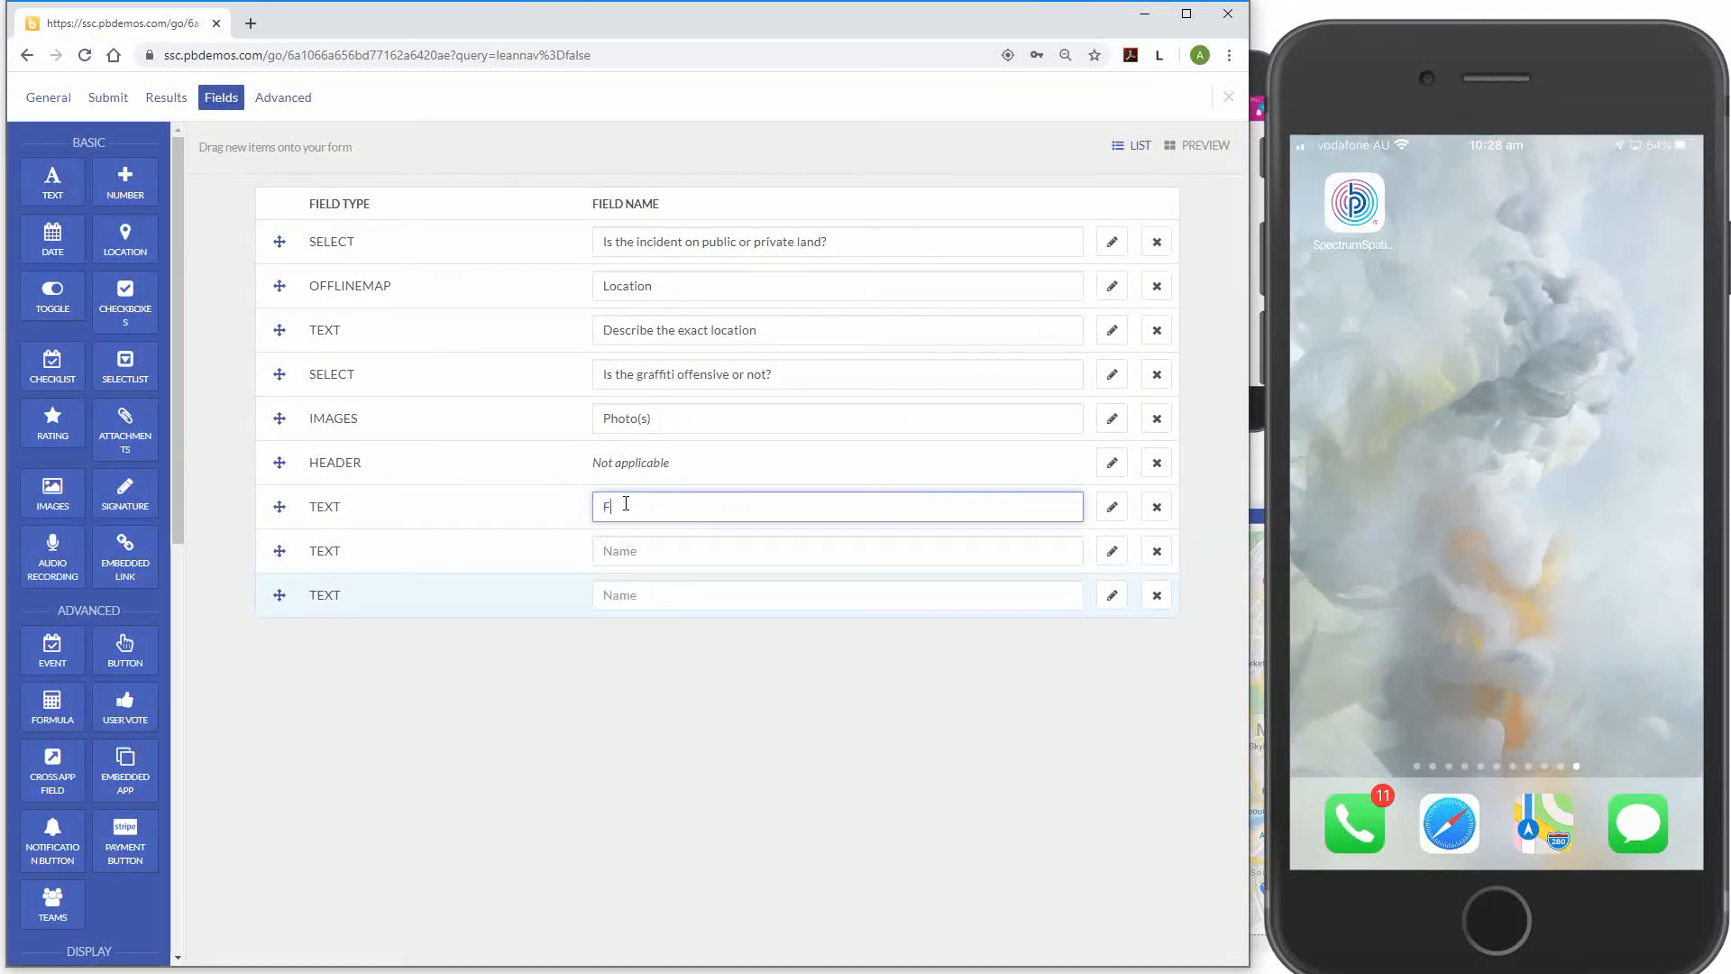
type("irst name")
key("Tab")
key("Tab")
key("Tab")
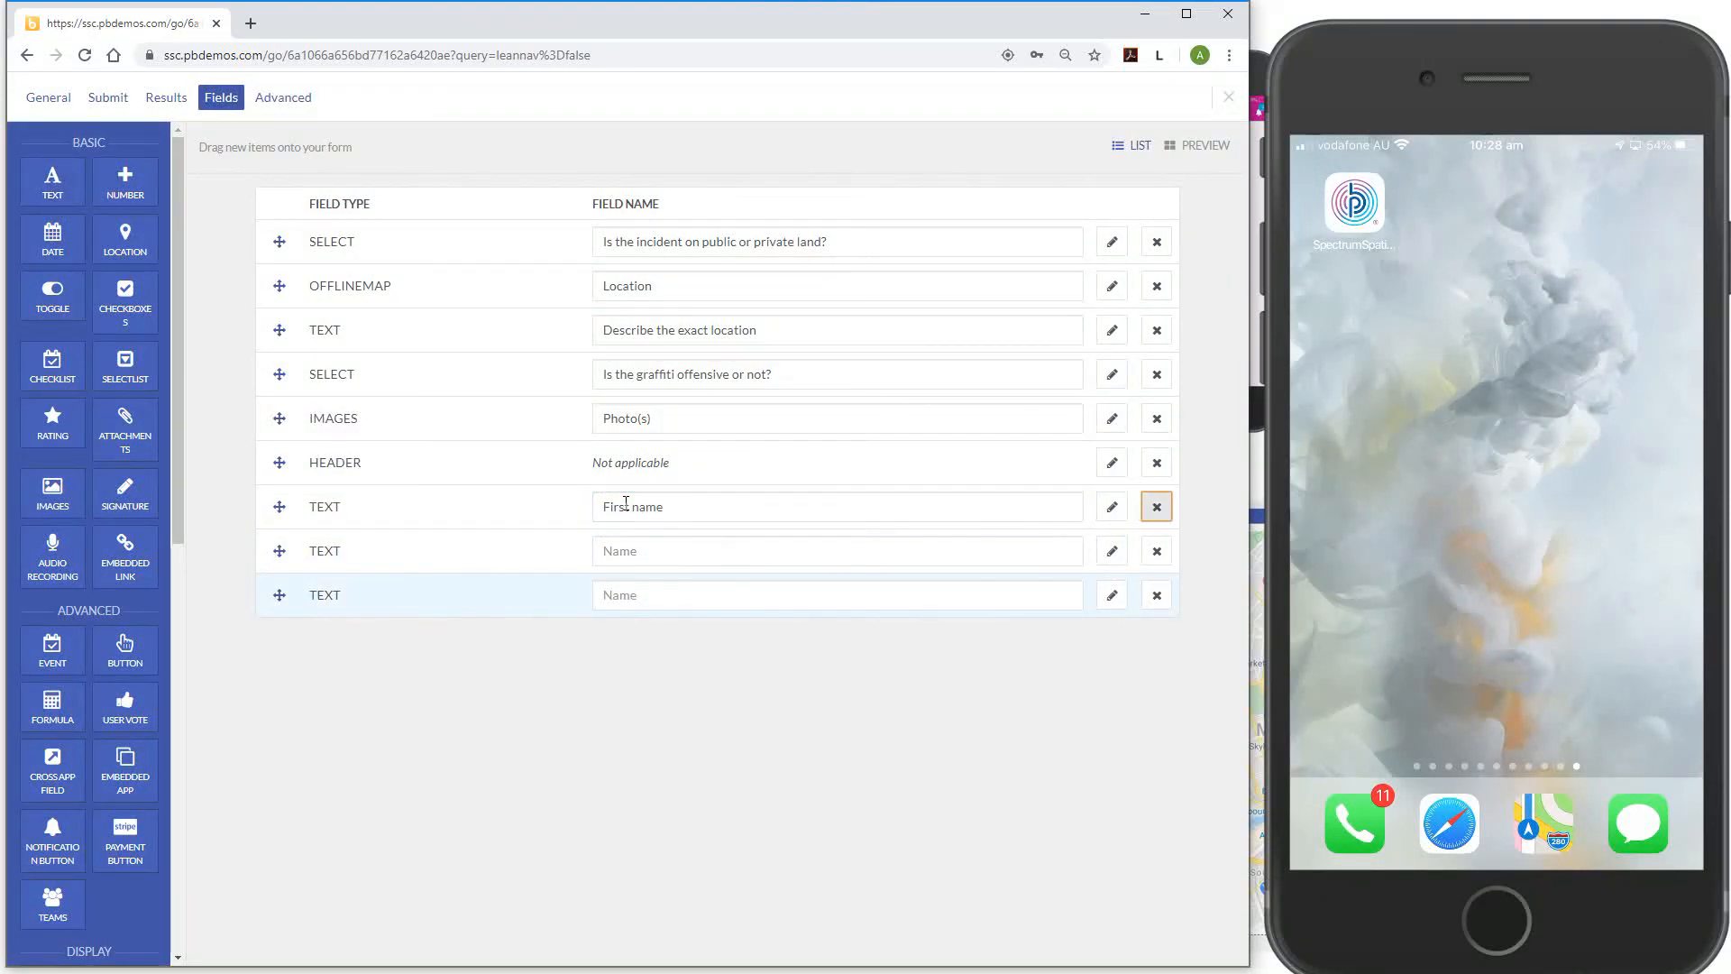
type("Last name")
key("Tab")
key("Tab")
key("Tab")
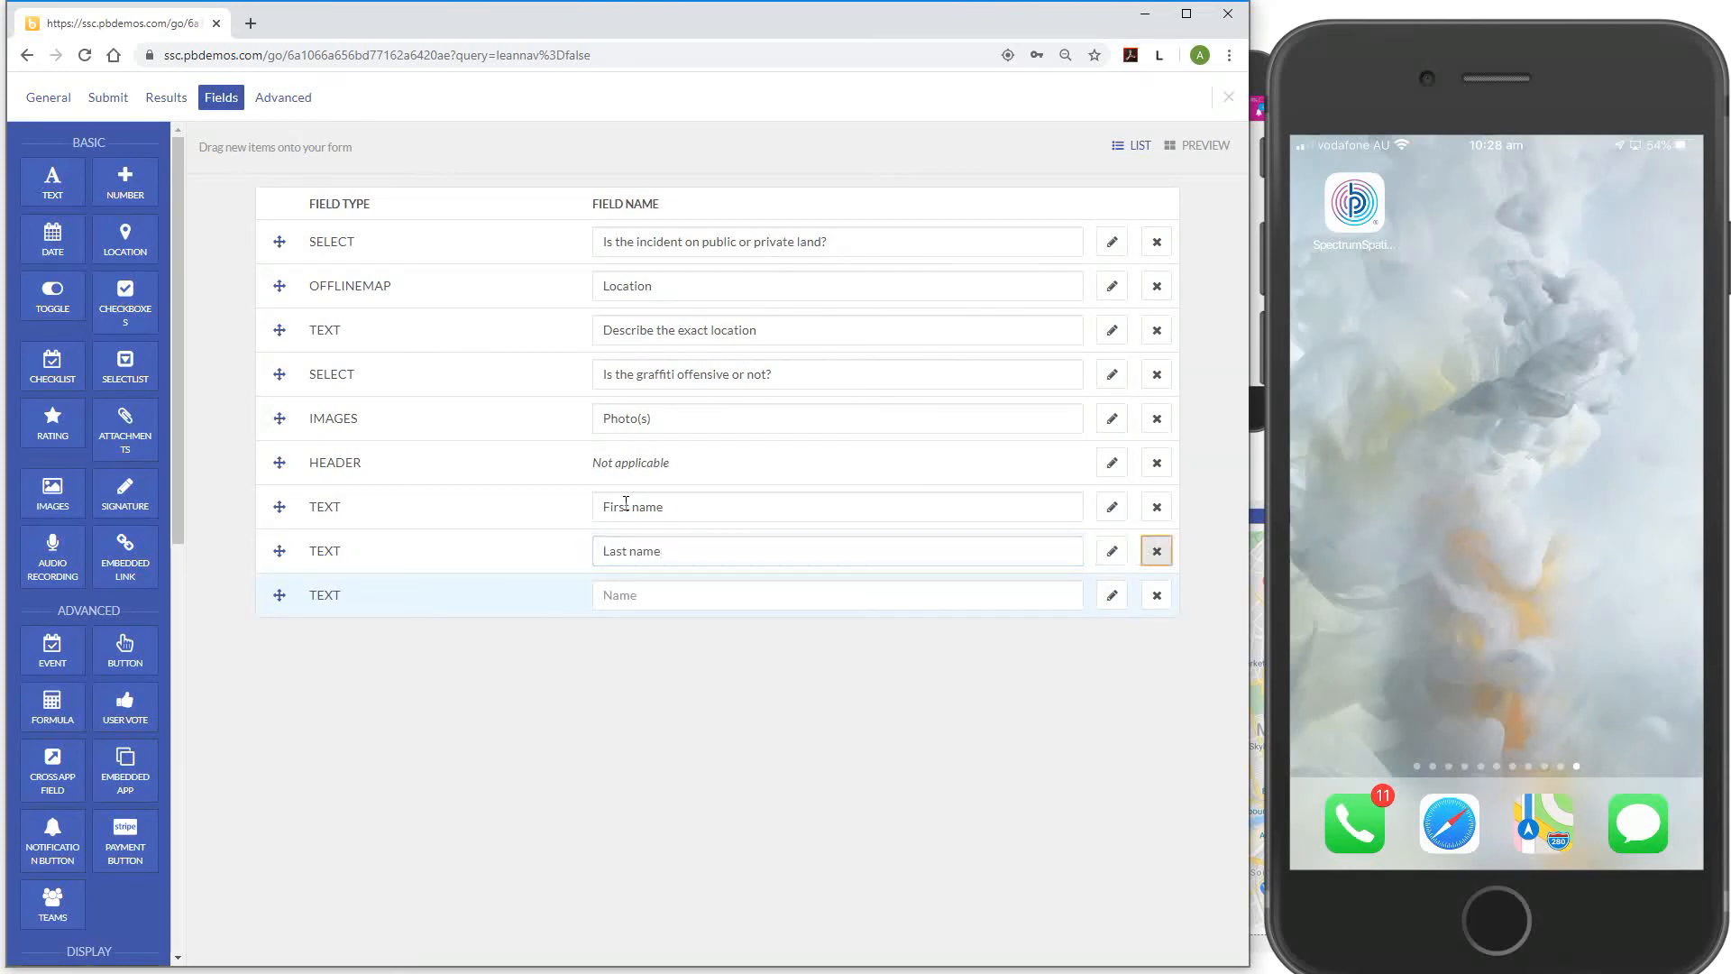
type("Email addre")
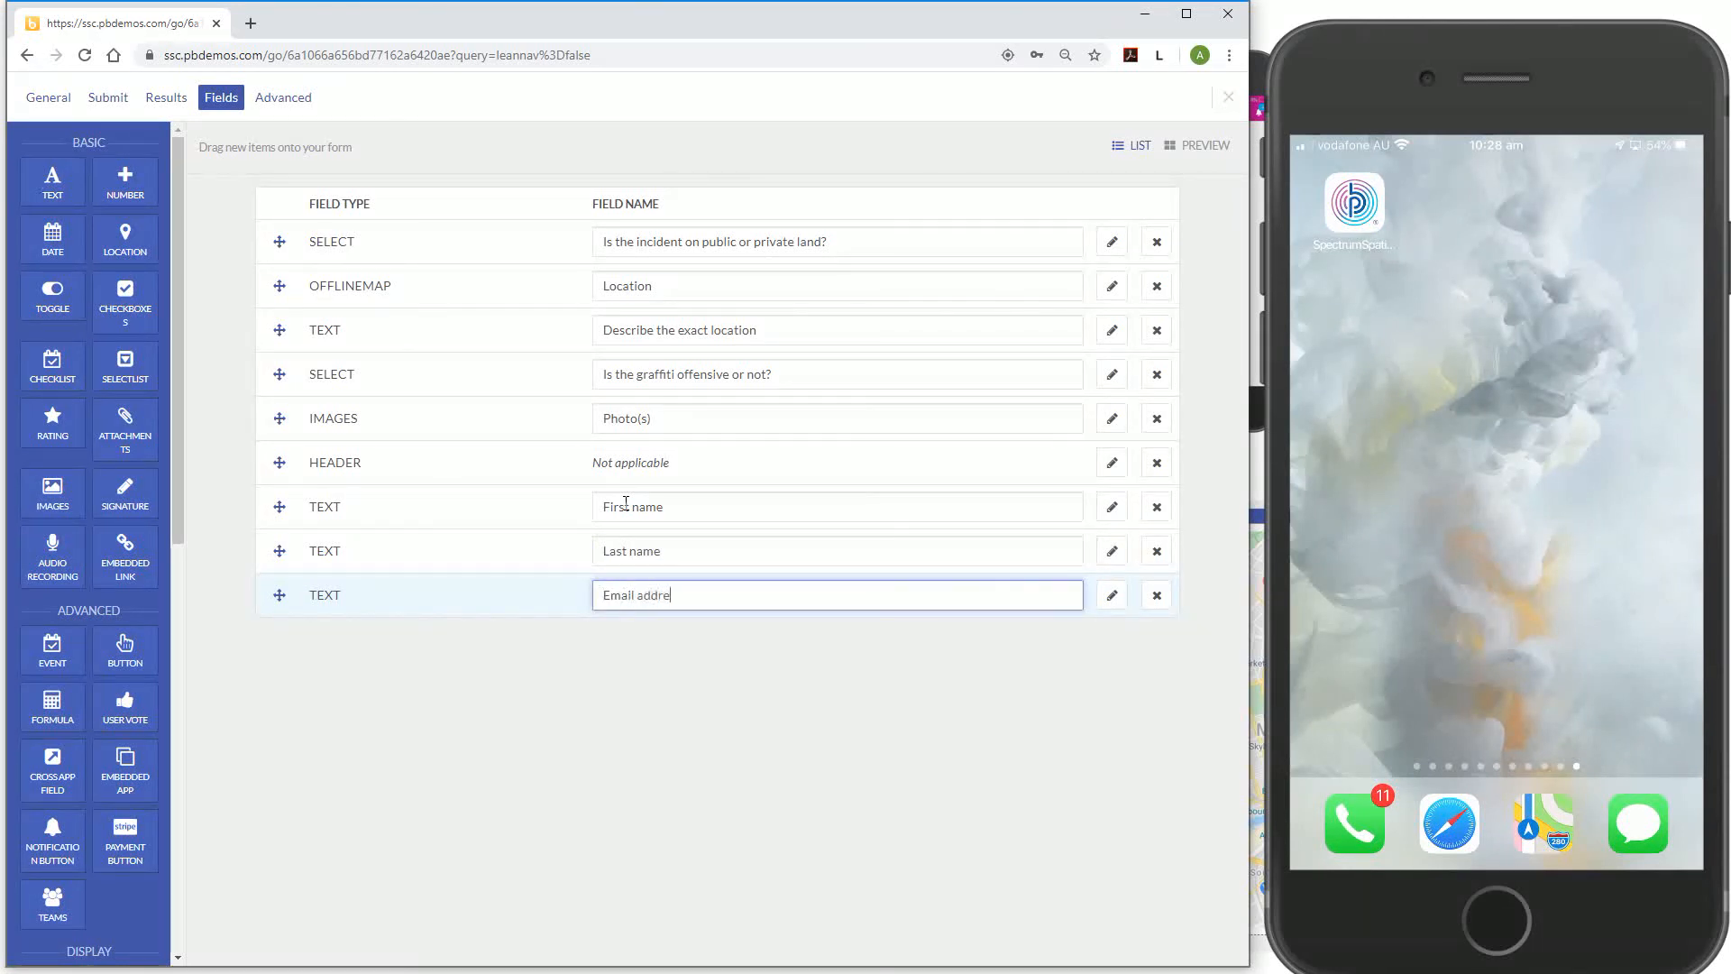
type("ss")
left_click(728, 691)
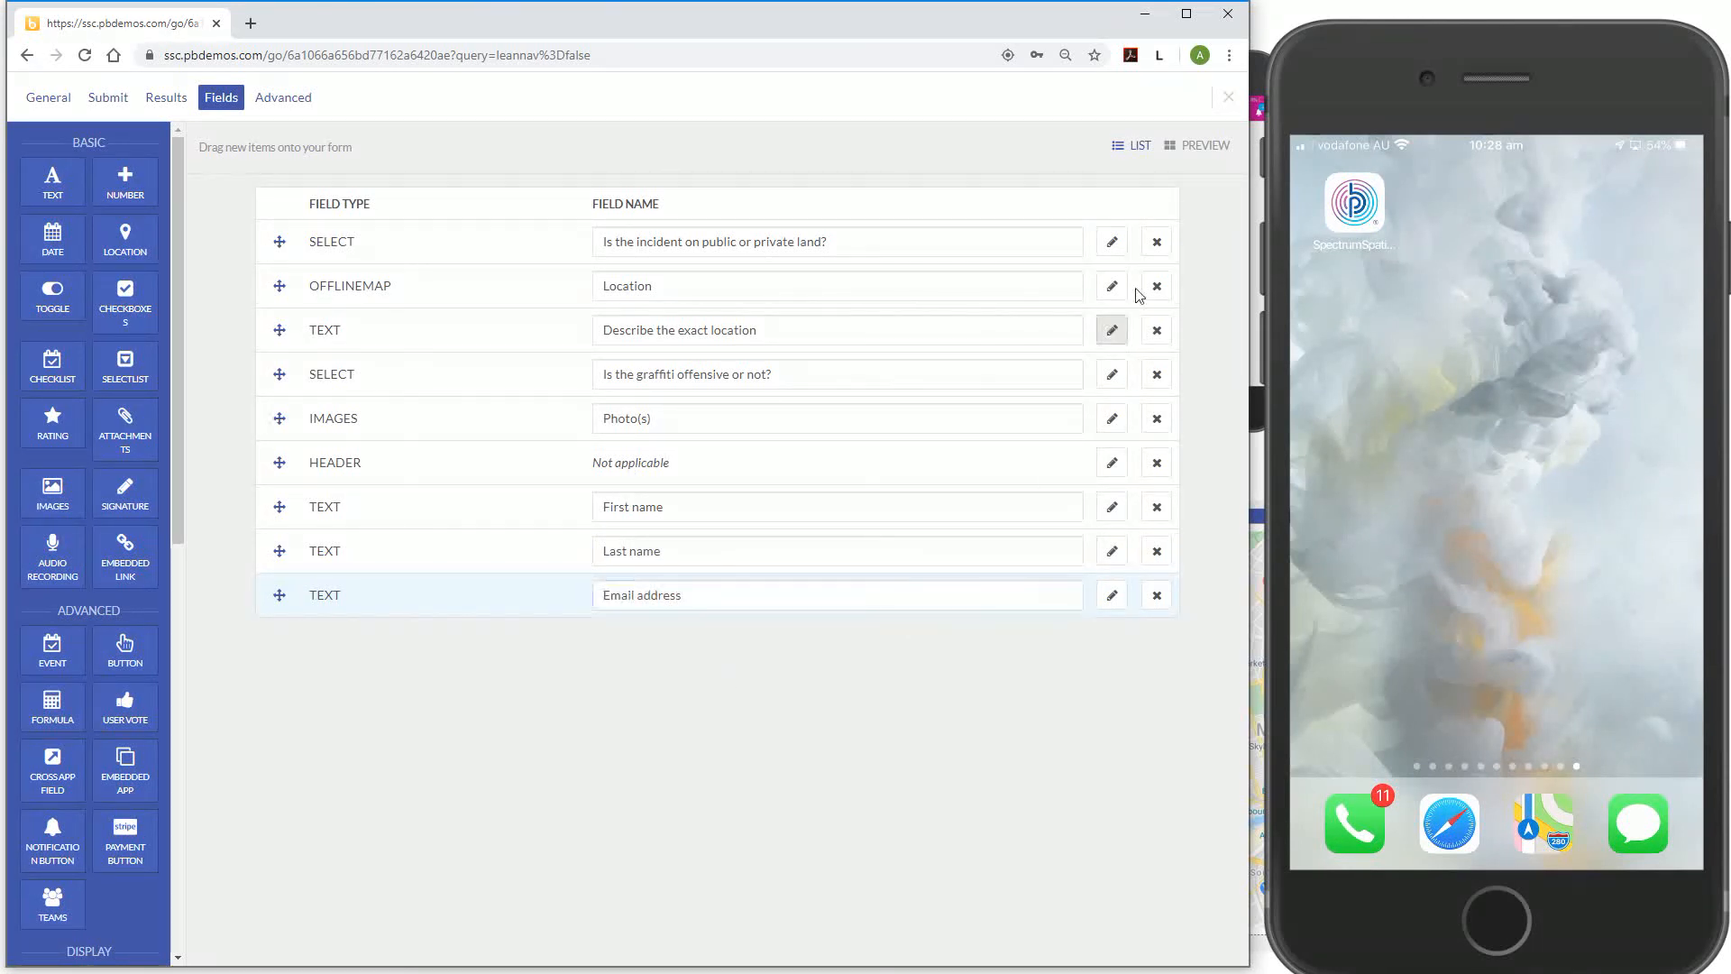
left_click(1208, 147)
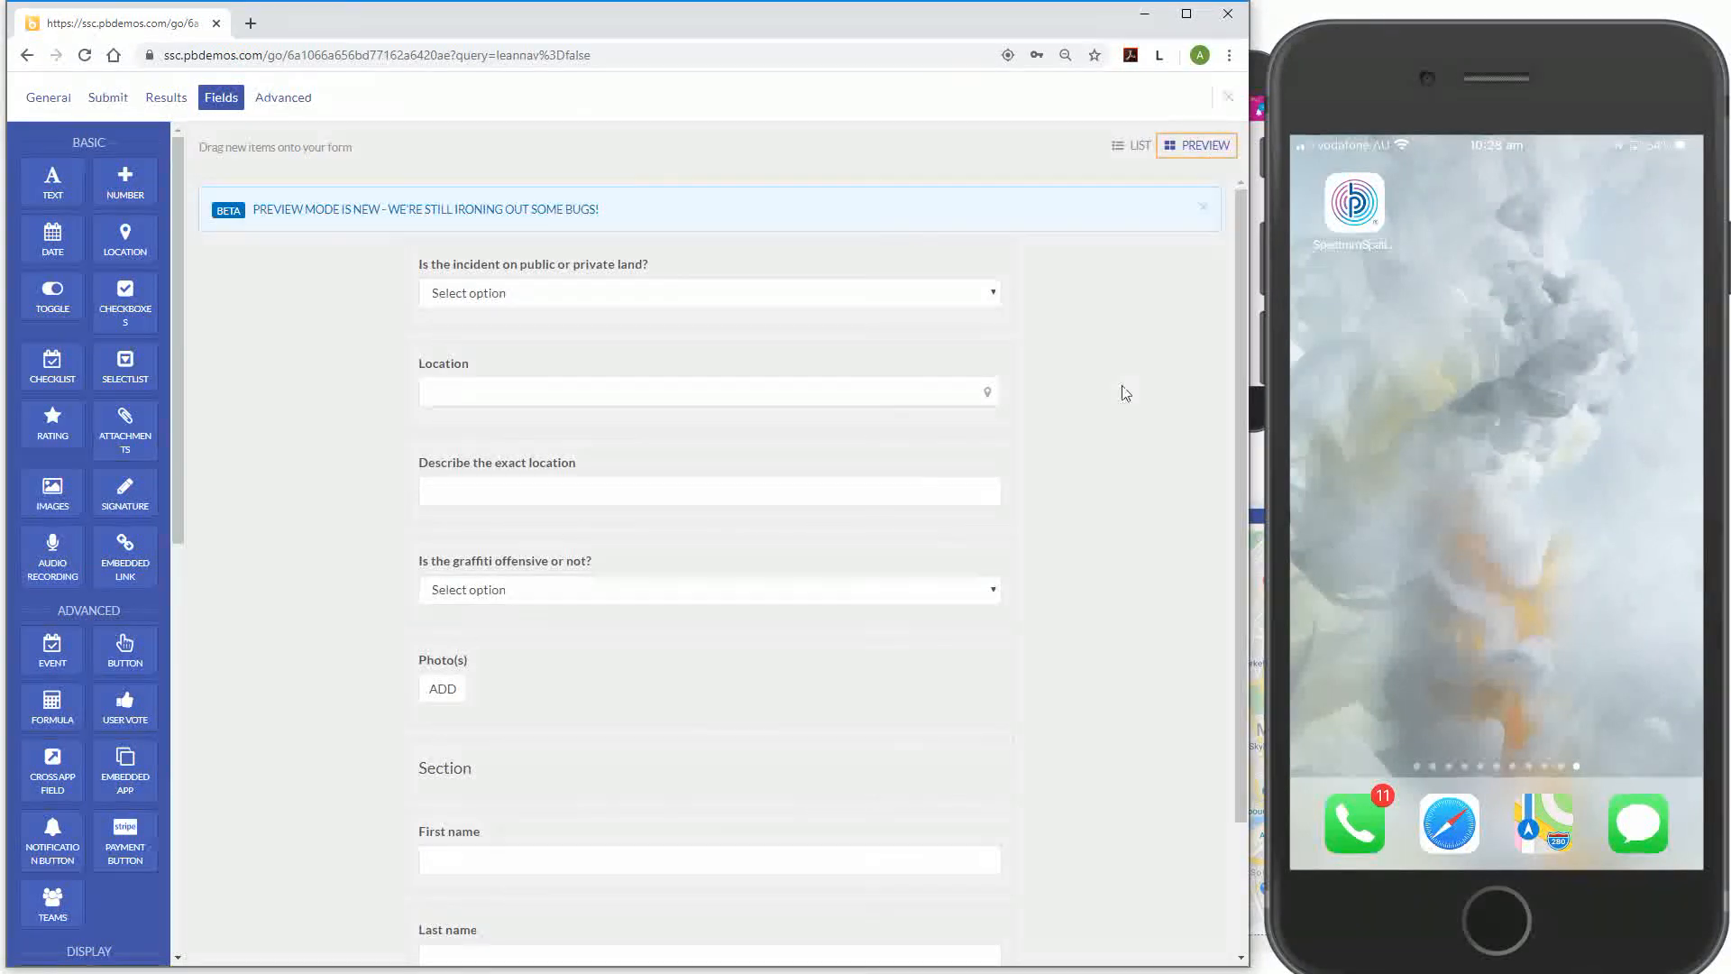
scroll(1052, 465, "down", 2)
scroll(923, 866, "up", 2)
scroll(649, 464, "down", 2)
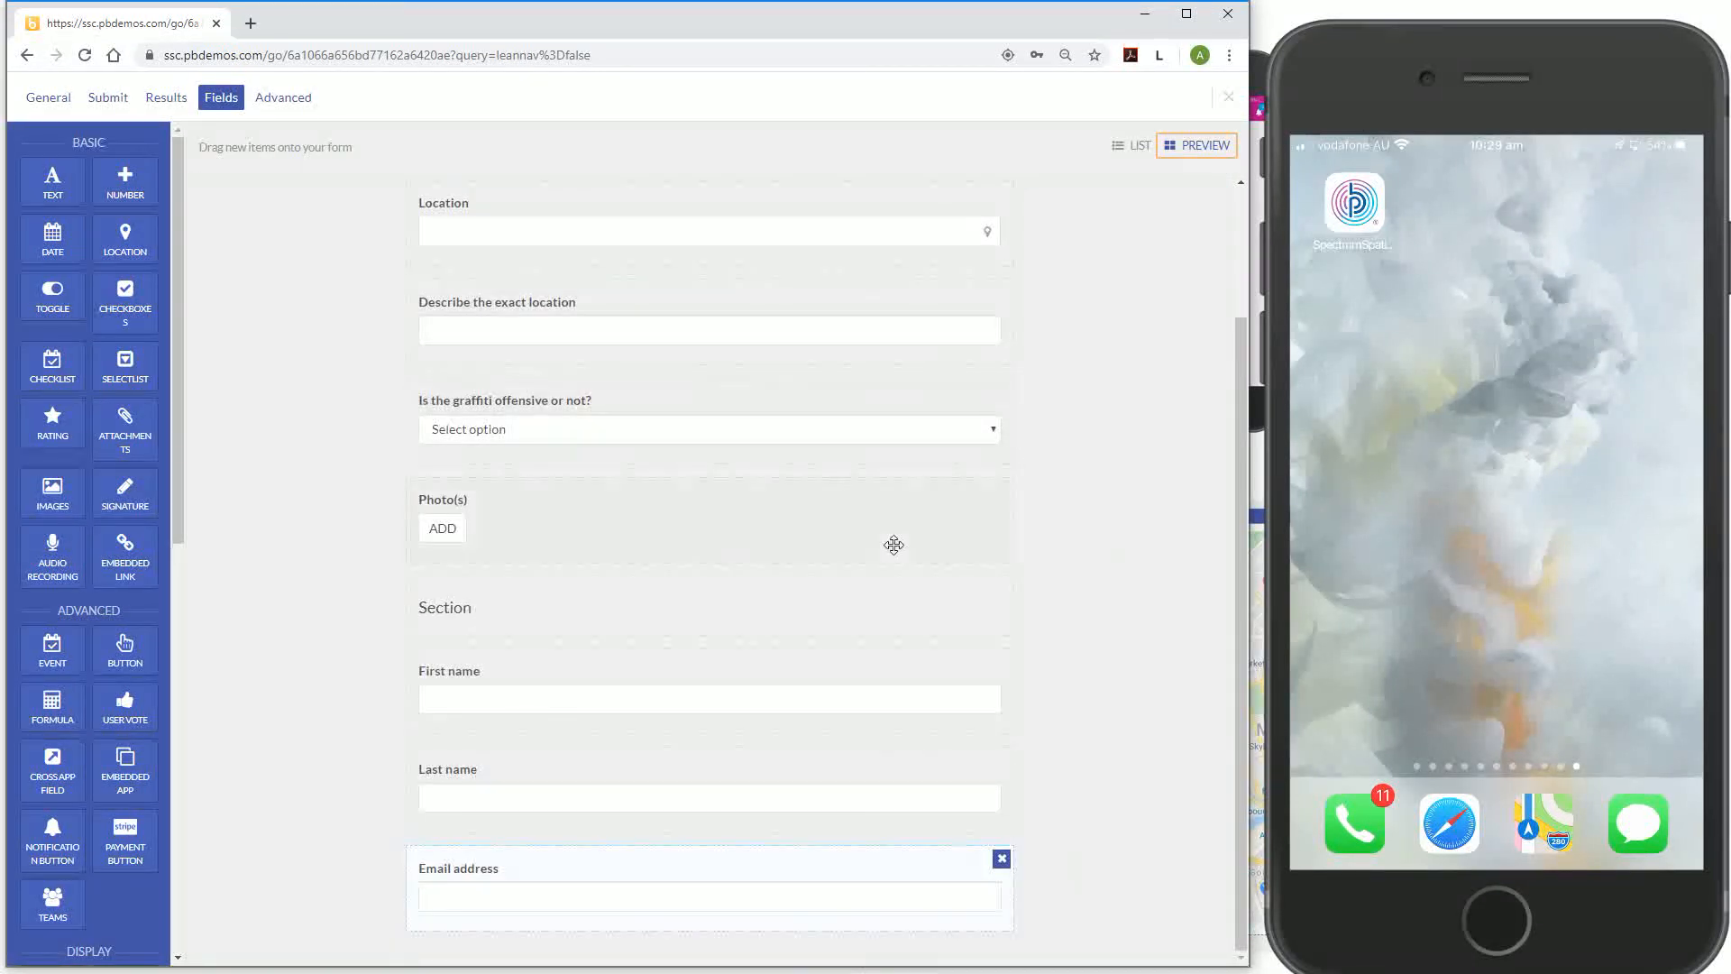
left_click(1118, 148)
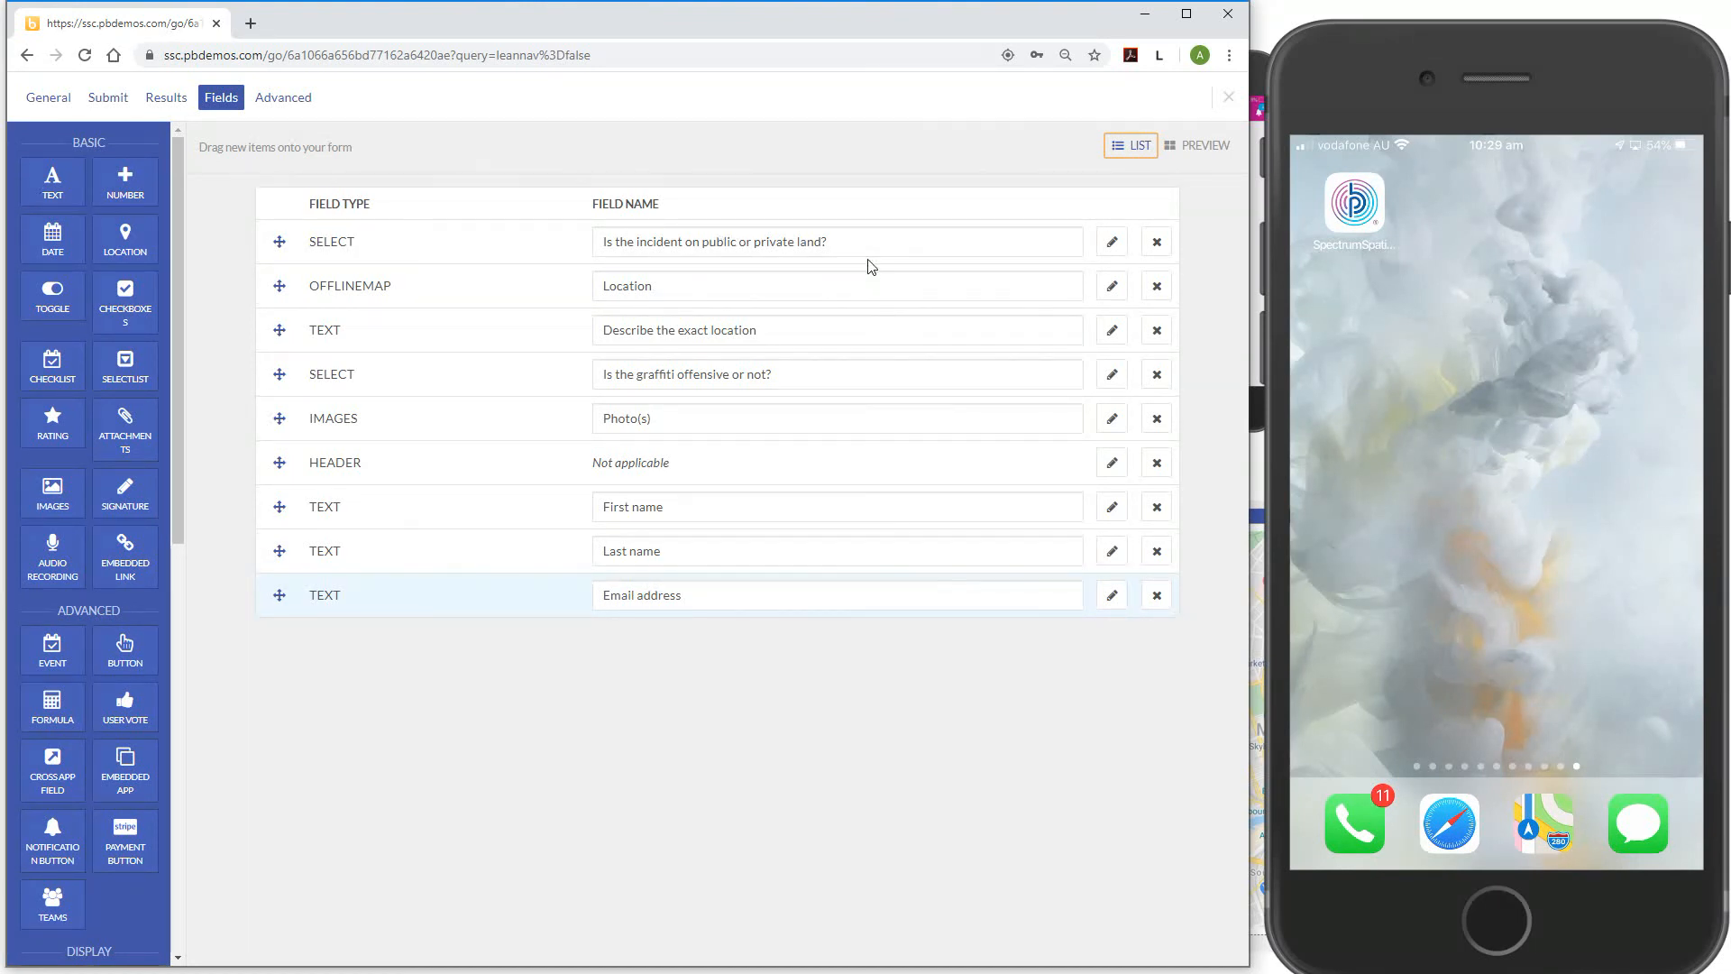
Add 'Public land' as the first answer option of the land question
left_click(1114, 254)
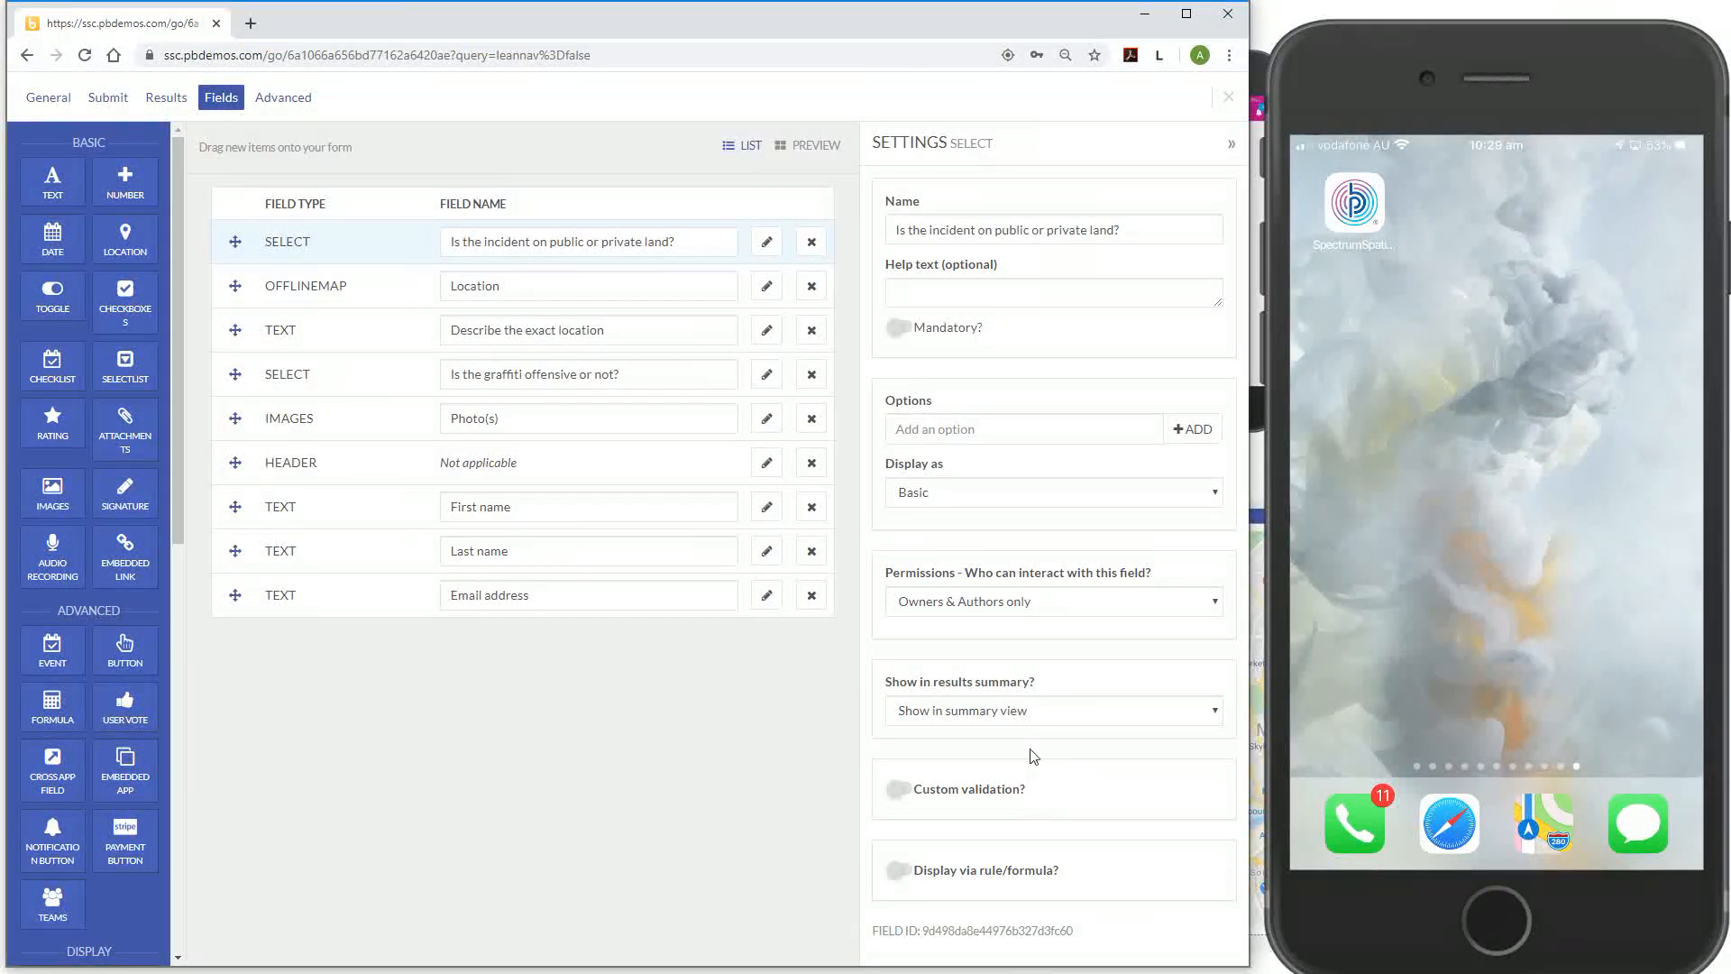
left_click(1005, 422)
type("P")
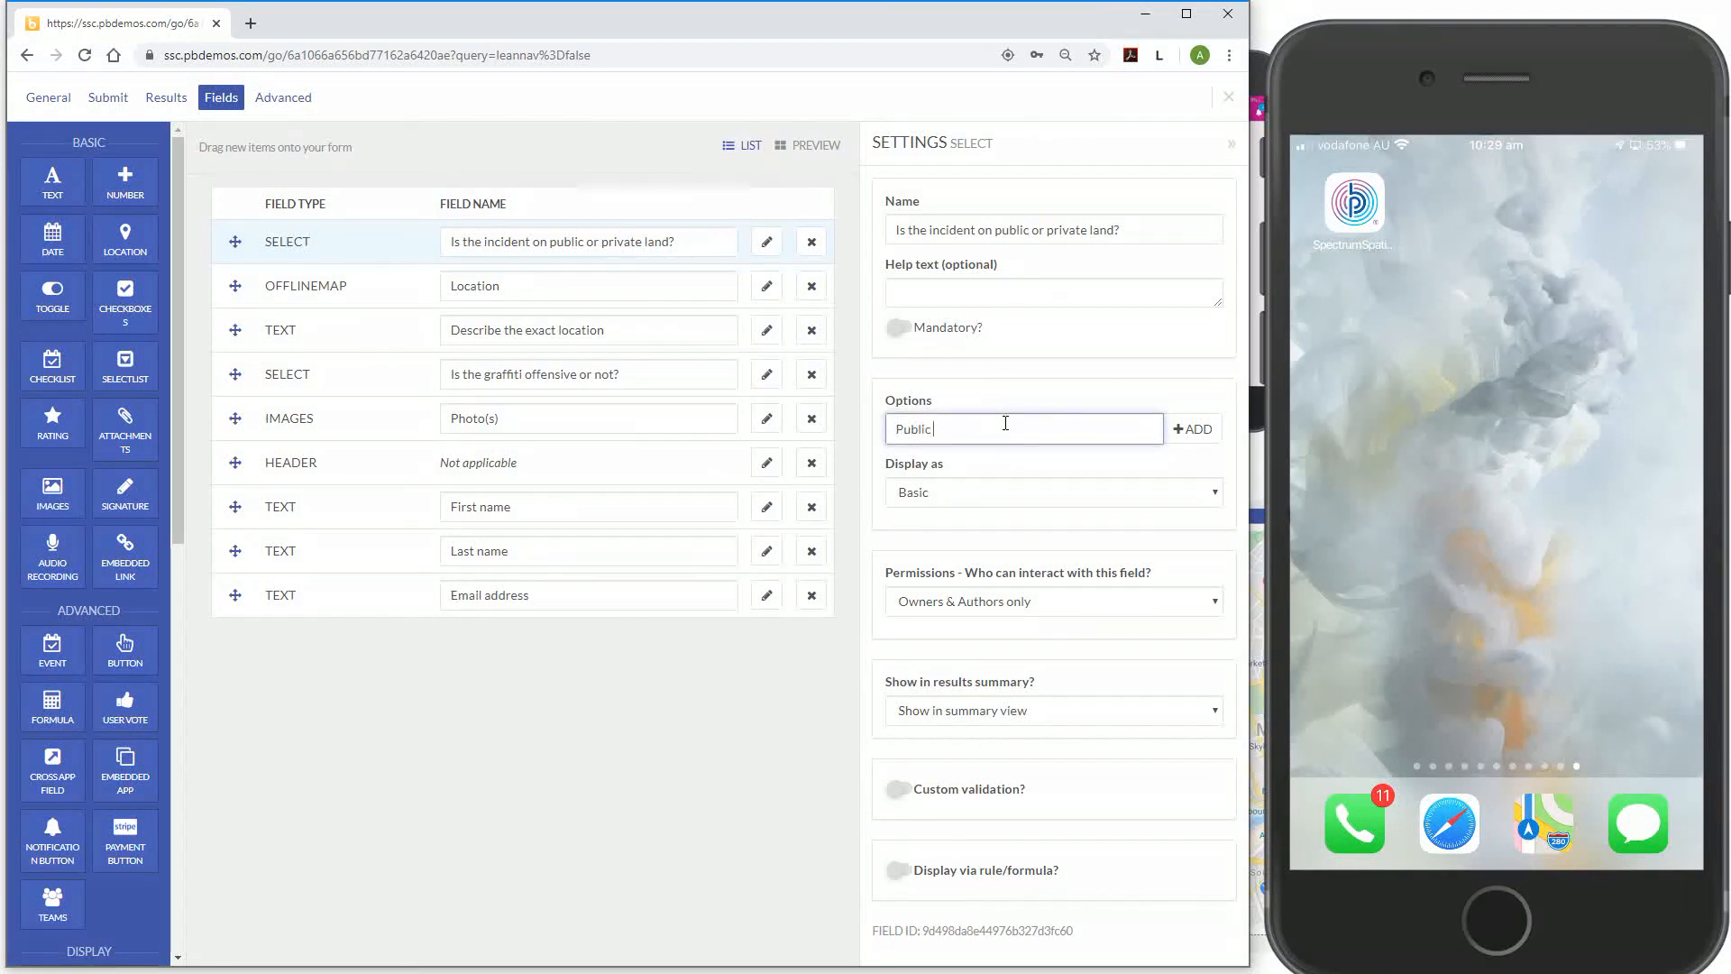
type("ublic land")
left_click(1192, 429)
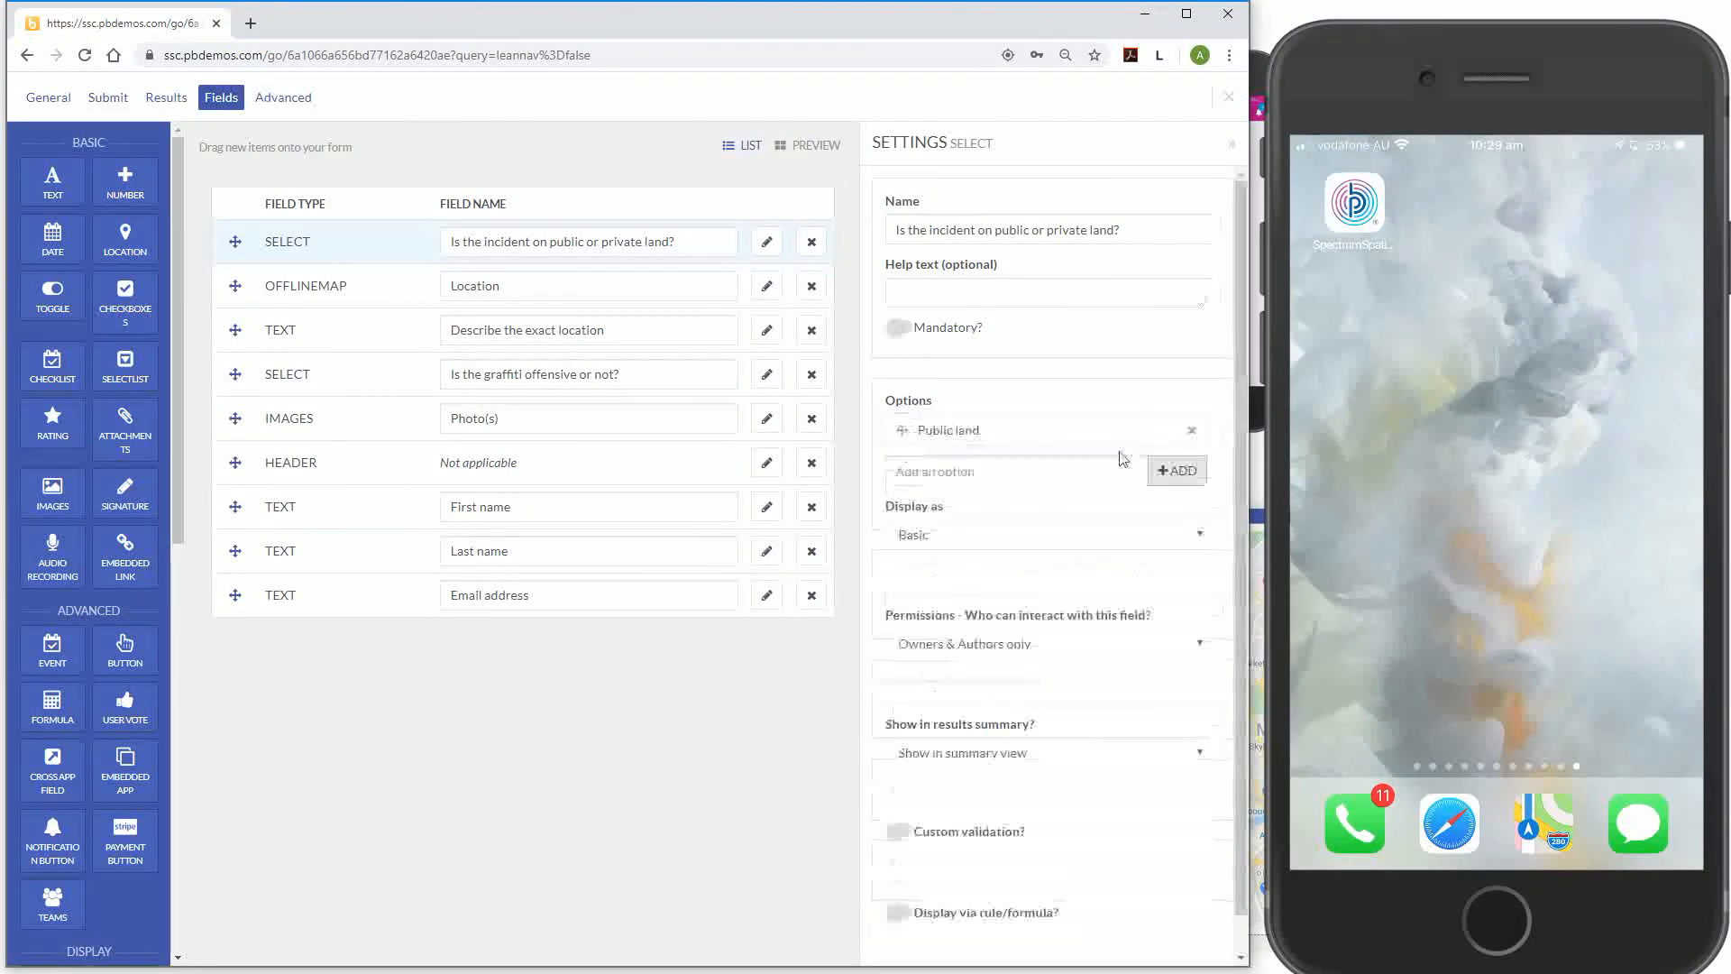
Add 'Private land' as a second option and display options as text-only buttons
type("Private land")
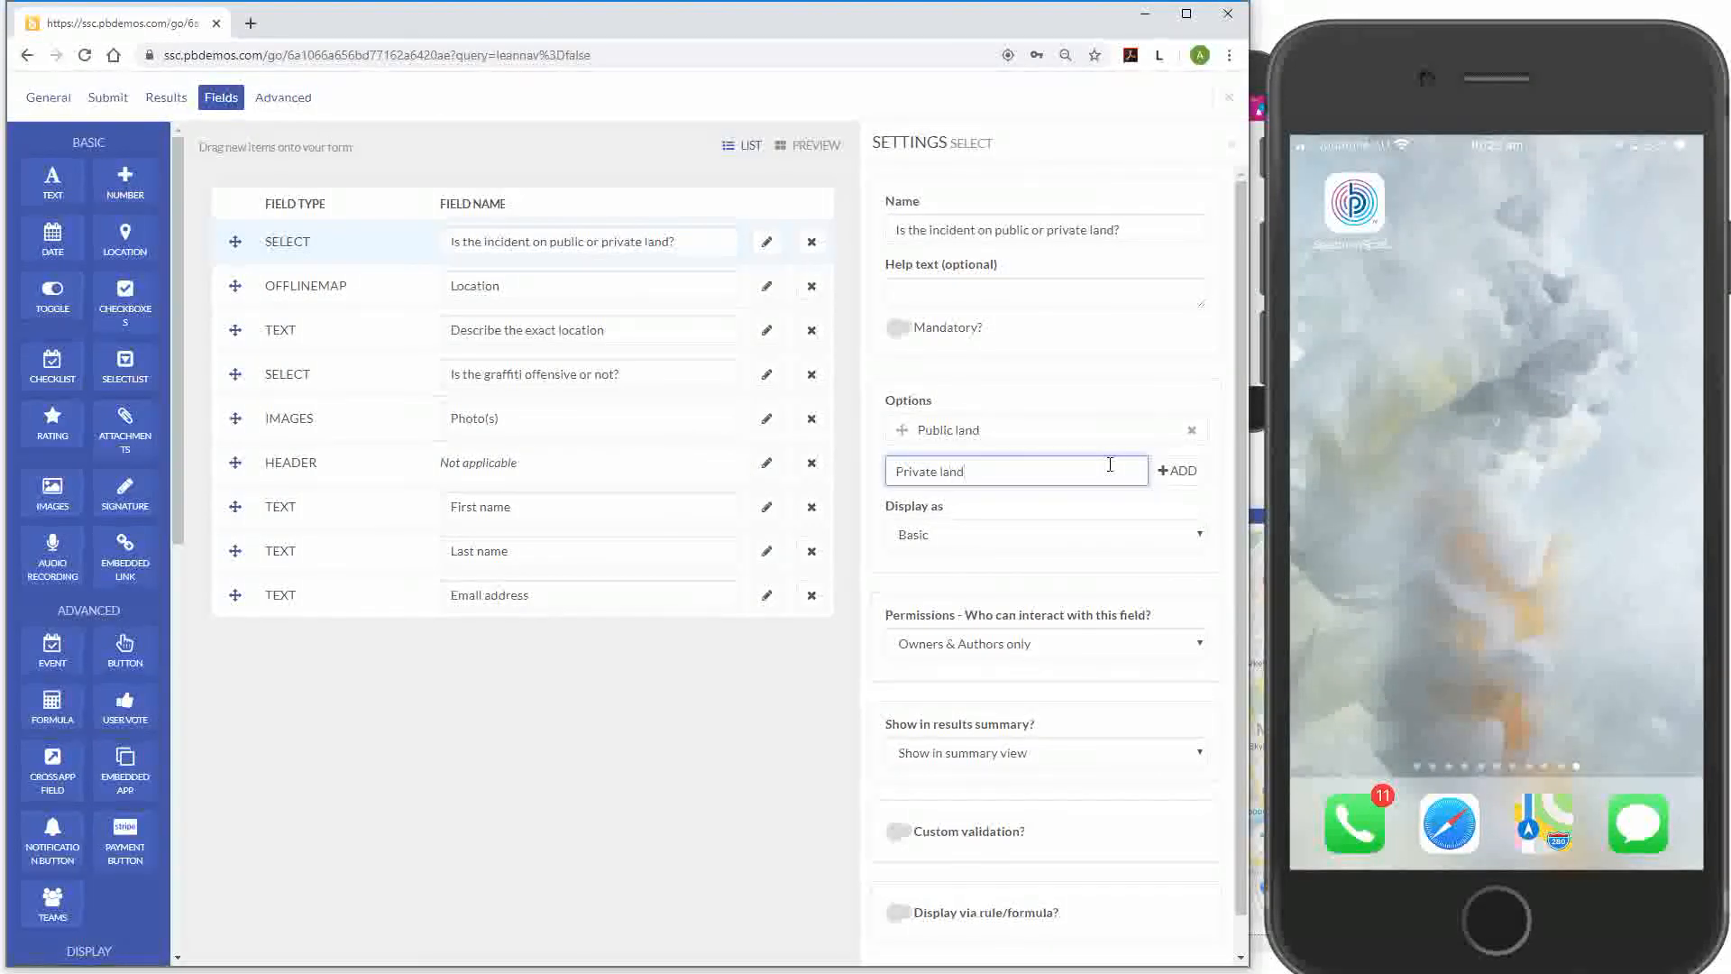
left_click(1127, 570)
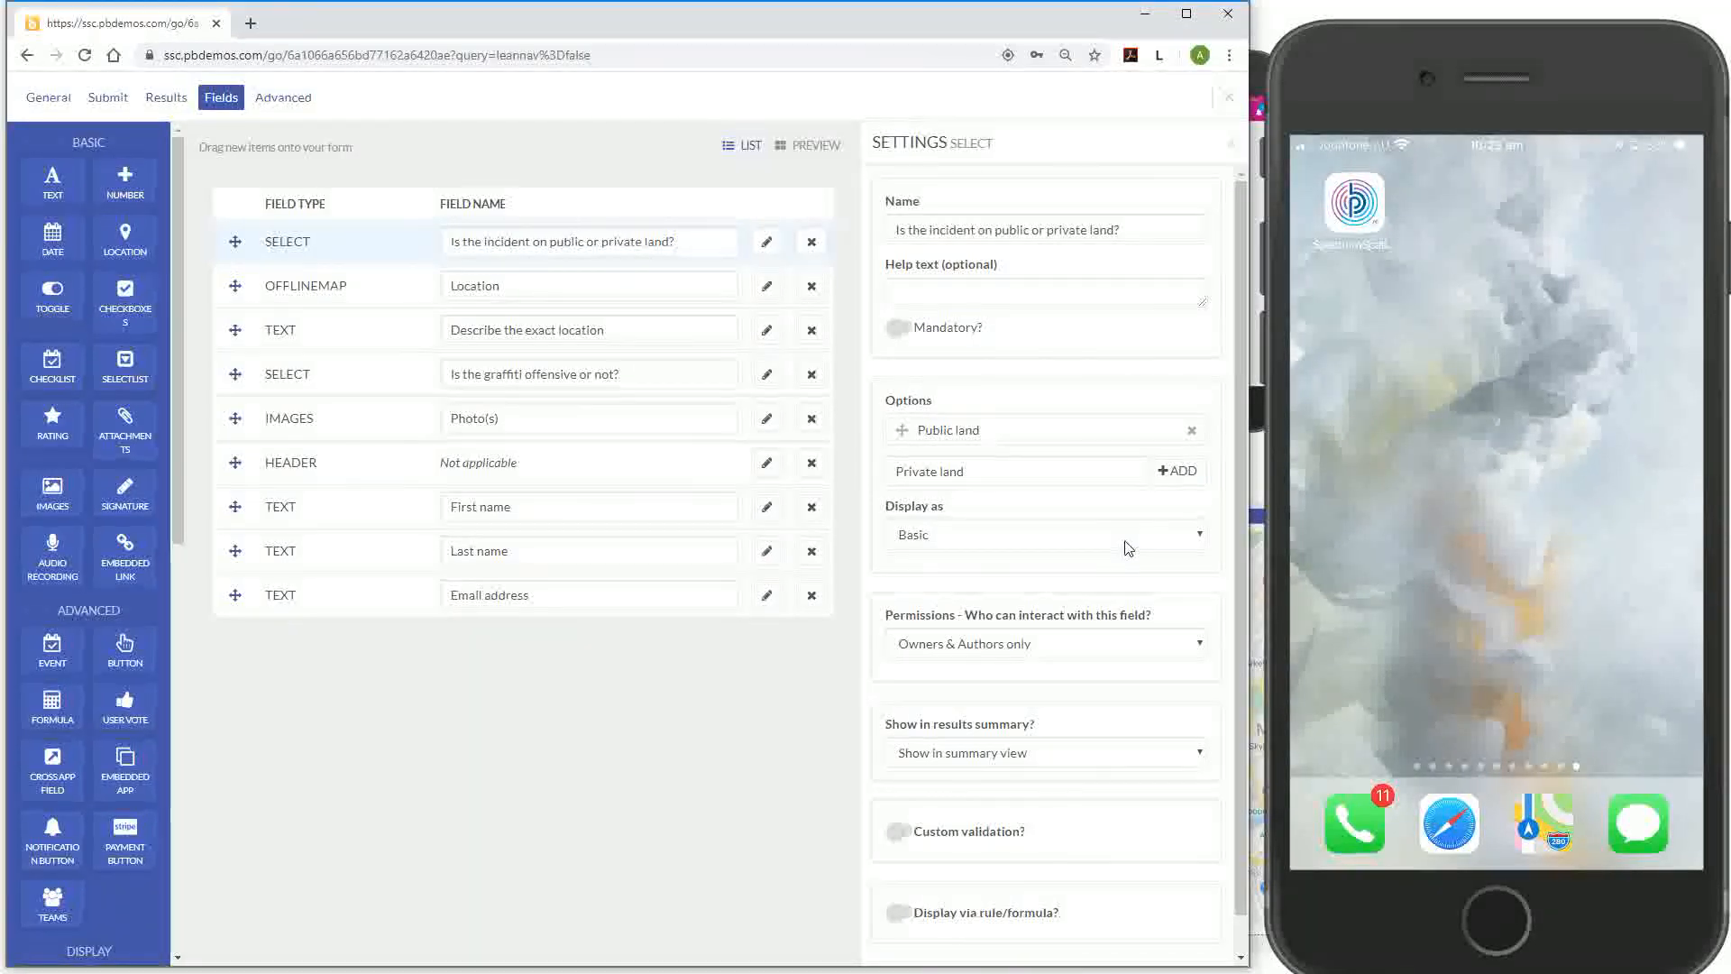
left_click(1123, 539)
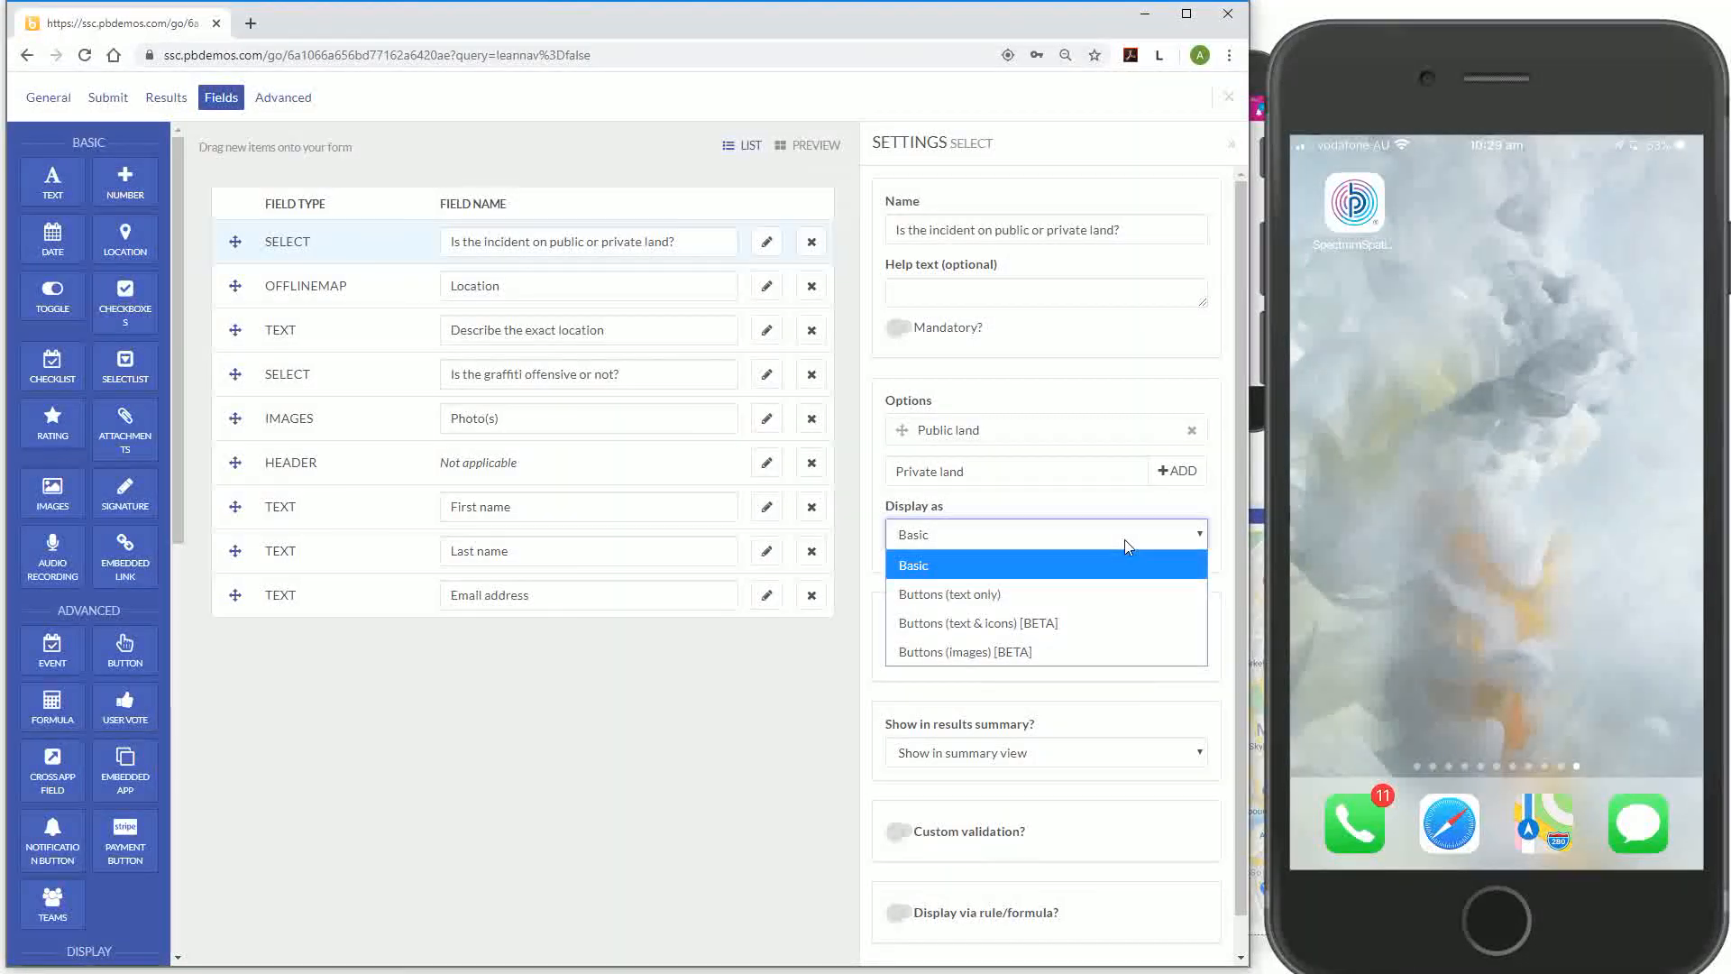
left_click(1057, 599)
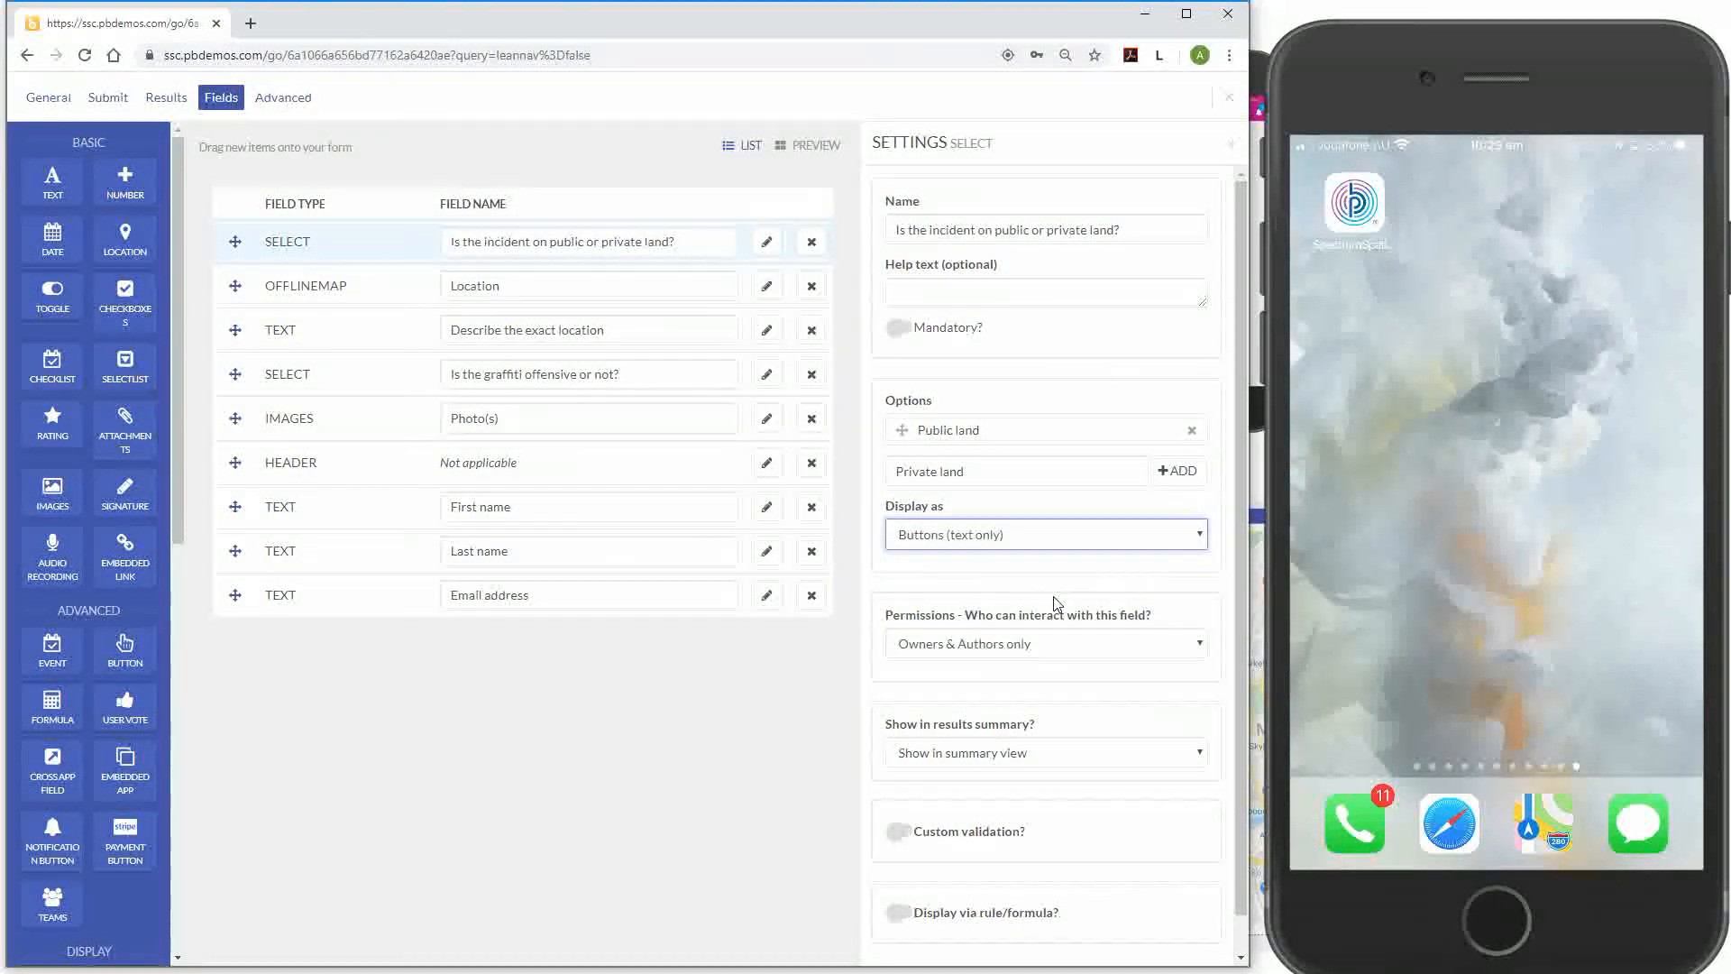
left_click(1163, 473)
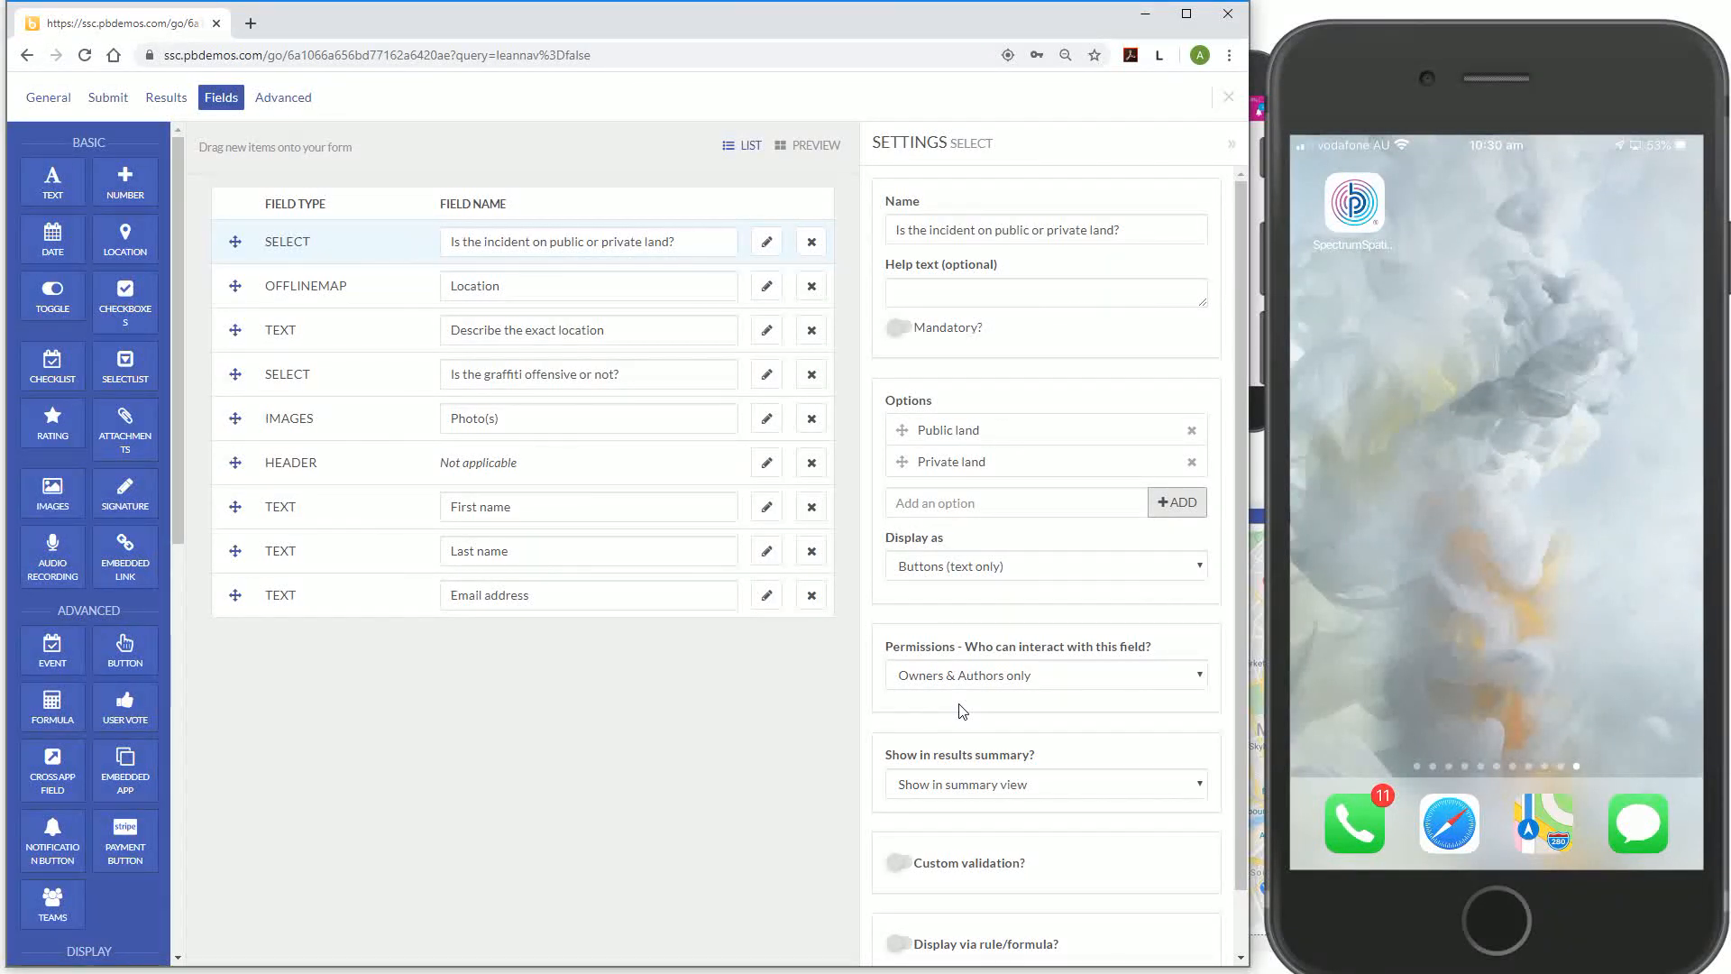
Set the land question's permissions to Anyone and choose Hide in summary view
left_click(995, 682)
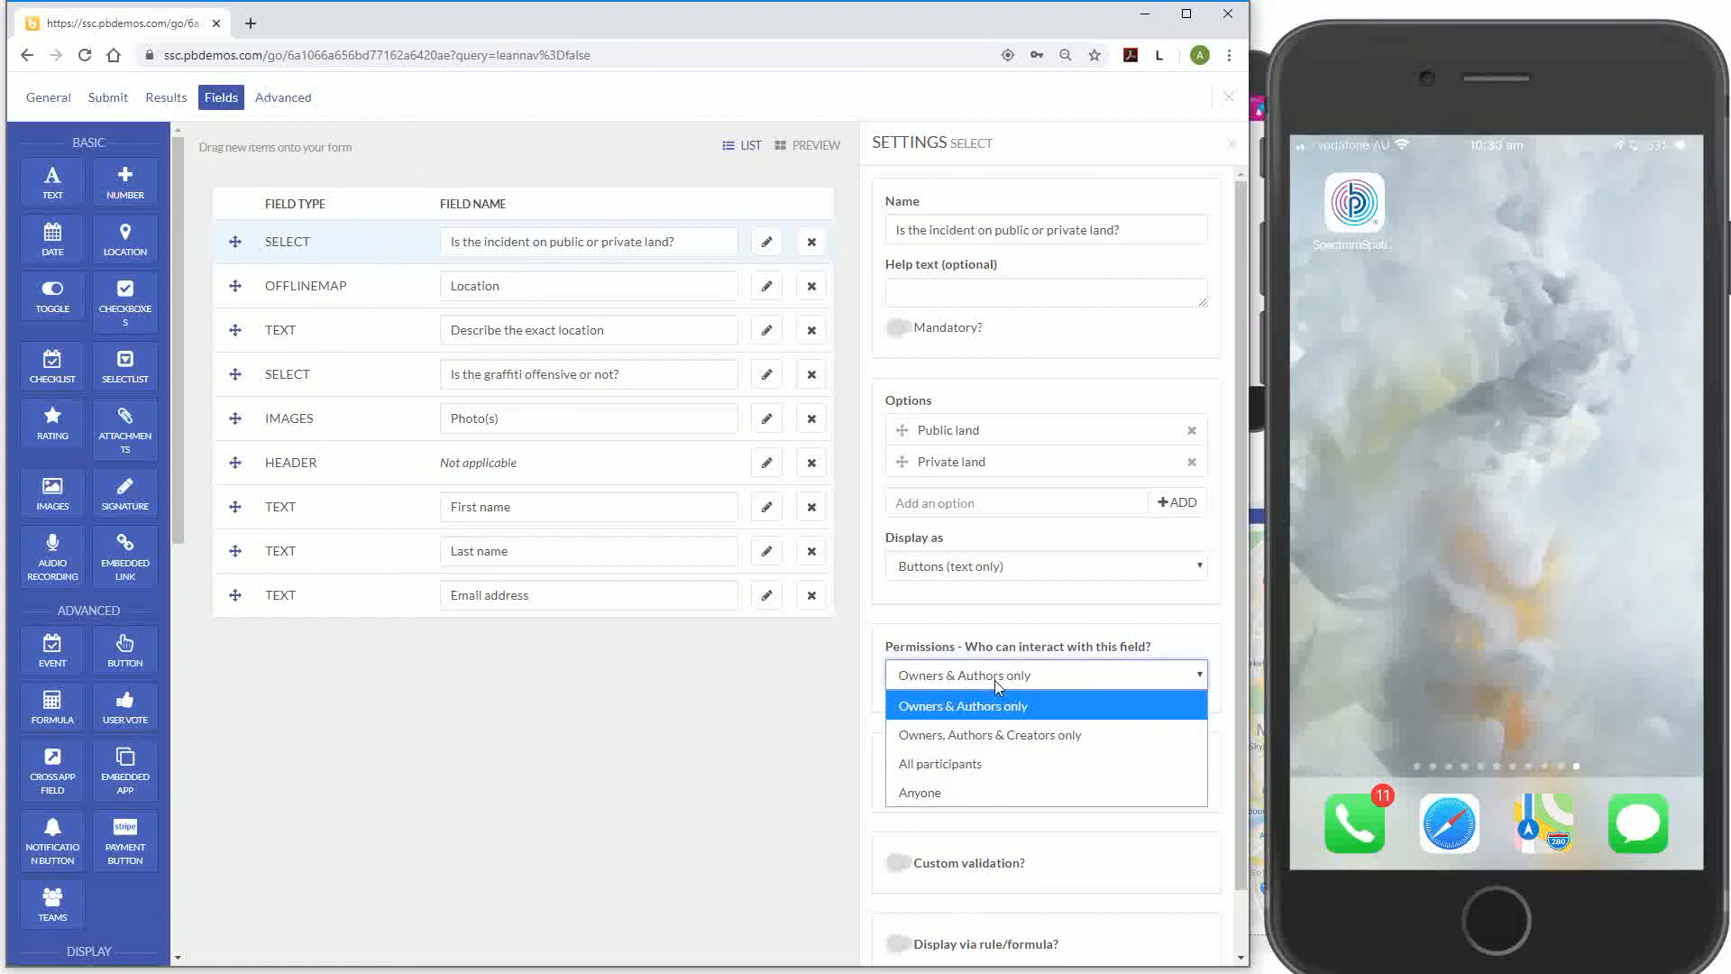
left_click(994, 797)
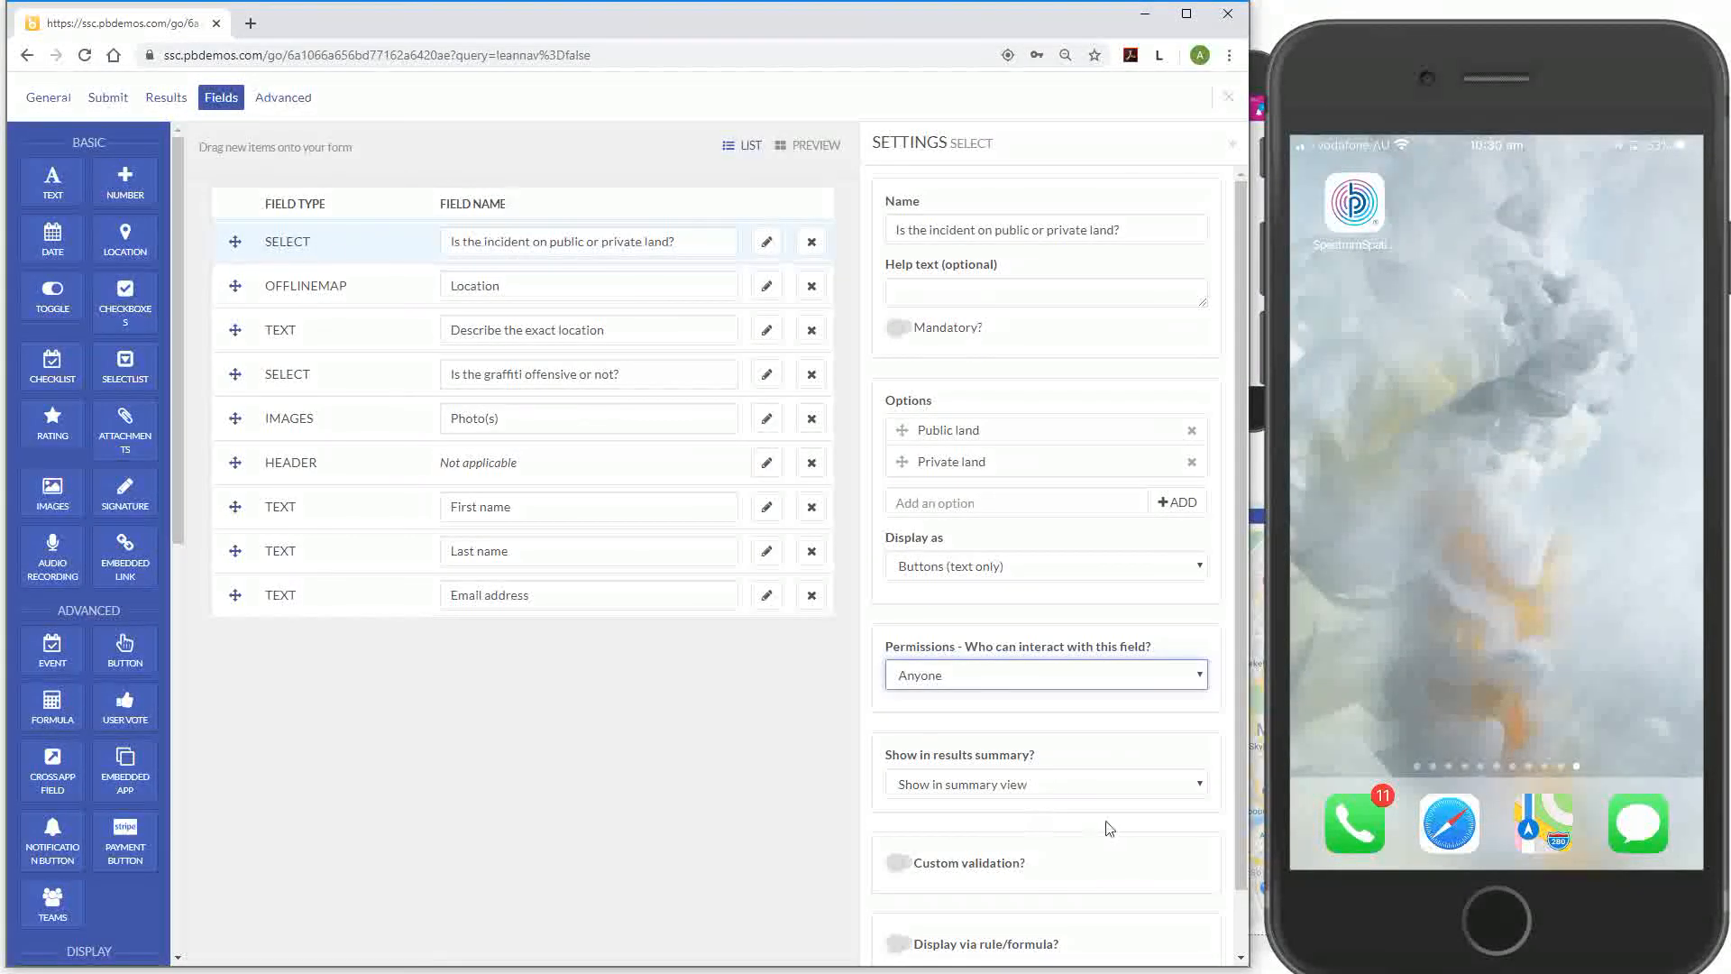
left_click(973, 794)
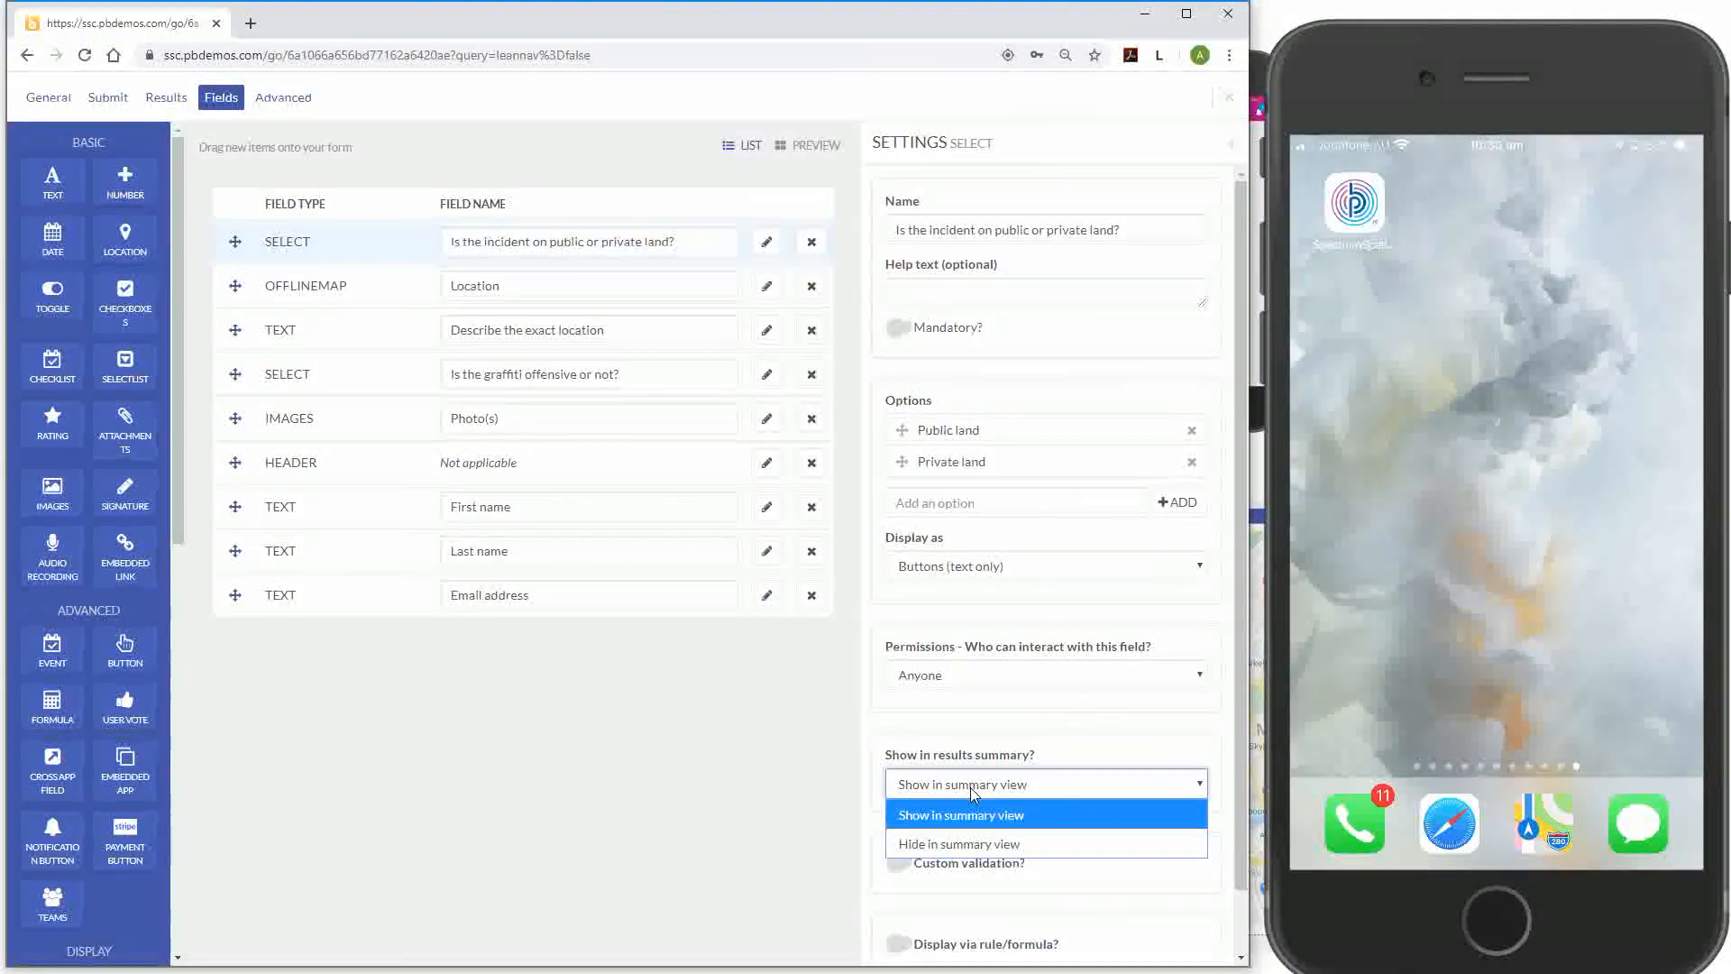
left_click(975, 845)
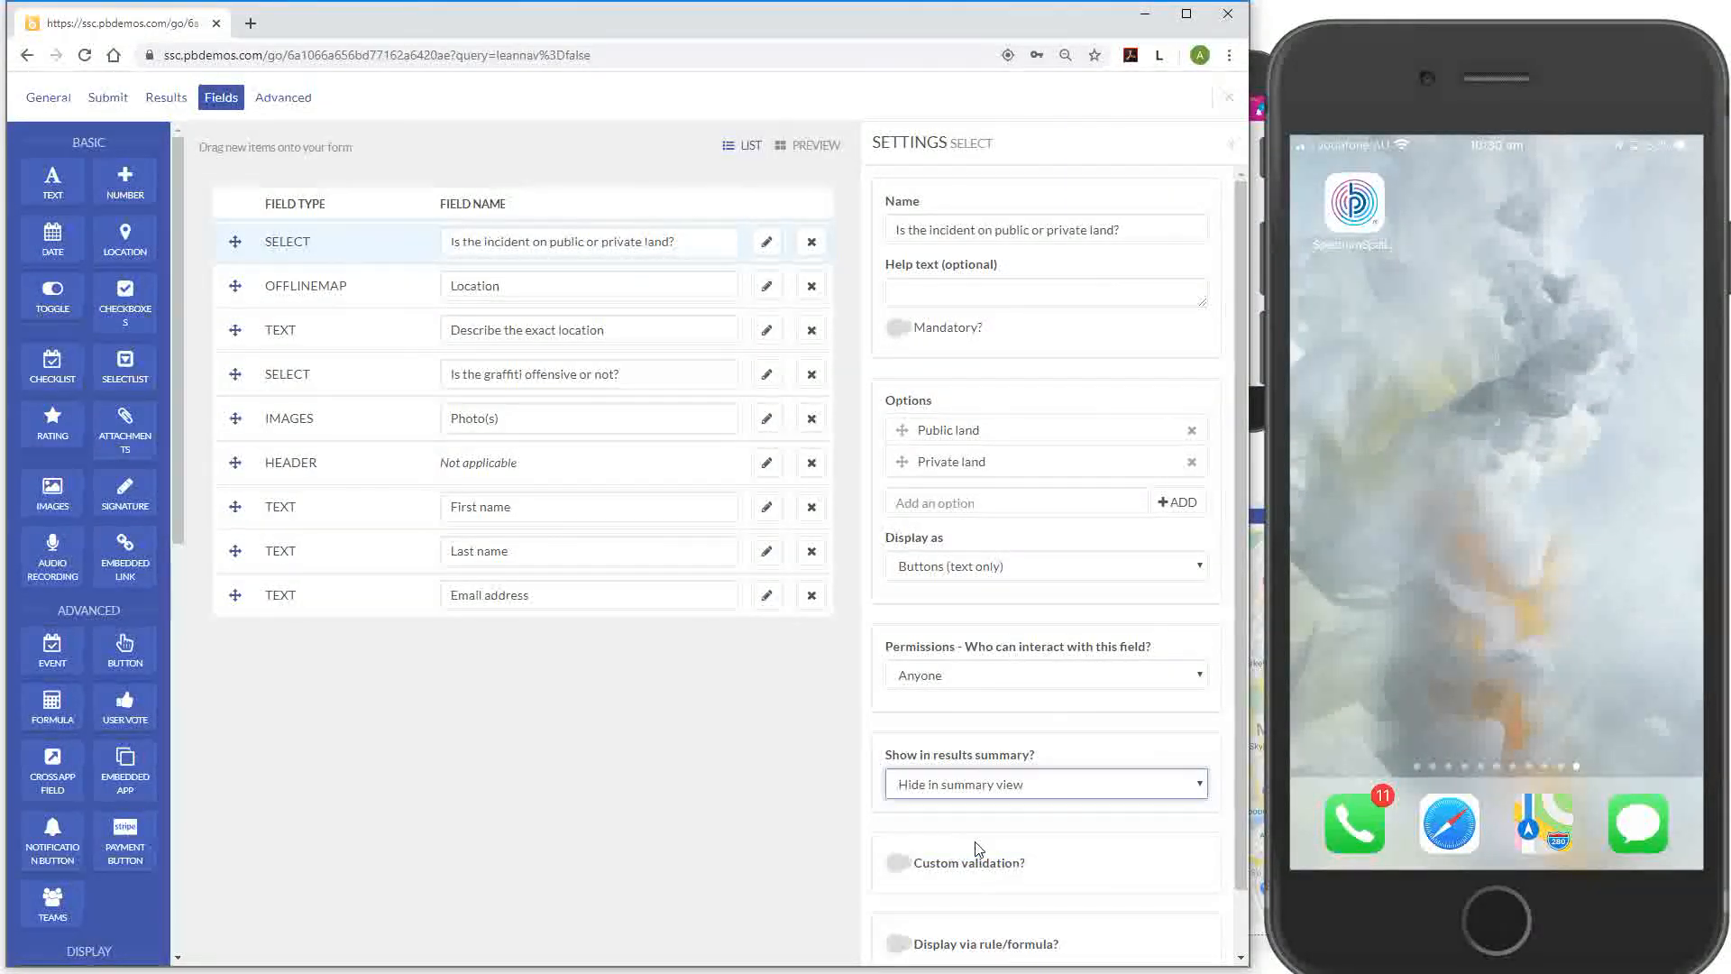
Set the Location map field's permissions to Anyone and hide it from the results summary
left_click(768, 287)
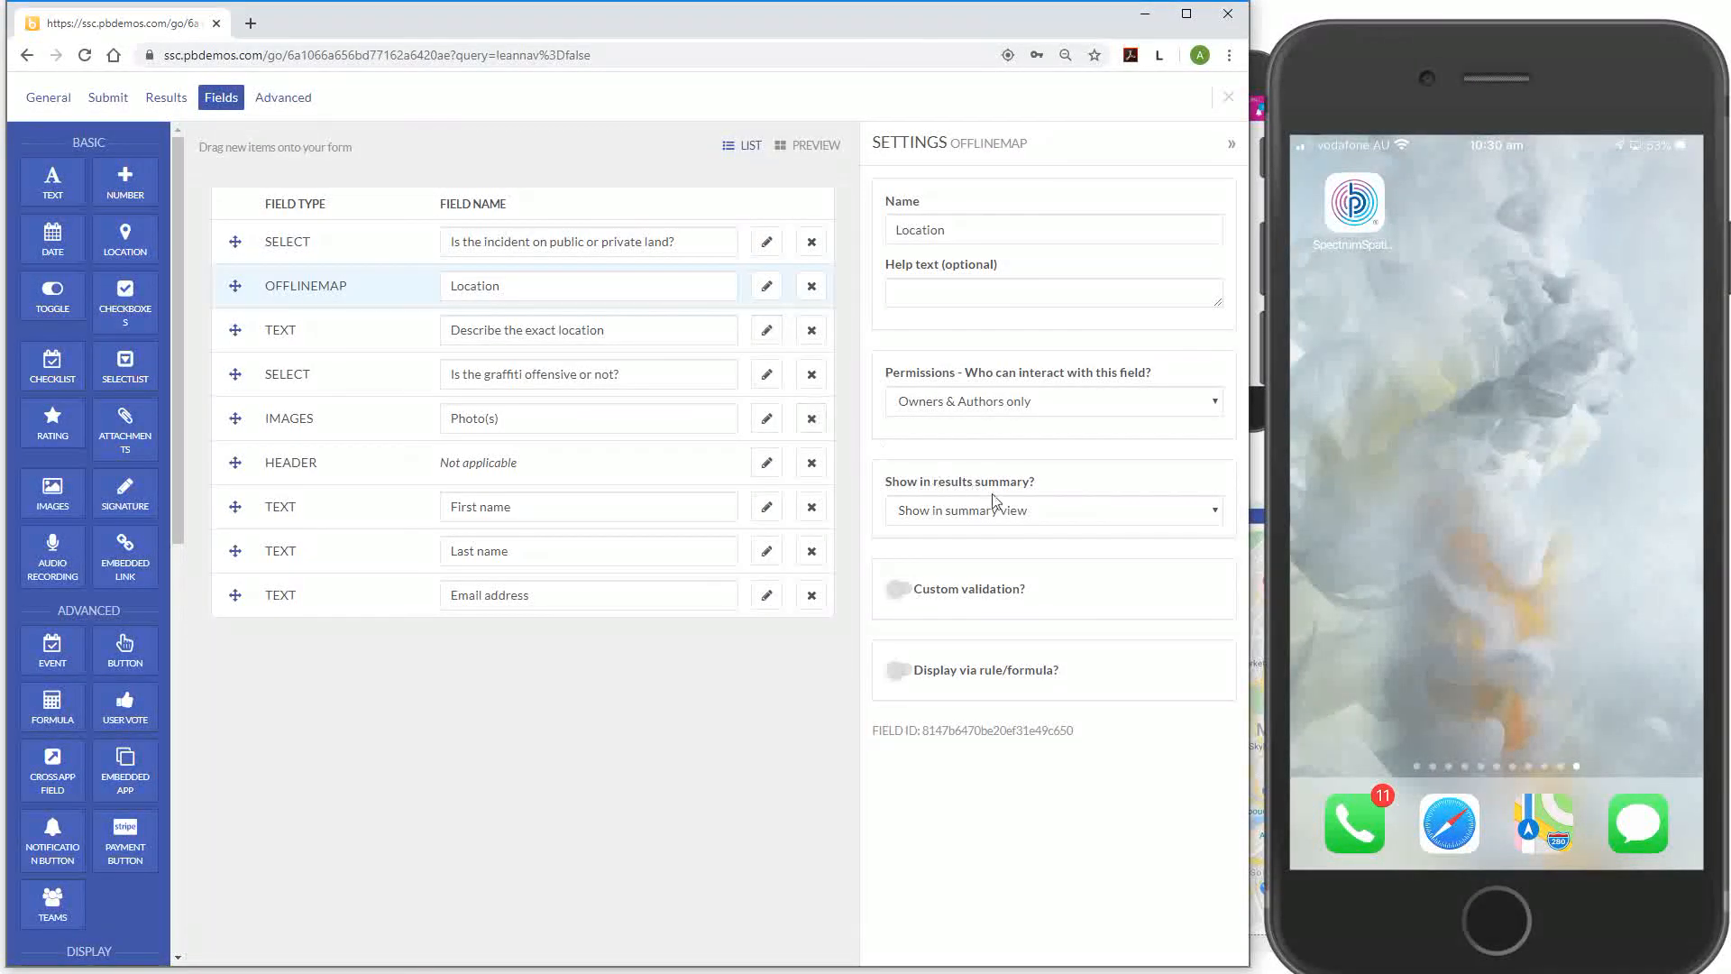
left_click(1036, 407)
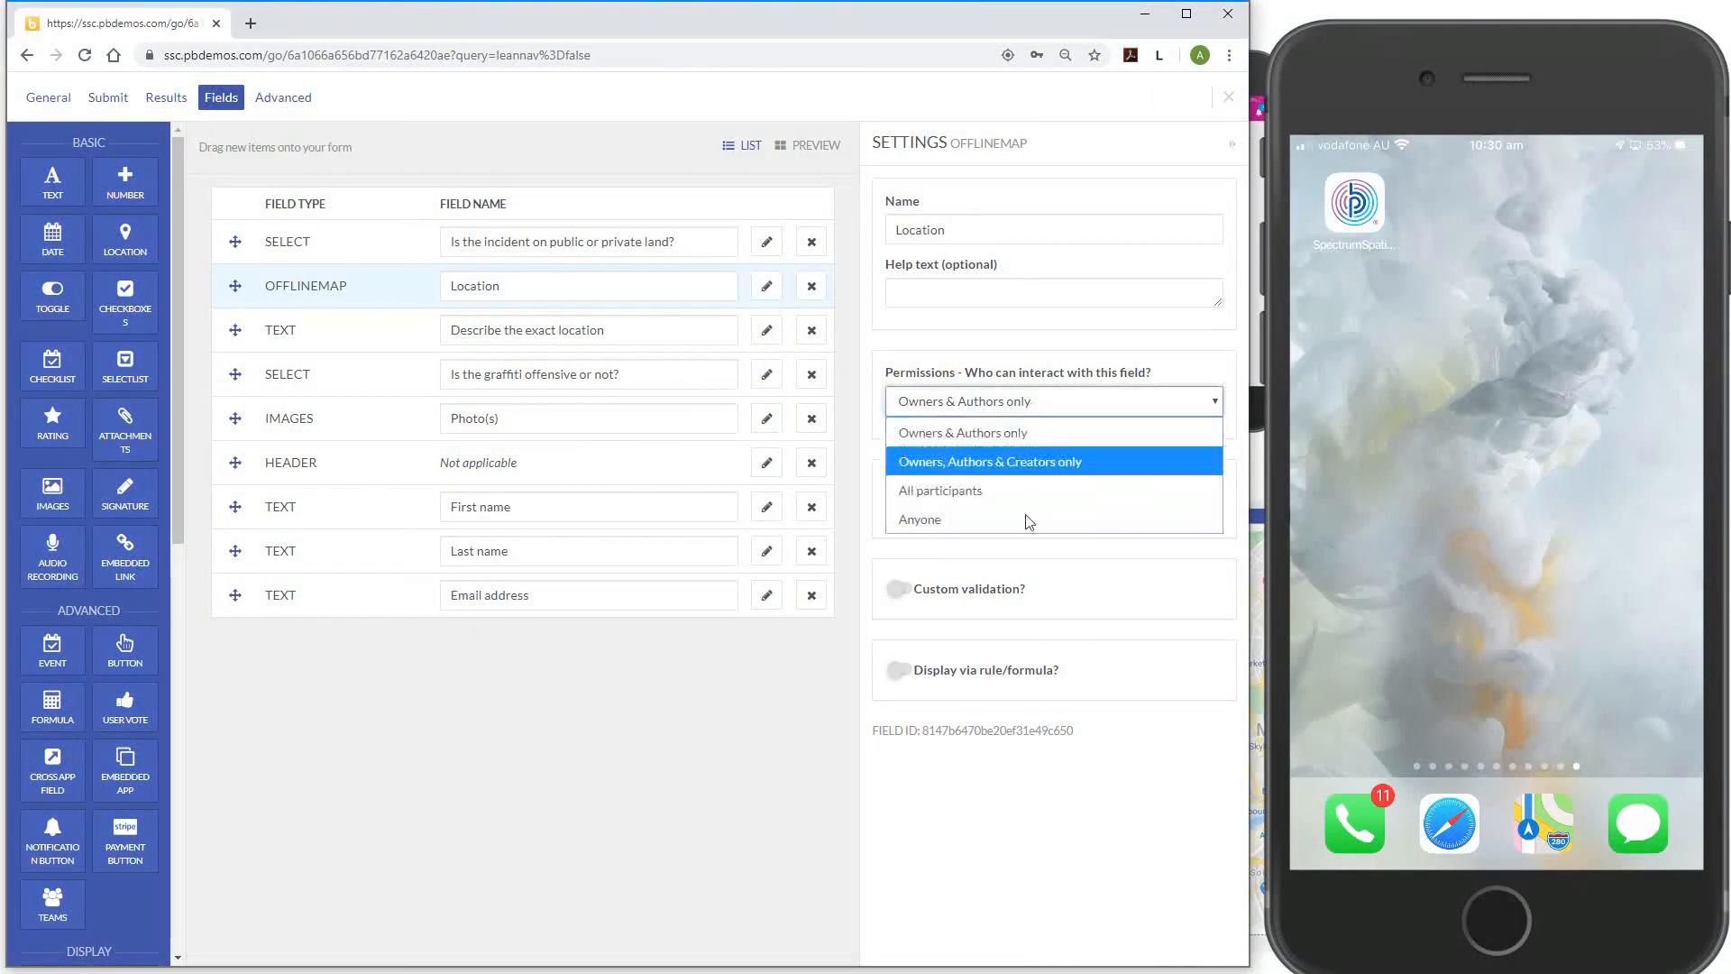
left_click(1028, 516)
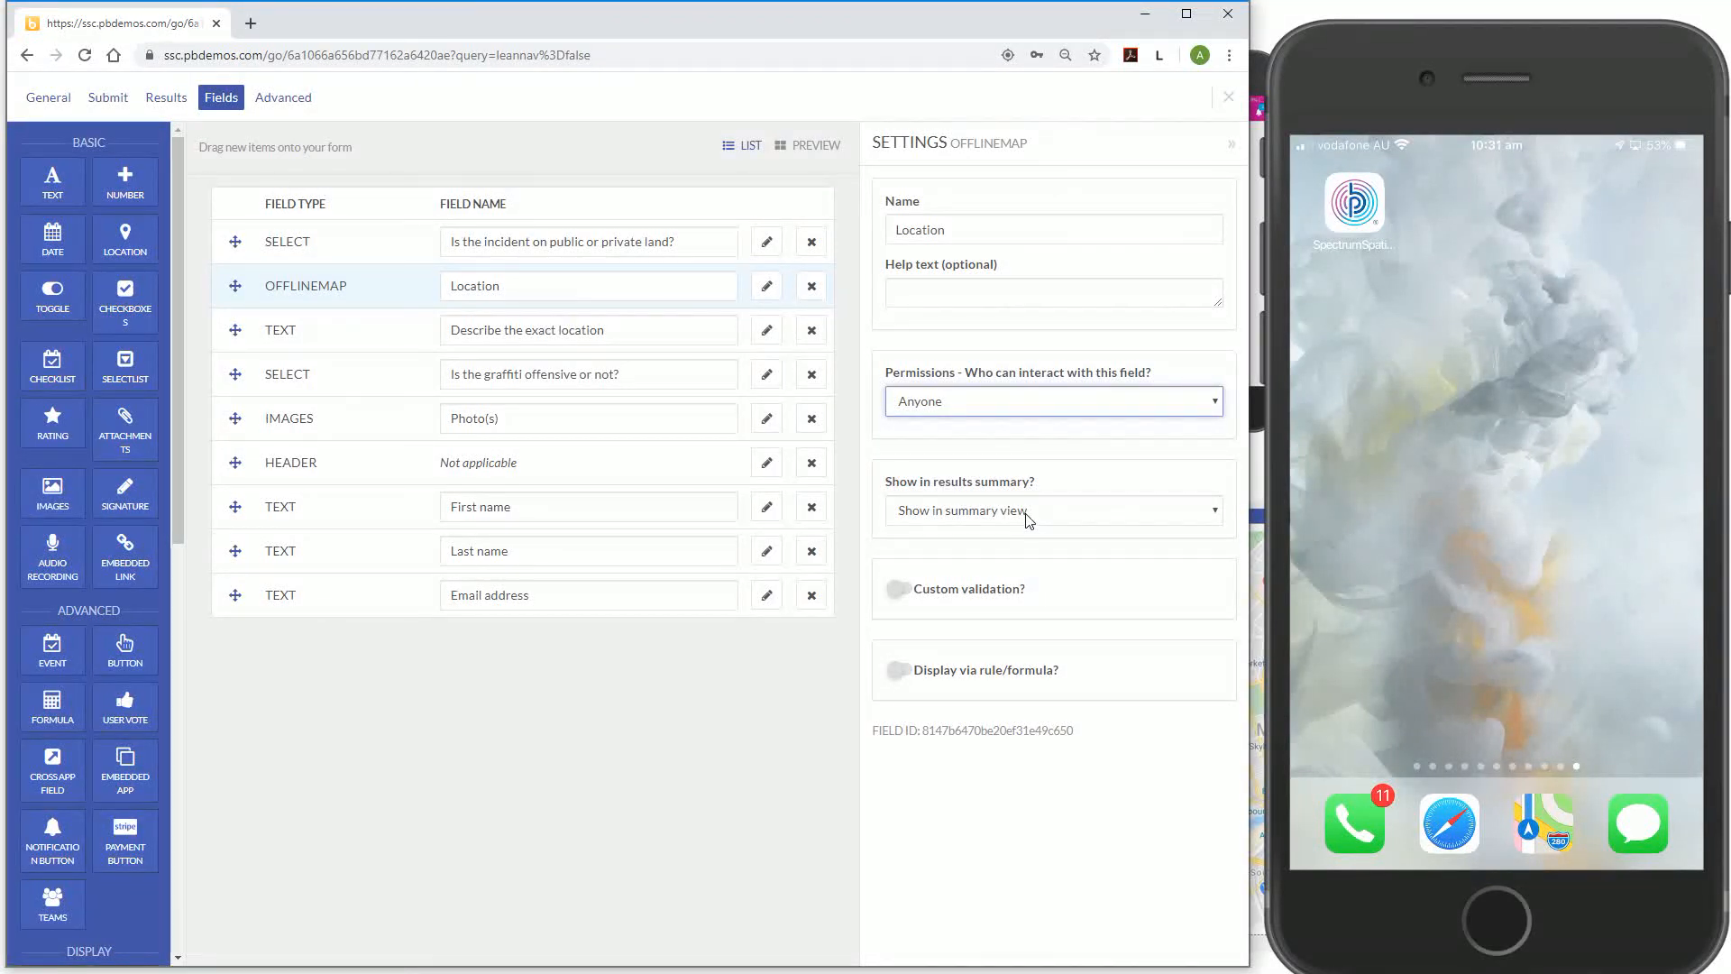
left_click(1027, 516)
left_click(1020, 566)
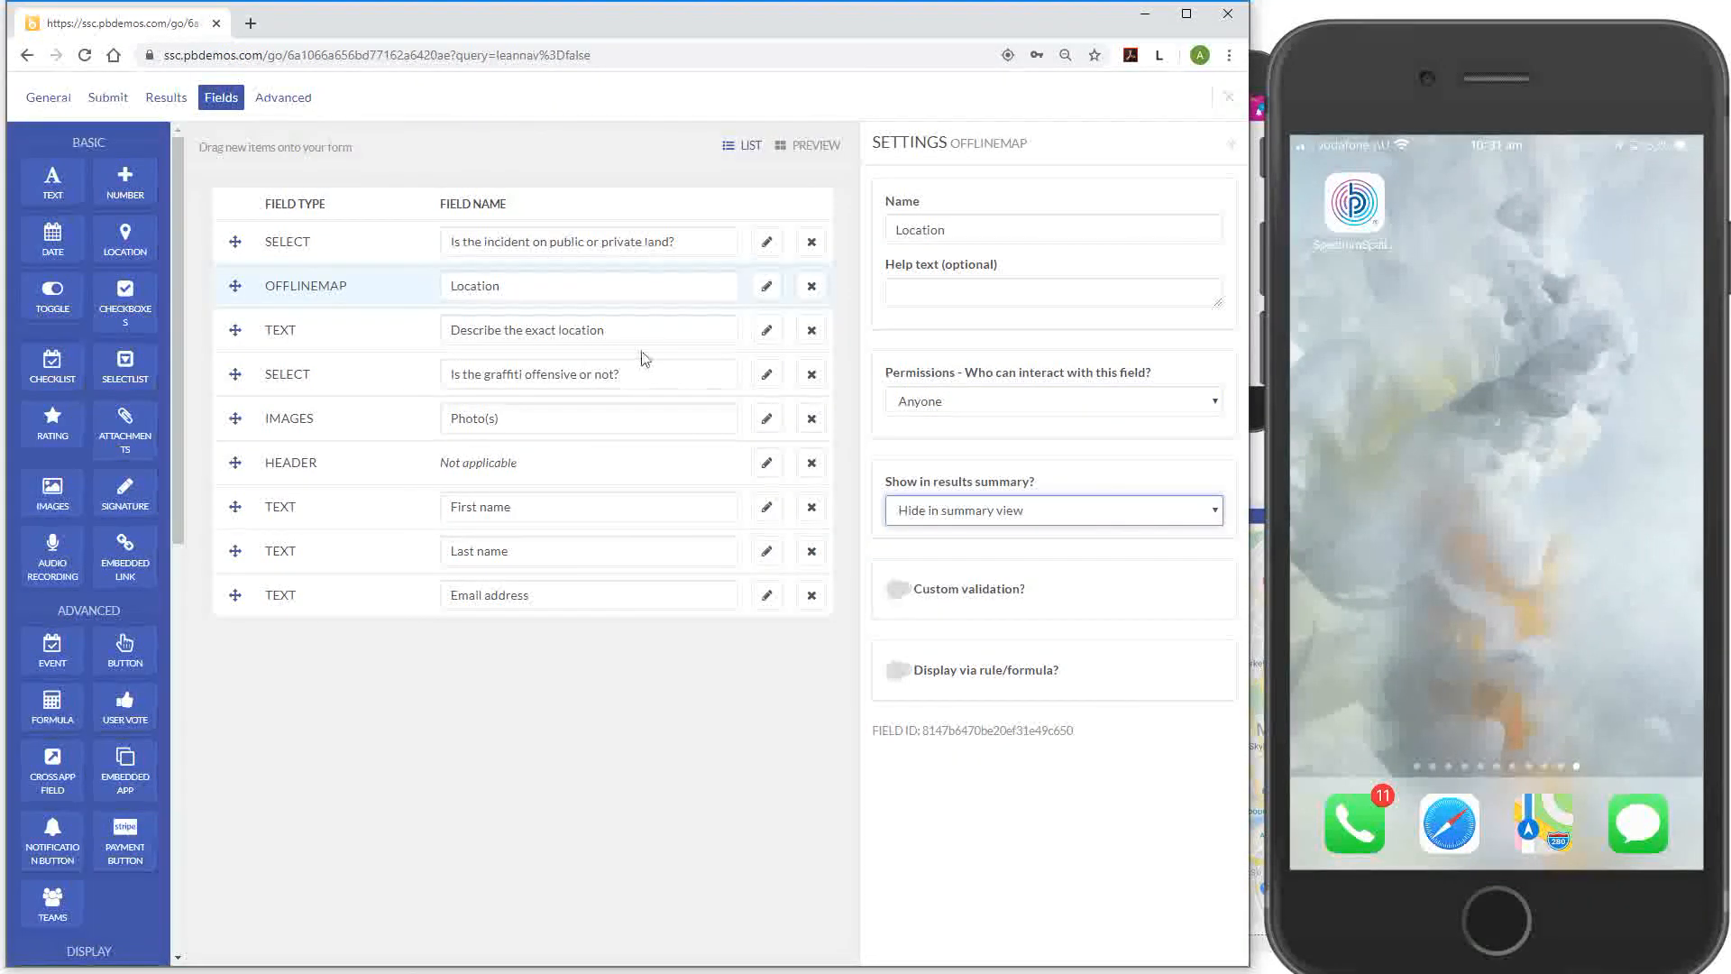
Keep 'Describe the exact location' as Plain Text, open it to Anyone, and hide it from the summary
left_click(766, 334)
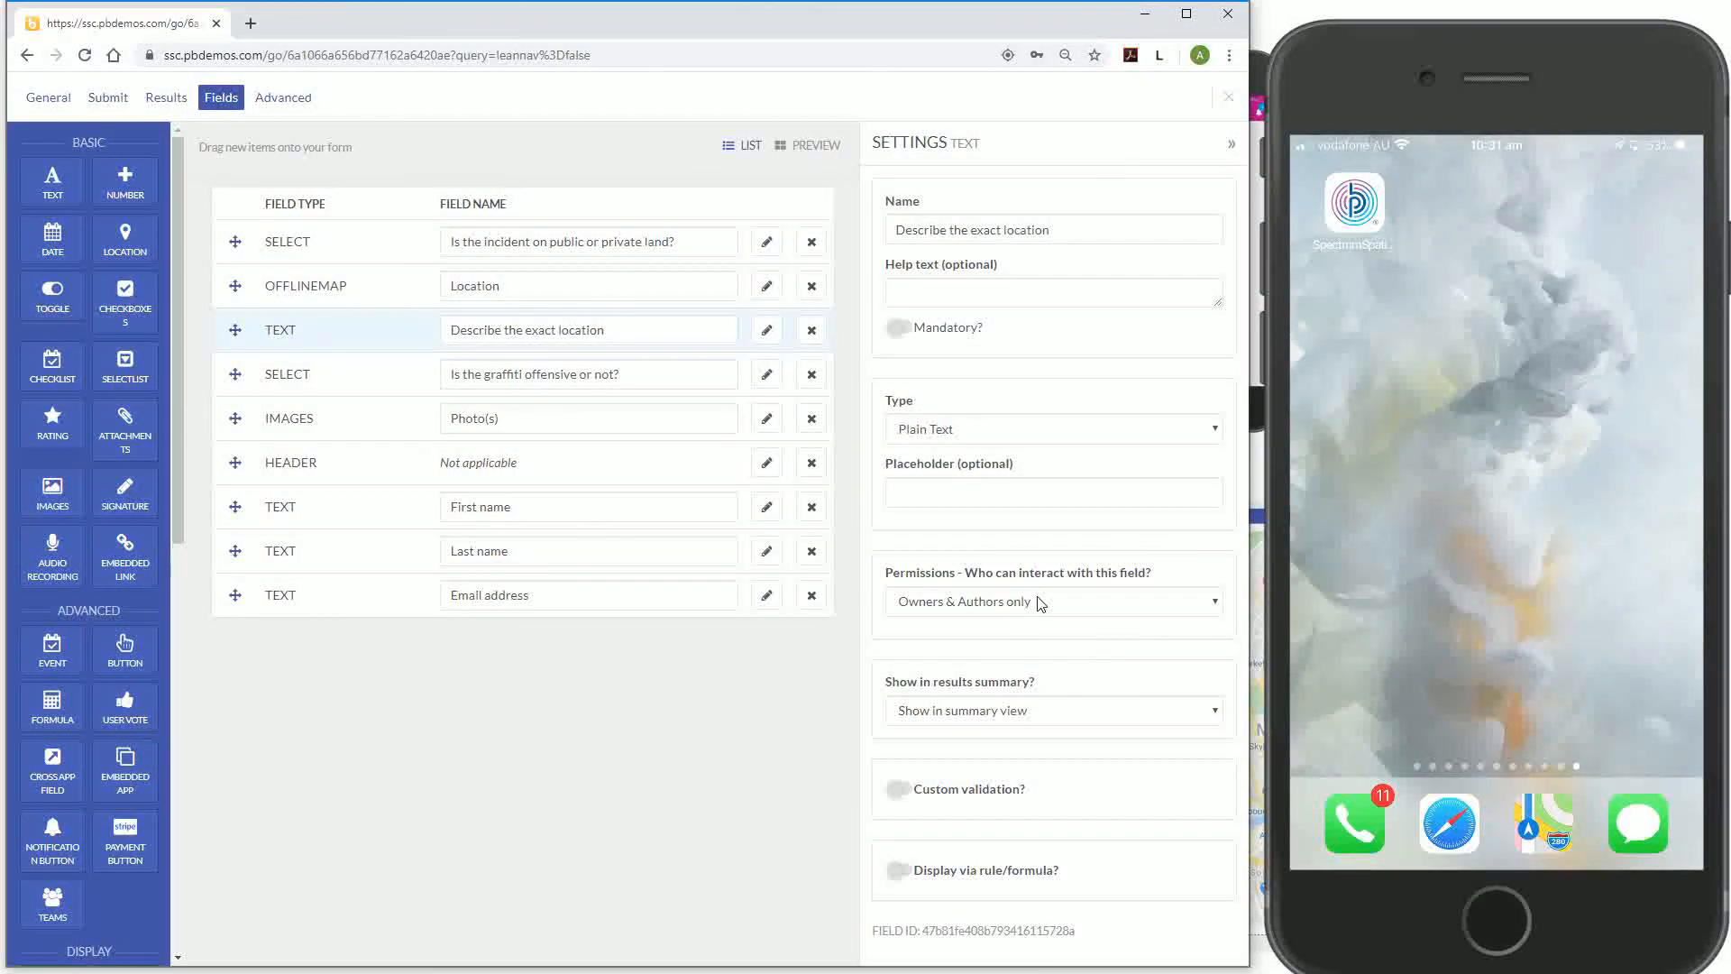
left_click(982, 439)
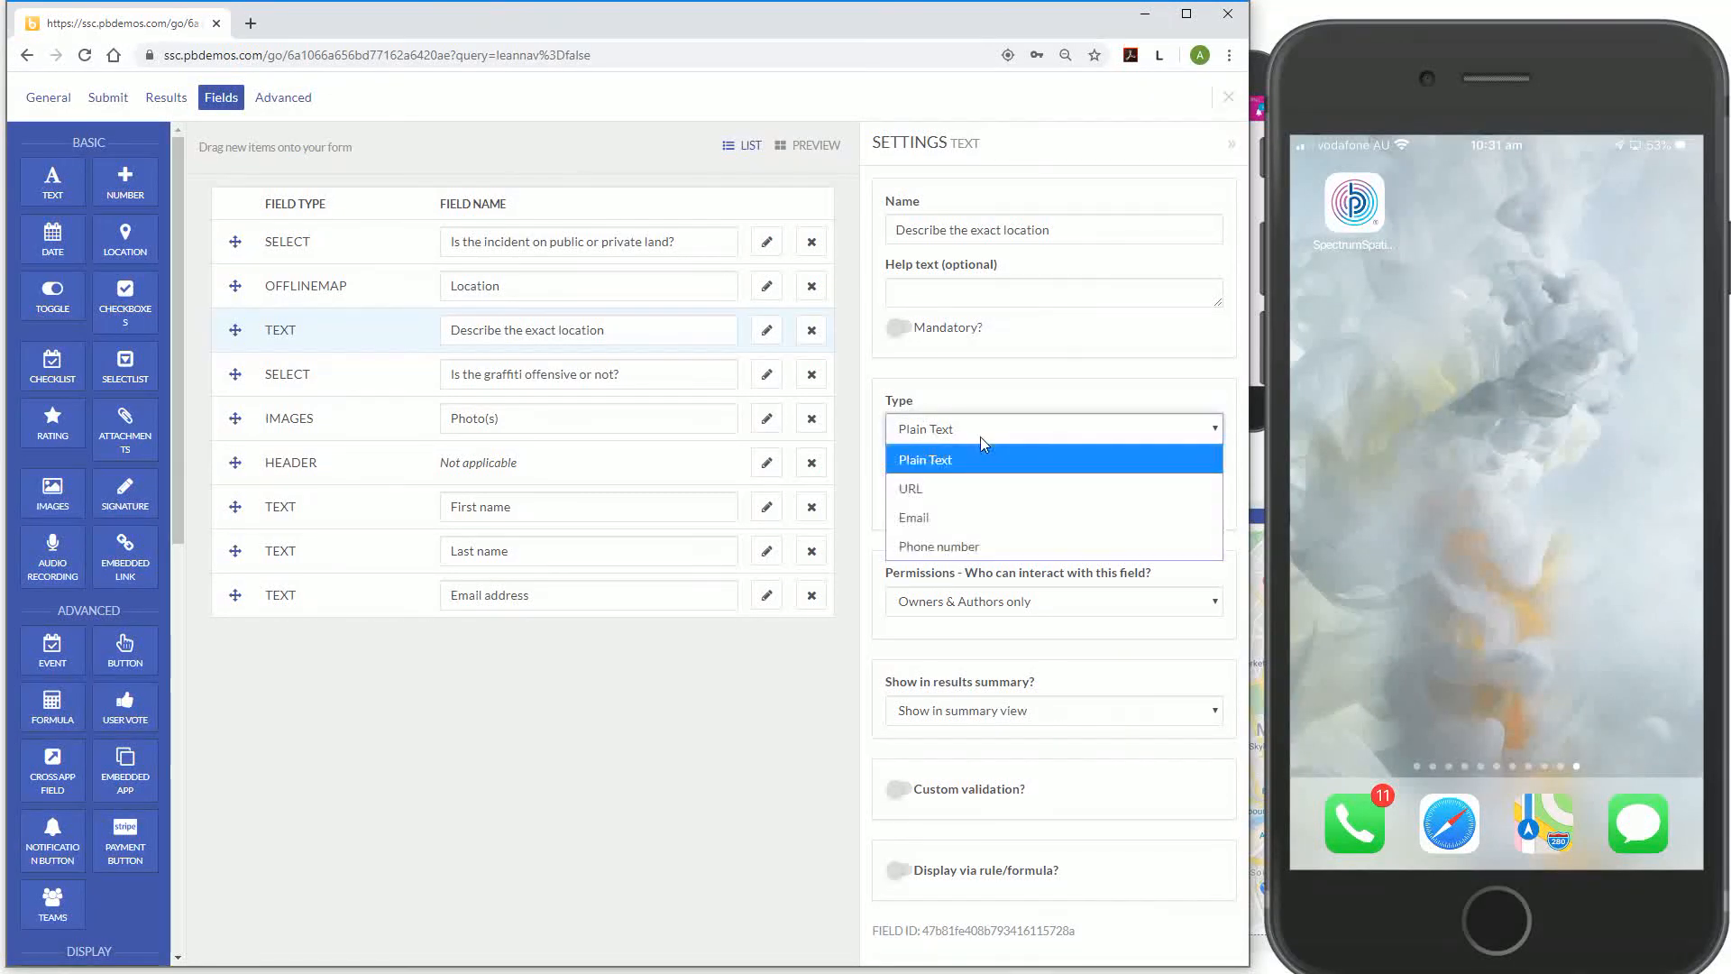
left_click(1016, 406)
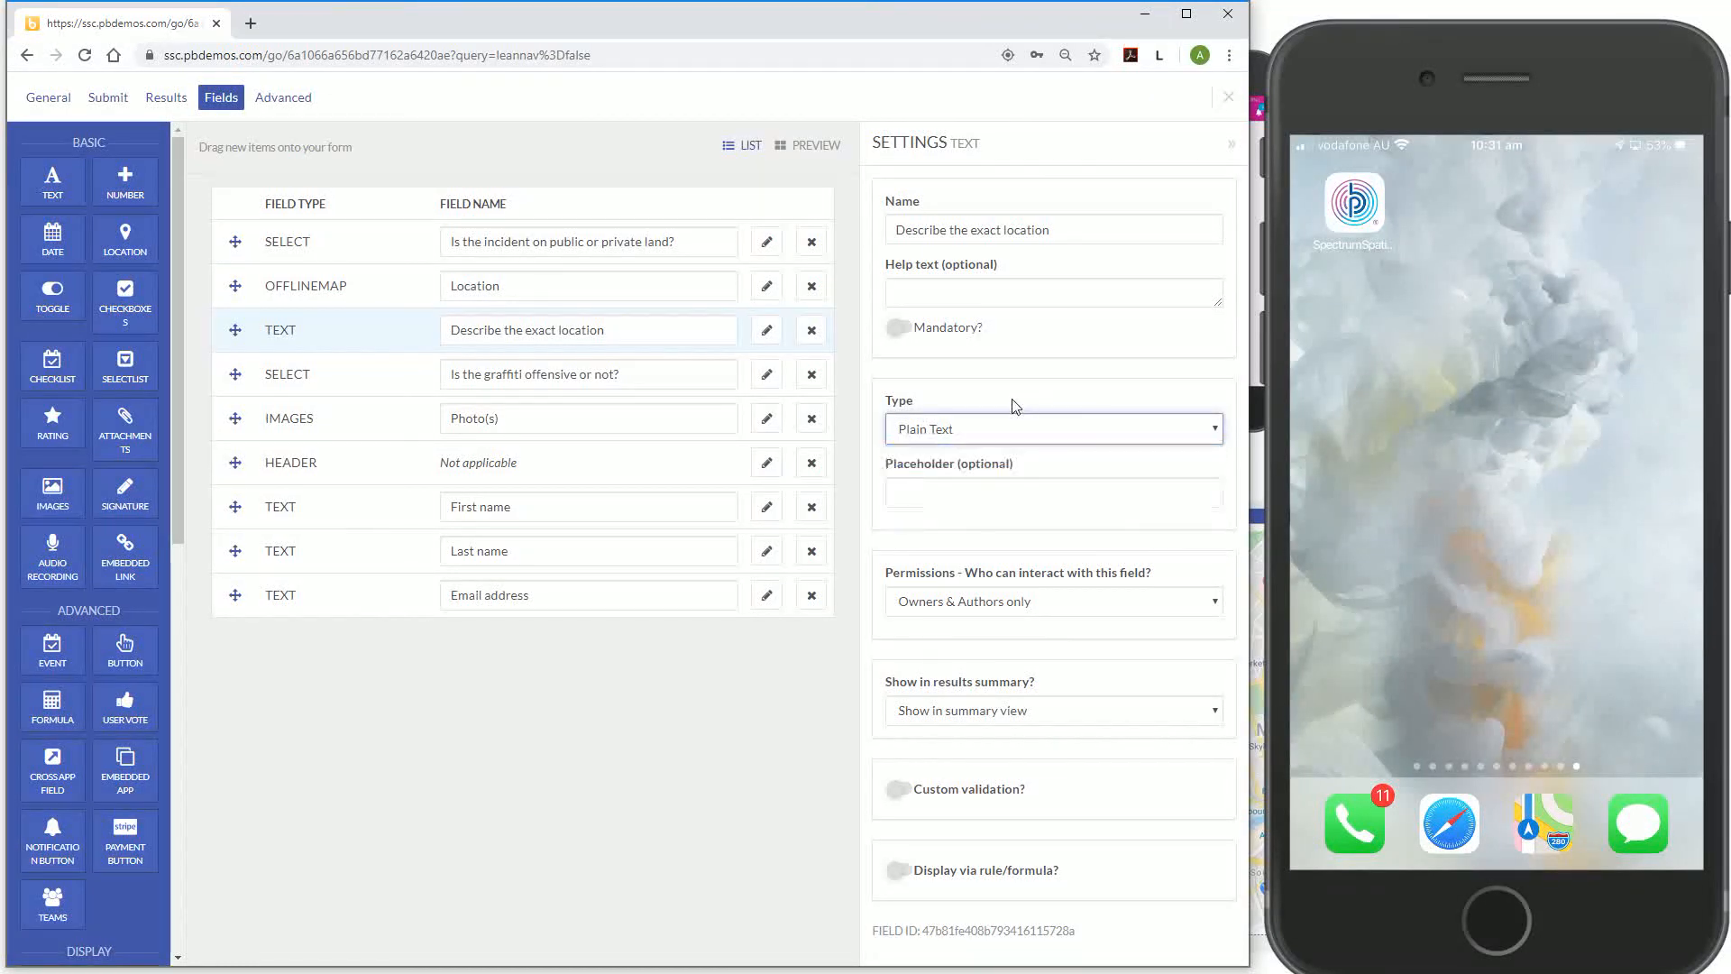
left_click(1013, 602)
left_click(1012, 724)
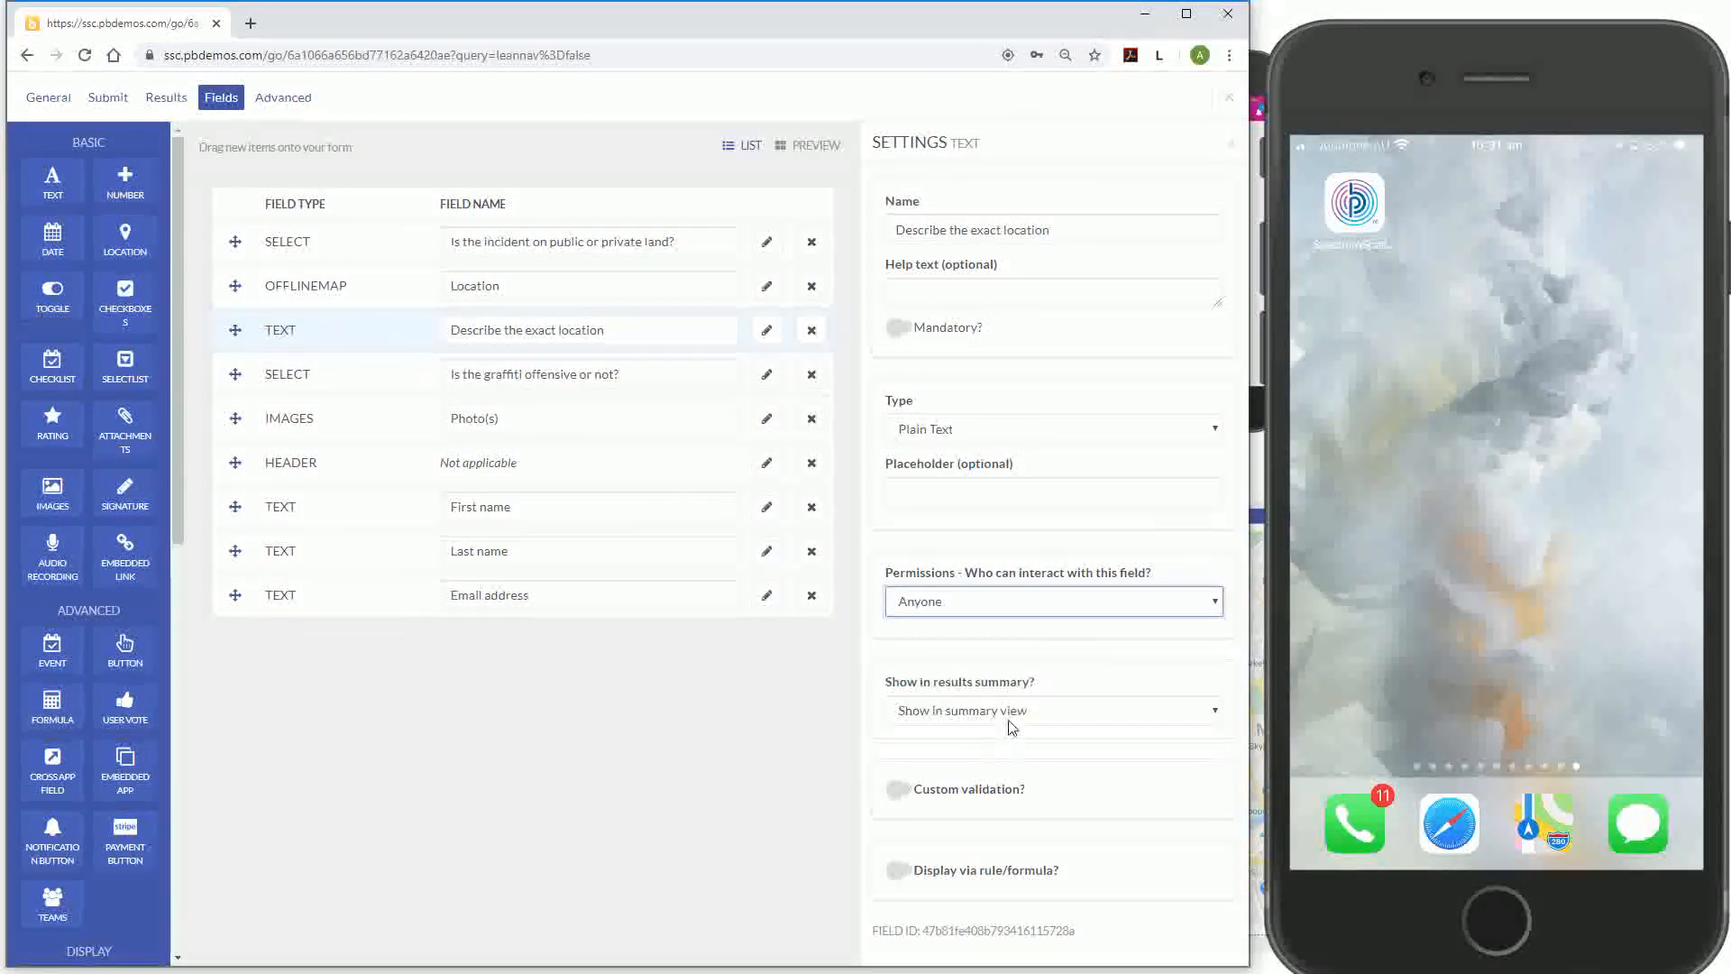
left_click(1009, 712)
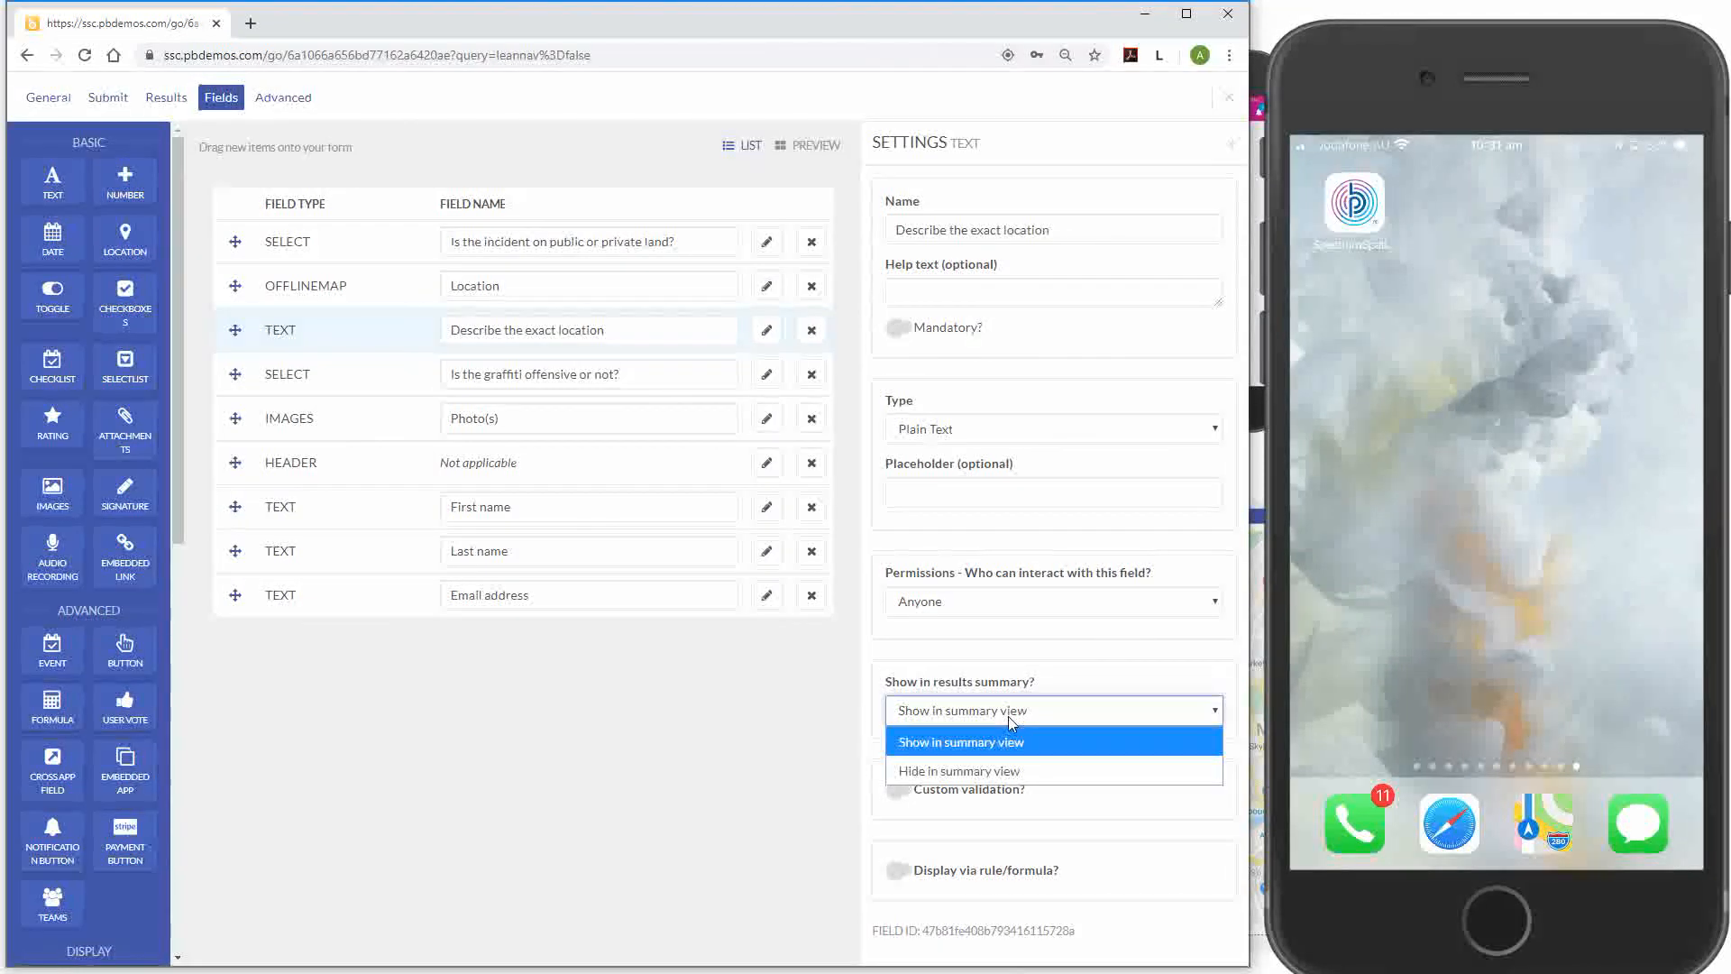
left_click(977, 772)
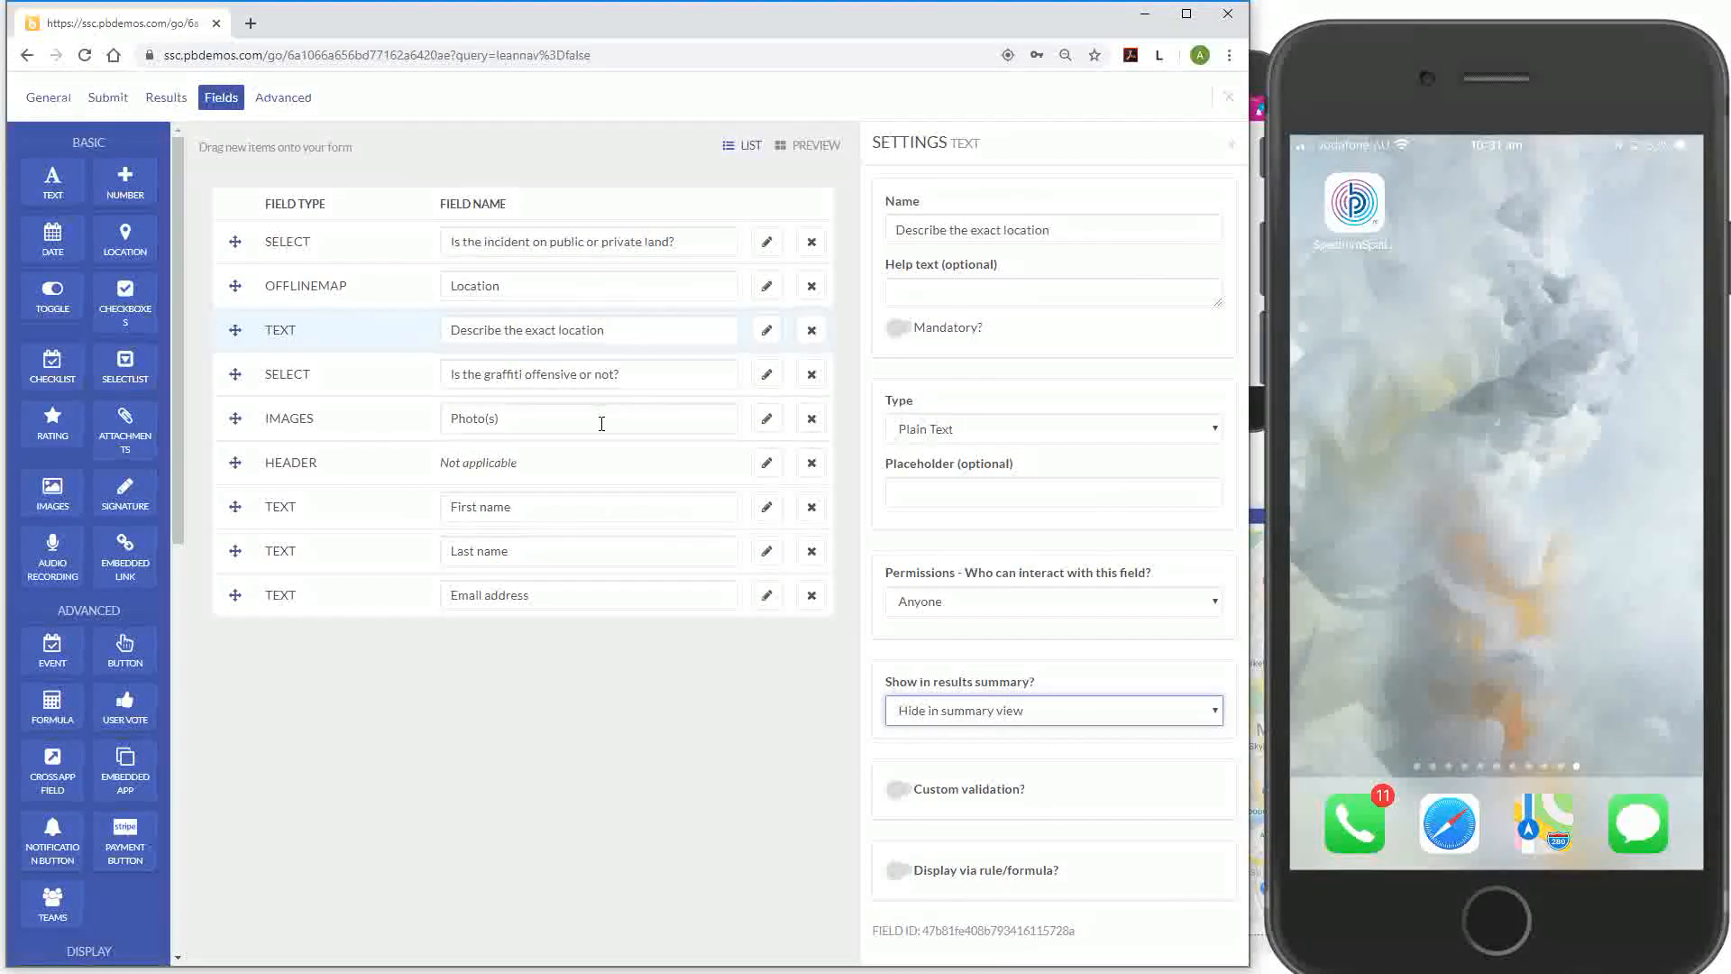
Add the answers 'Yes, offensive', 'No, not offensive' and 'Some may say offensive' to the graffiti question
left_click(769, 386)
left_click(950, 440)
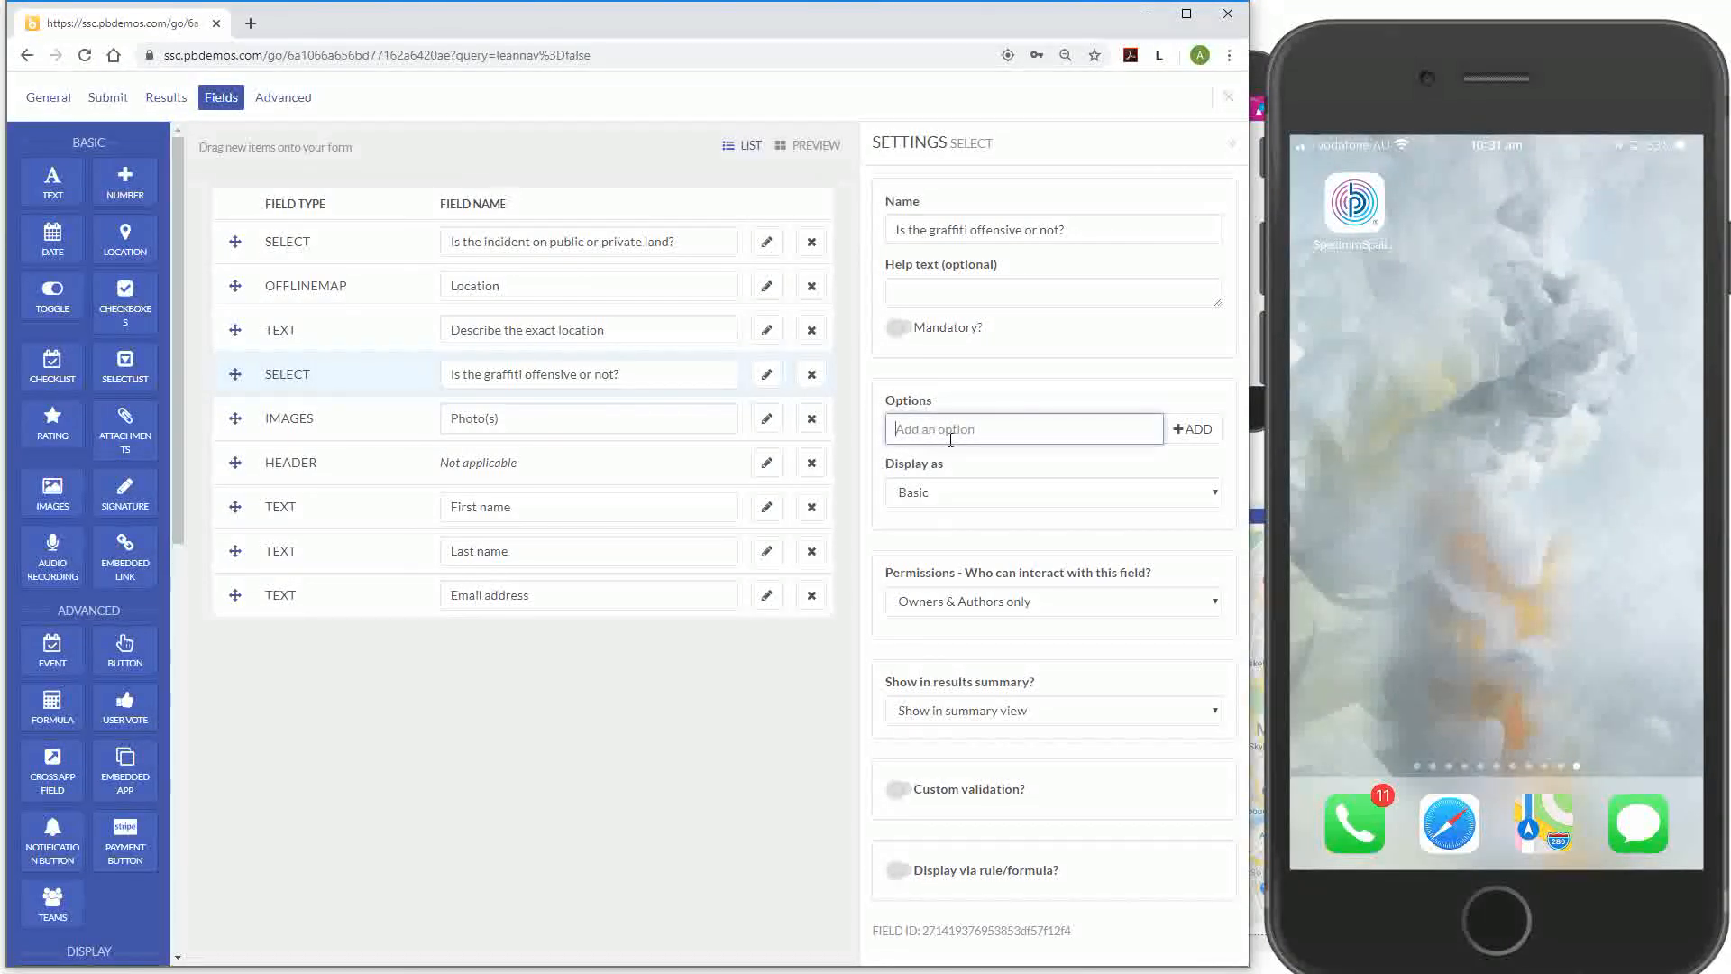
type("Yes, offensive")
left_click(1193, 429)
left_click(1067, 479)
type("N")
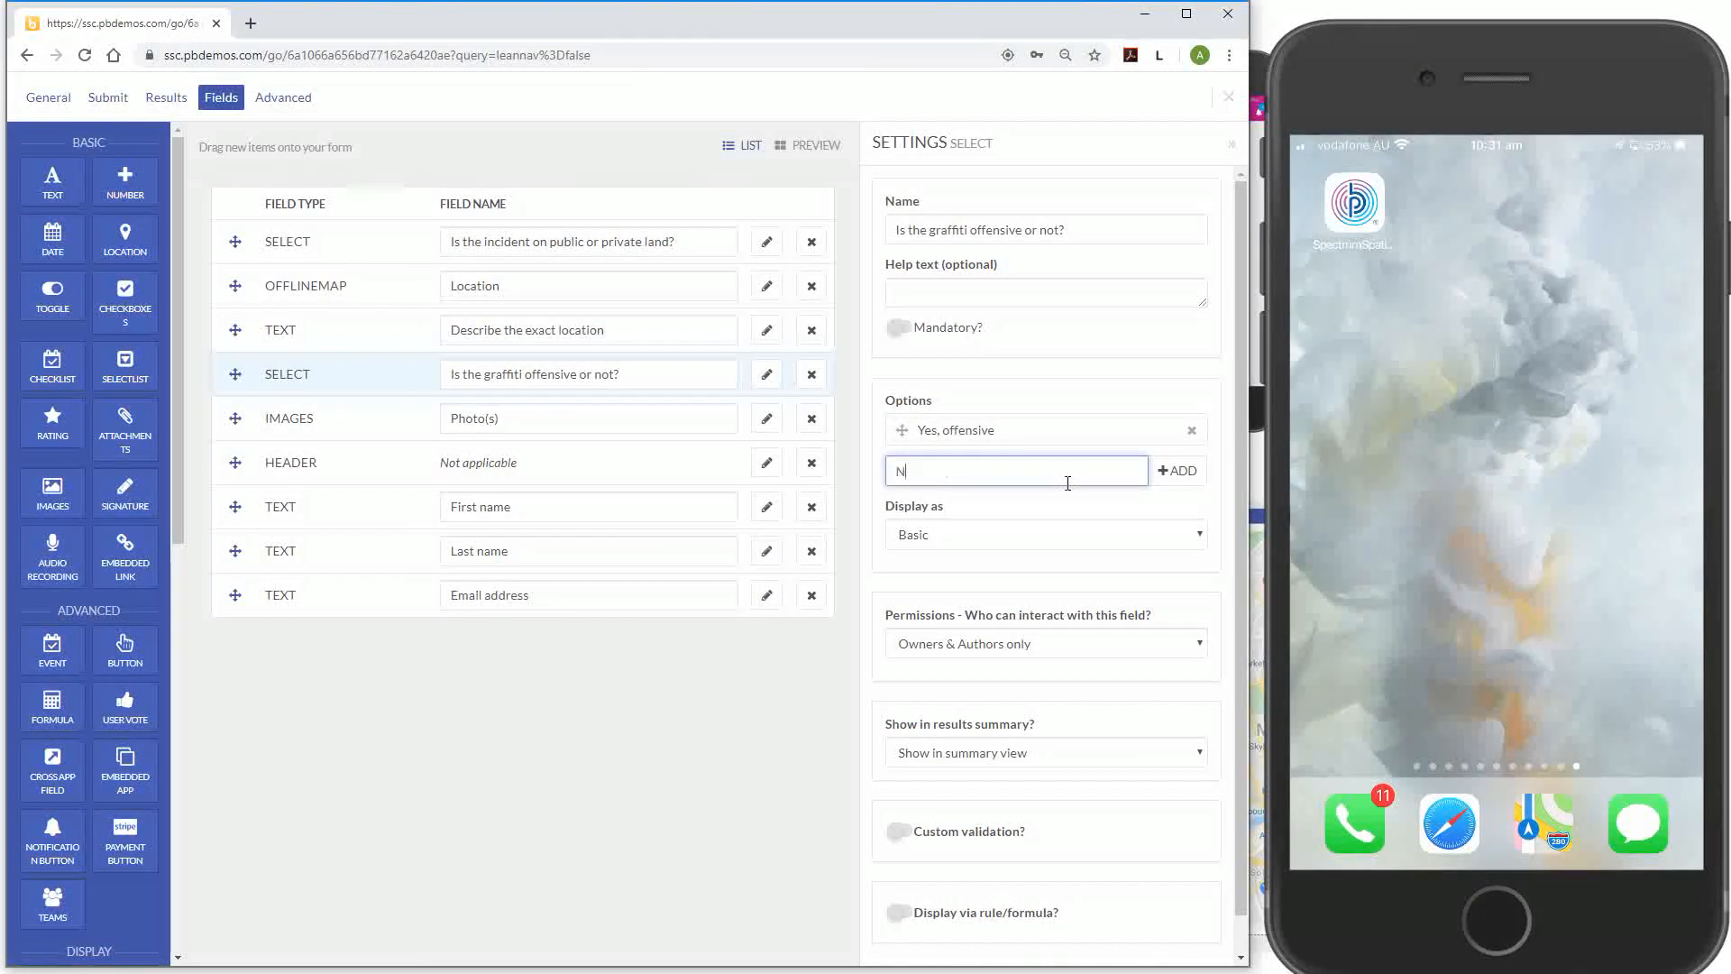
type("o, not offensive")
left_click(1177, 473)
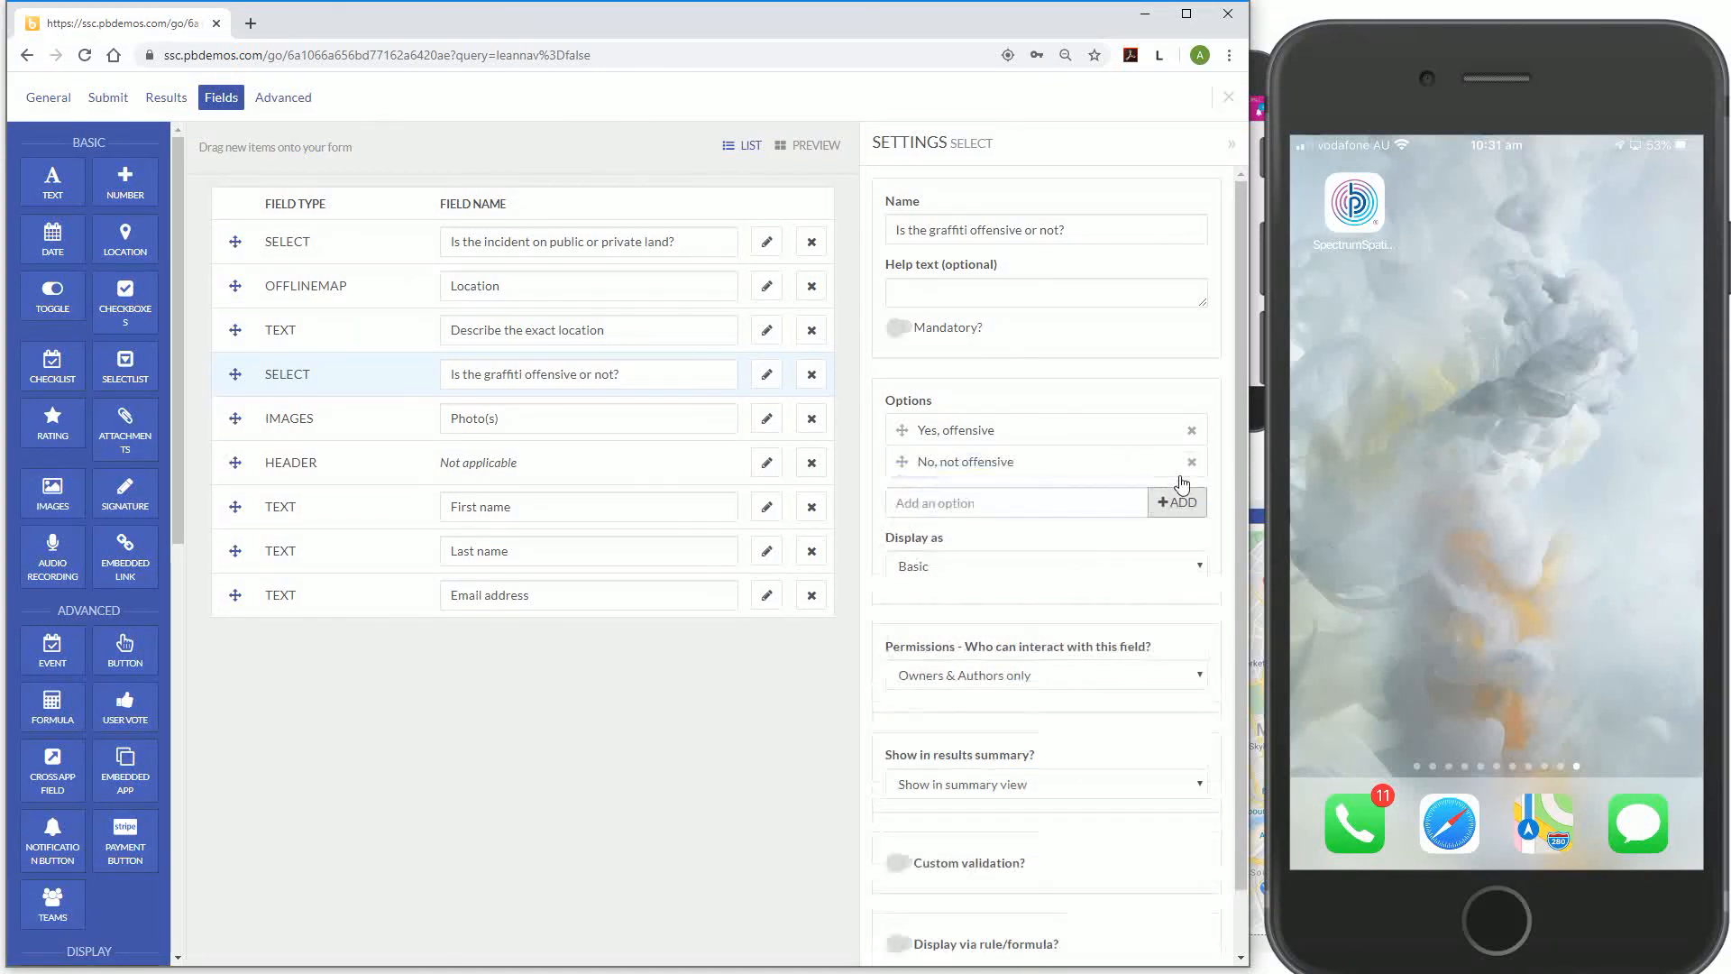
type("Some ")
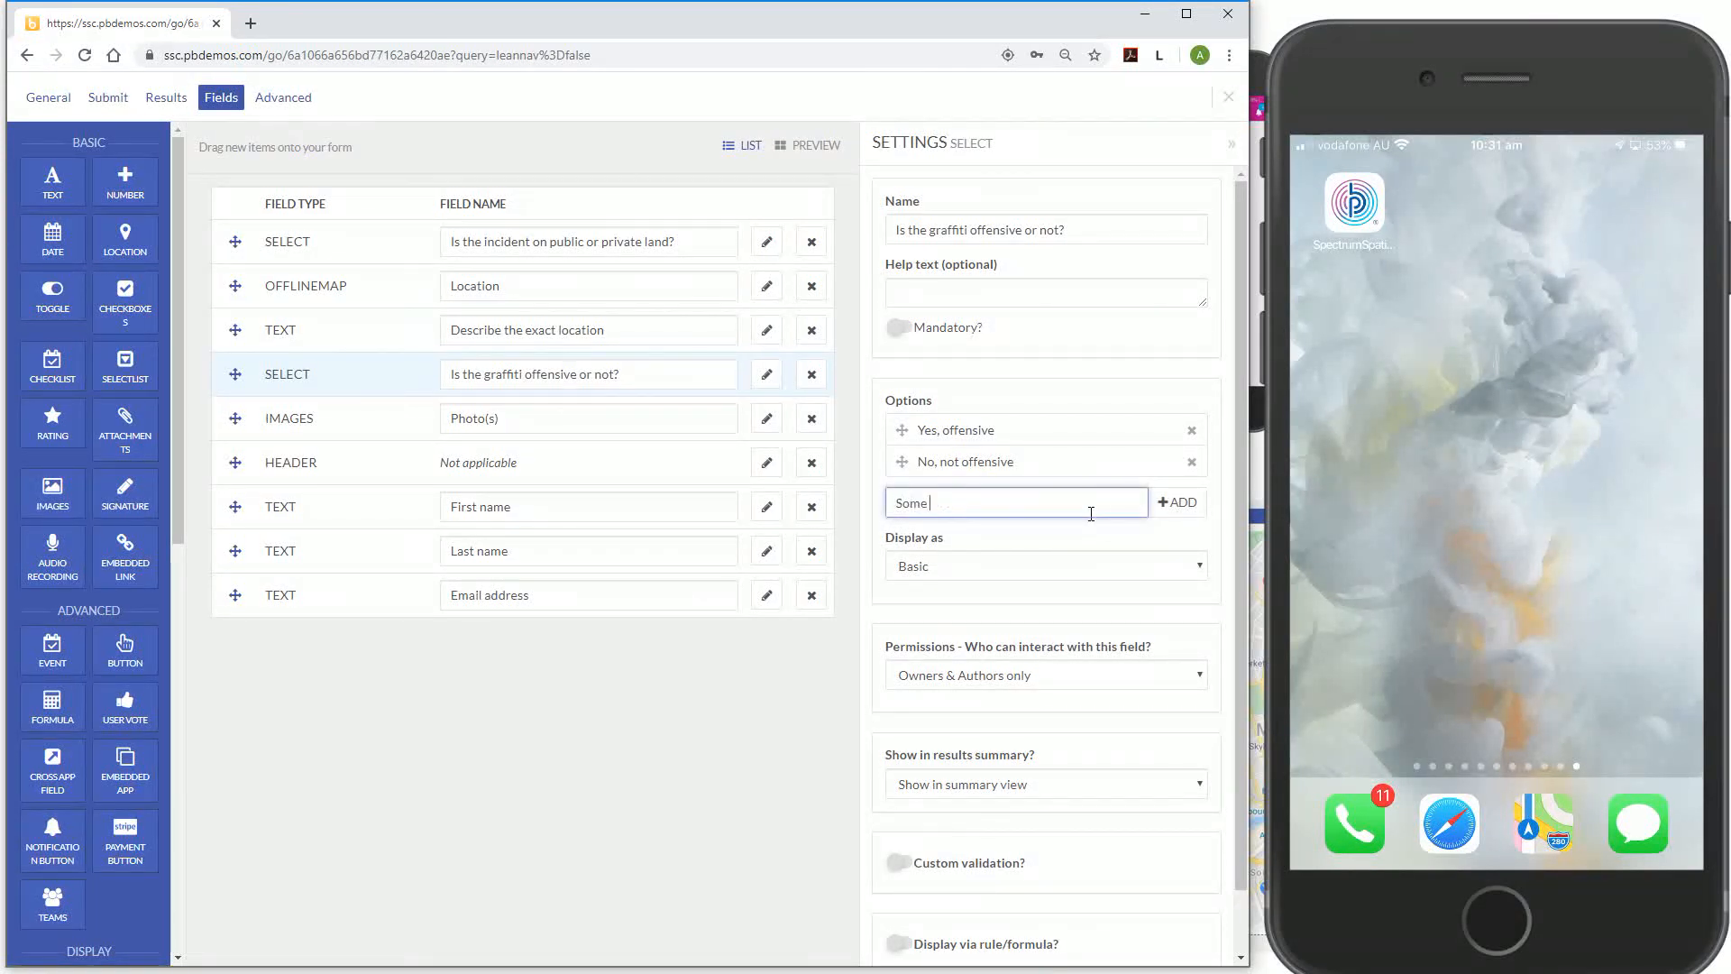
type("may say offensive")
left_click(1177, 502)
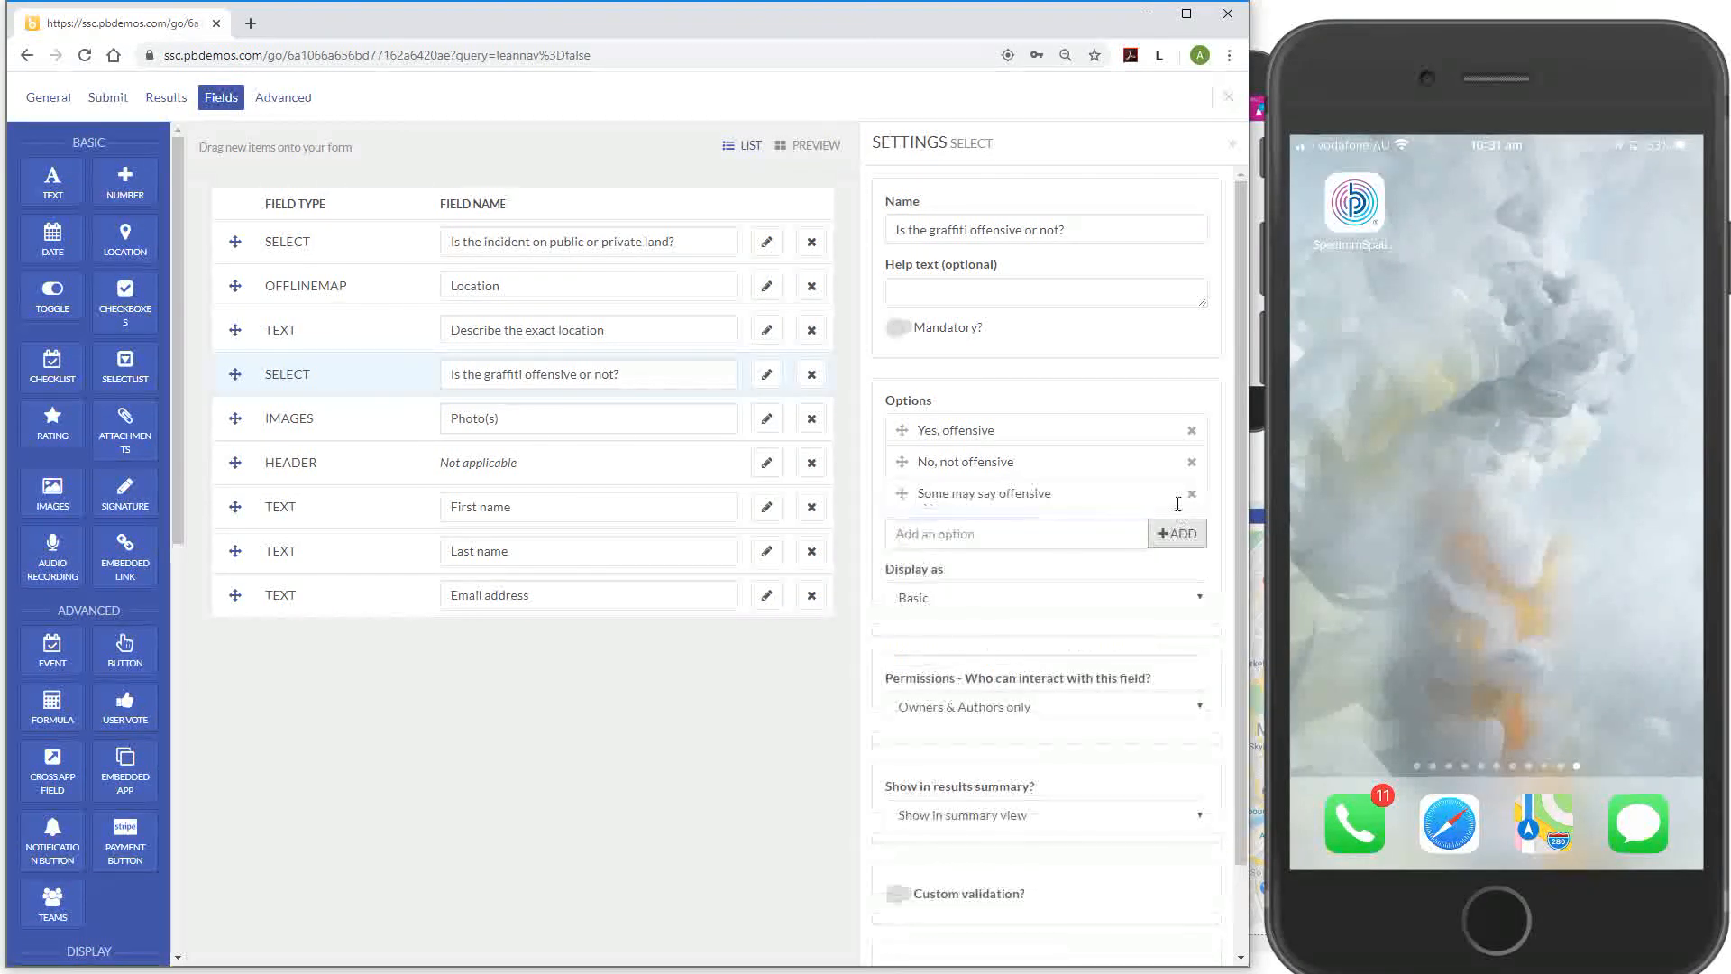
Keep the answers displayed as Basic and set the question's permissions to Anyone
left_click(1157, 597)
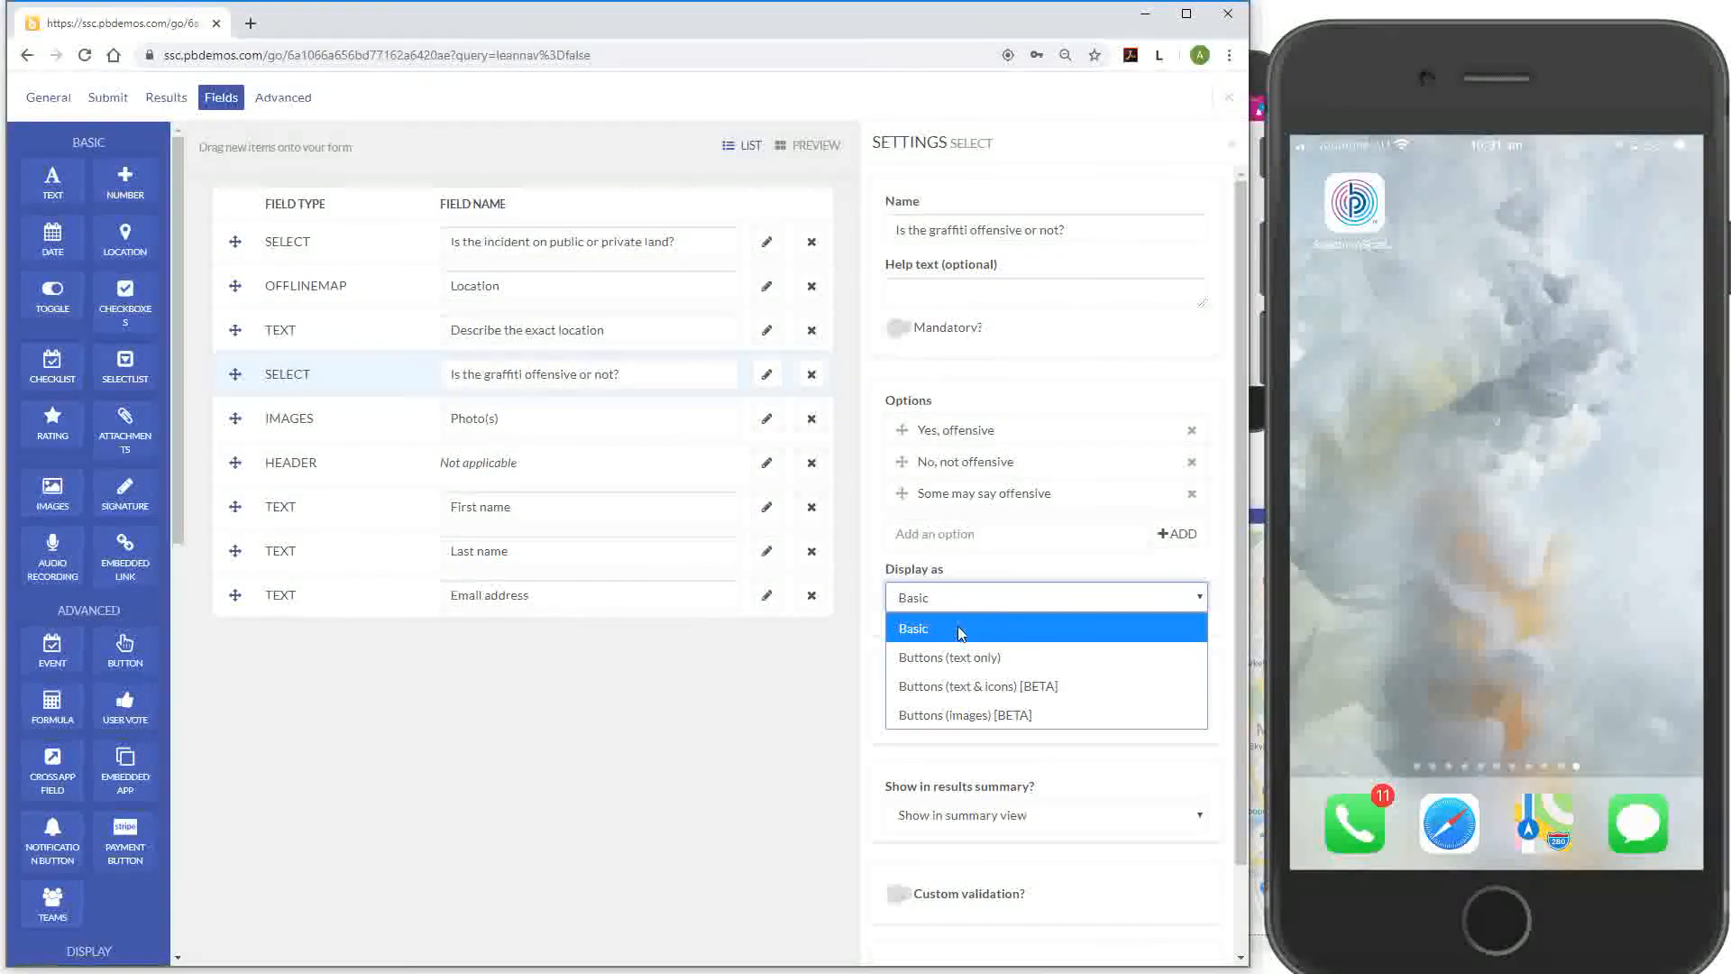
left_click(1015, 565)
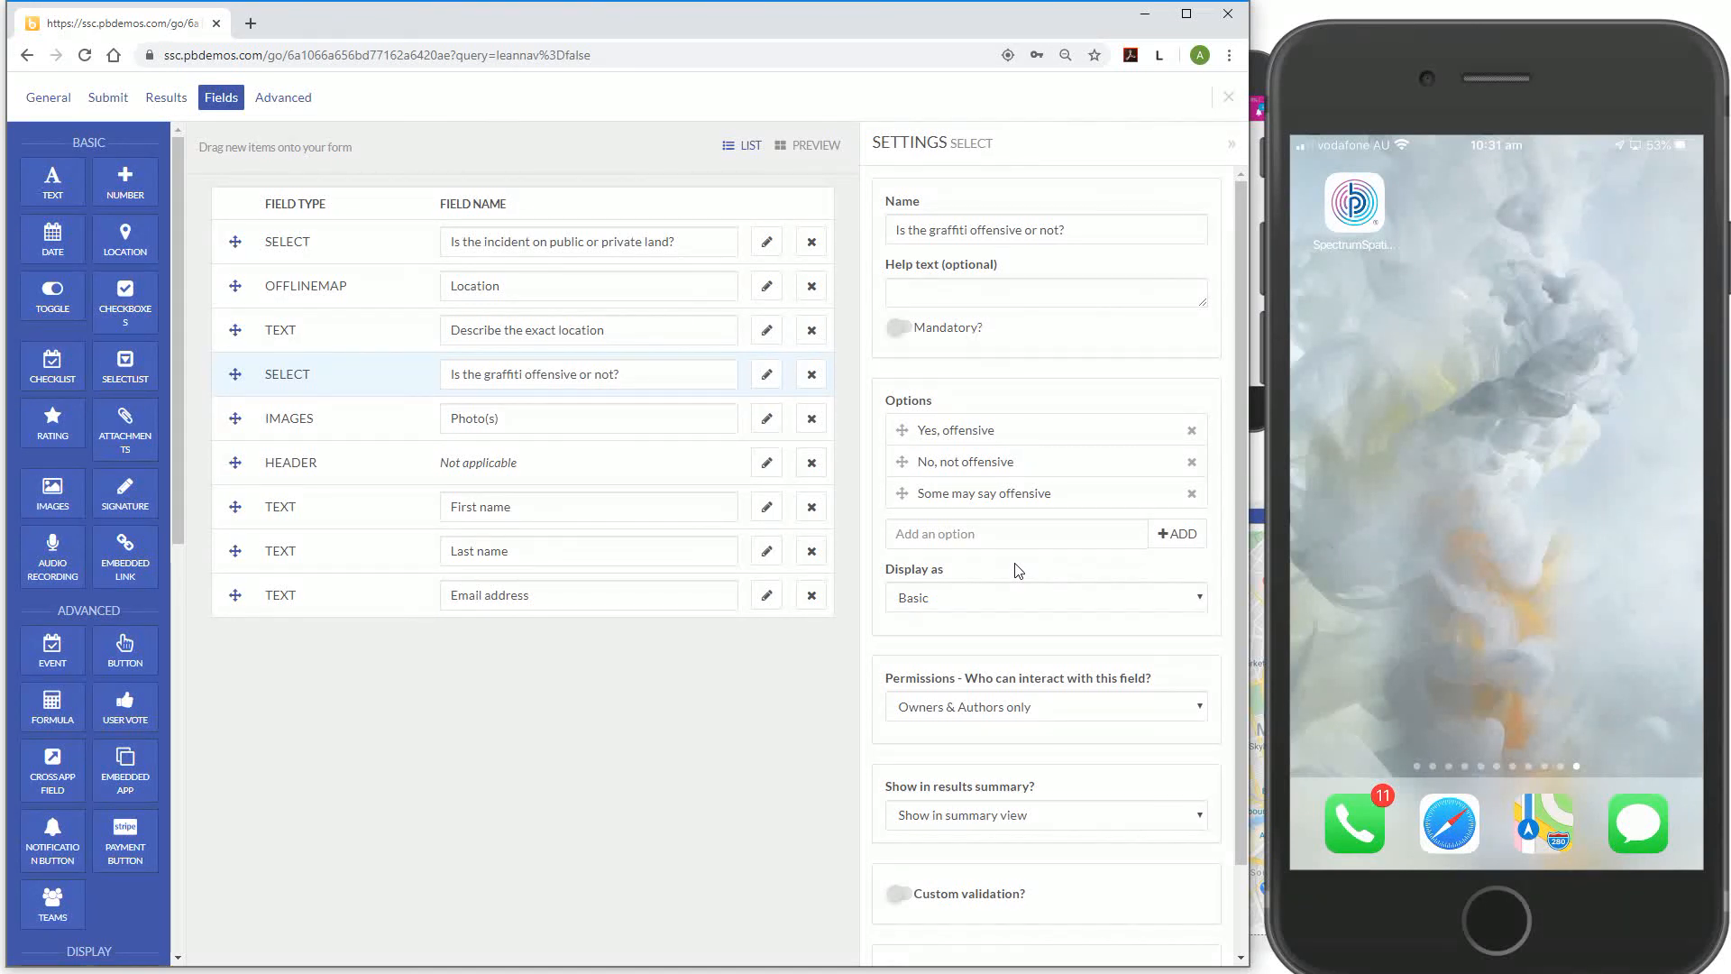
left_click(1023, 710)
left_click(1035, 814)
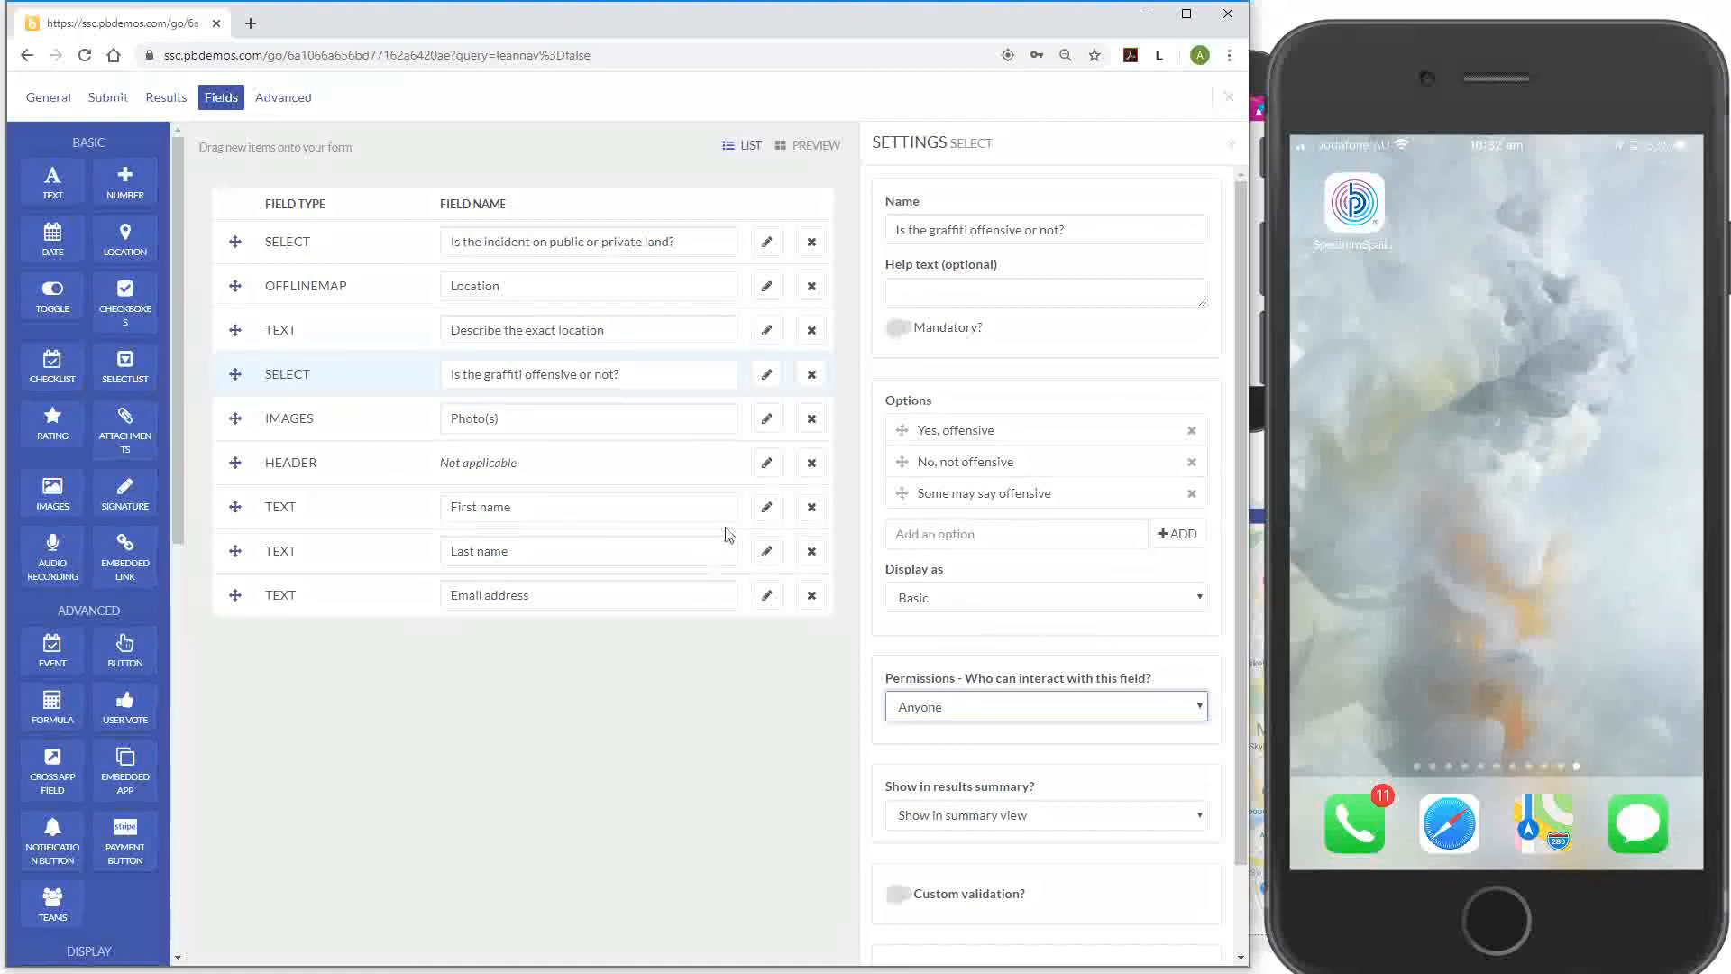
left_click(702, 417)
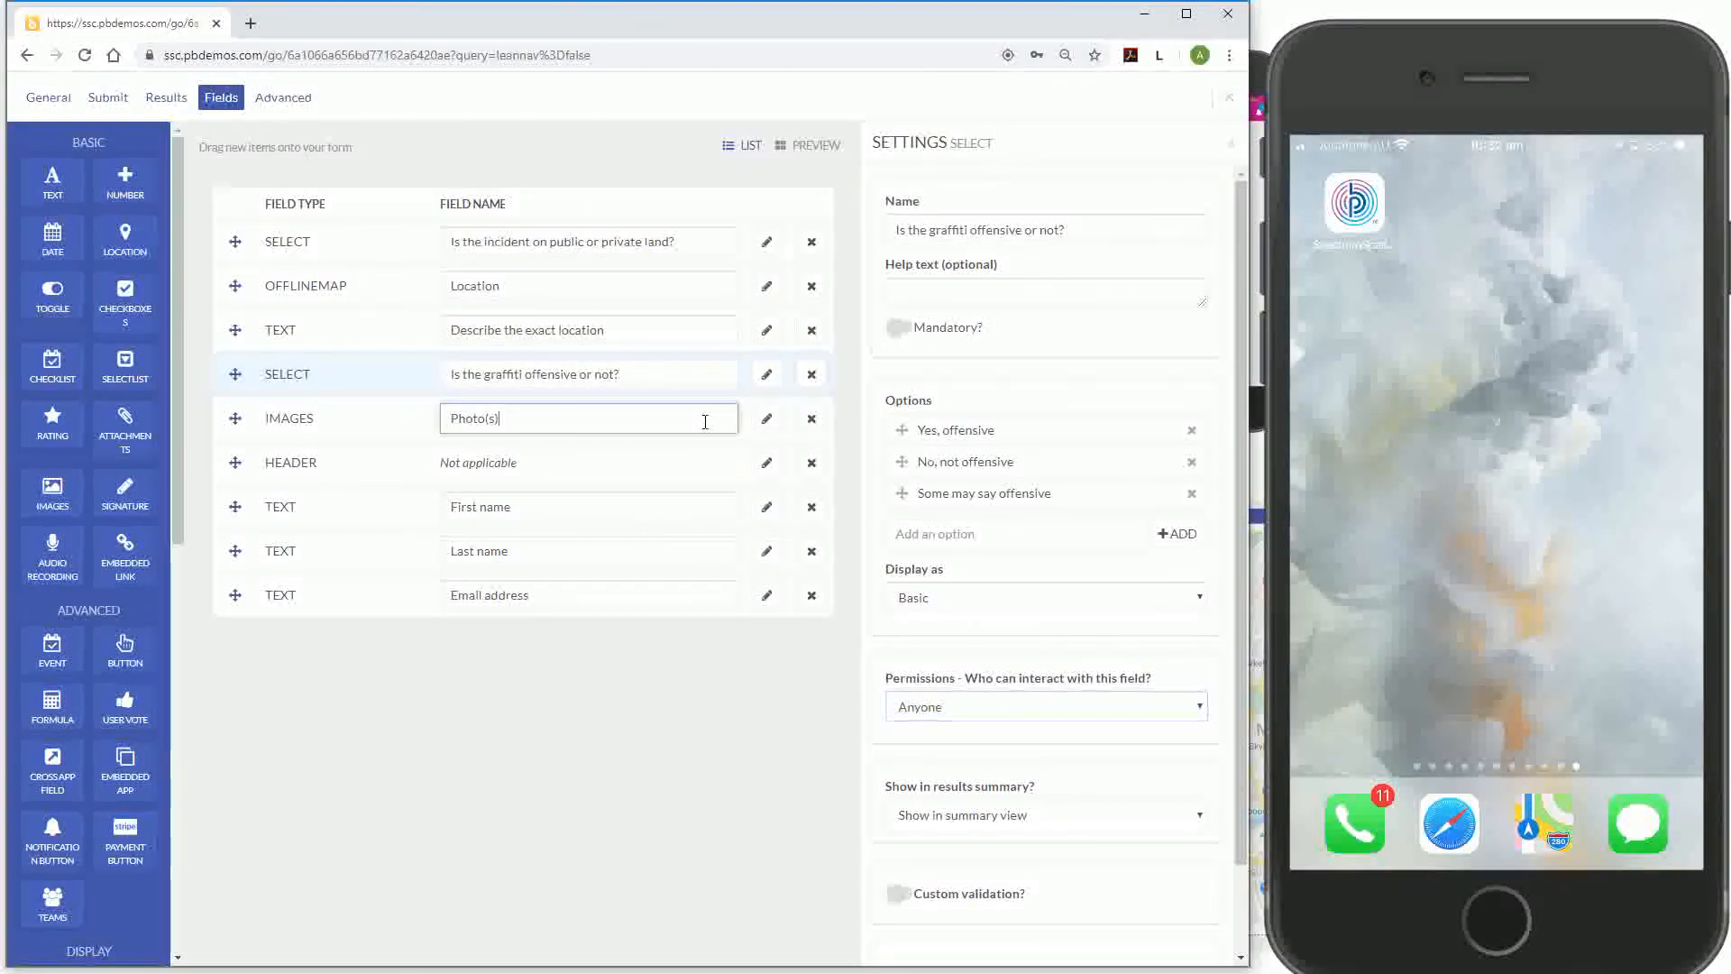
Set the Photo(s) field's permissions to Anyone and open the First name field's settings
left_click(765, 422)
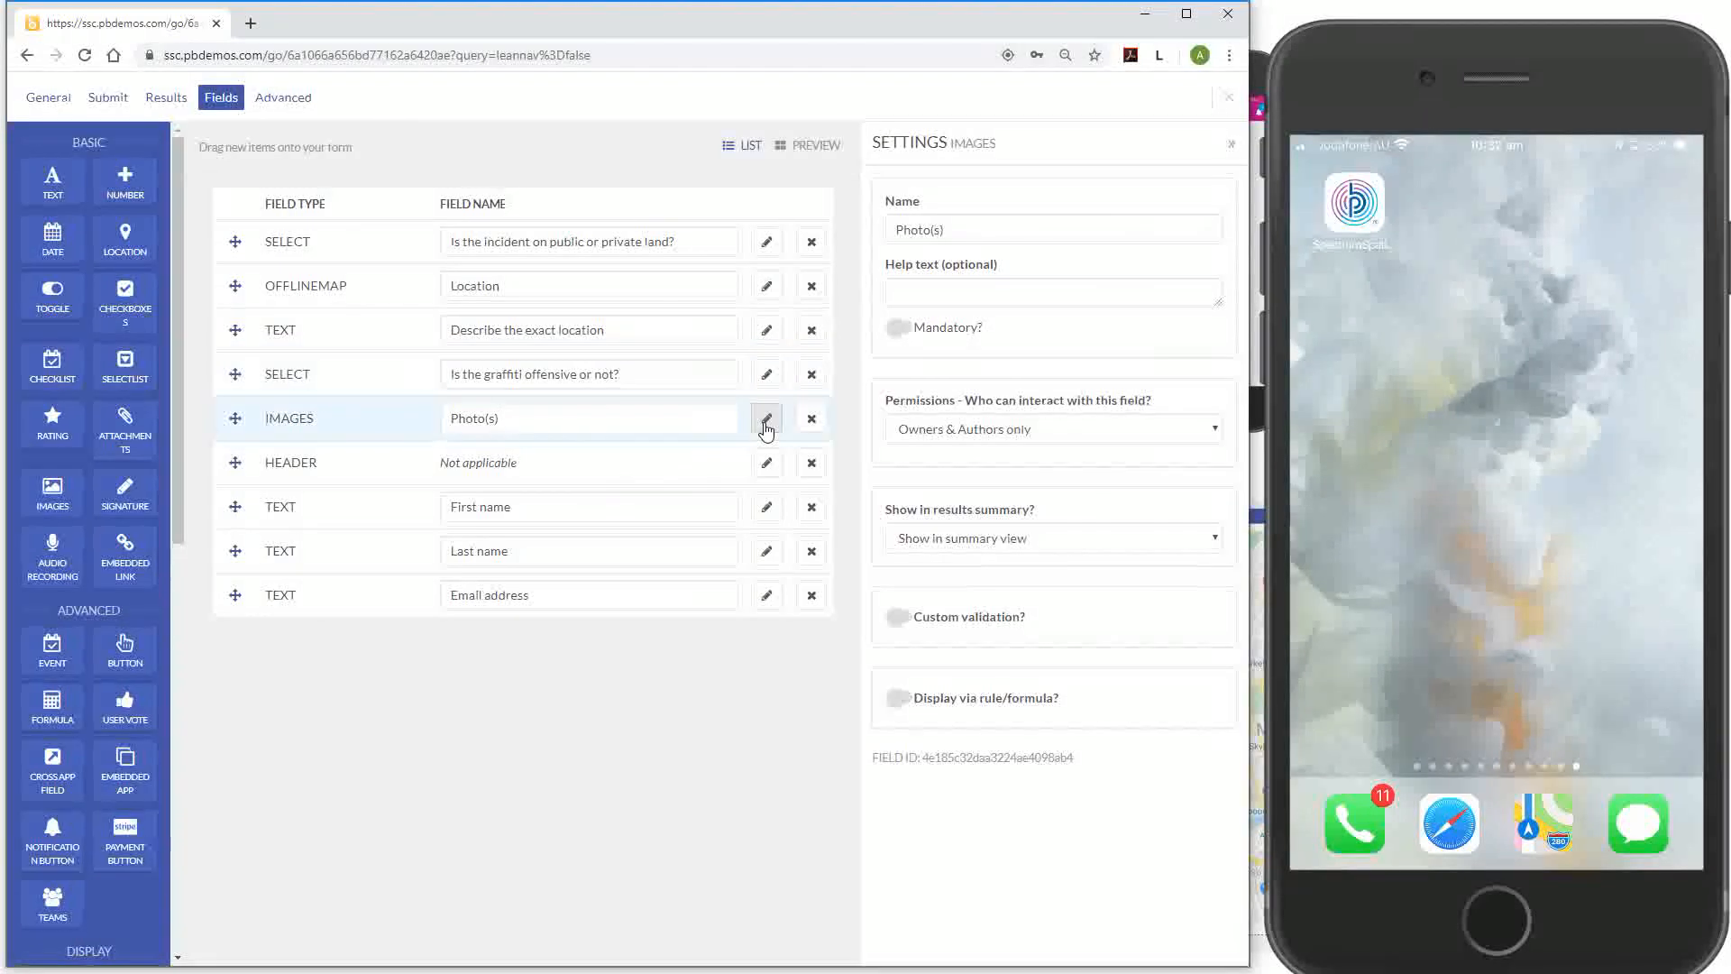
left_click(953, 433)
left_click(945, 546)
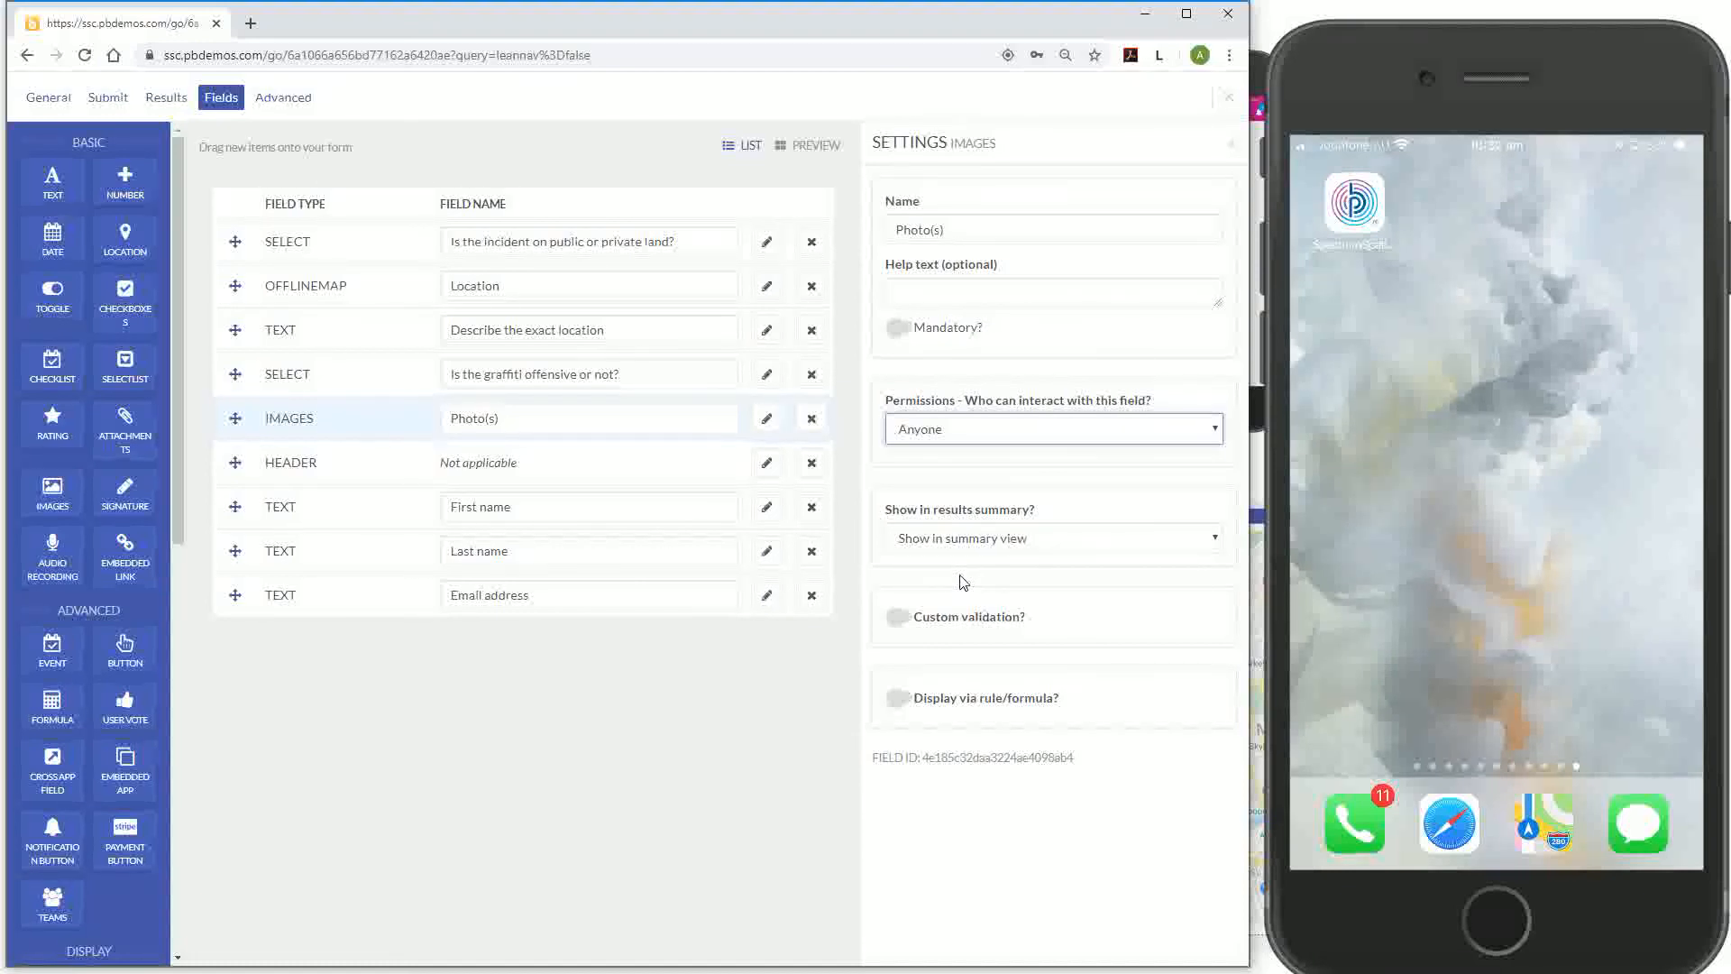
left_click(767, 511)
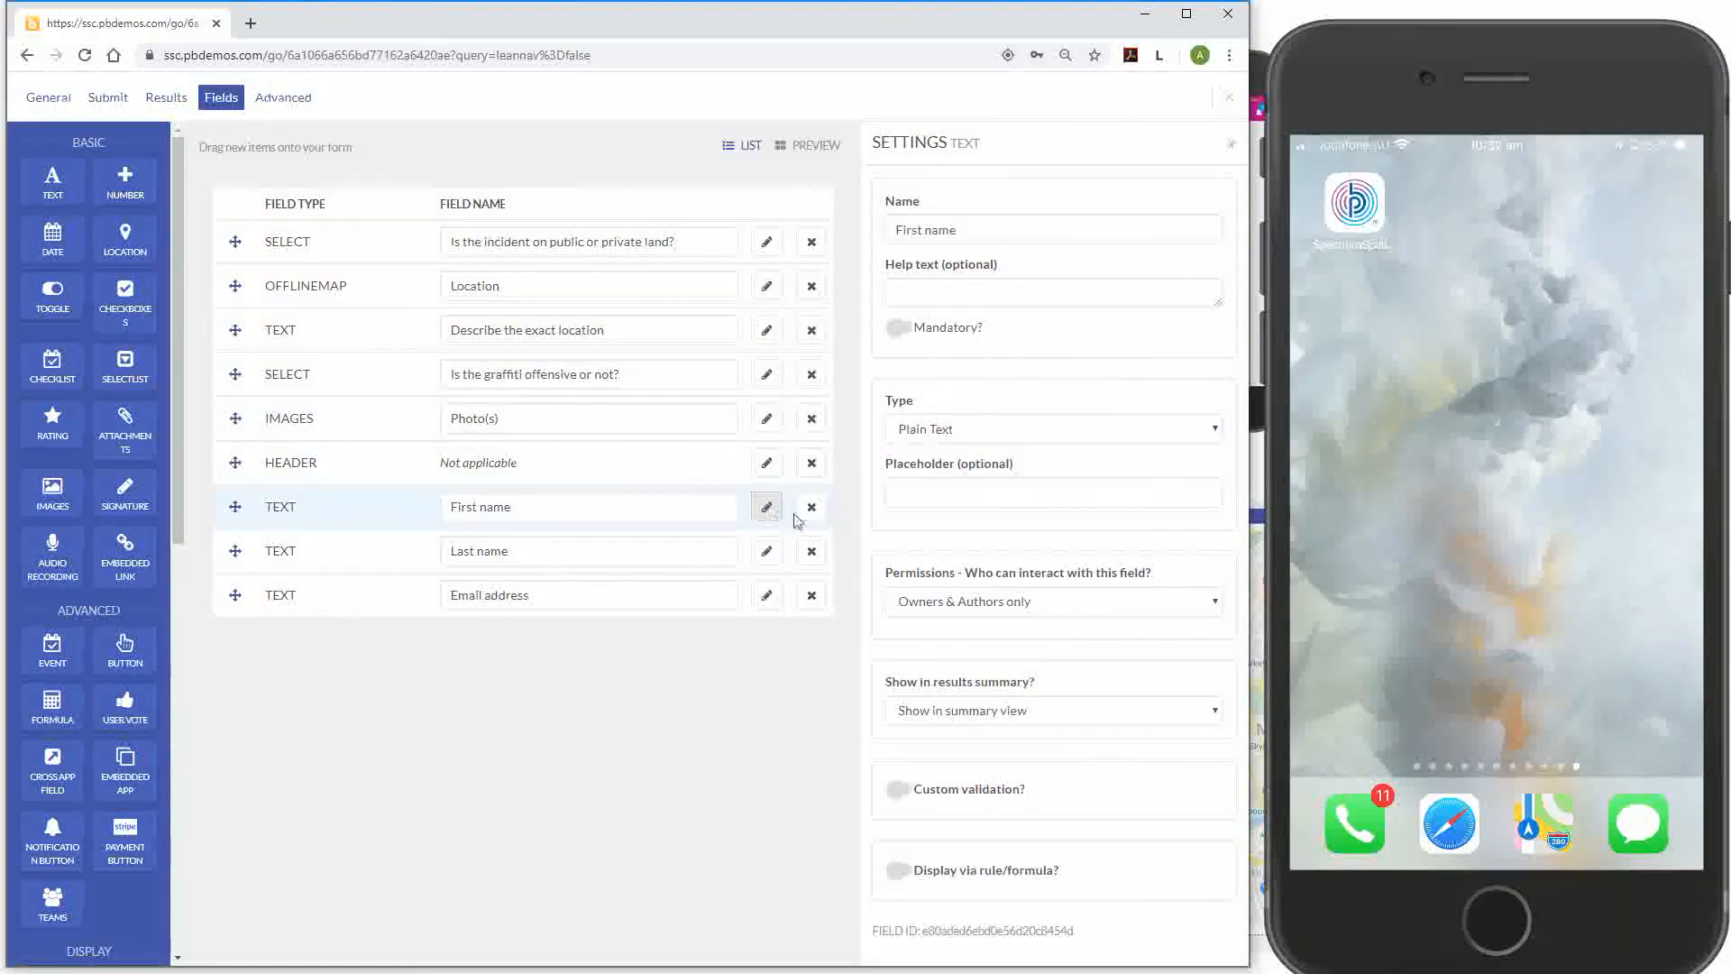
left_click(987, 610)
Open First name and Last name to Anyone, keeping both shown in the summary view
left_click(981, 715)
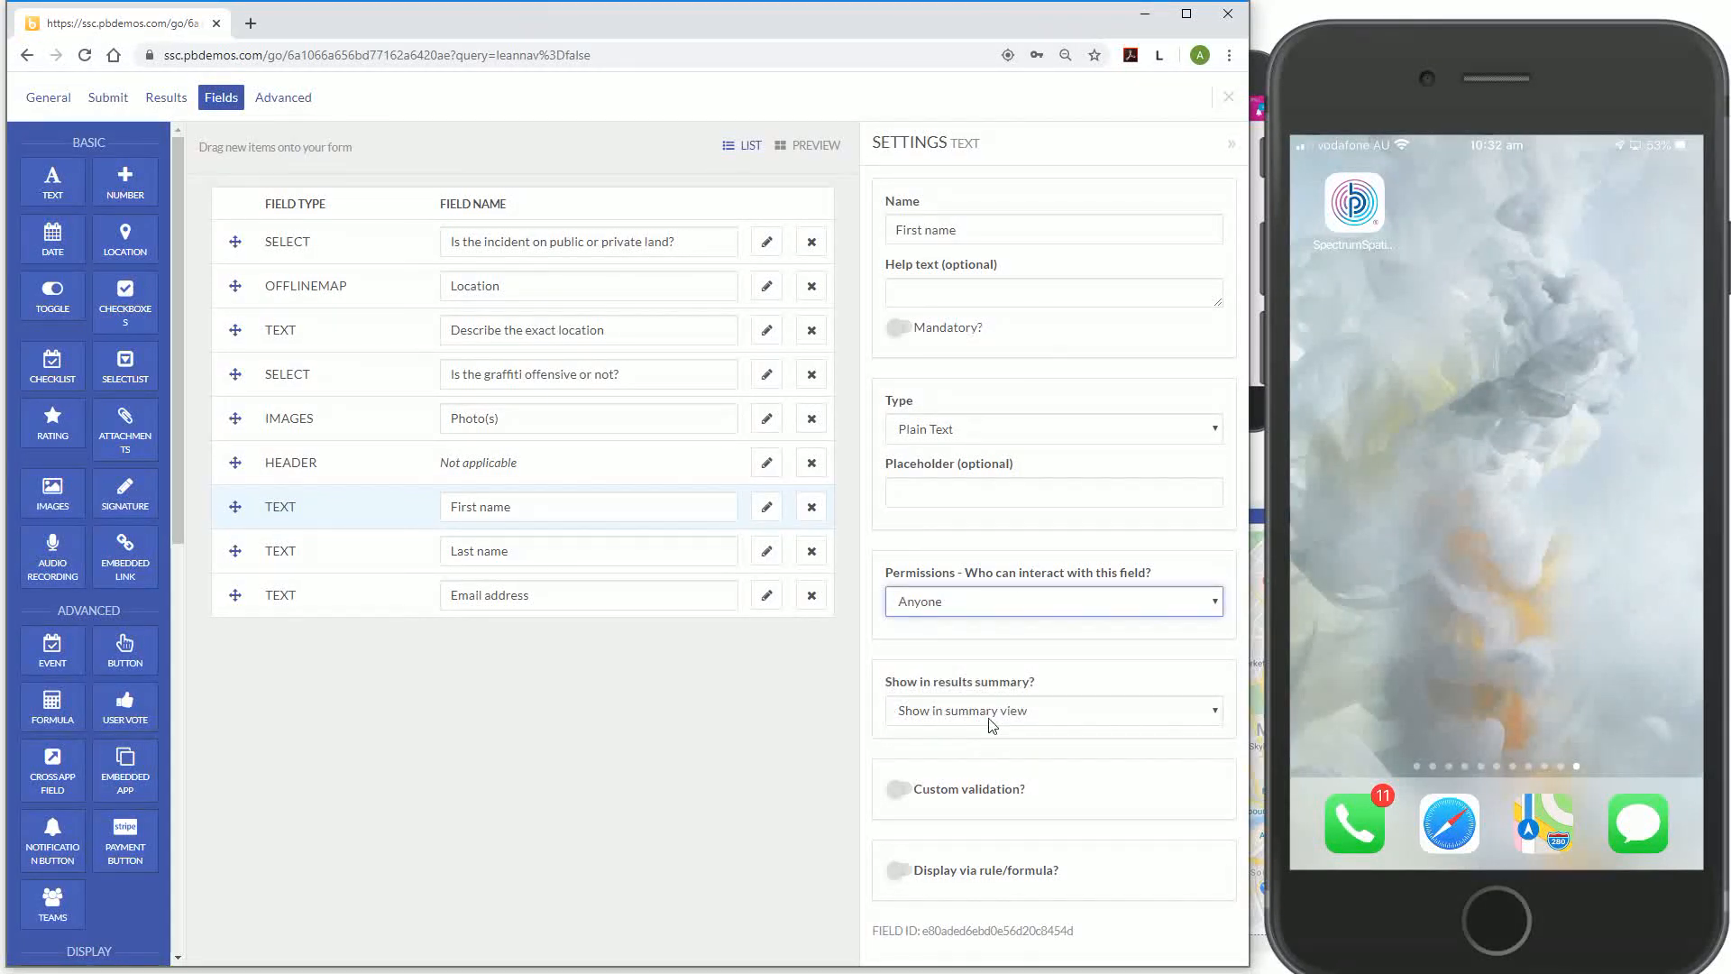
left_click(990, 719)
left_click(986, 735)
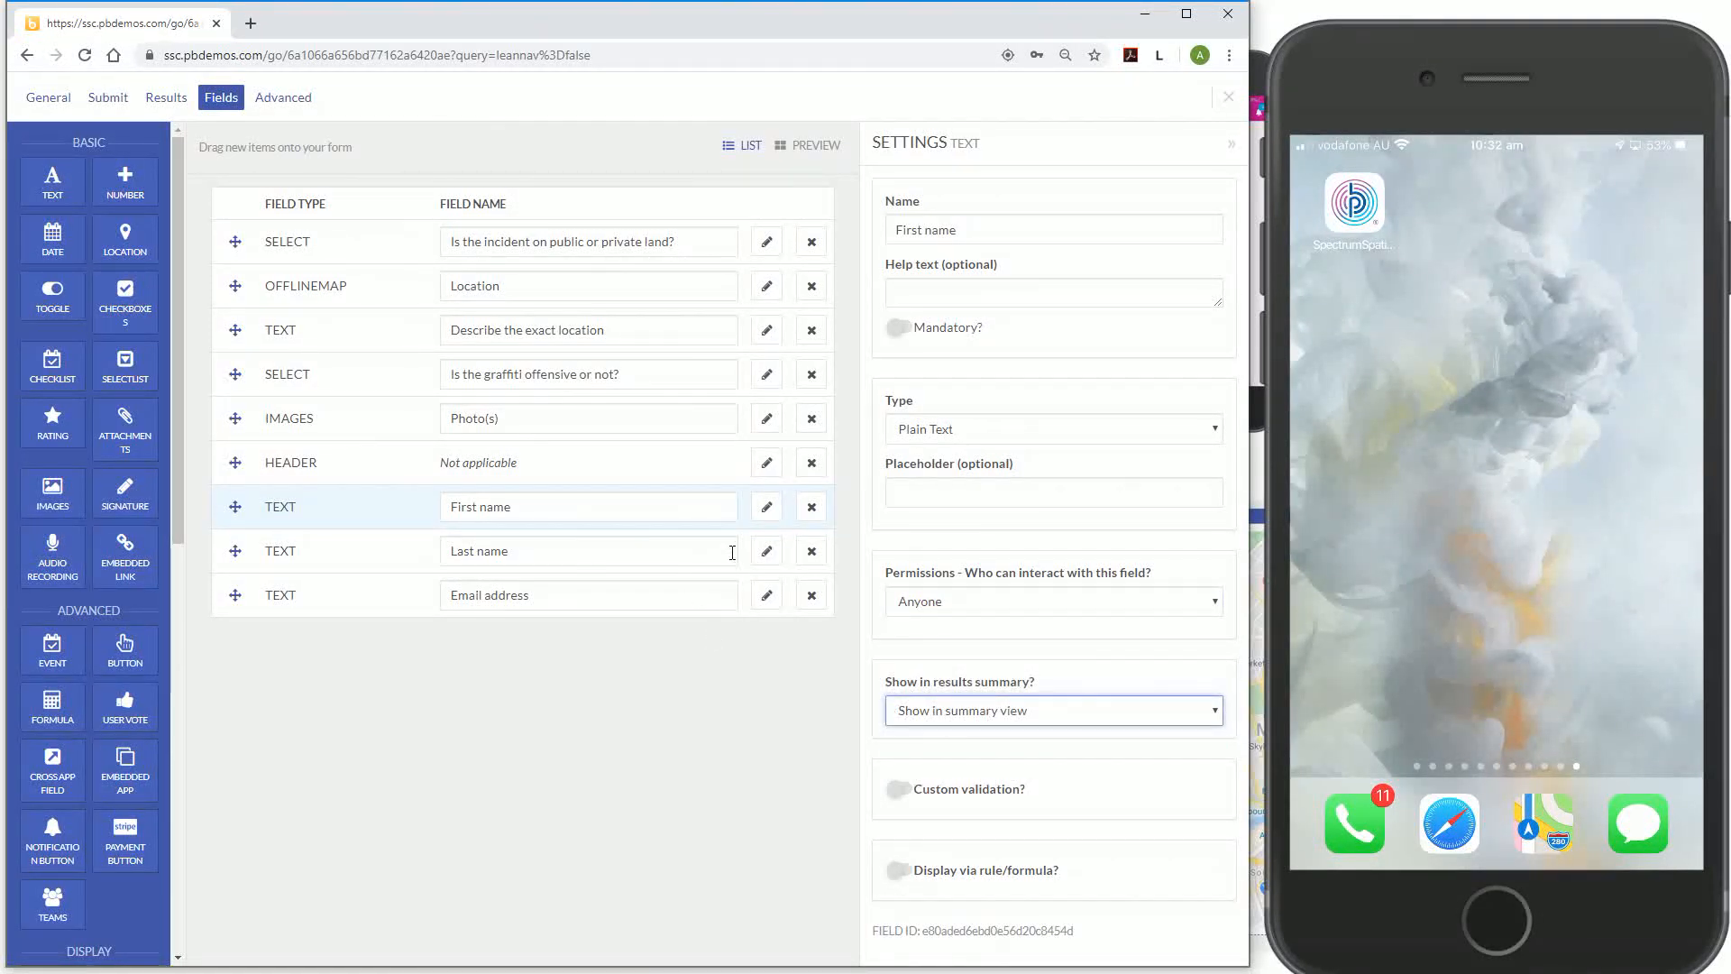
left_click(767, 551)
left_click(961, 606)
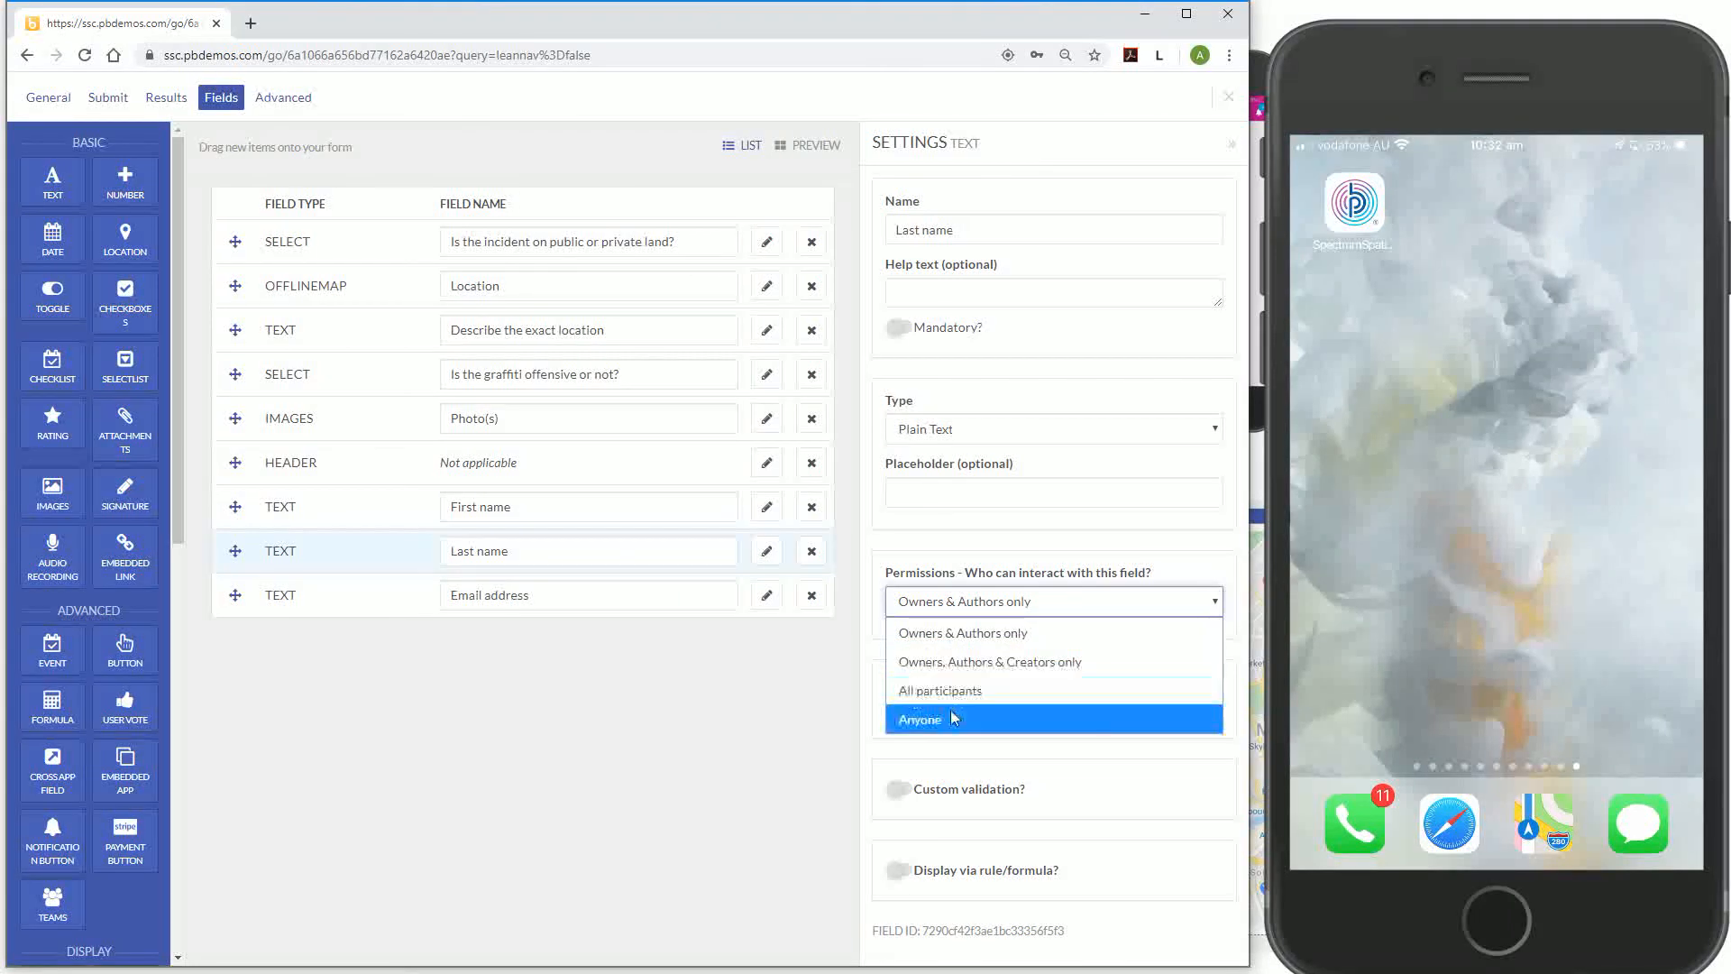
left_click(951, 718)
left_click(949, 717)
left_click(916, 745)
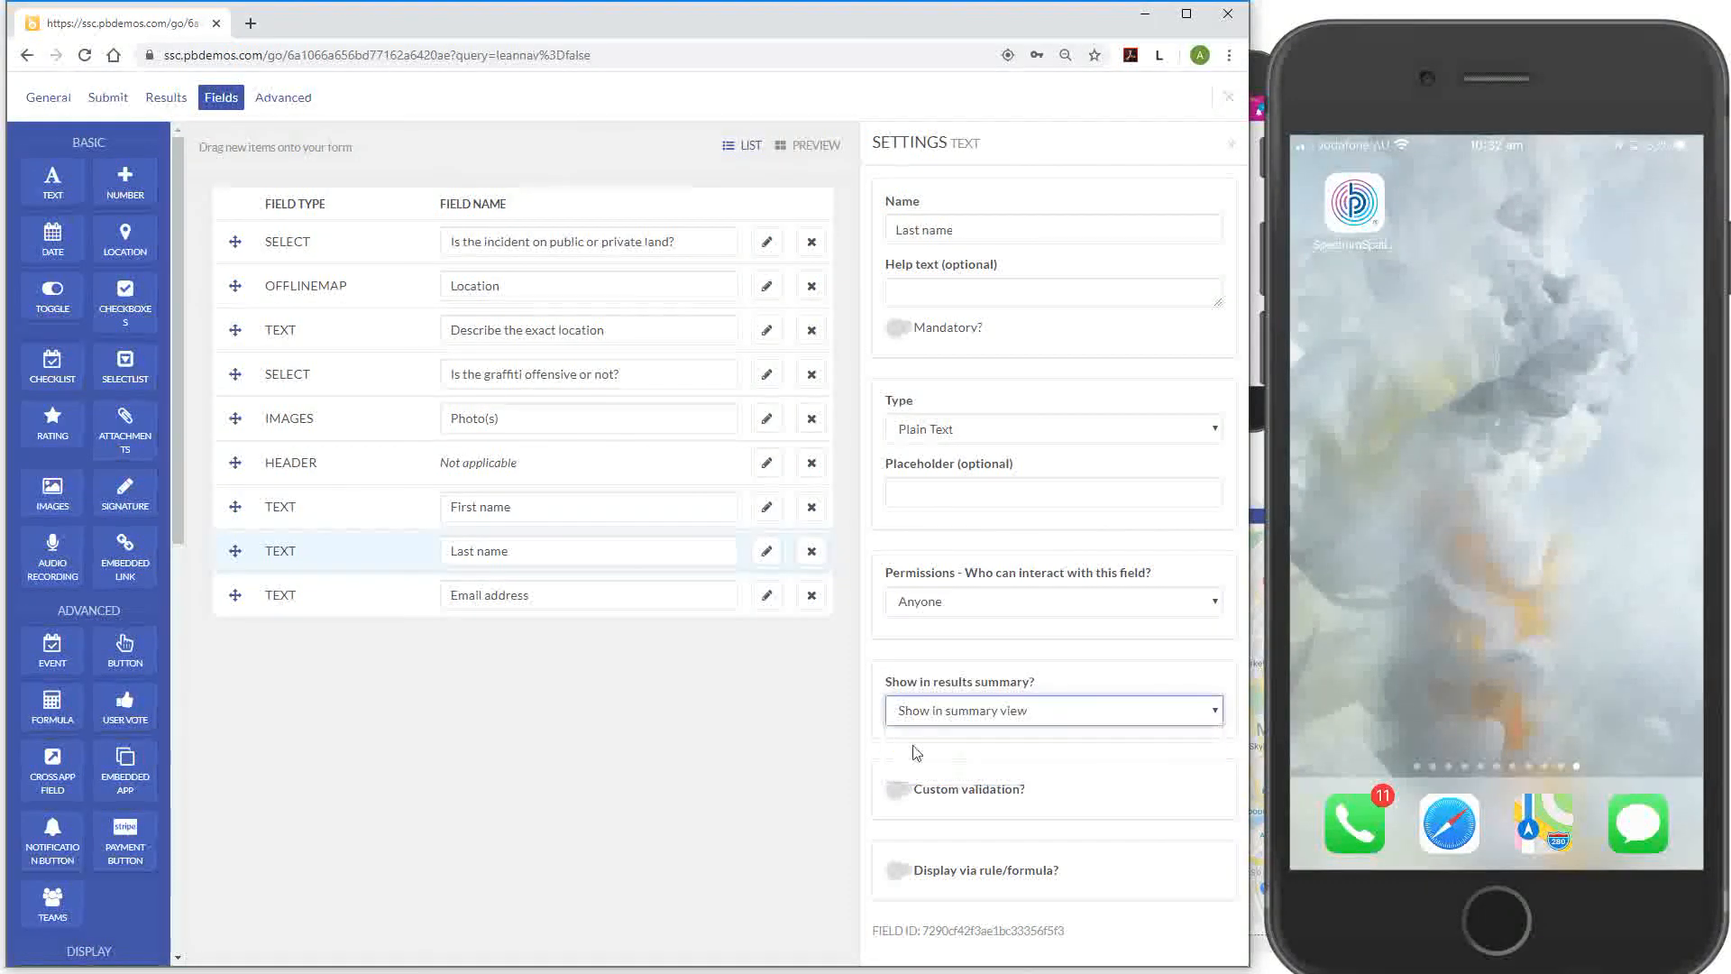
Open Email address to Anyone, hide it from the summary, and make it an Email-type field
left_click(764, 597)
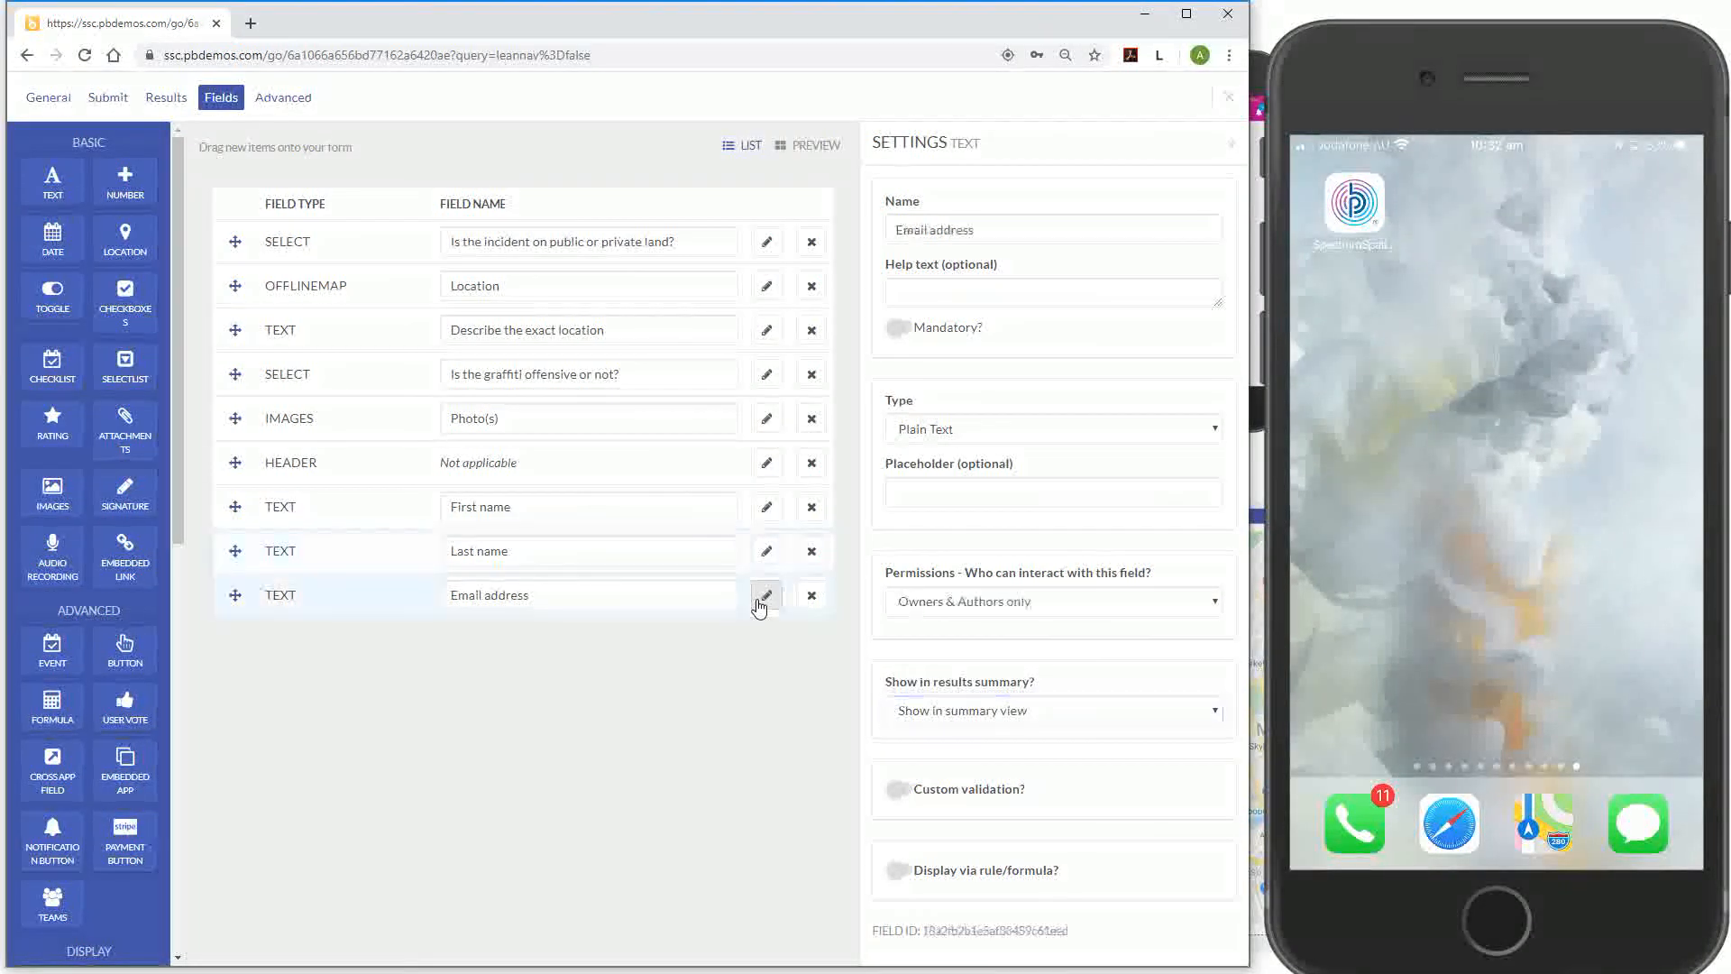
left_click(1053, 606)
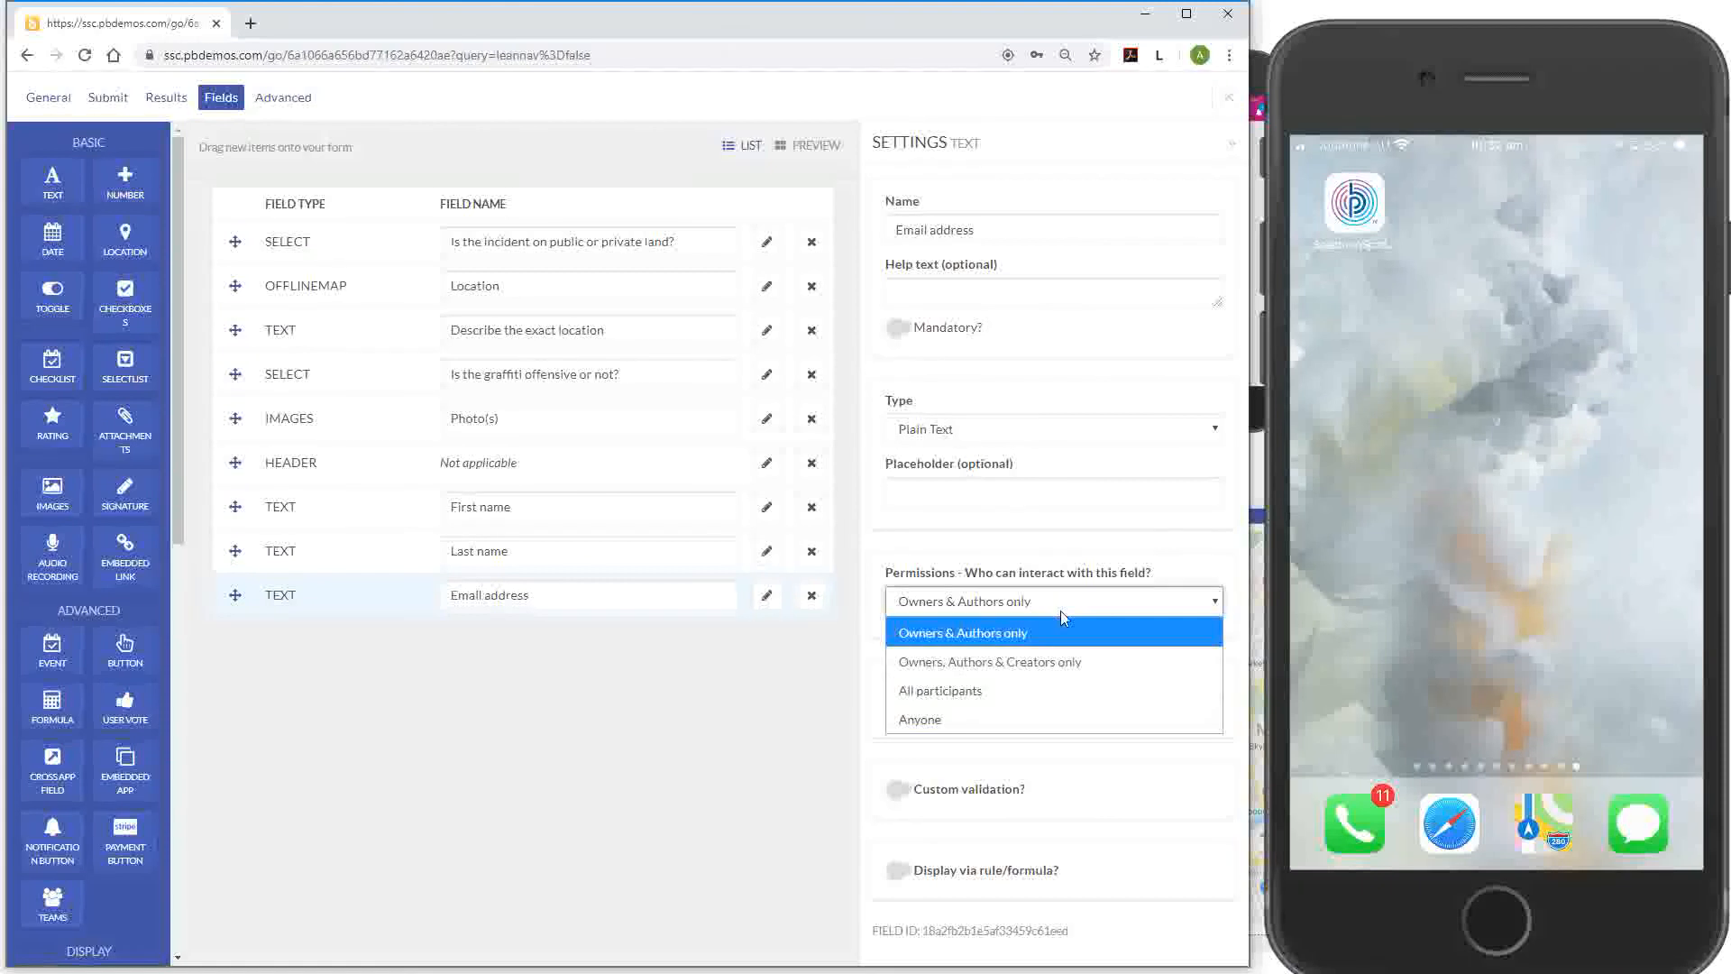
left_click(1057, 719)
left_click(1055, 711)
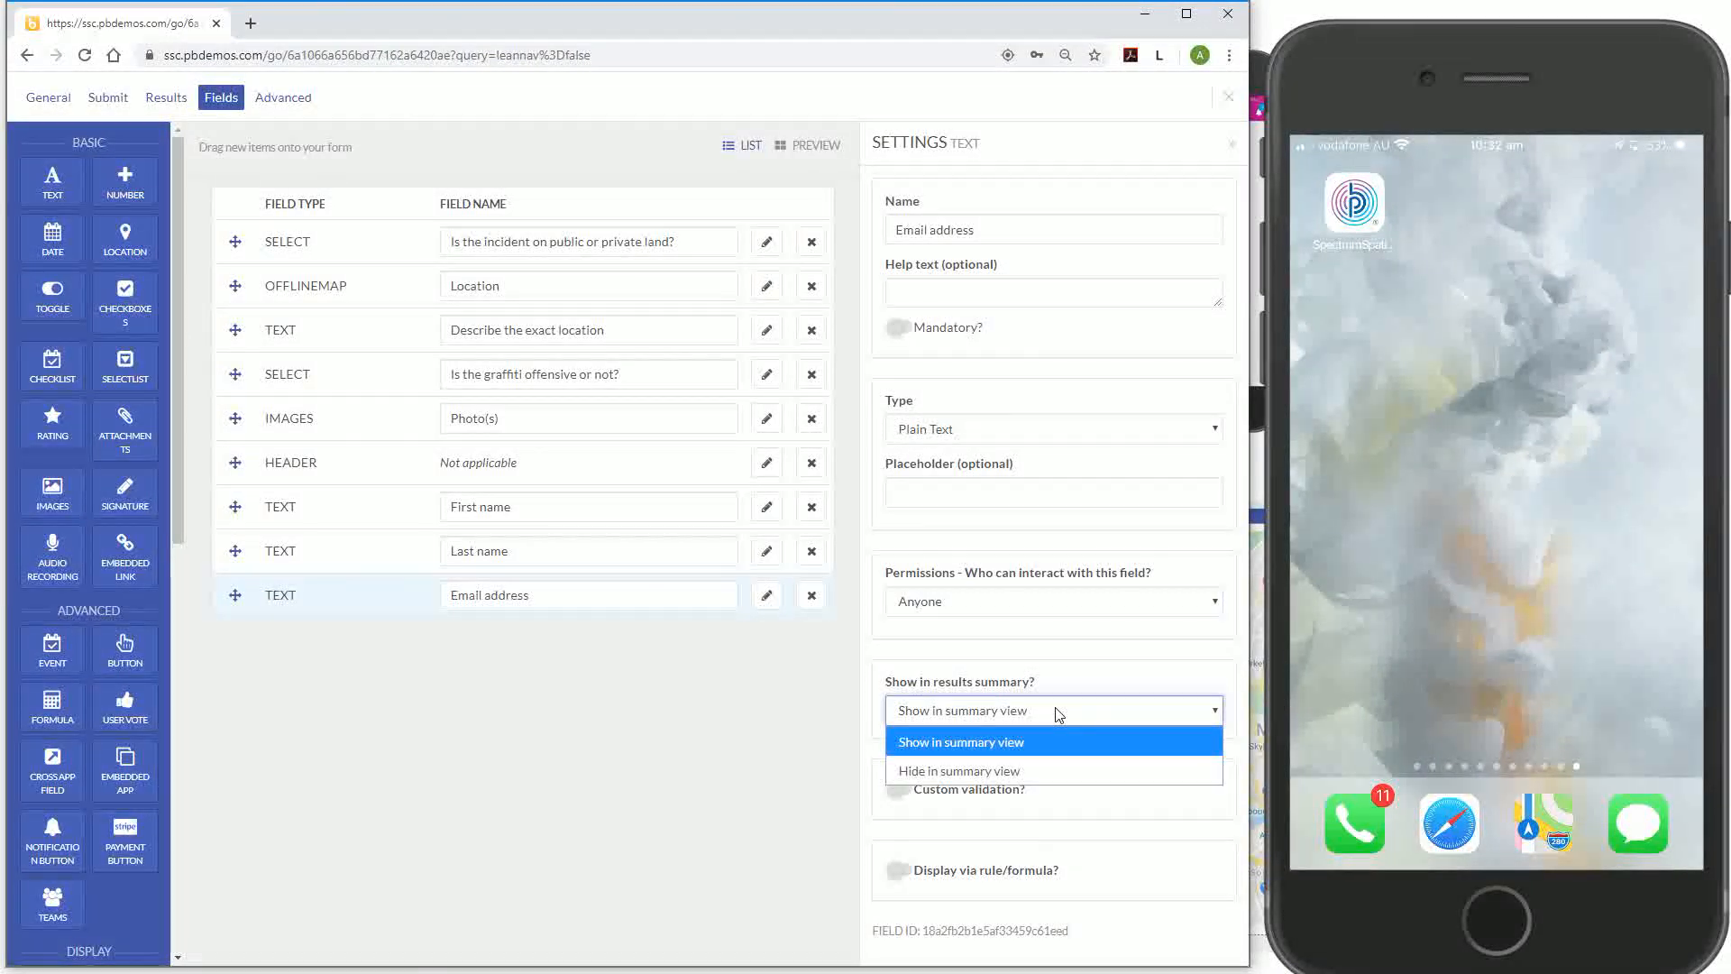
left_click(1051, 772)
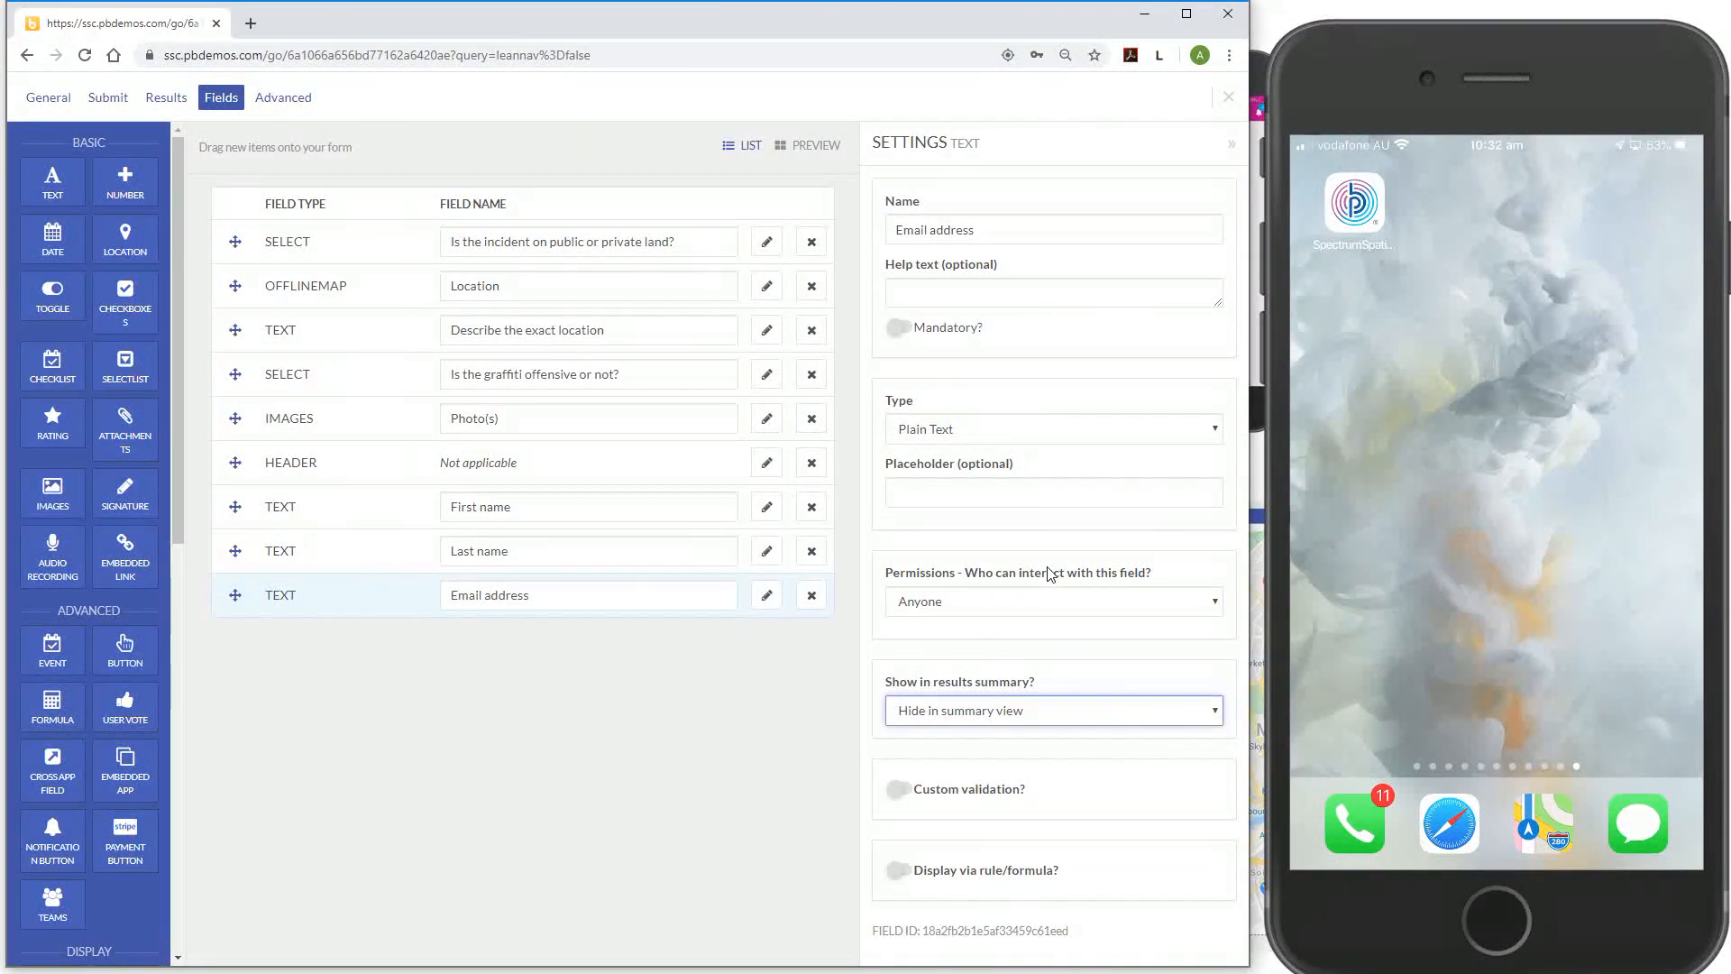
left_click(925, 431)
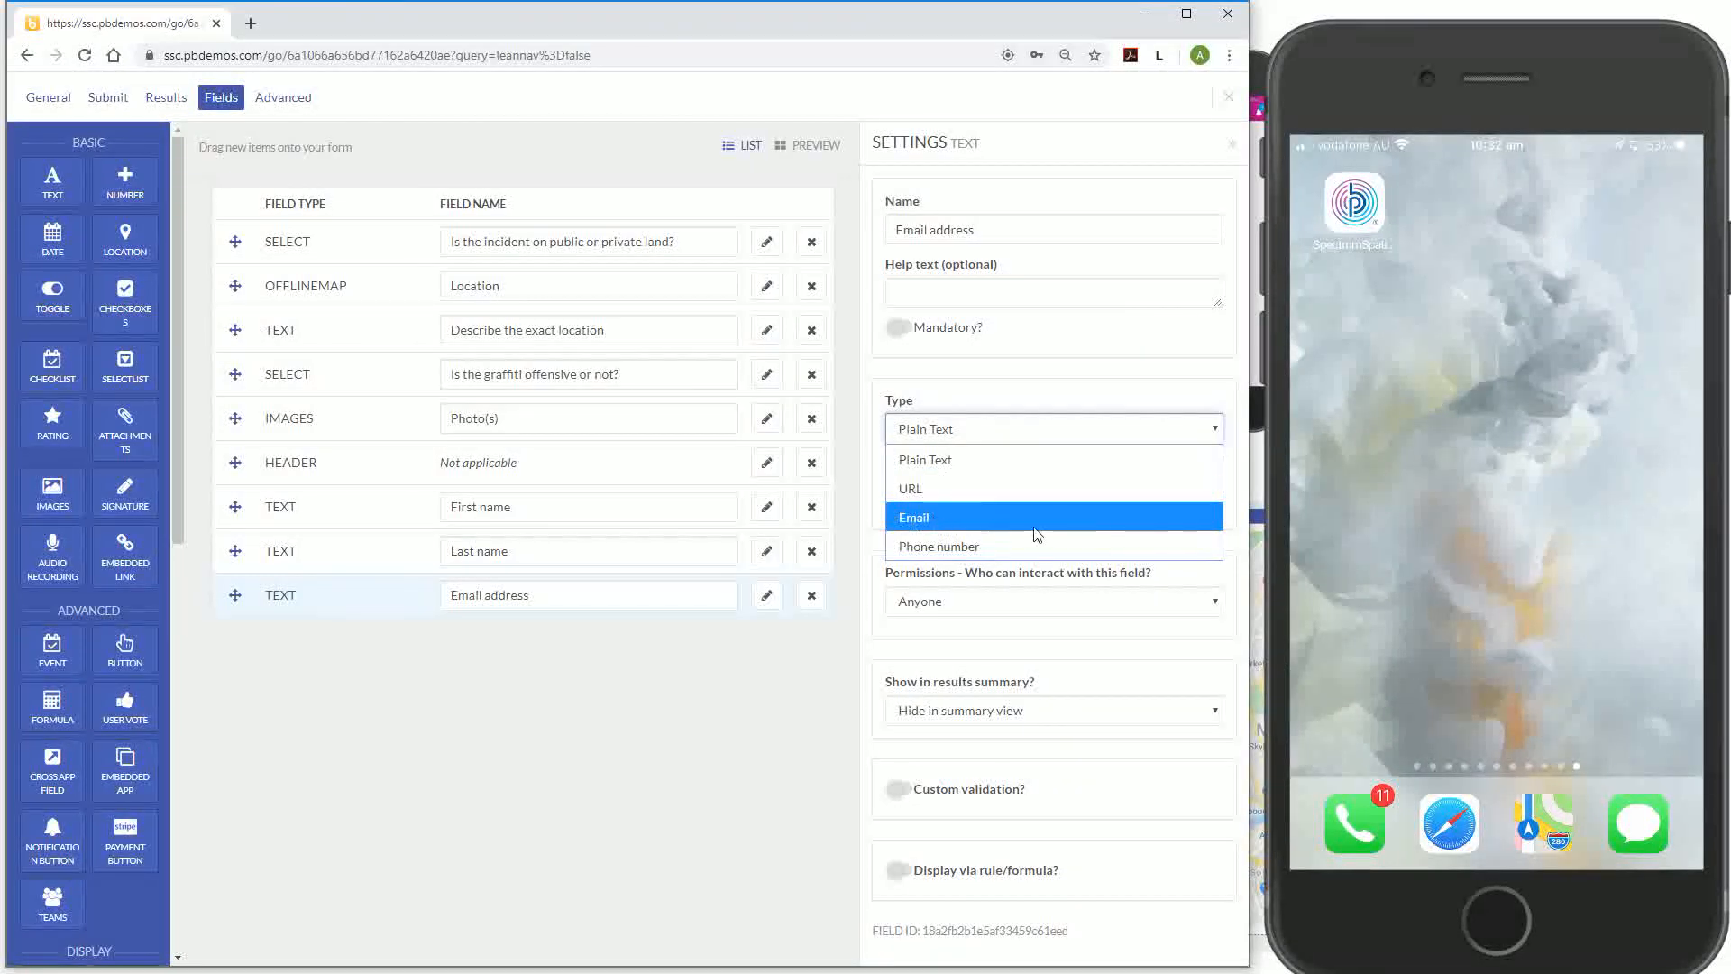
left_click(1155, 527)
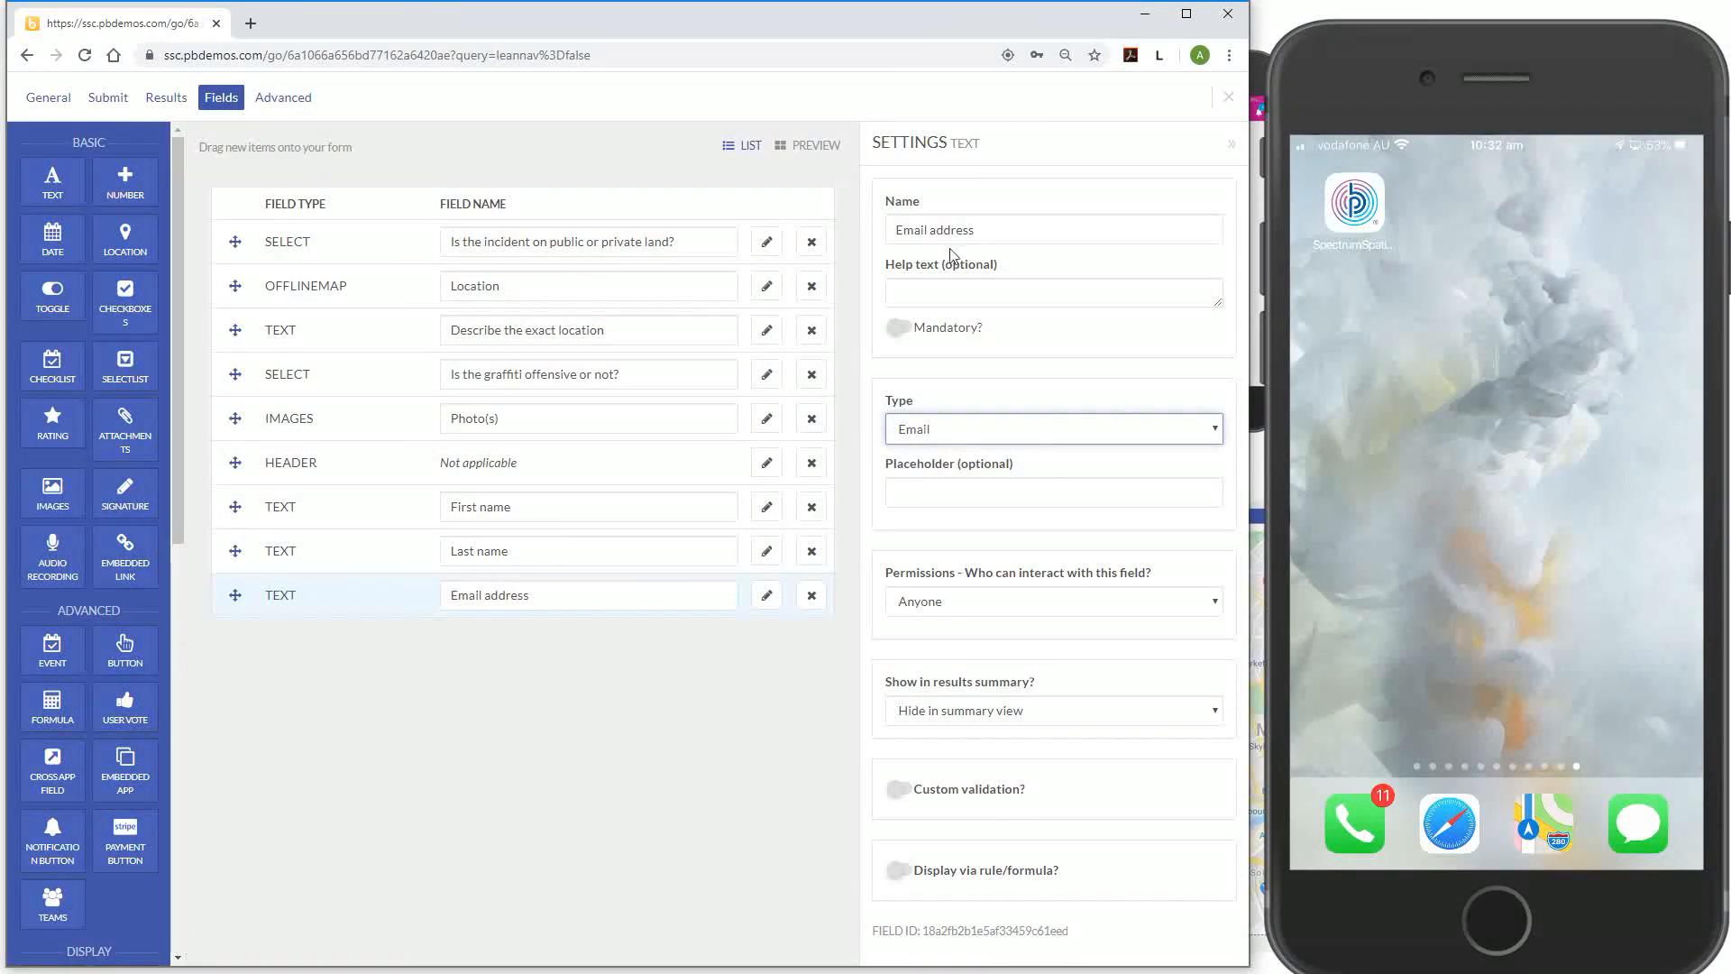
left_click(966, 286)
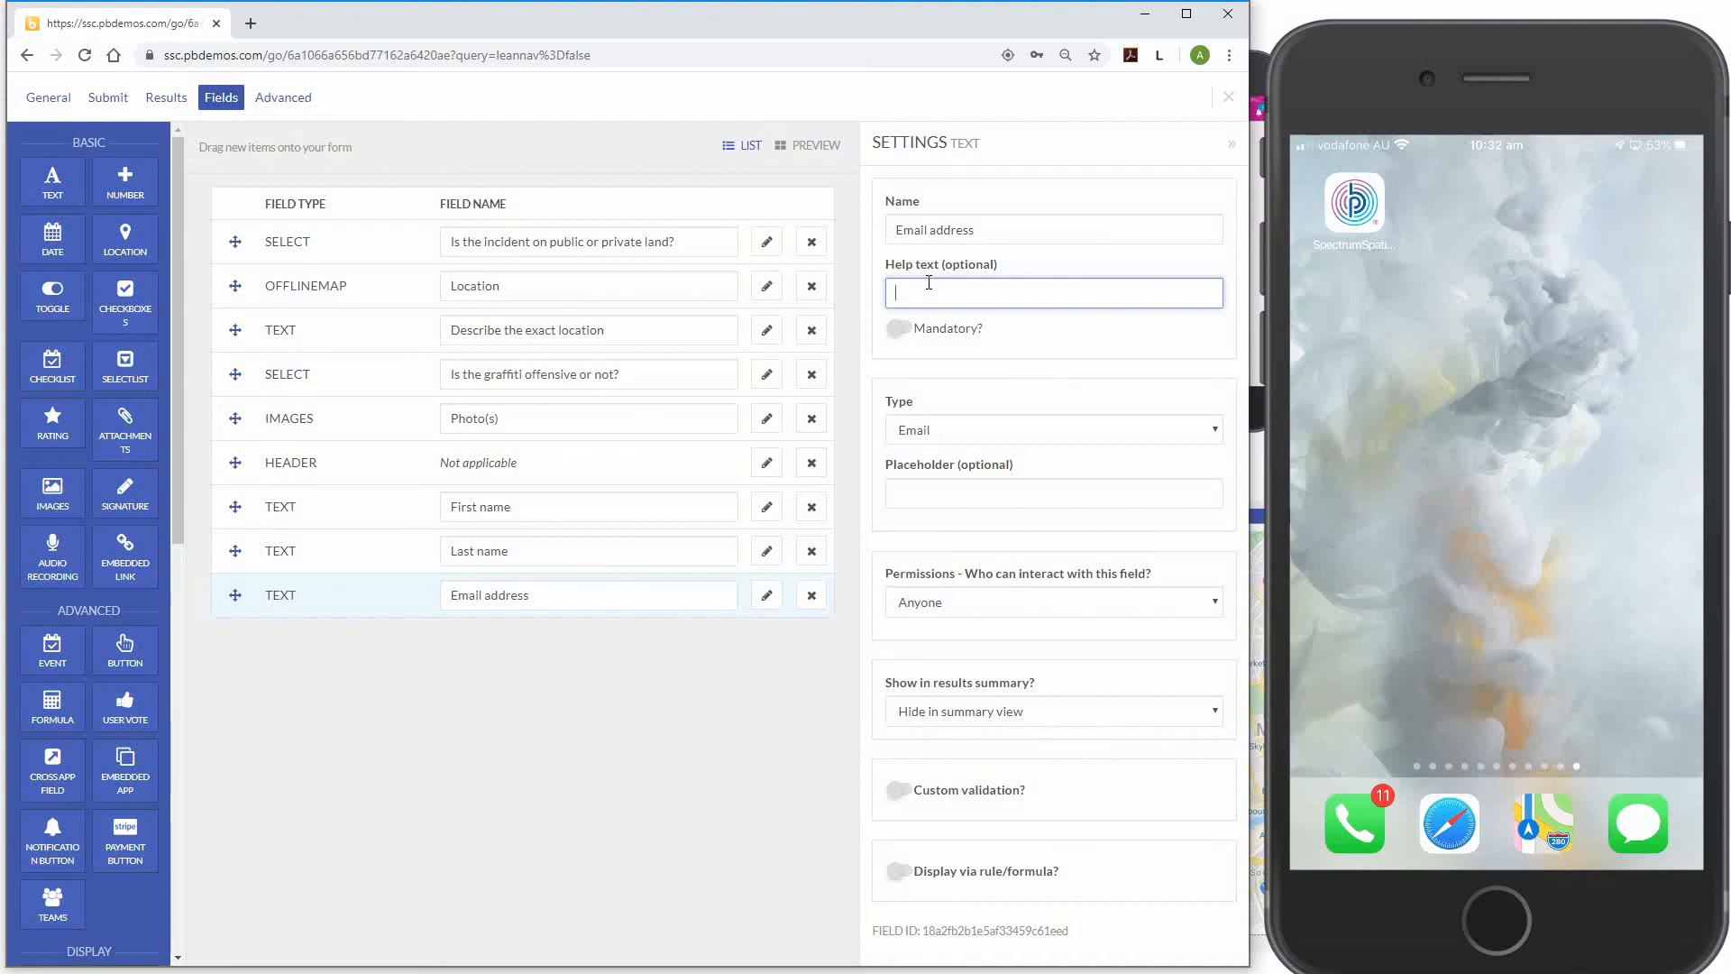
left_click(997, 498)
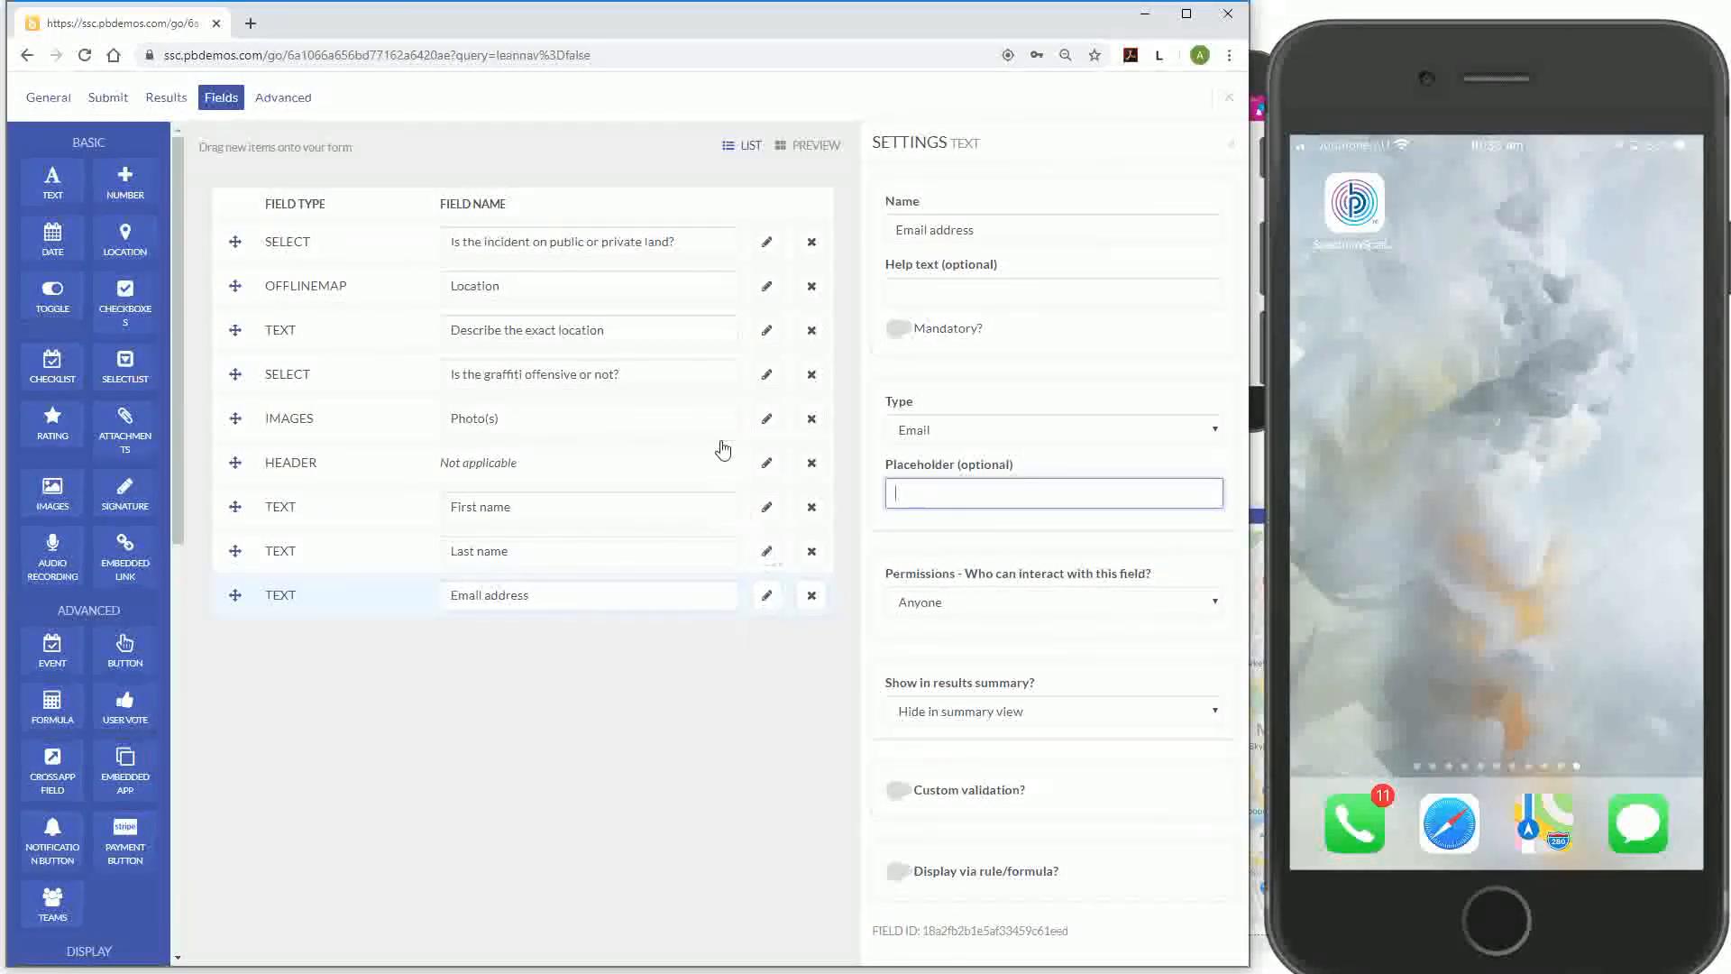
Make the public-or-private-land question mandatory, then preview the form
left_click(764, 288)
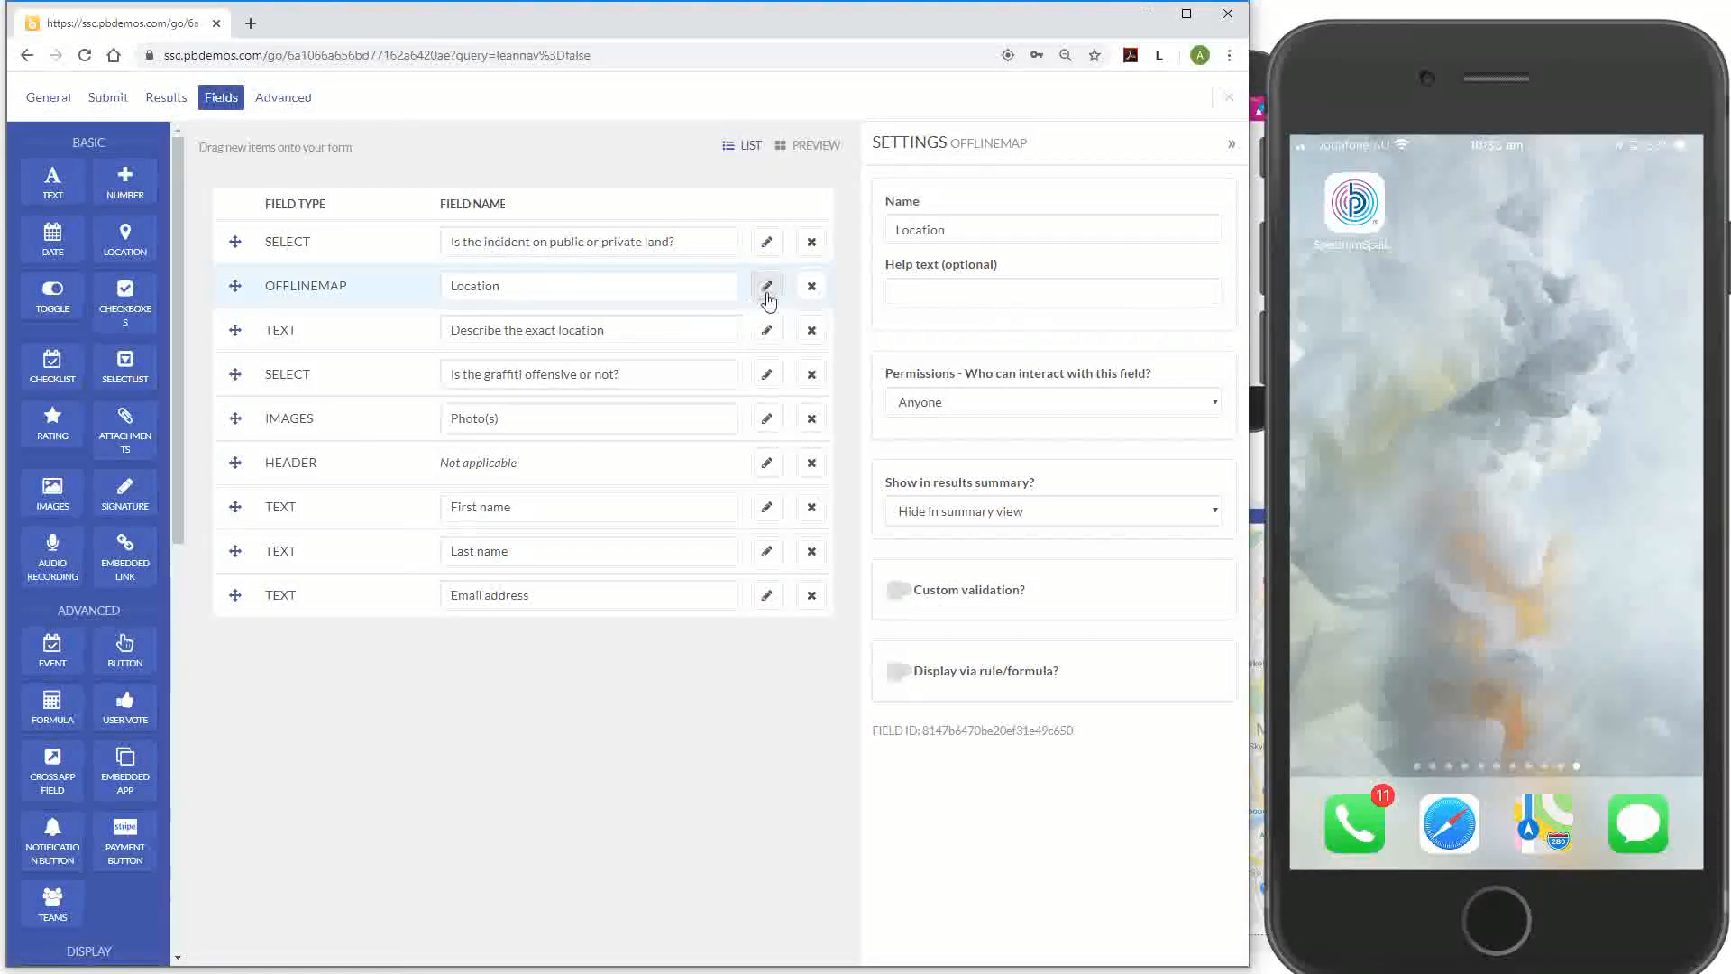
left_click(767, 243)
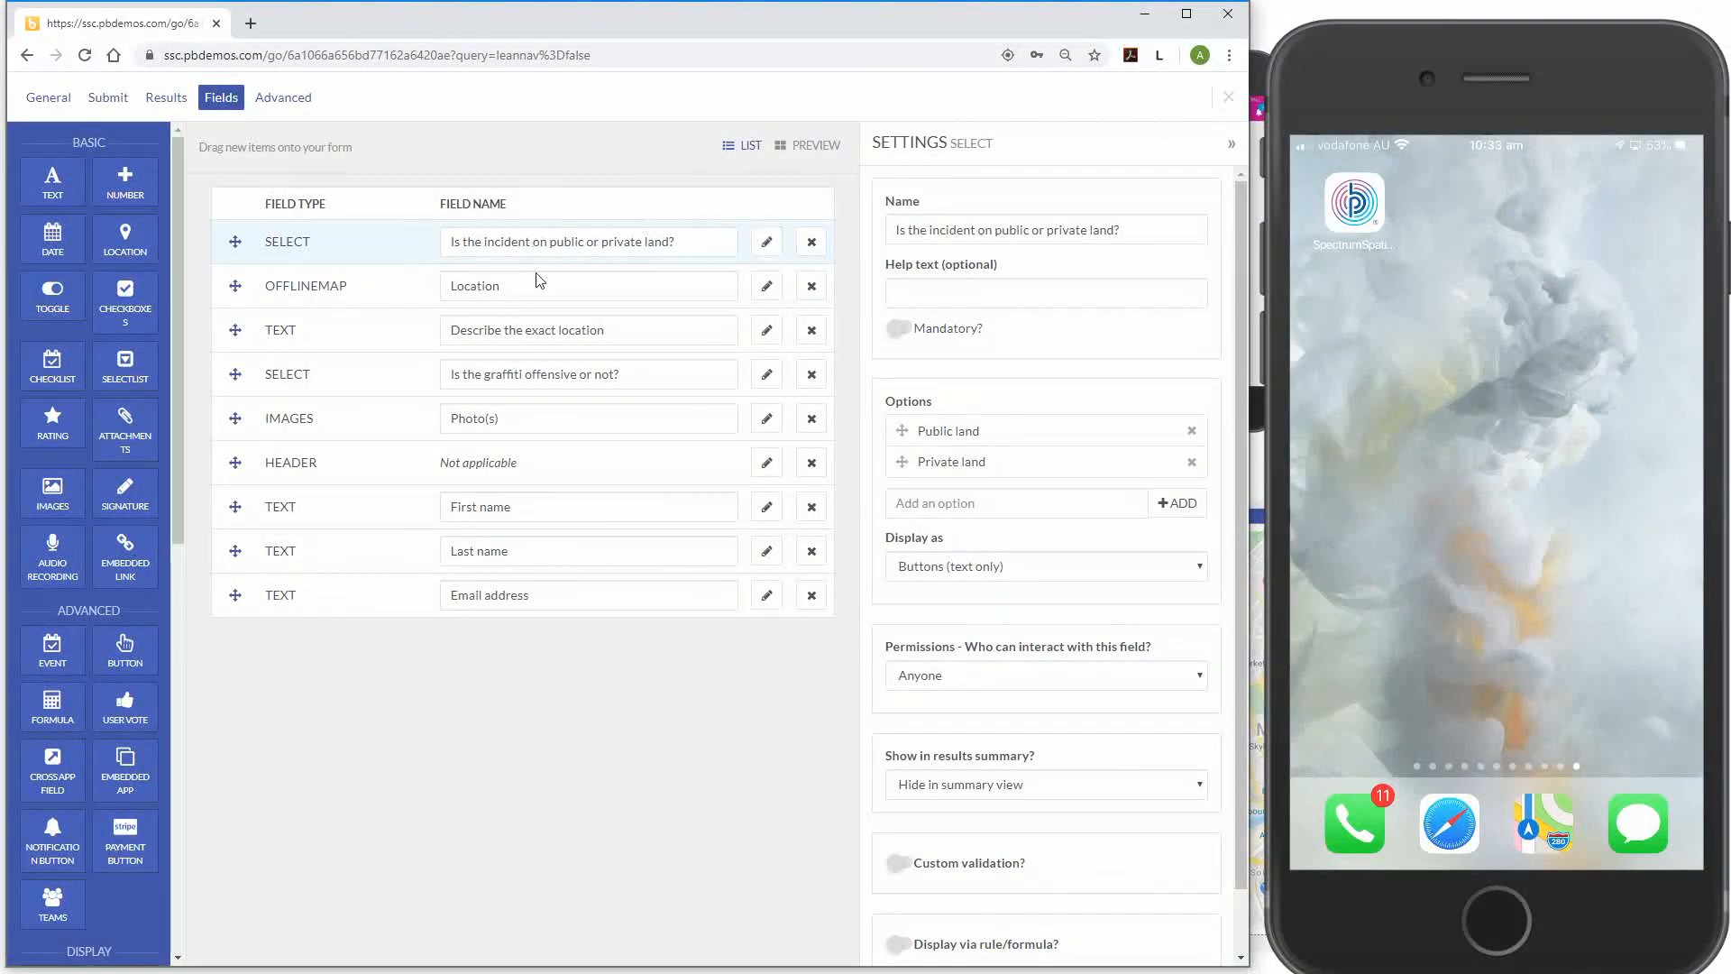
left_click(912, 333)
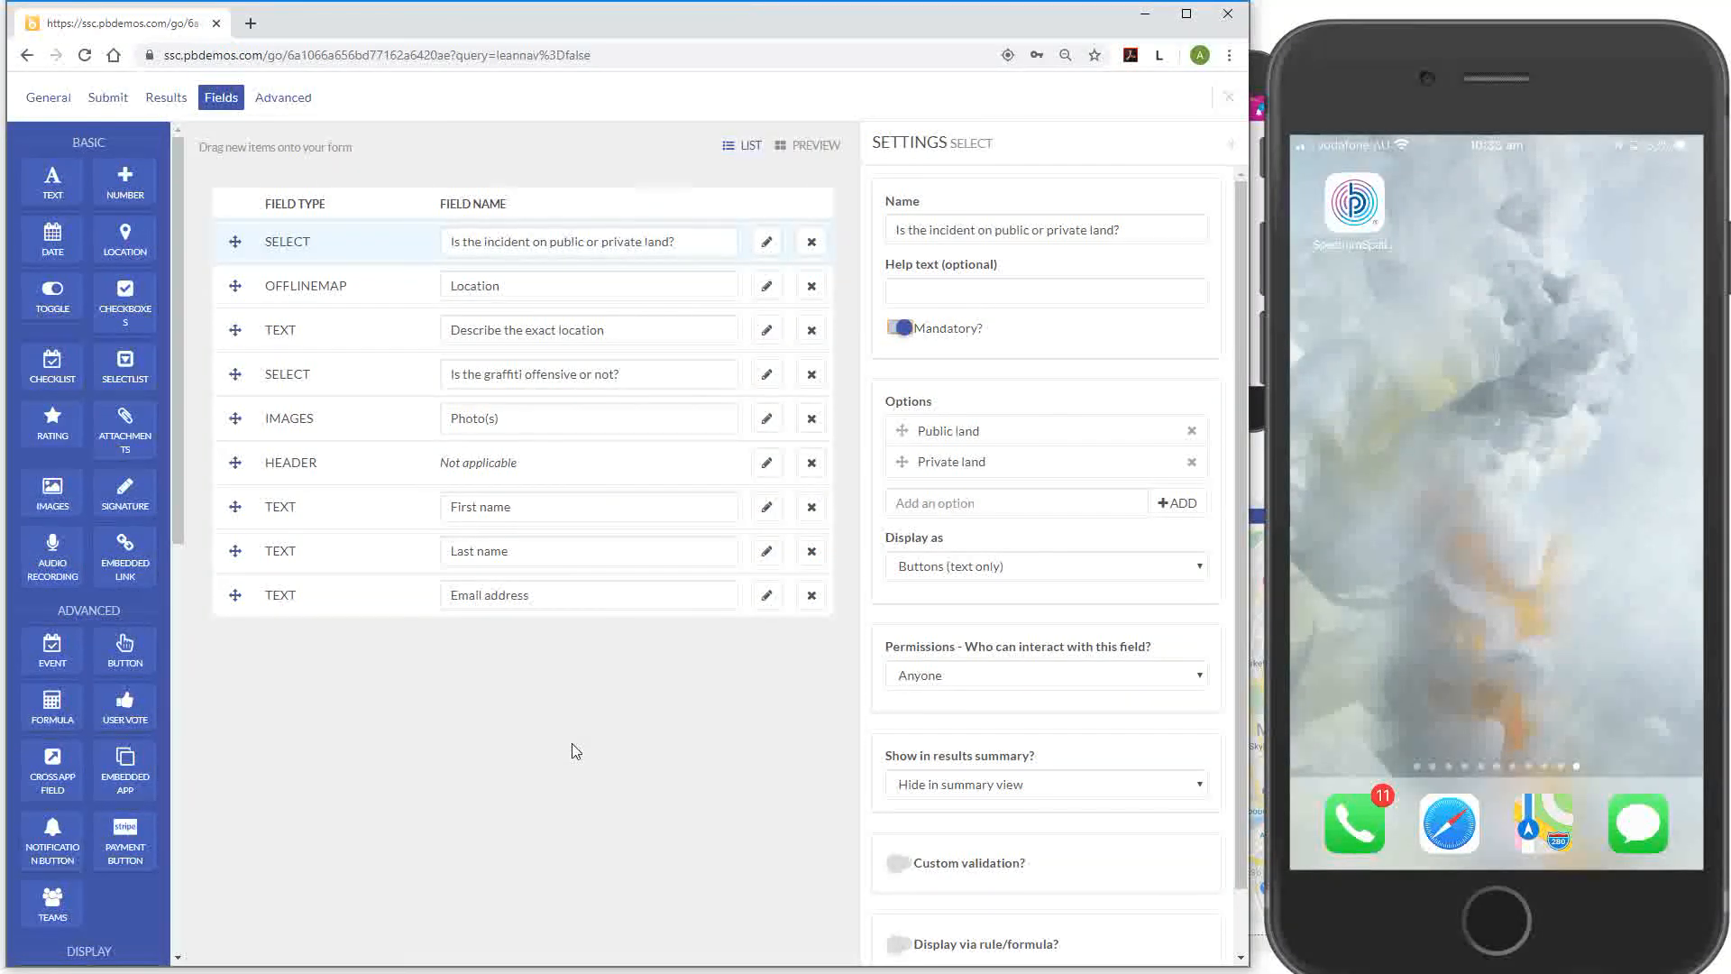
left_click(814, 147)
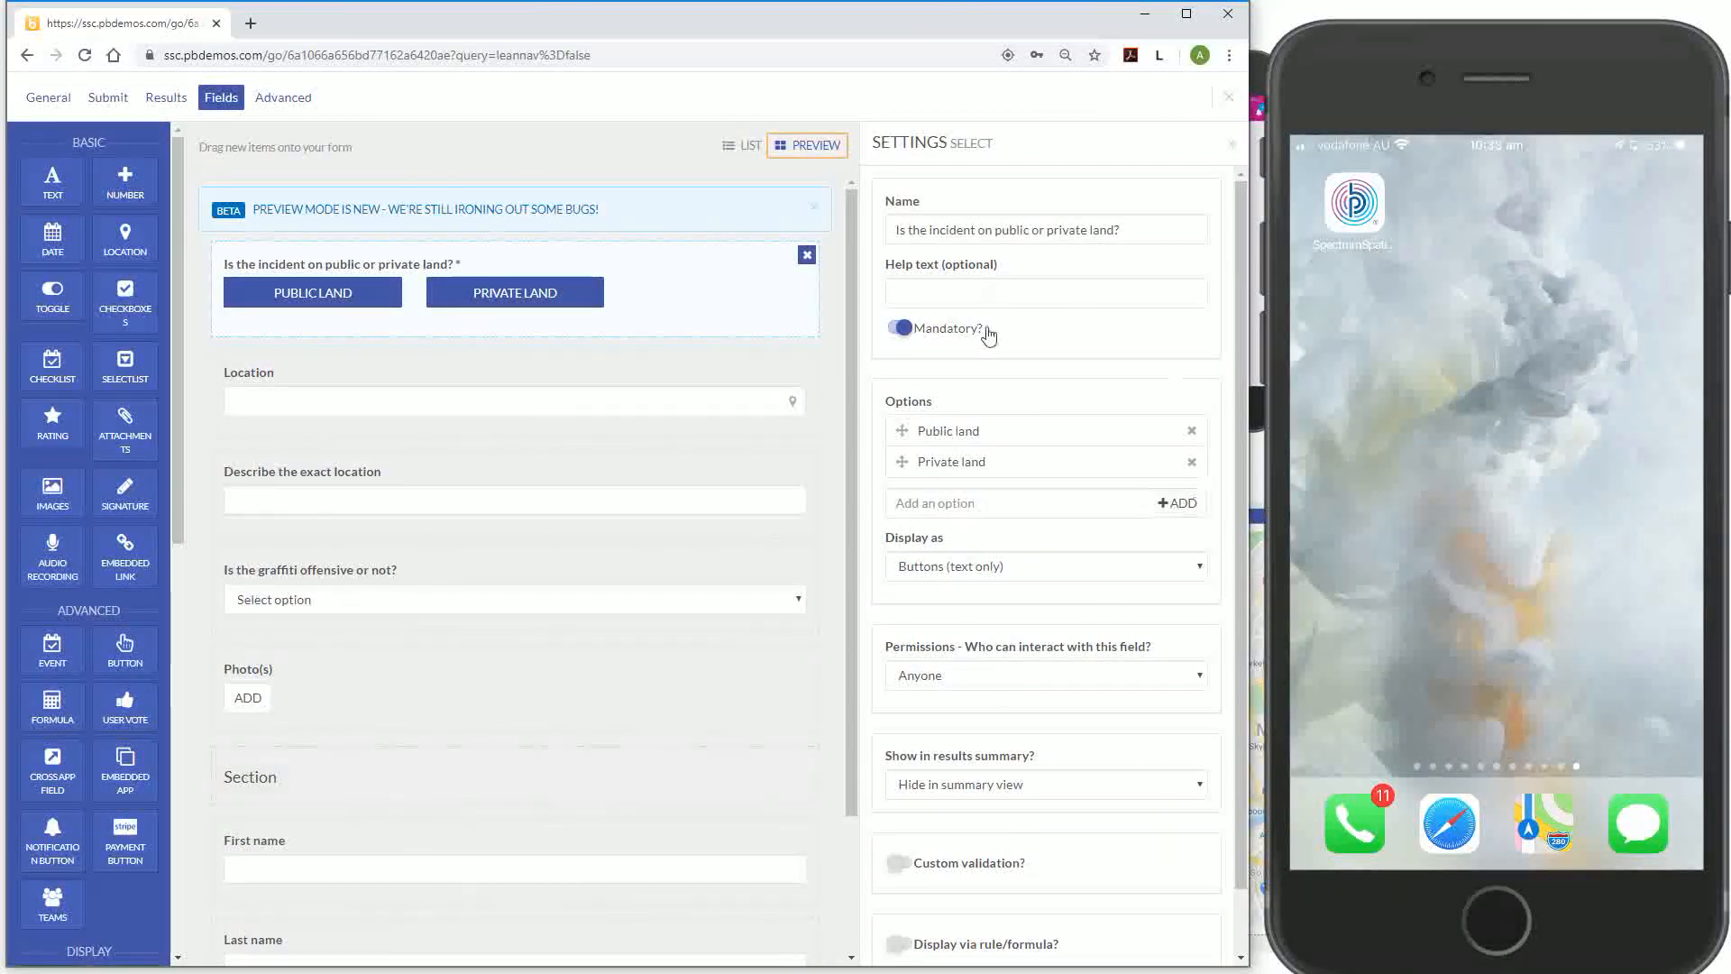
Close the form editor, add a blank row to My report, and open its Detail view
left_click(1229, 98)
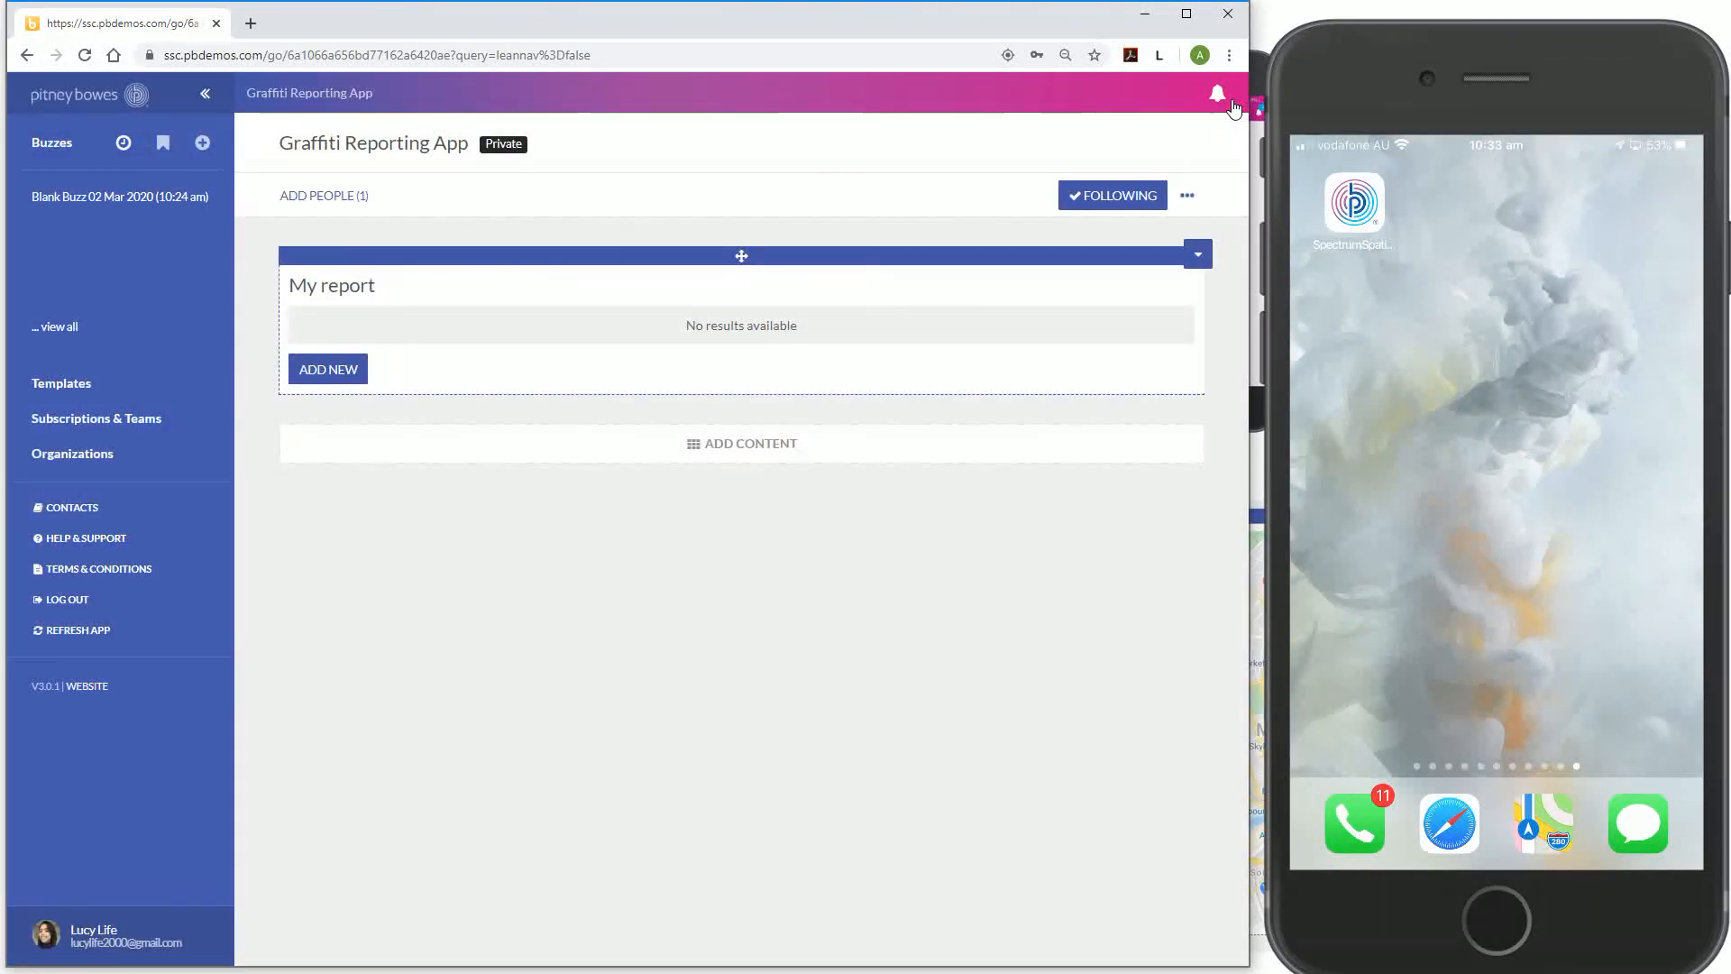
left_click(324, 380)
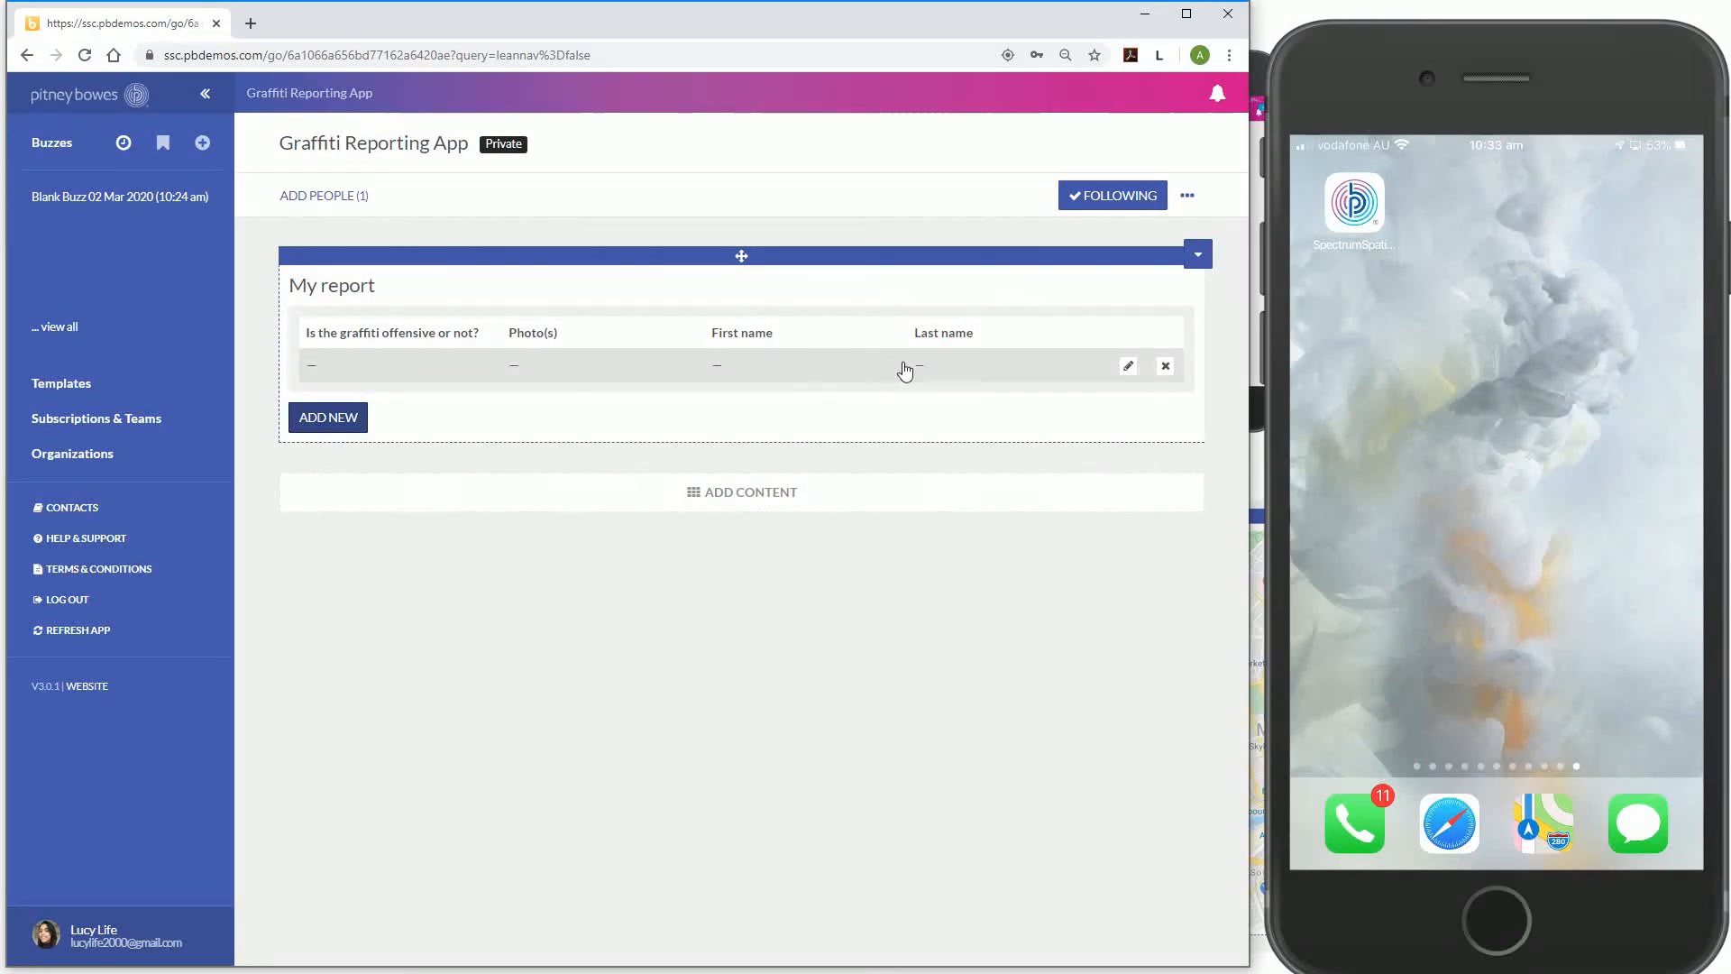
left_click(1128, 368)
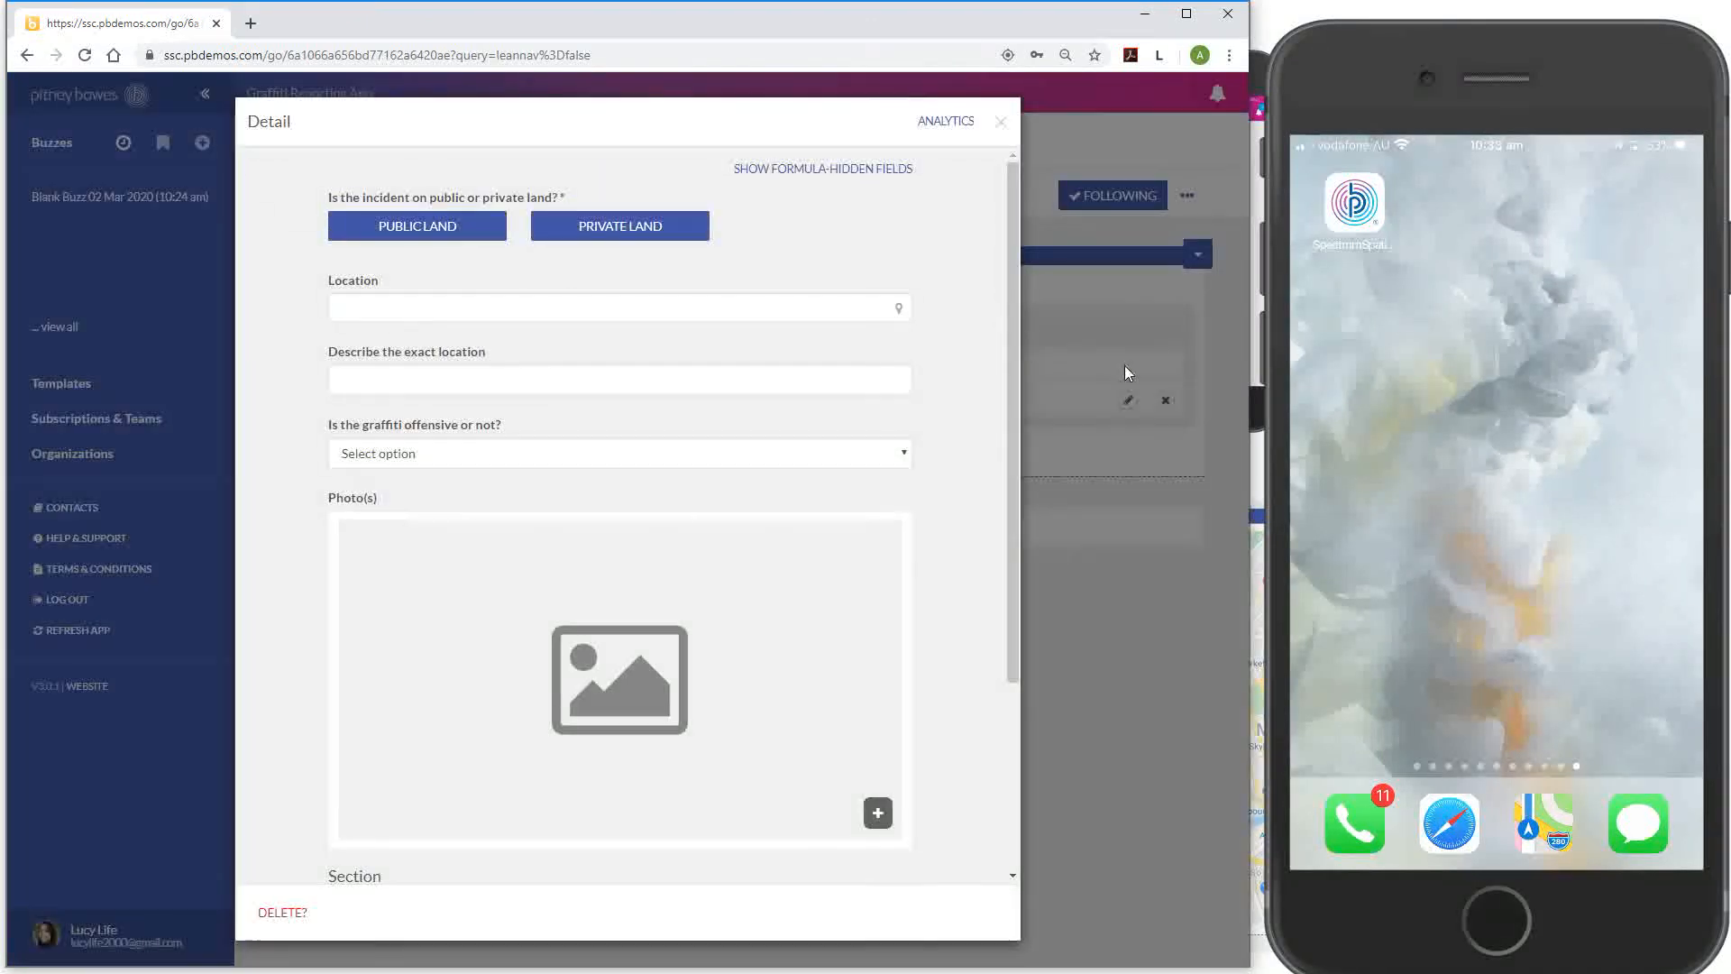
left_click(999, 124)
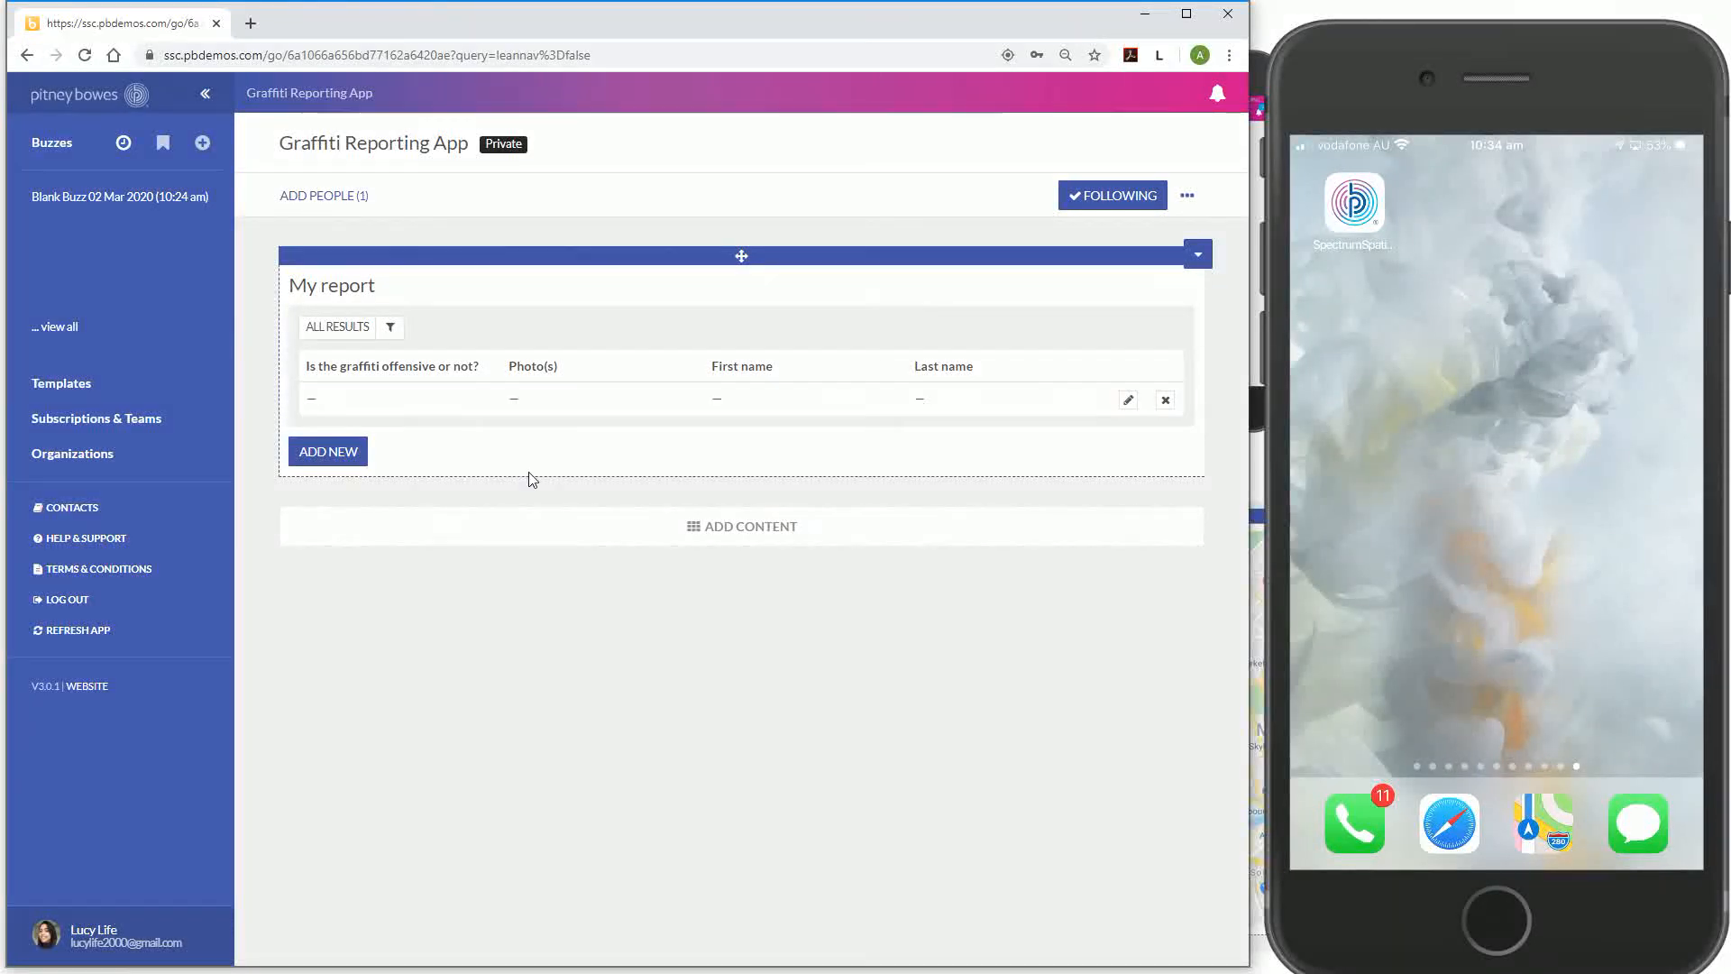
left_click(584, 406)
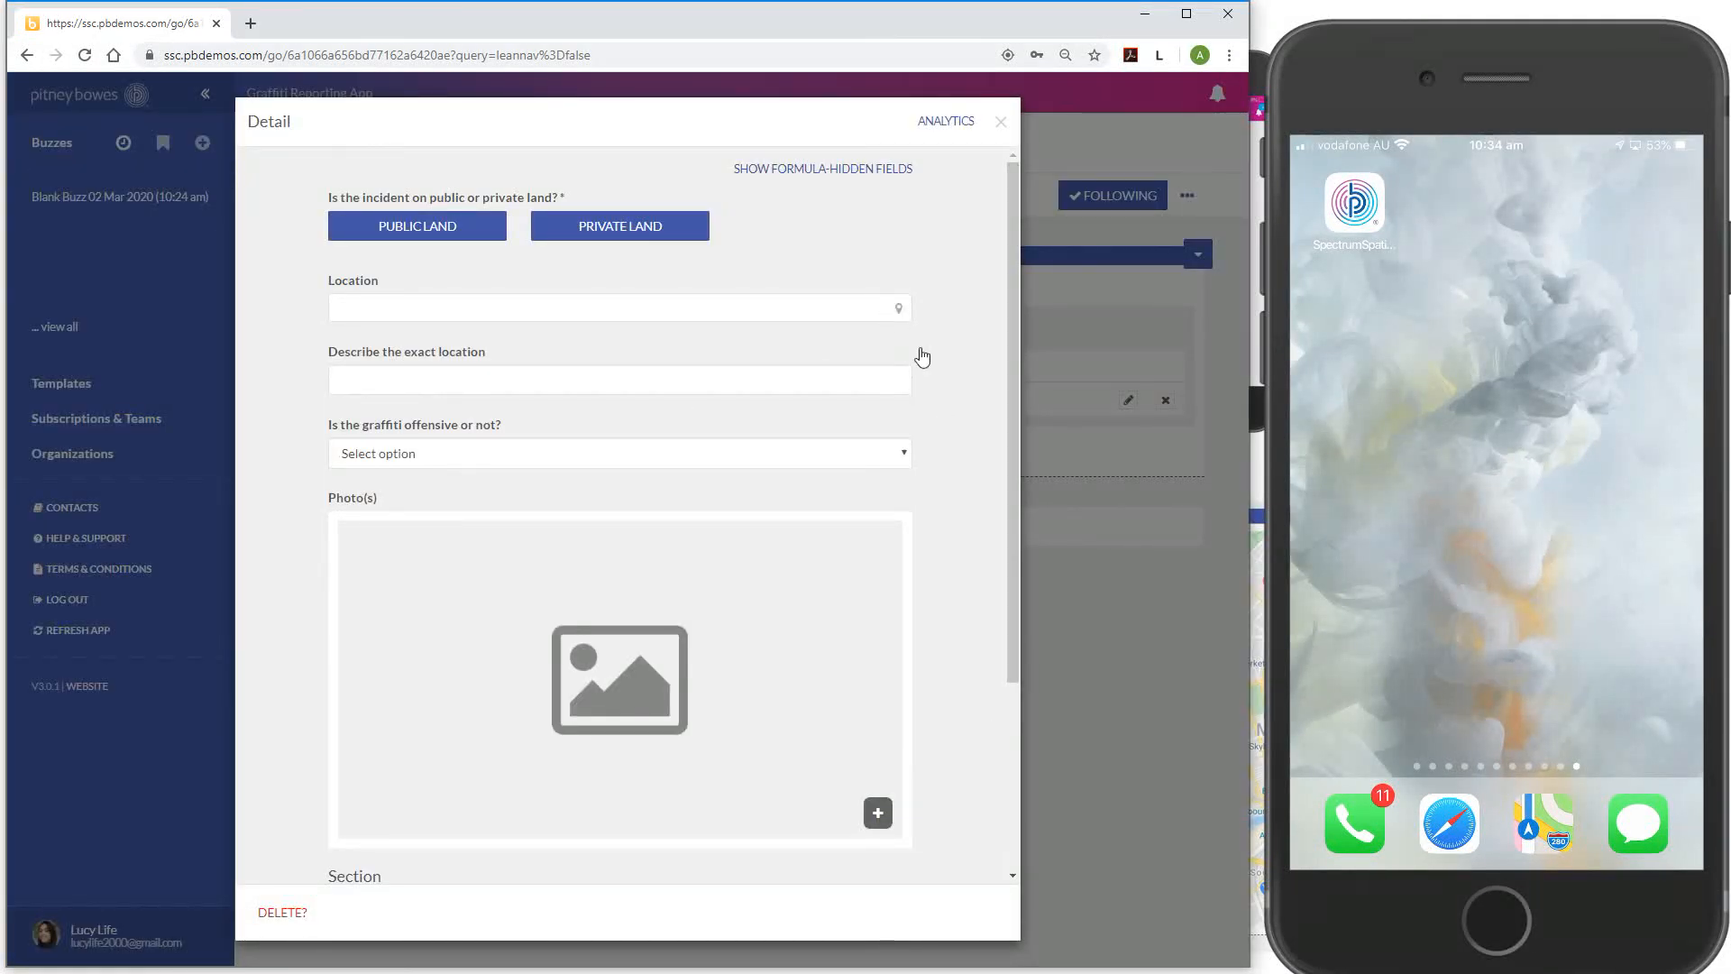
scroll(970, 565, "down", 3)
scroll(970, 565, "up", 3)
In My report's Submit properties, set Who can add rows to Anyone and Submit form to Modal form
left_click(1004, 126)
left_click(1197, 255)
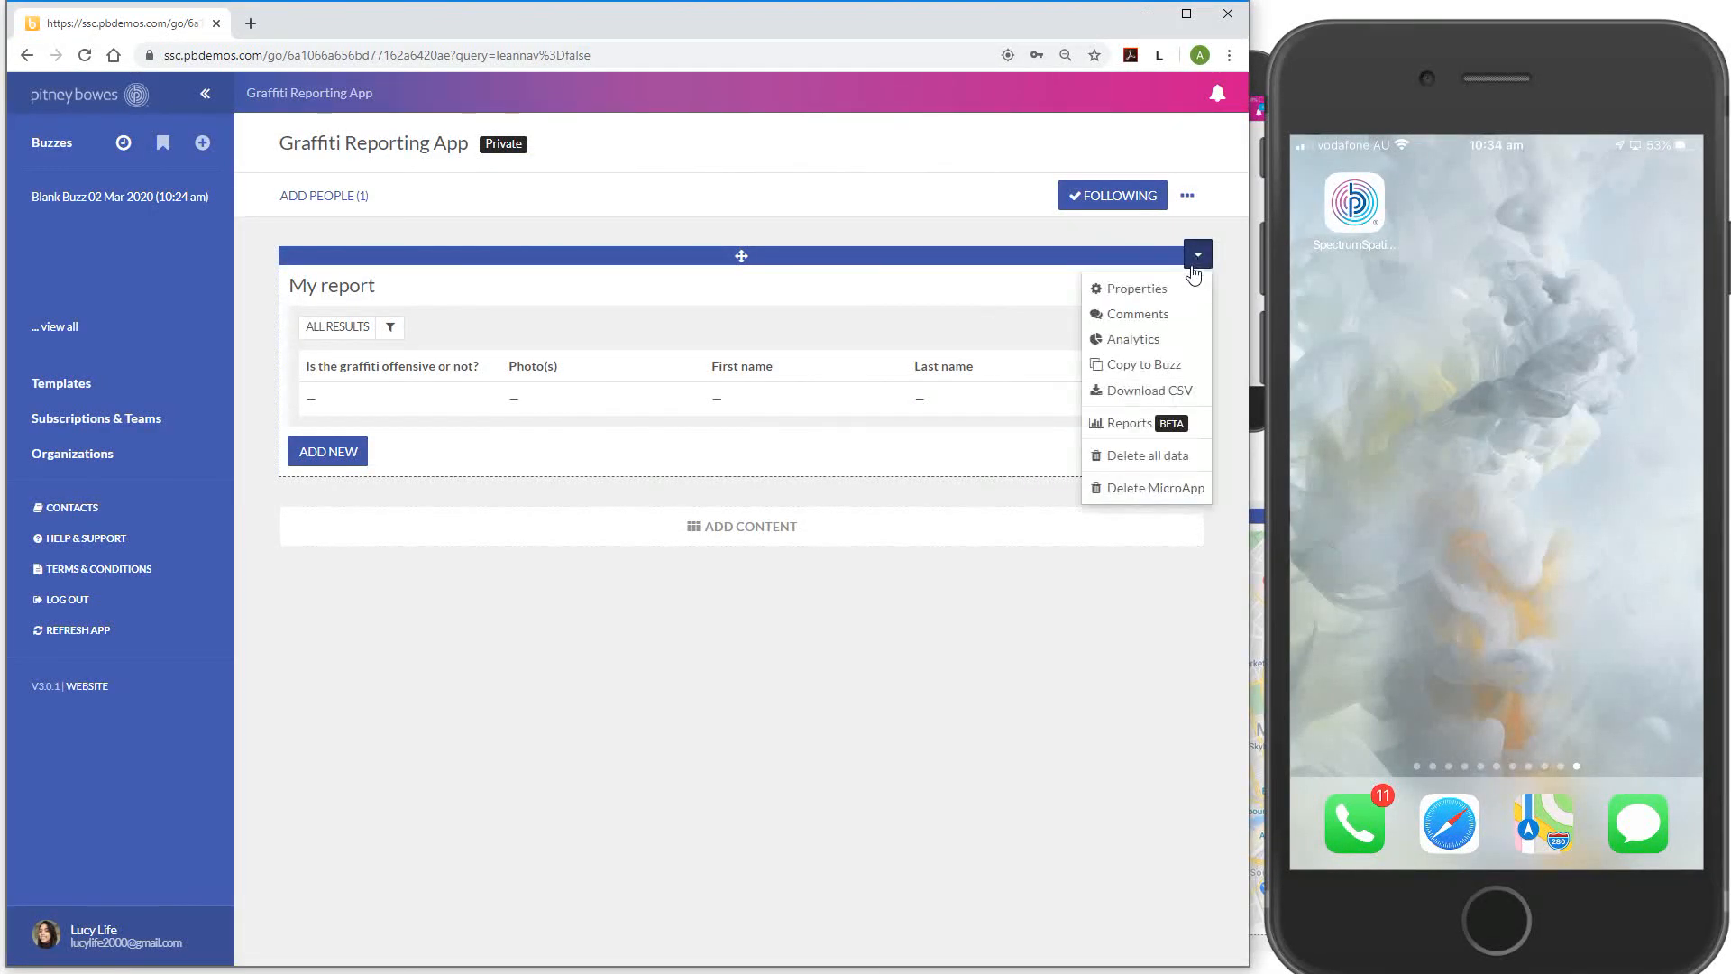
left_click(1180, 298)
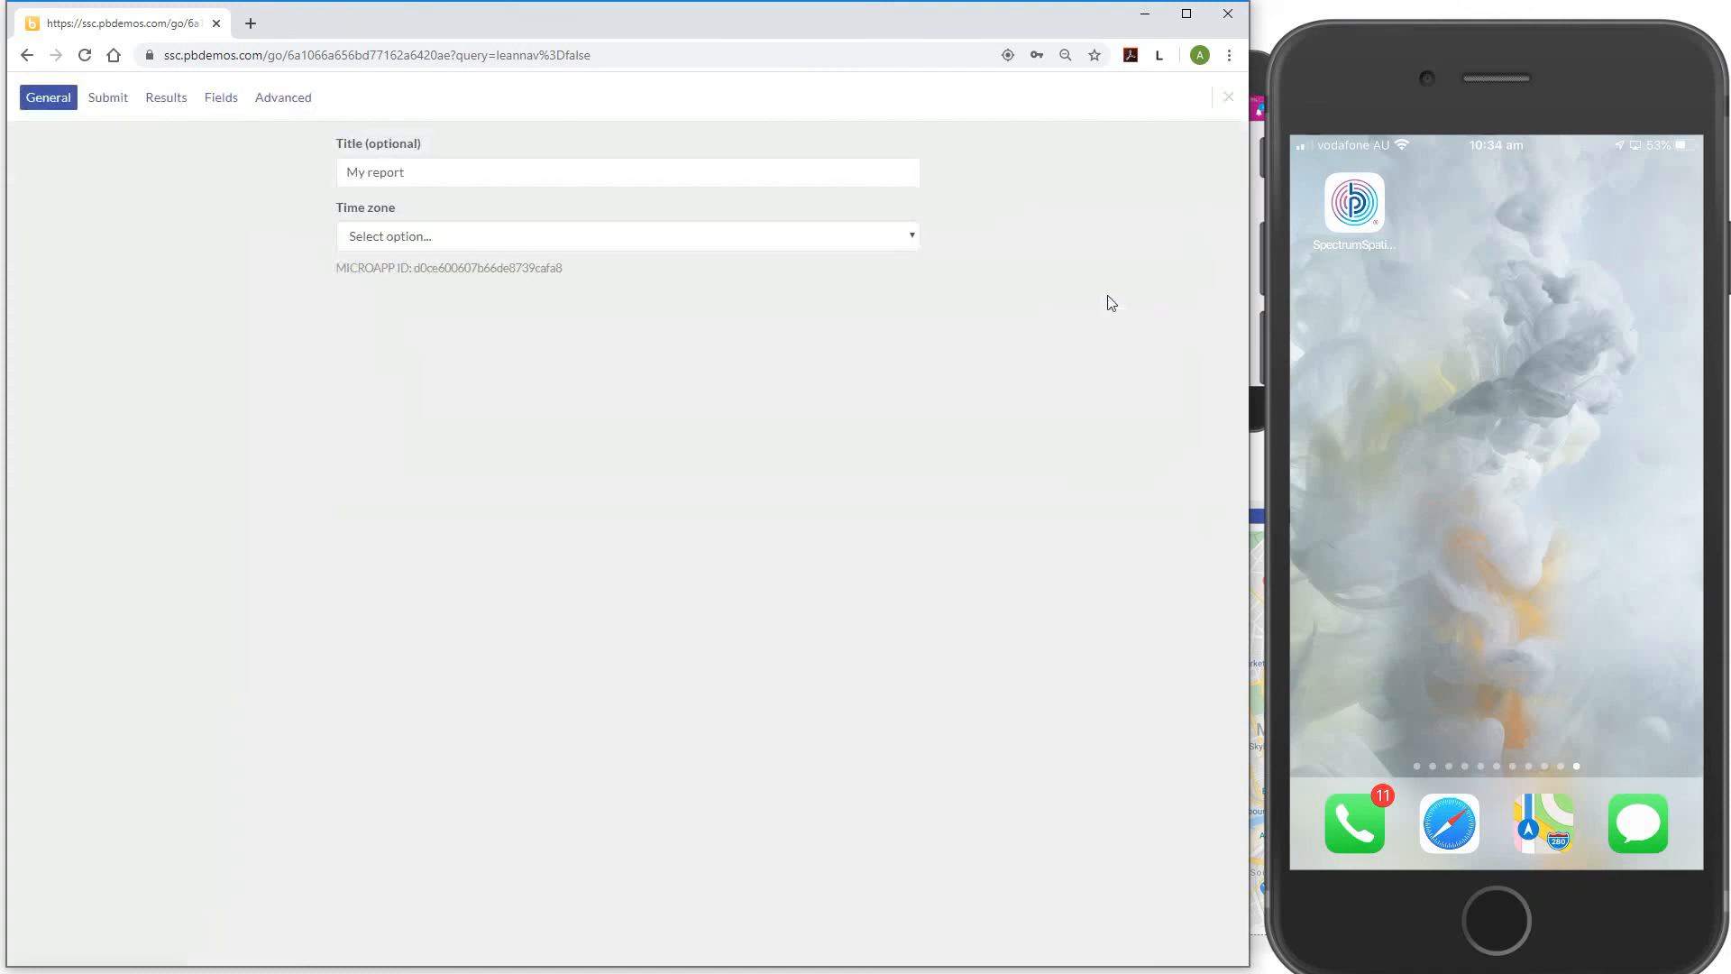
left_click(124, 104)
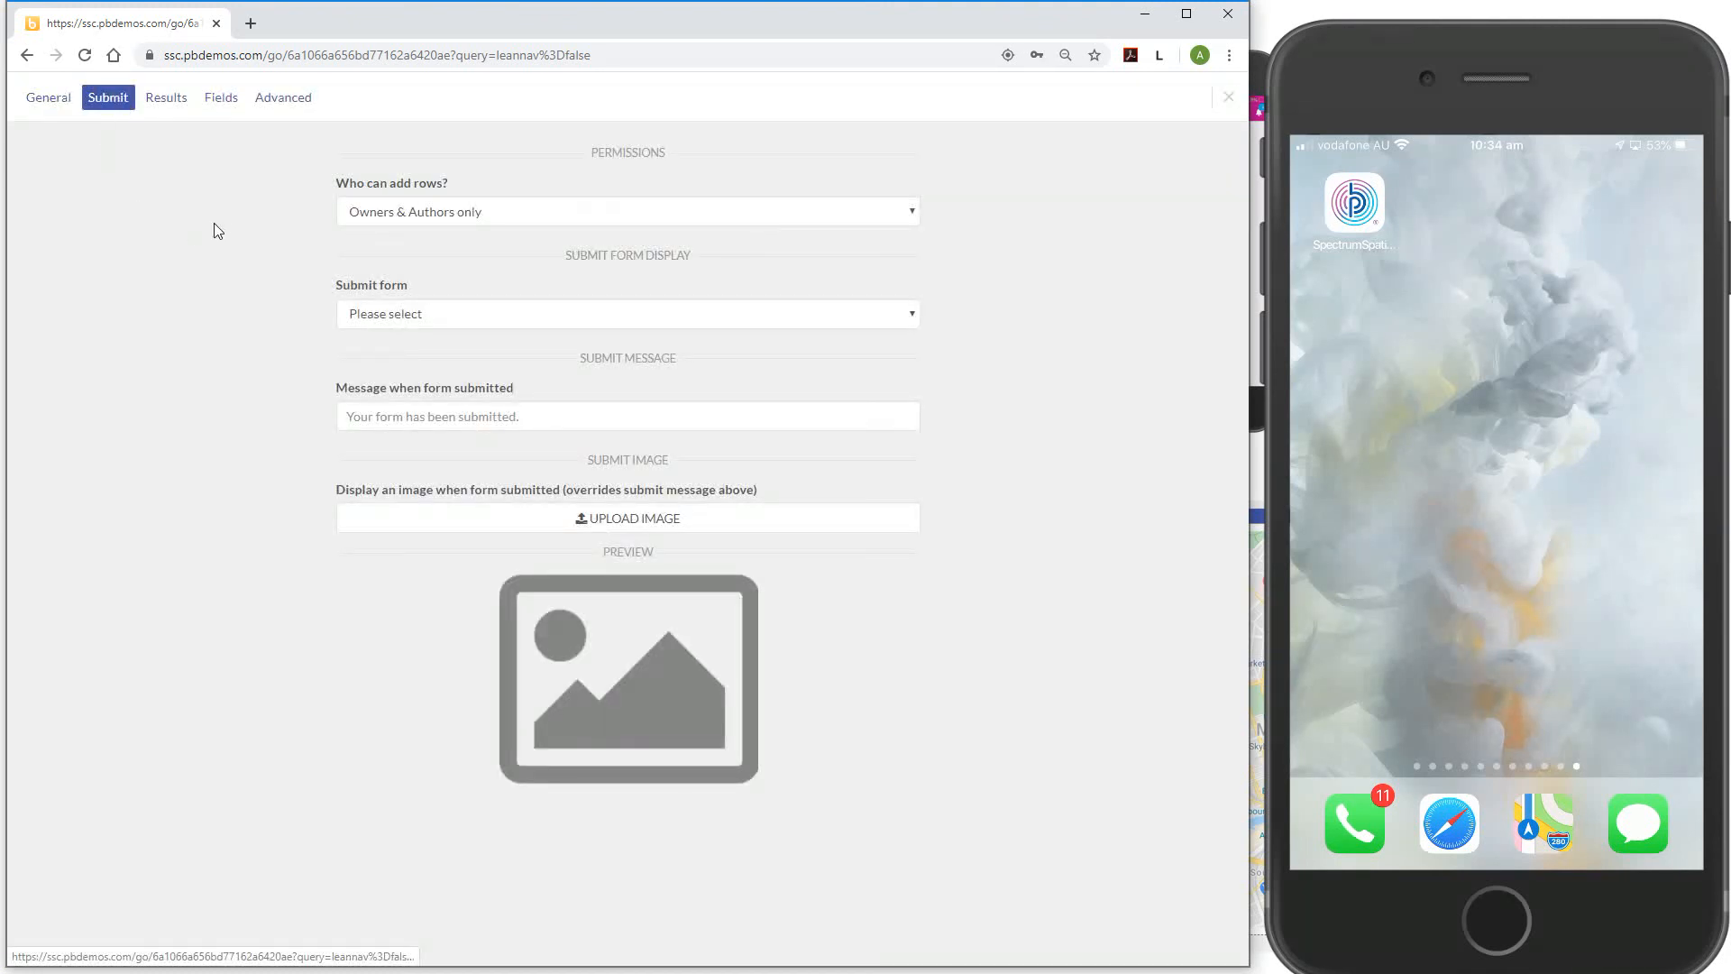
left_click(467, 213)
left_click(439, 300)
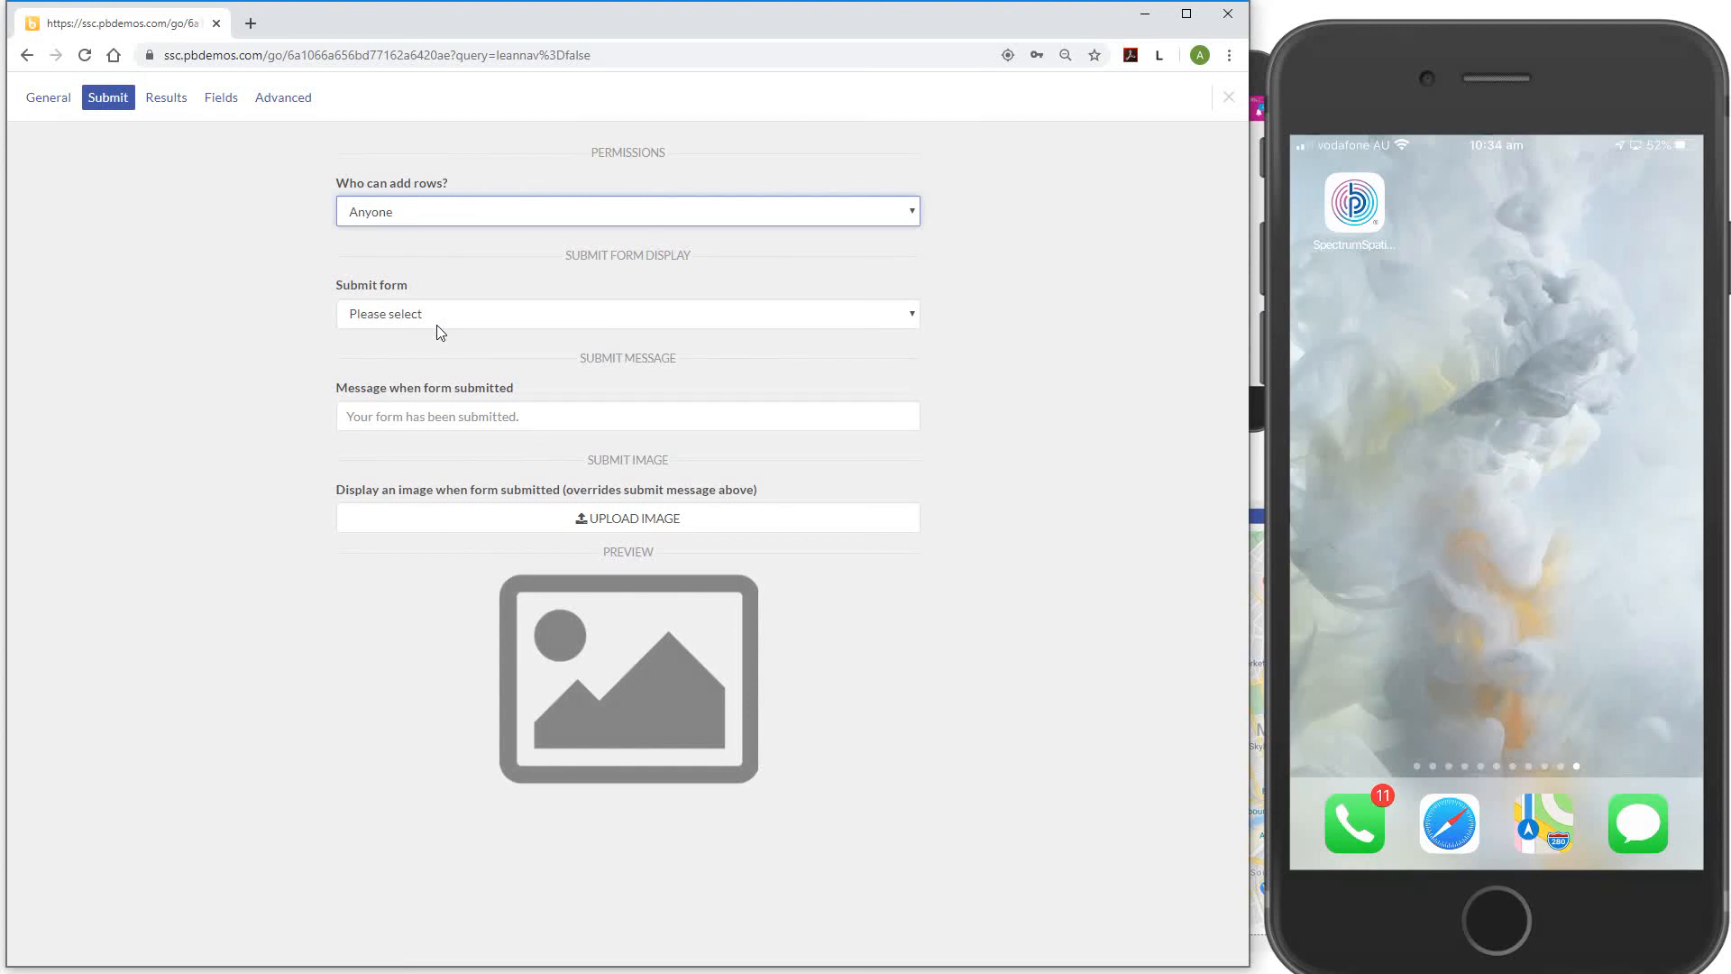
left_click(436, 318)
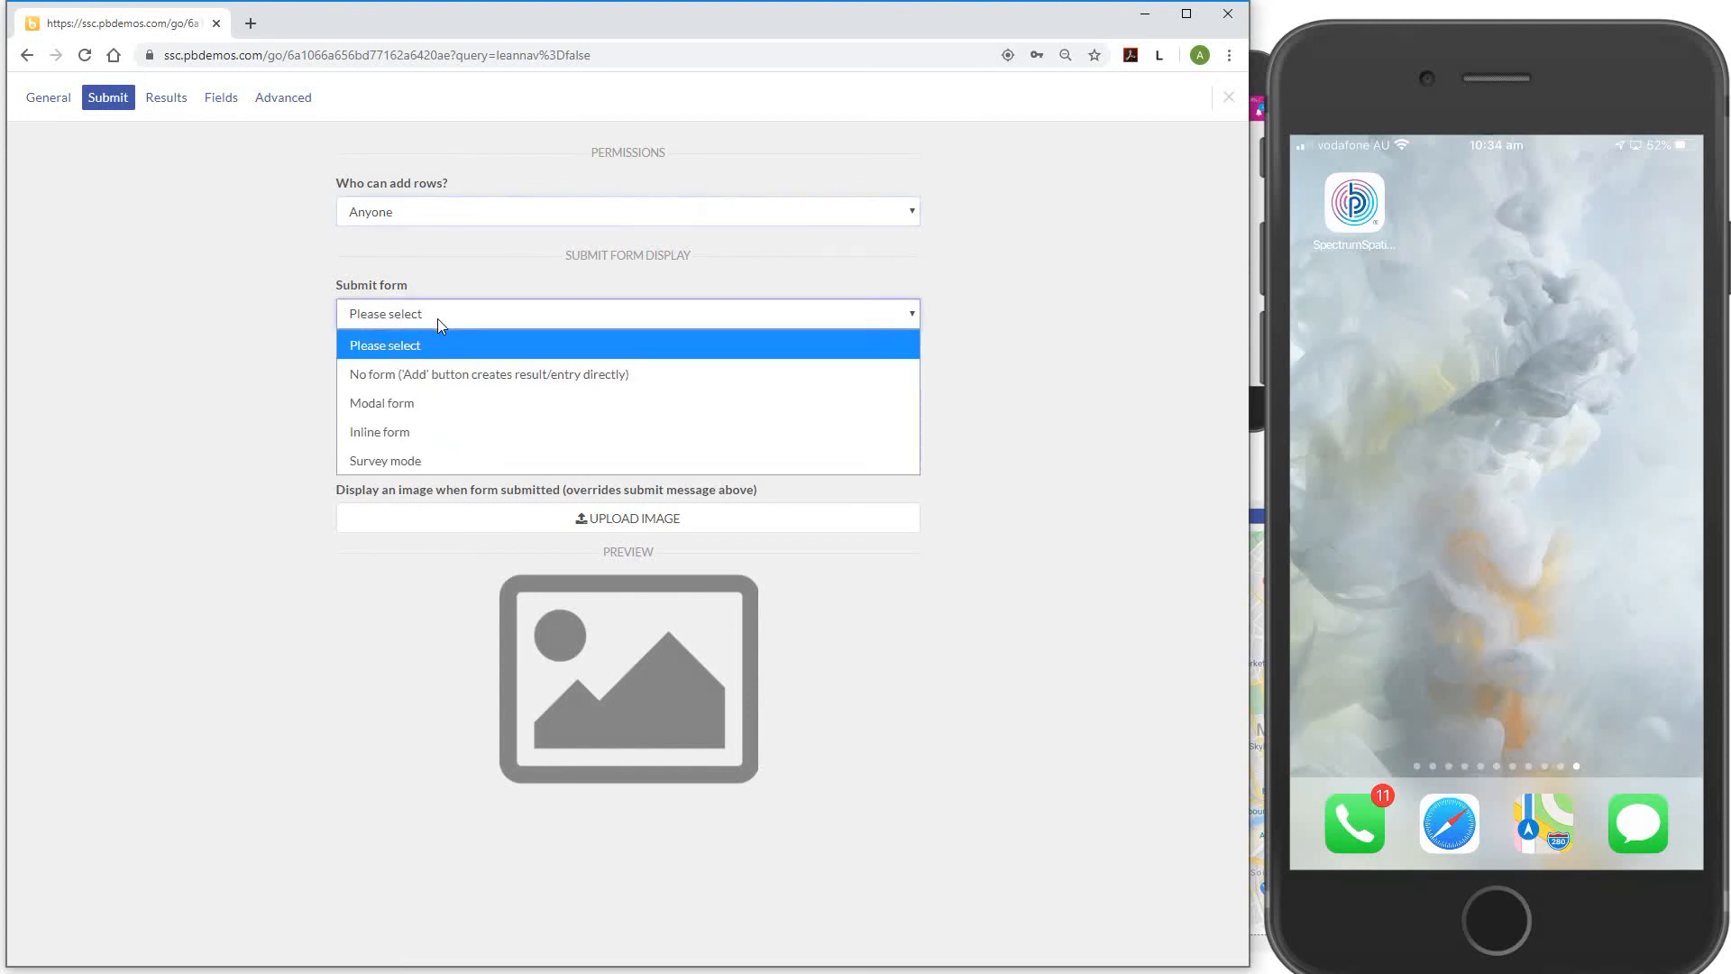
left_click(419, 405)
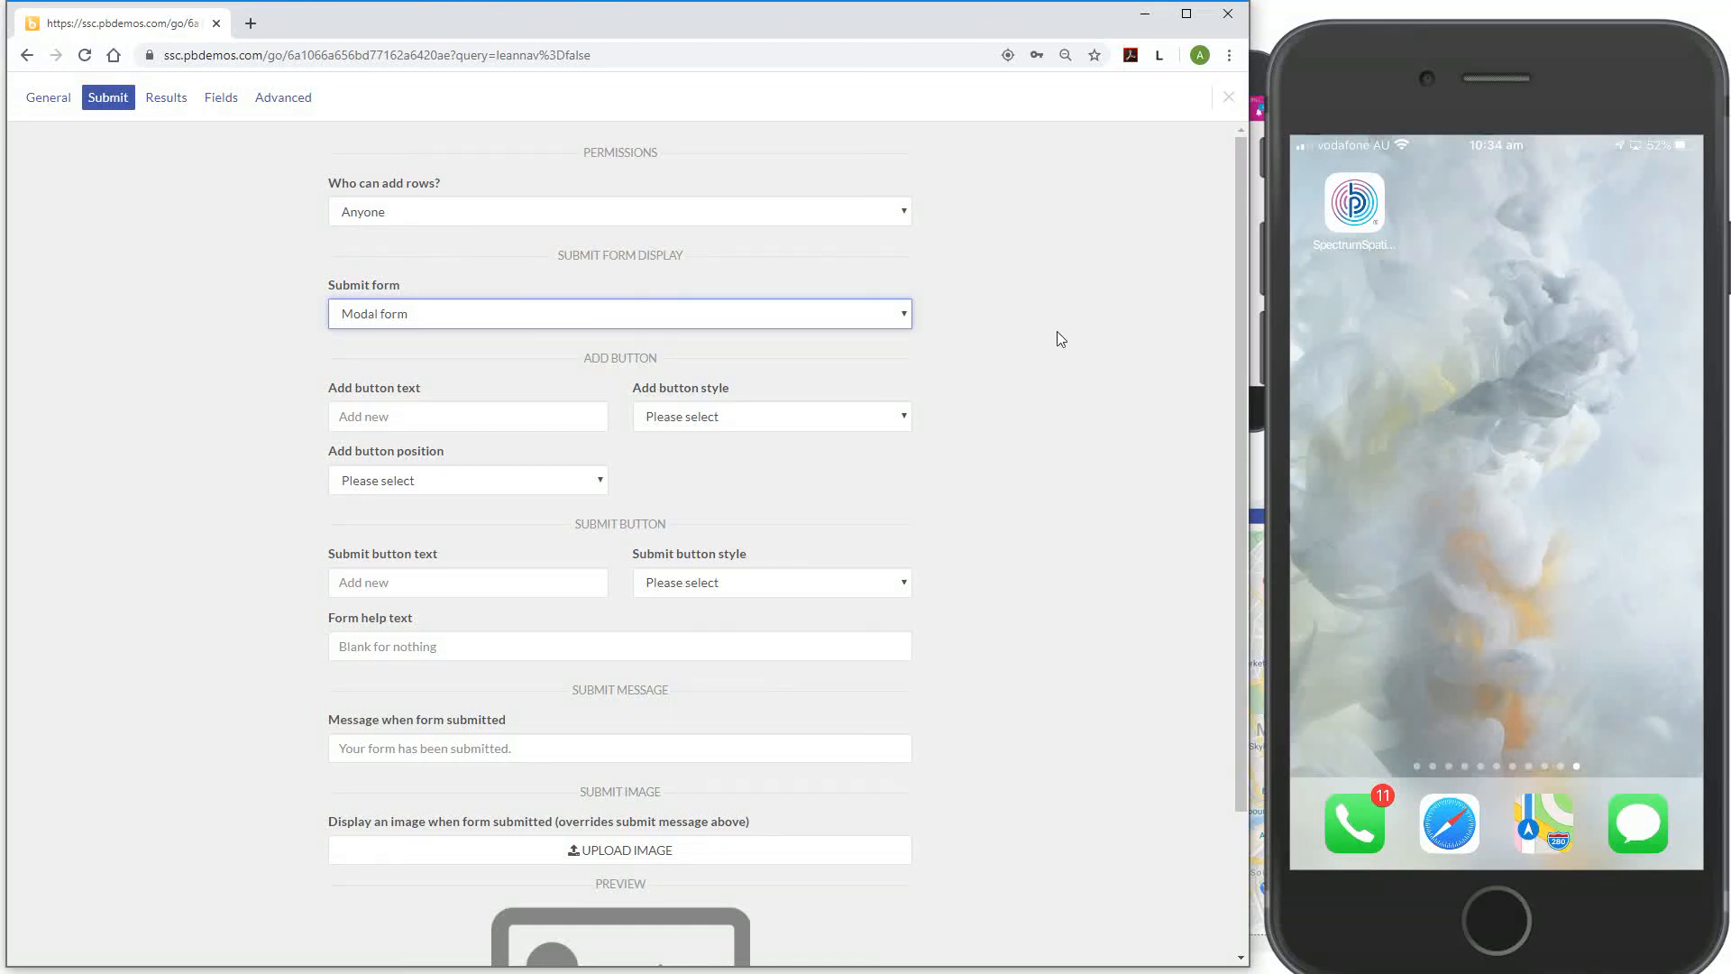
left_click(1226, 107)
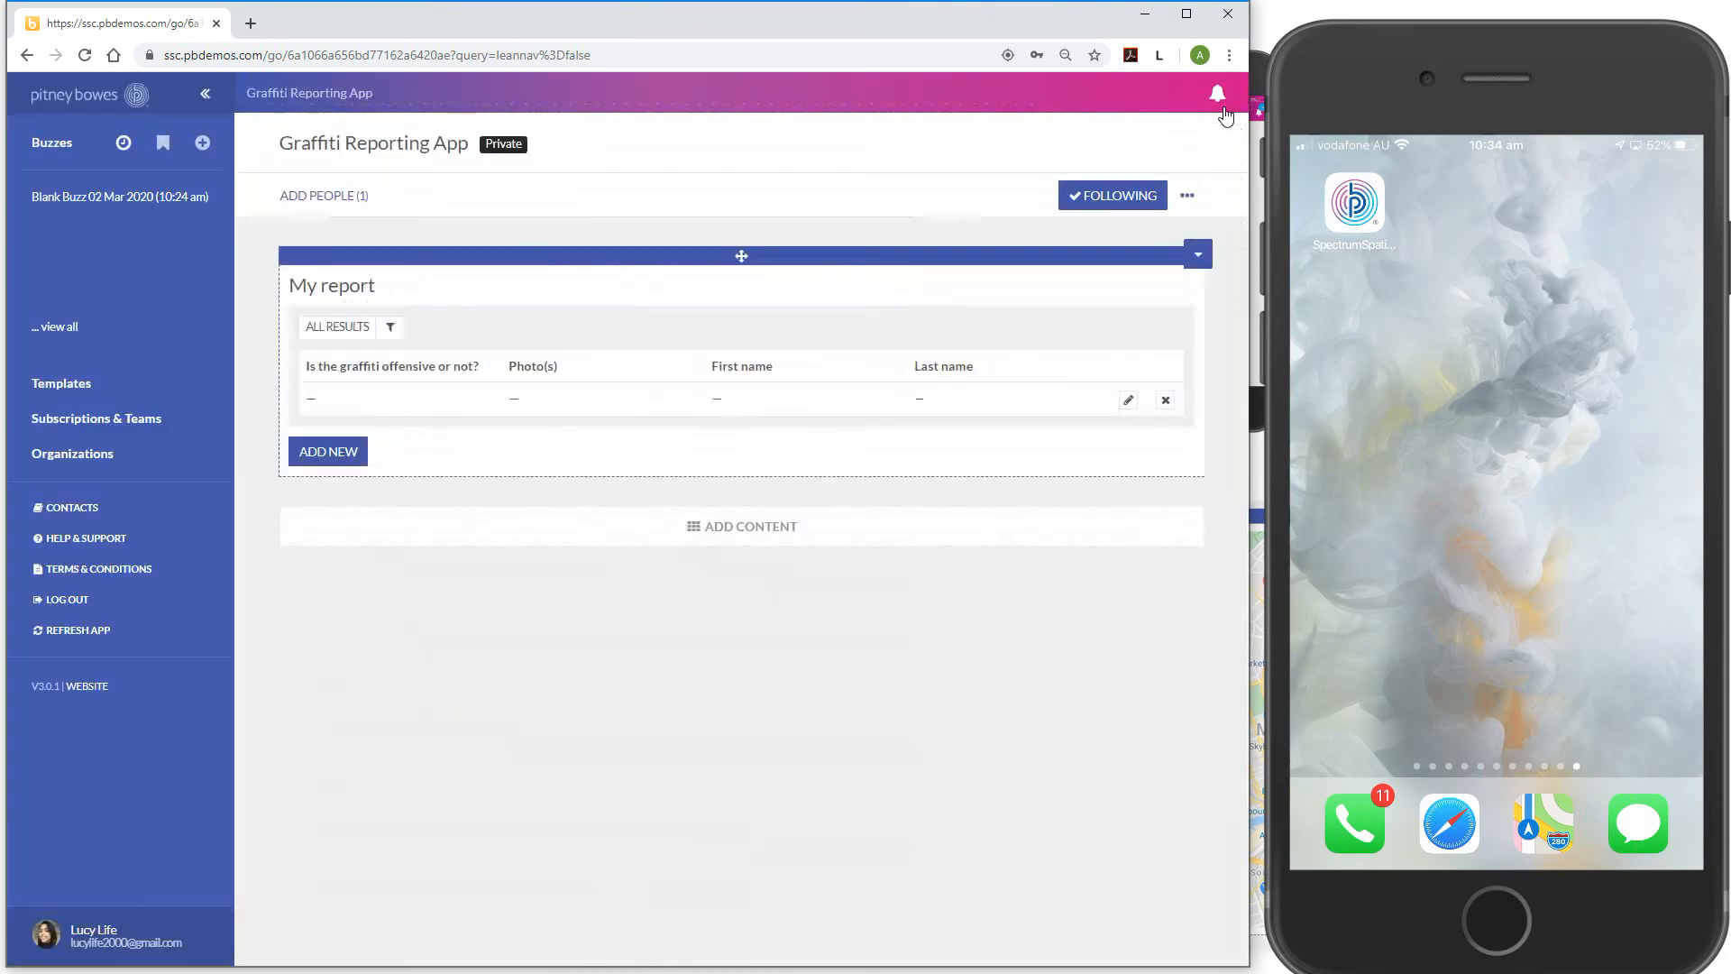
Delete the empty test row from My report and confirm the deletion
left_click(316, 458)
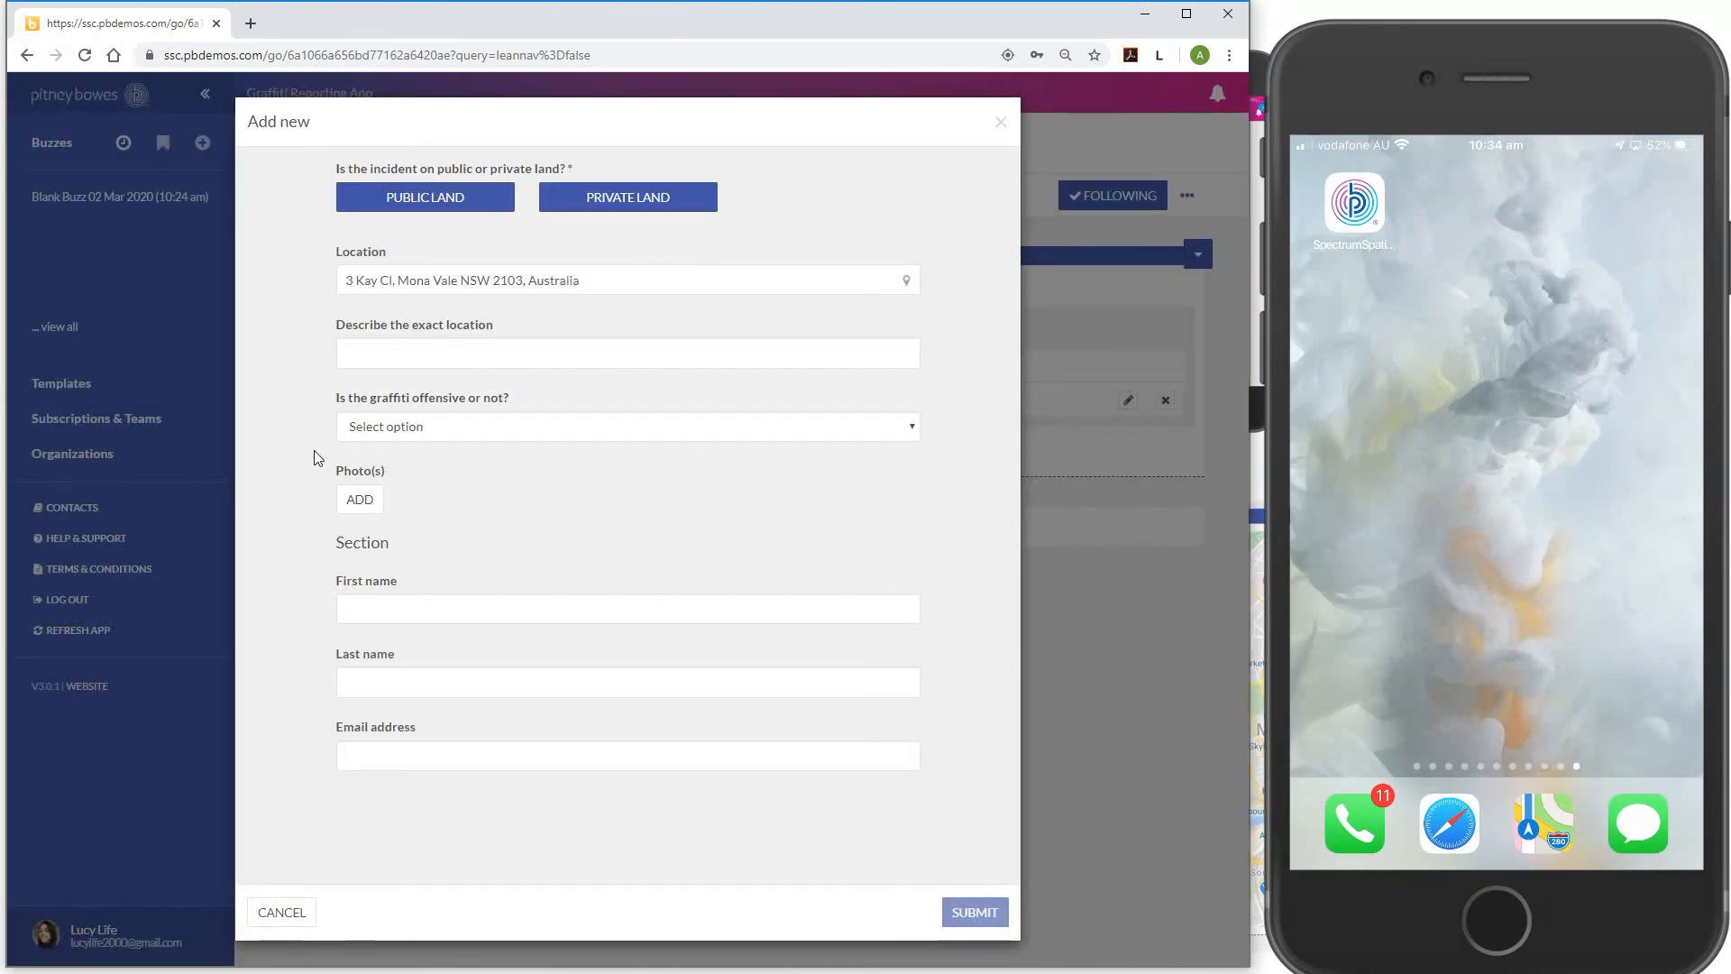
left_click(1001, 124)
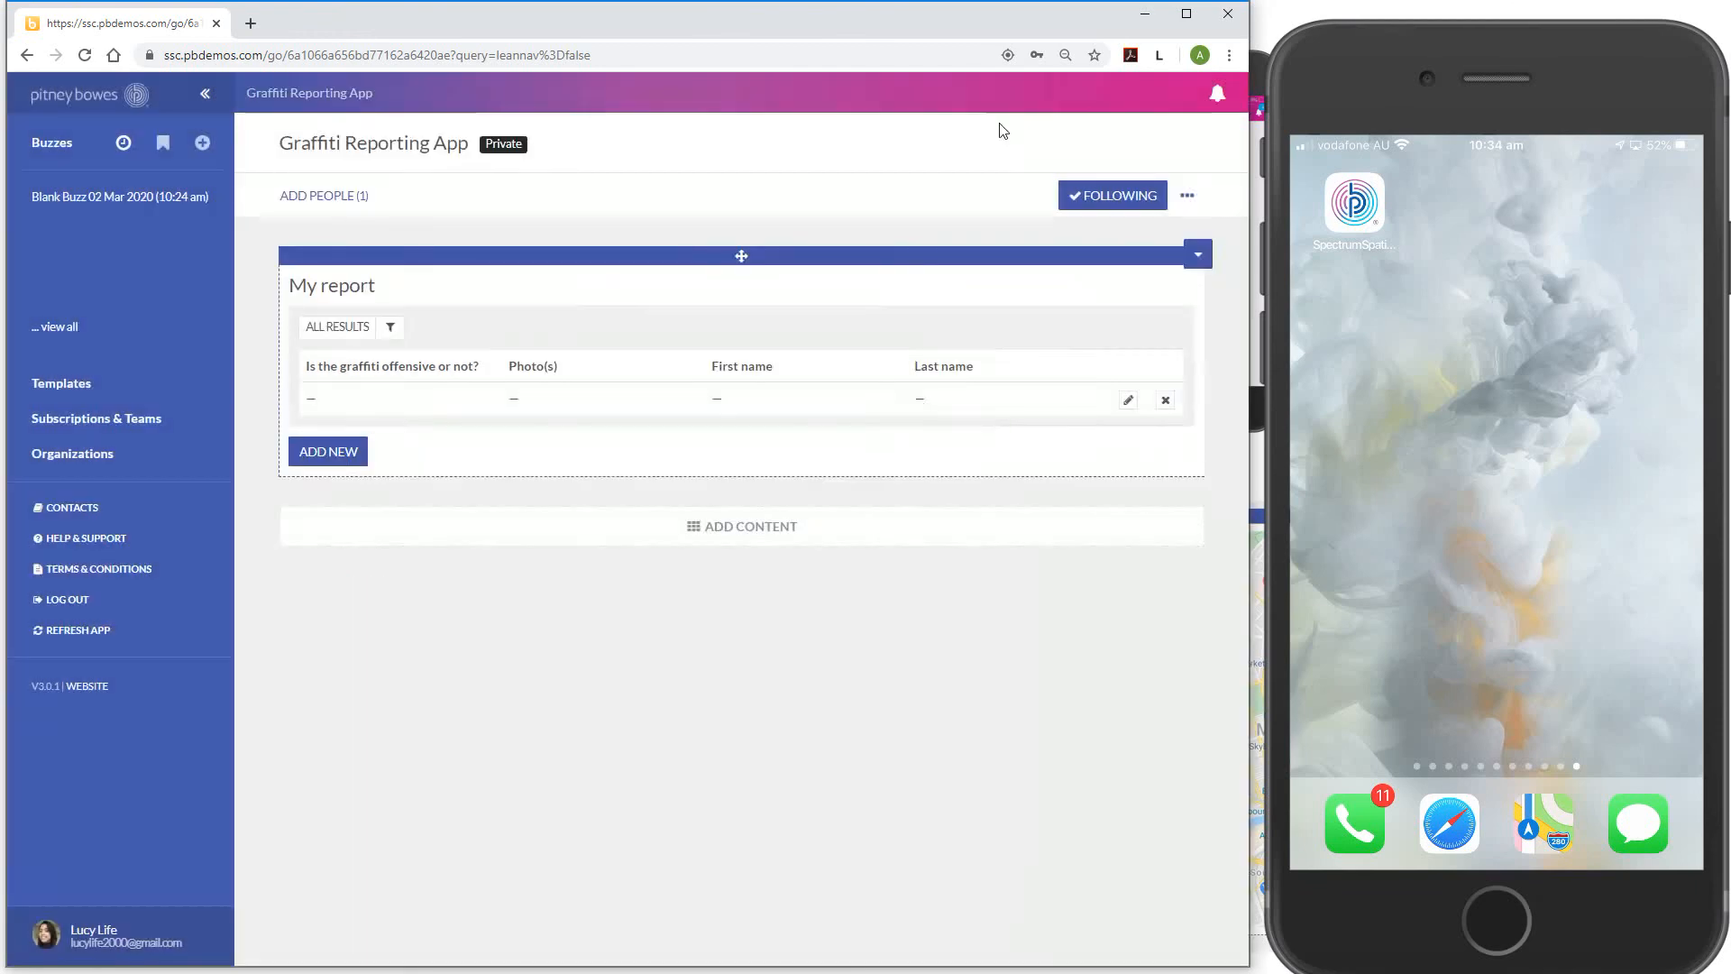
left_click(1166, 401)
left_click(744, 287)
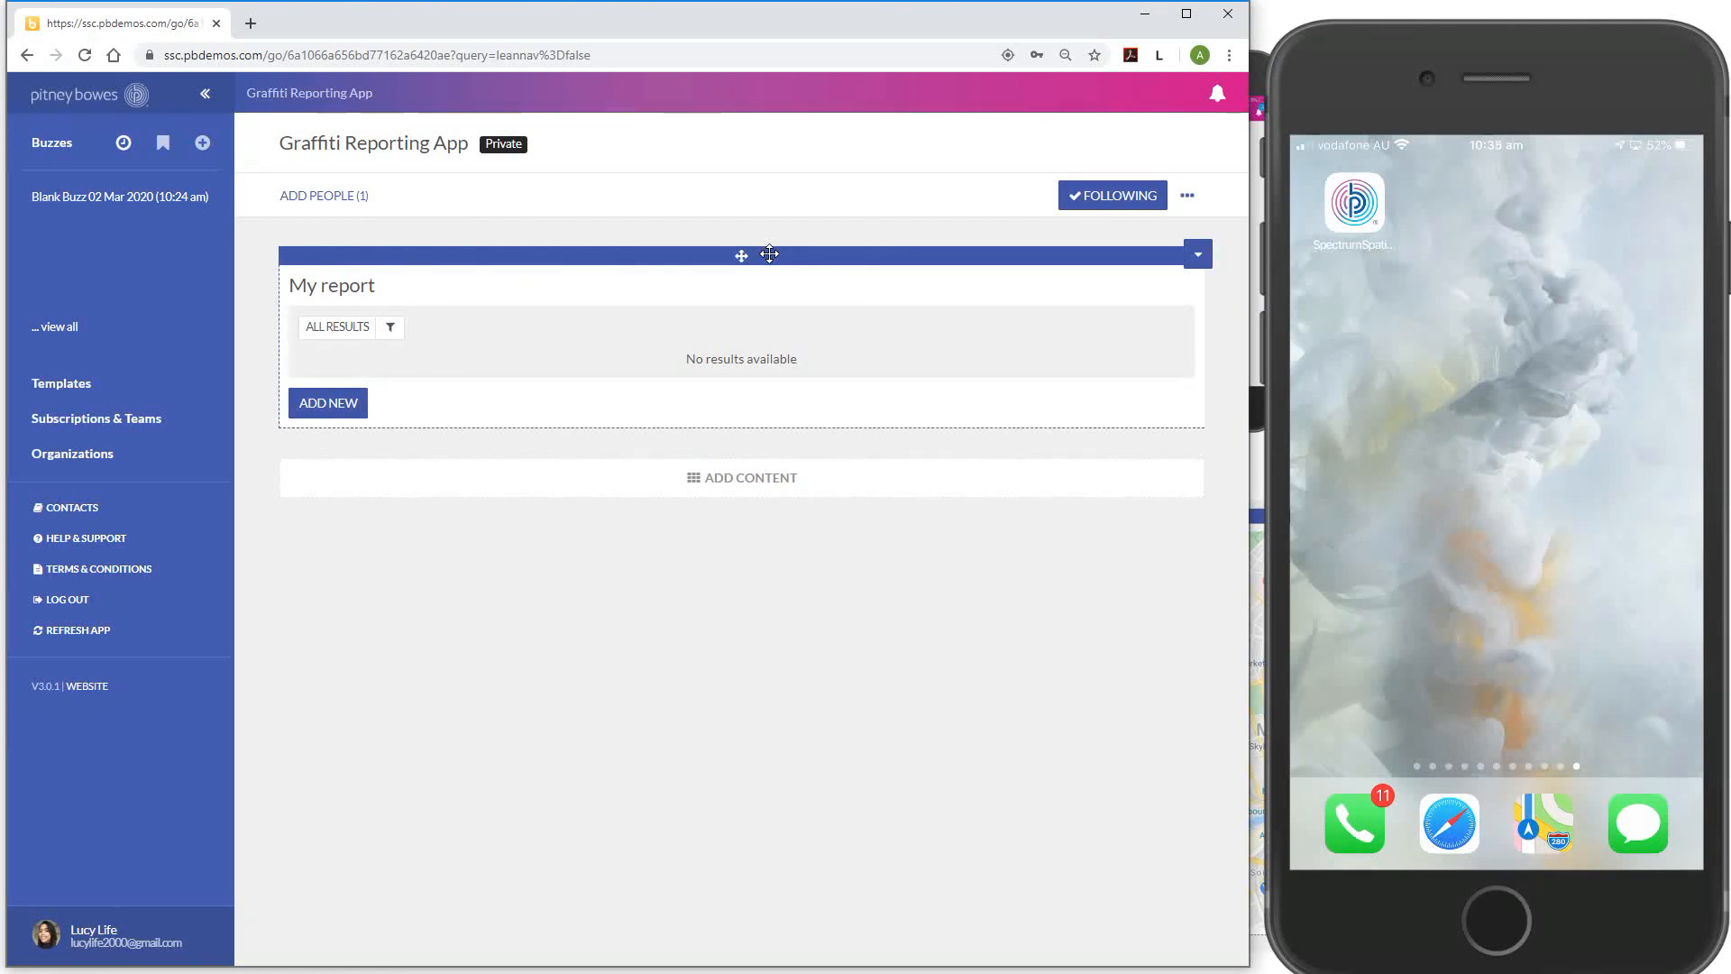
Bring the mirrored iPhone window into focus
left_click(1411, 293)
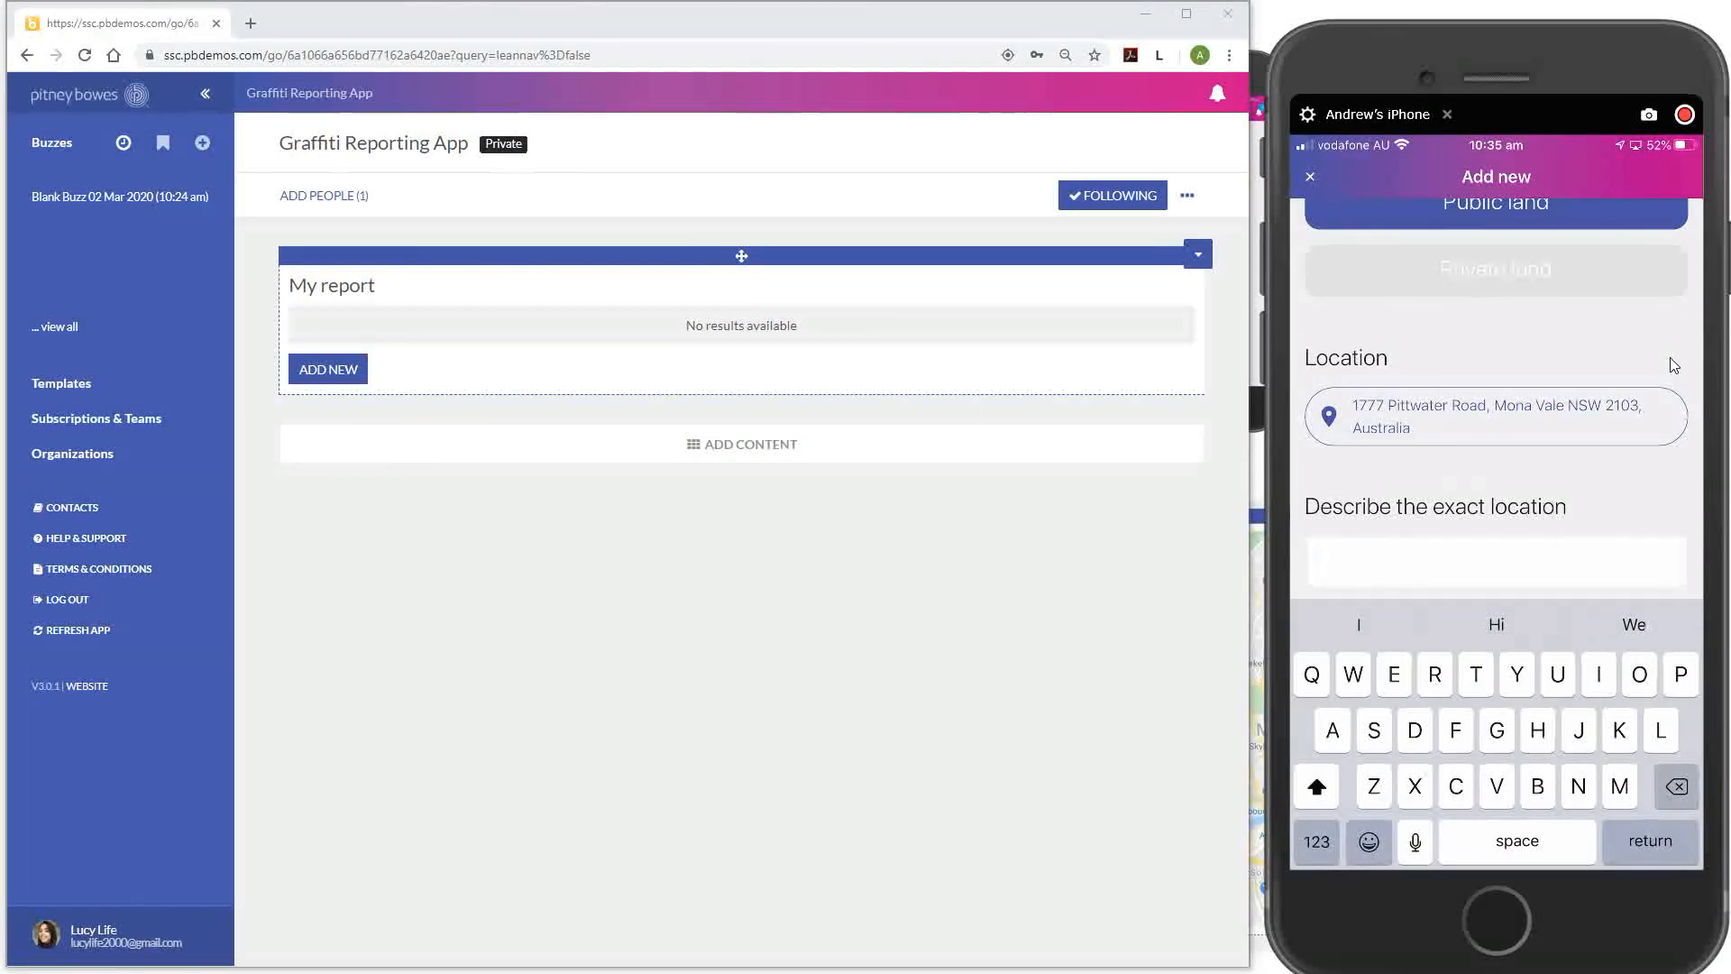
Describe the exact location as 'On the roller door entry to the library'
type("On th")
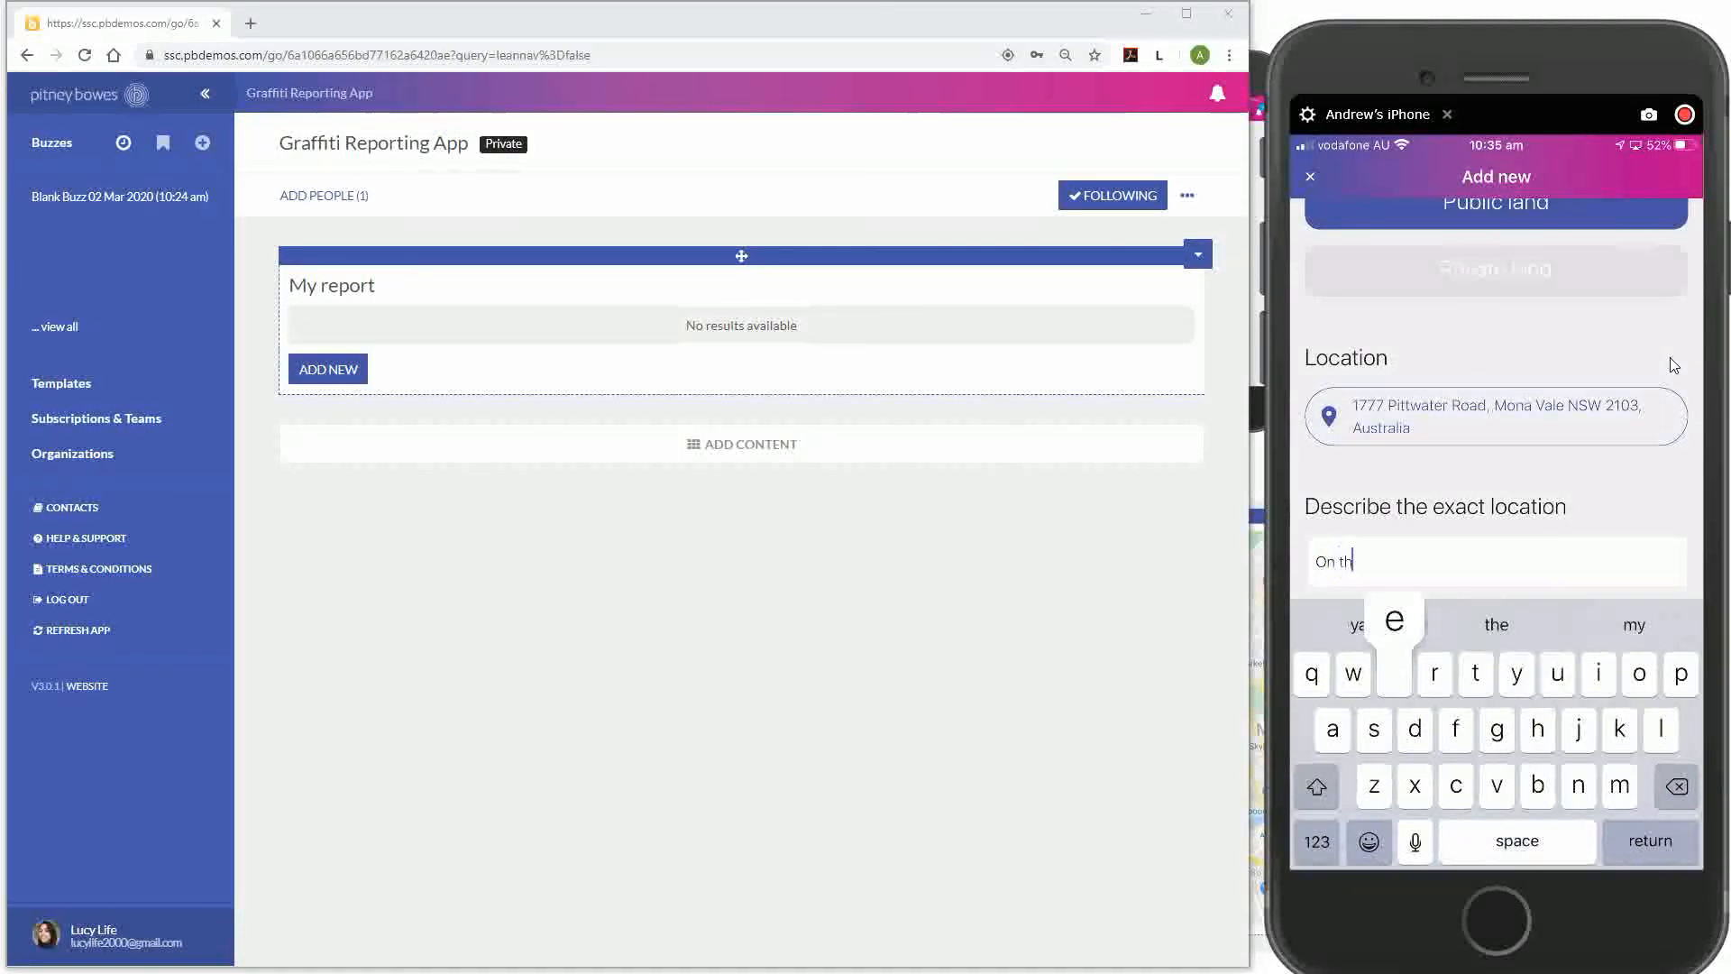
type("e roller d")
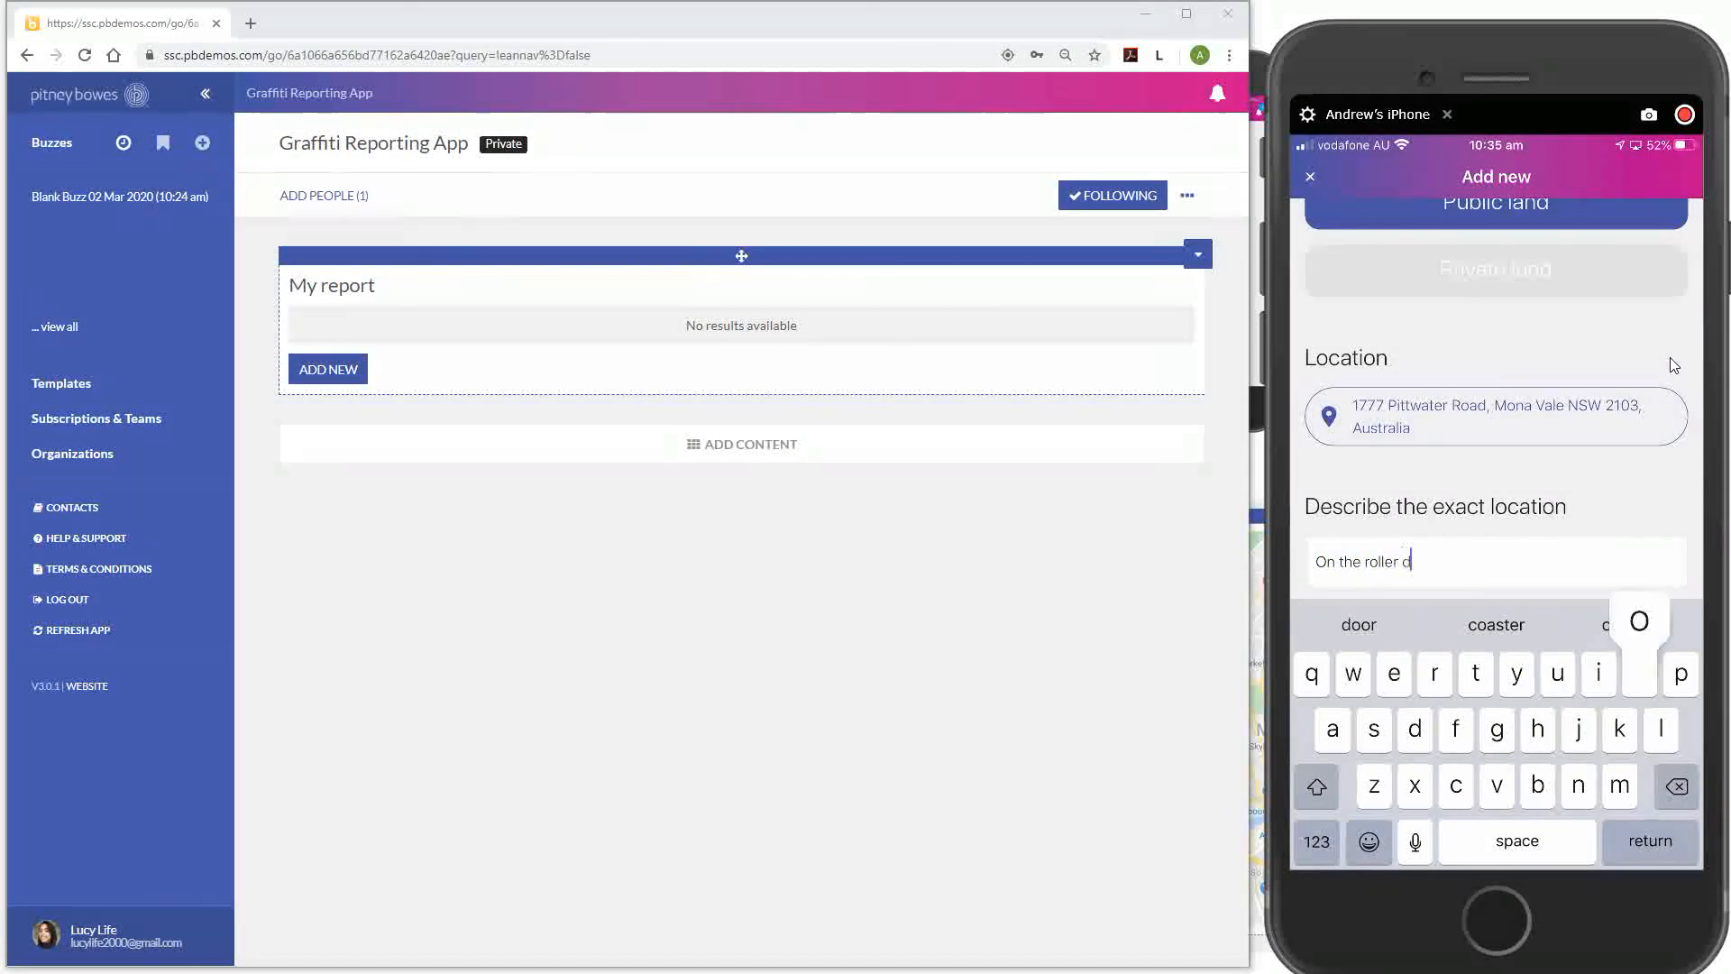
type("oor entry to")
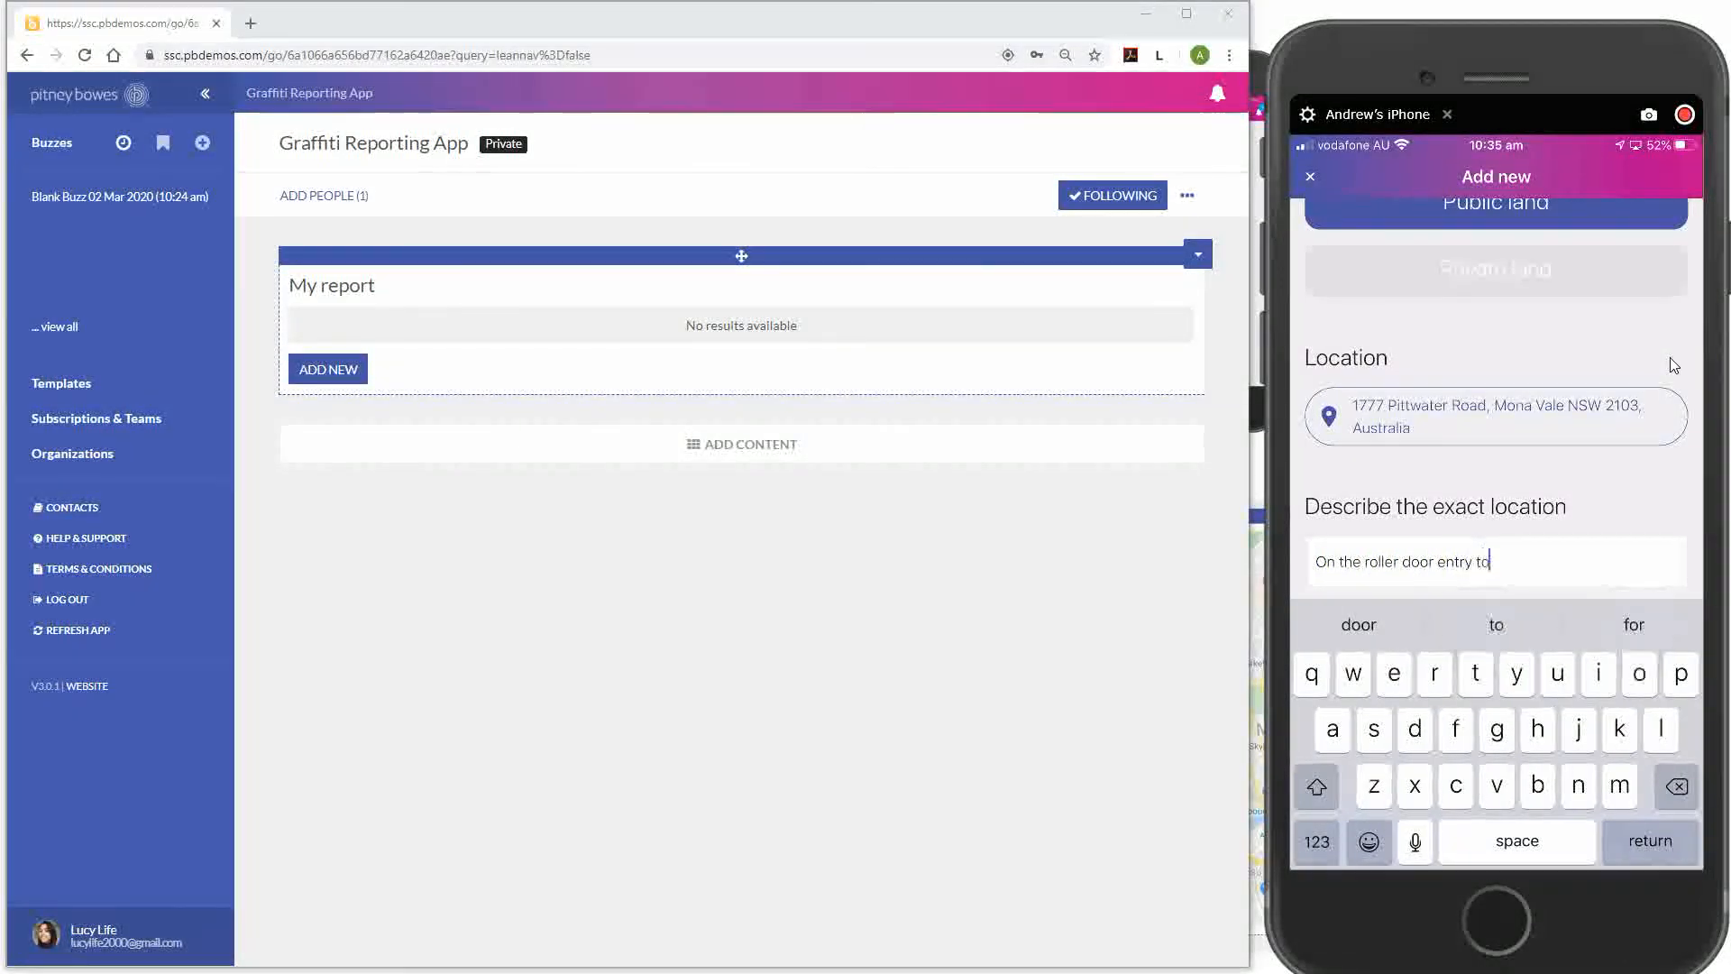
type(" the s")
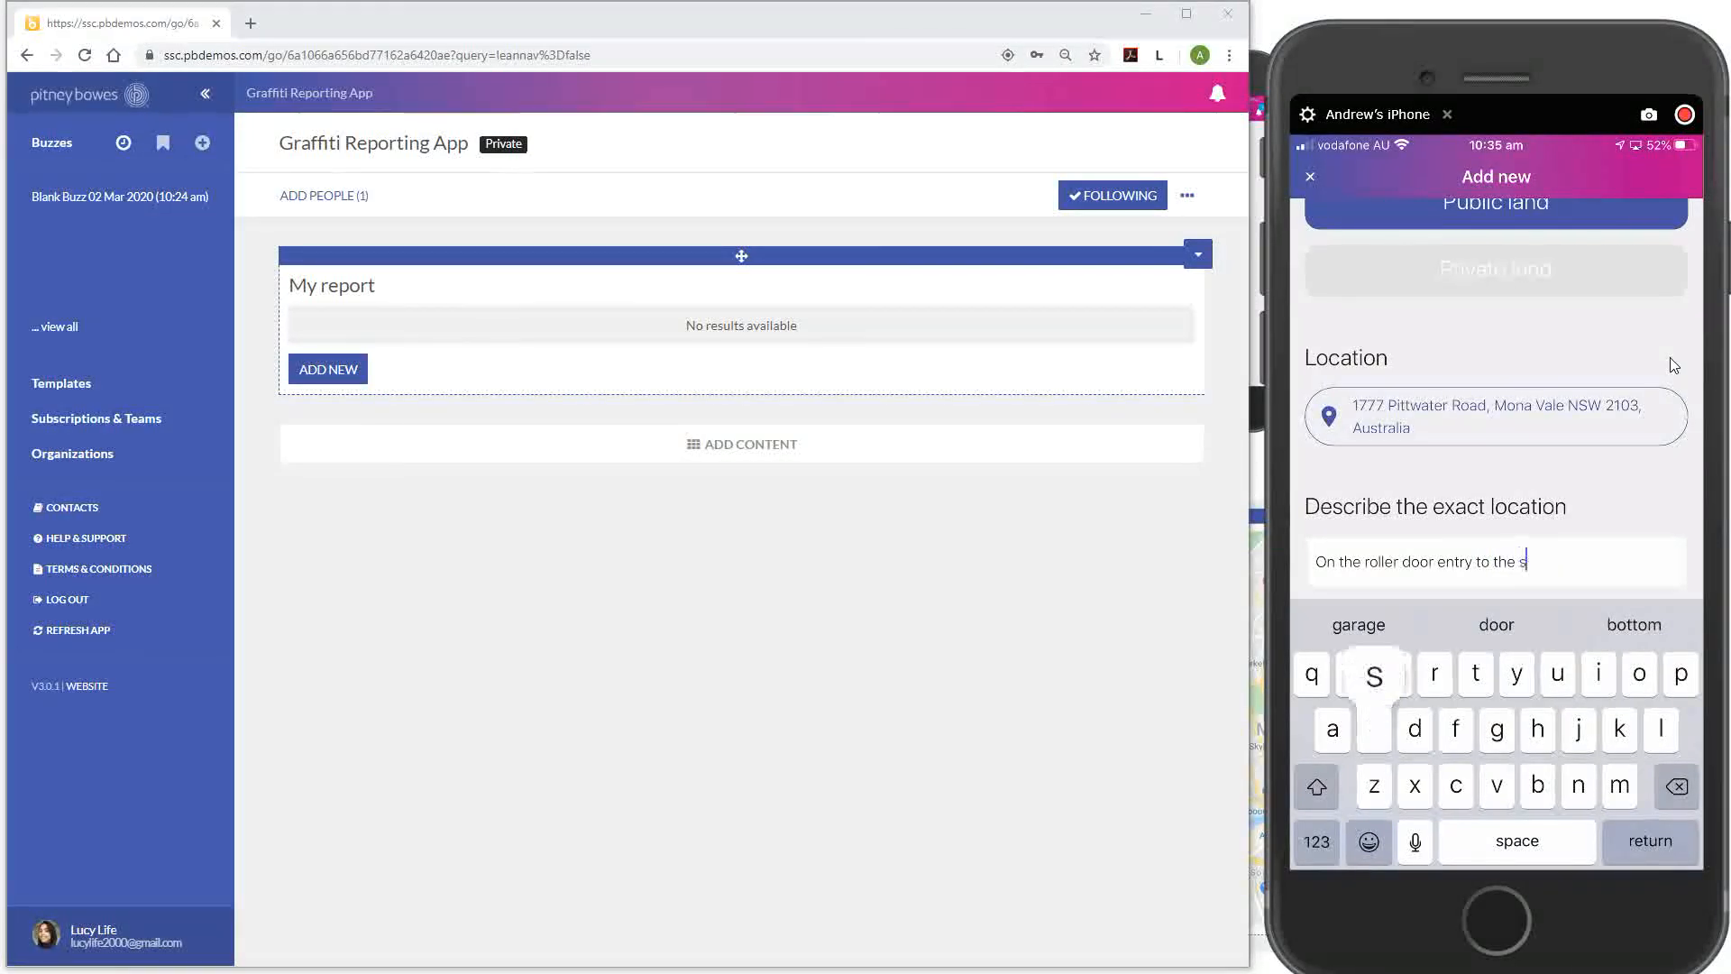
type("hop")
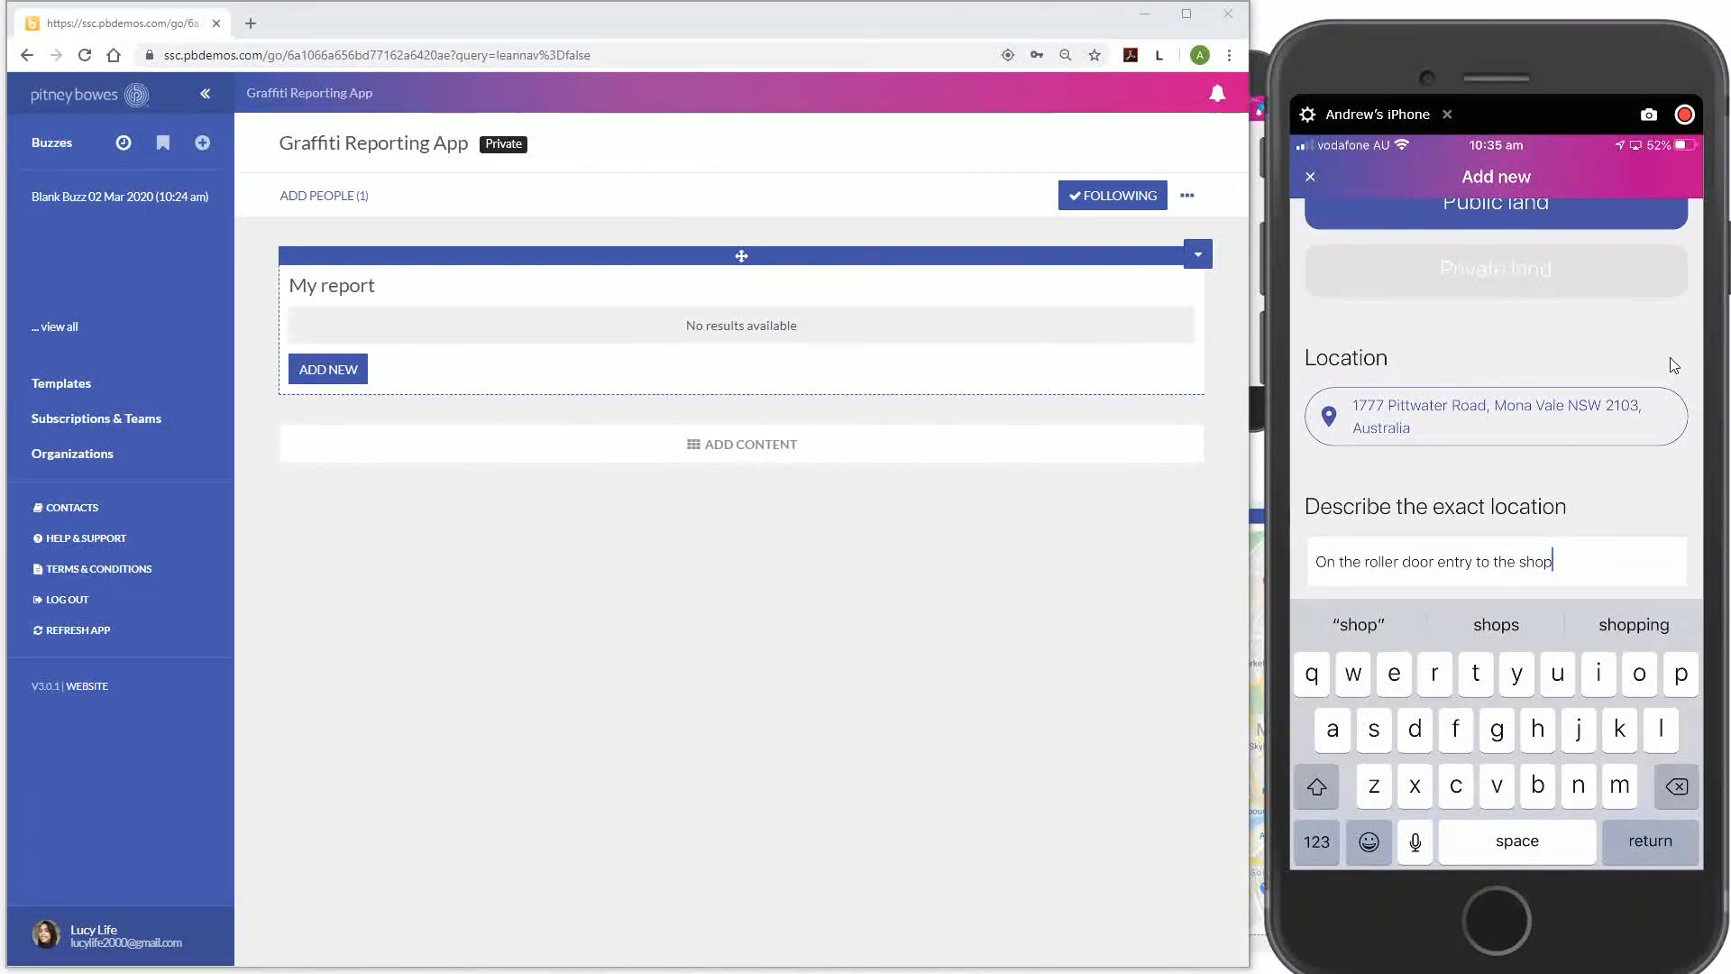
key("BackSpace")
key("BackSpace")
key("BackSpace")
key("BackSpace")
type("librar")
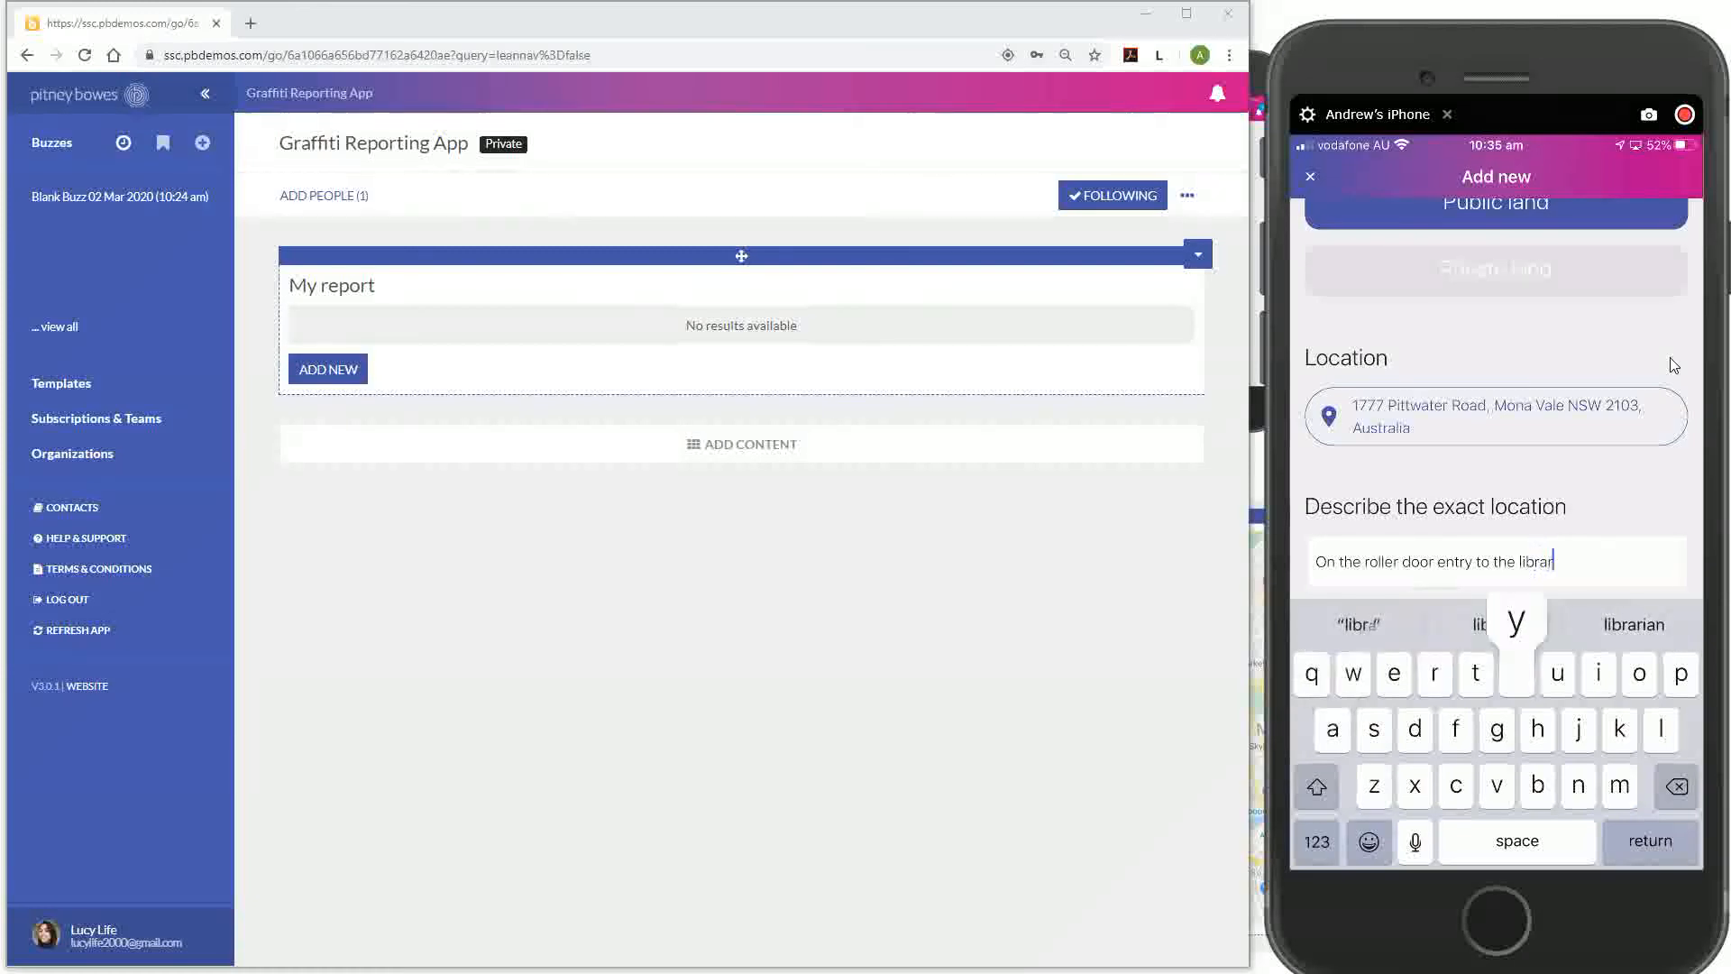
type("y")
scroll(1497, 406, "down", 3)
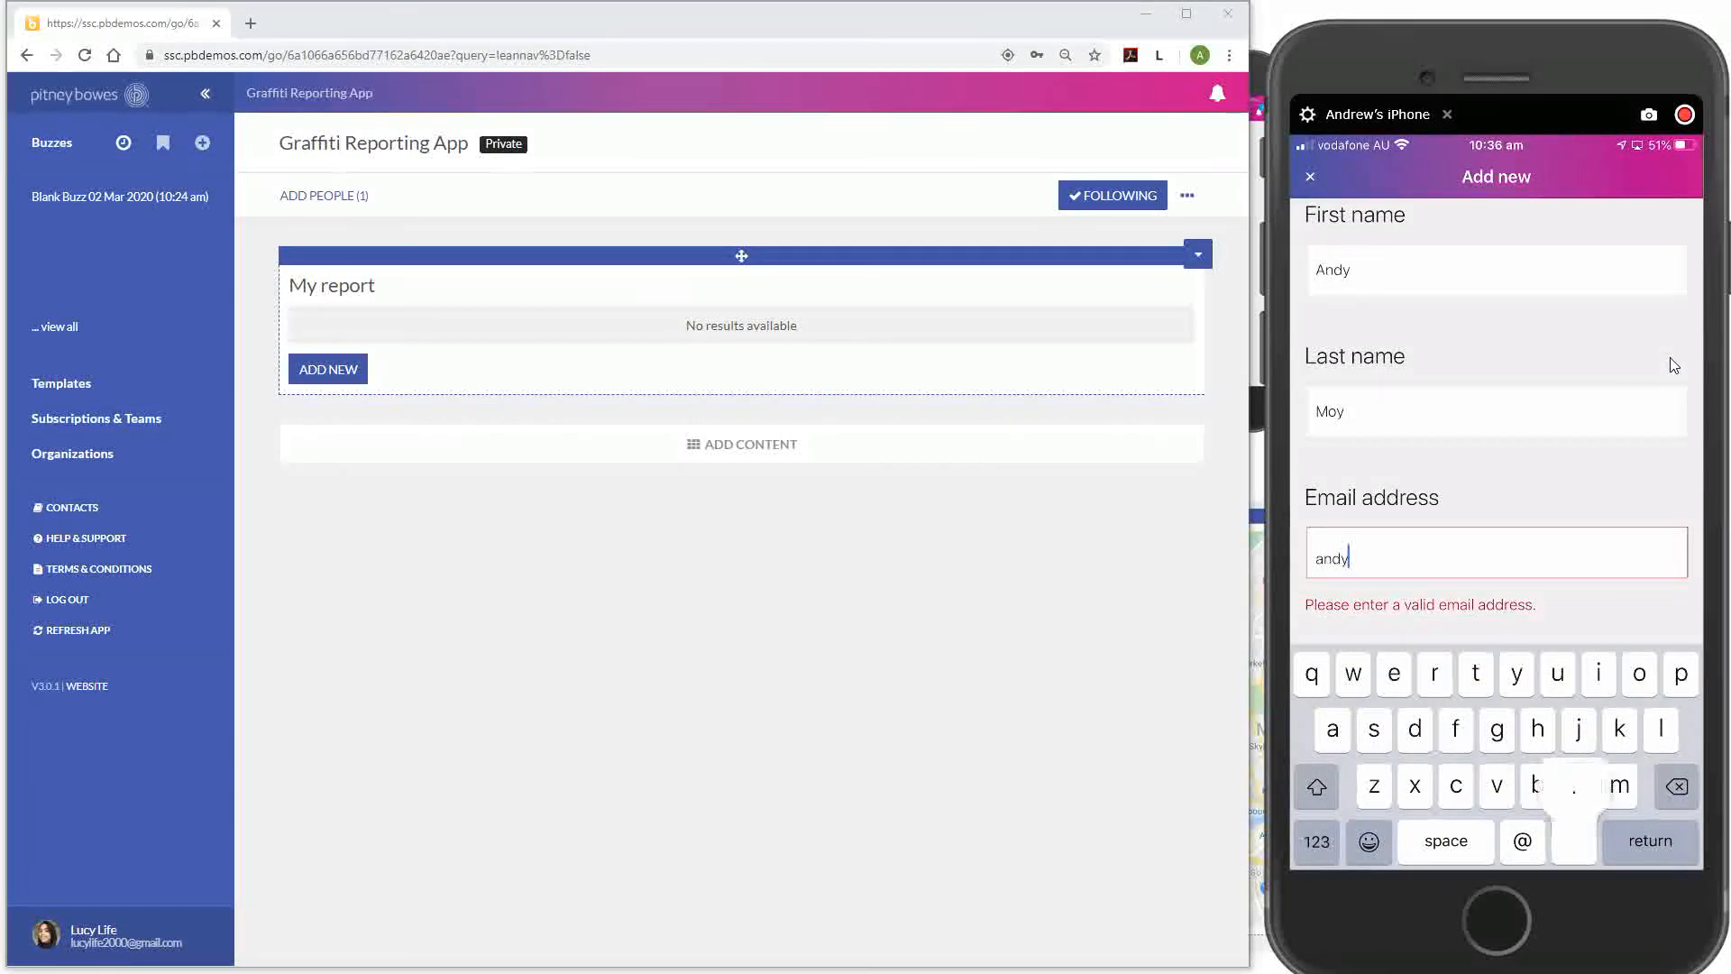
Correct the reporter's e-mail address field and recheck the Last name field
key("BackSpace")
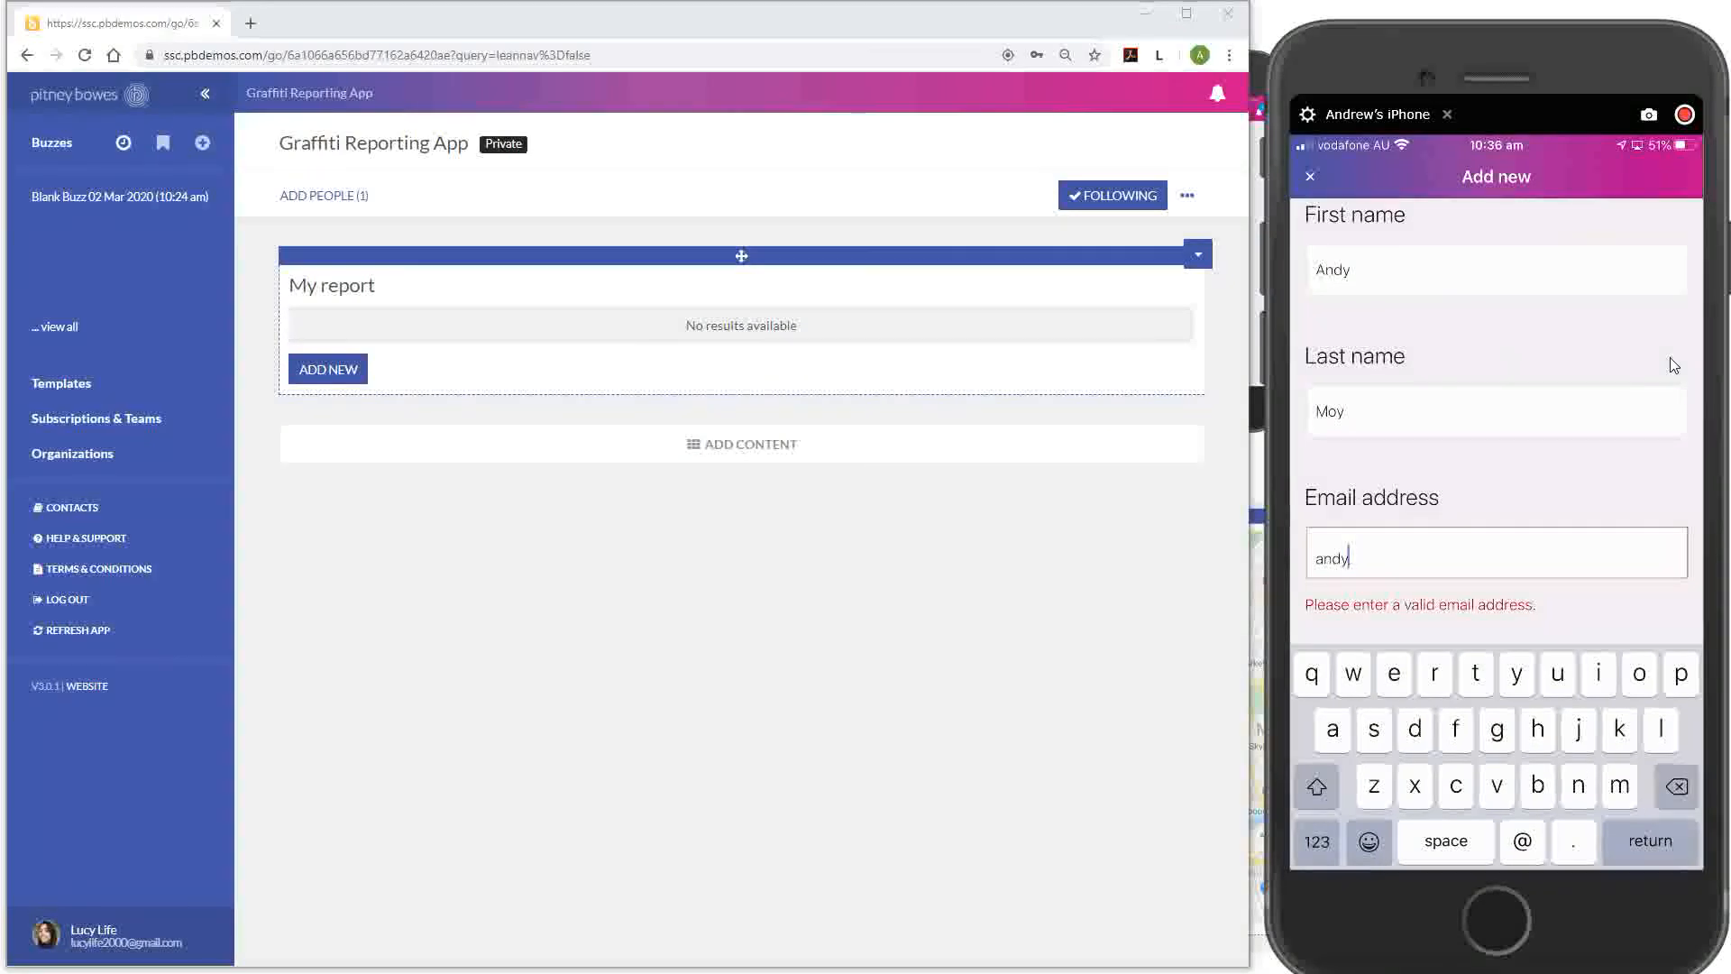
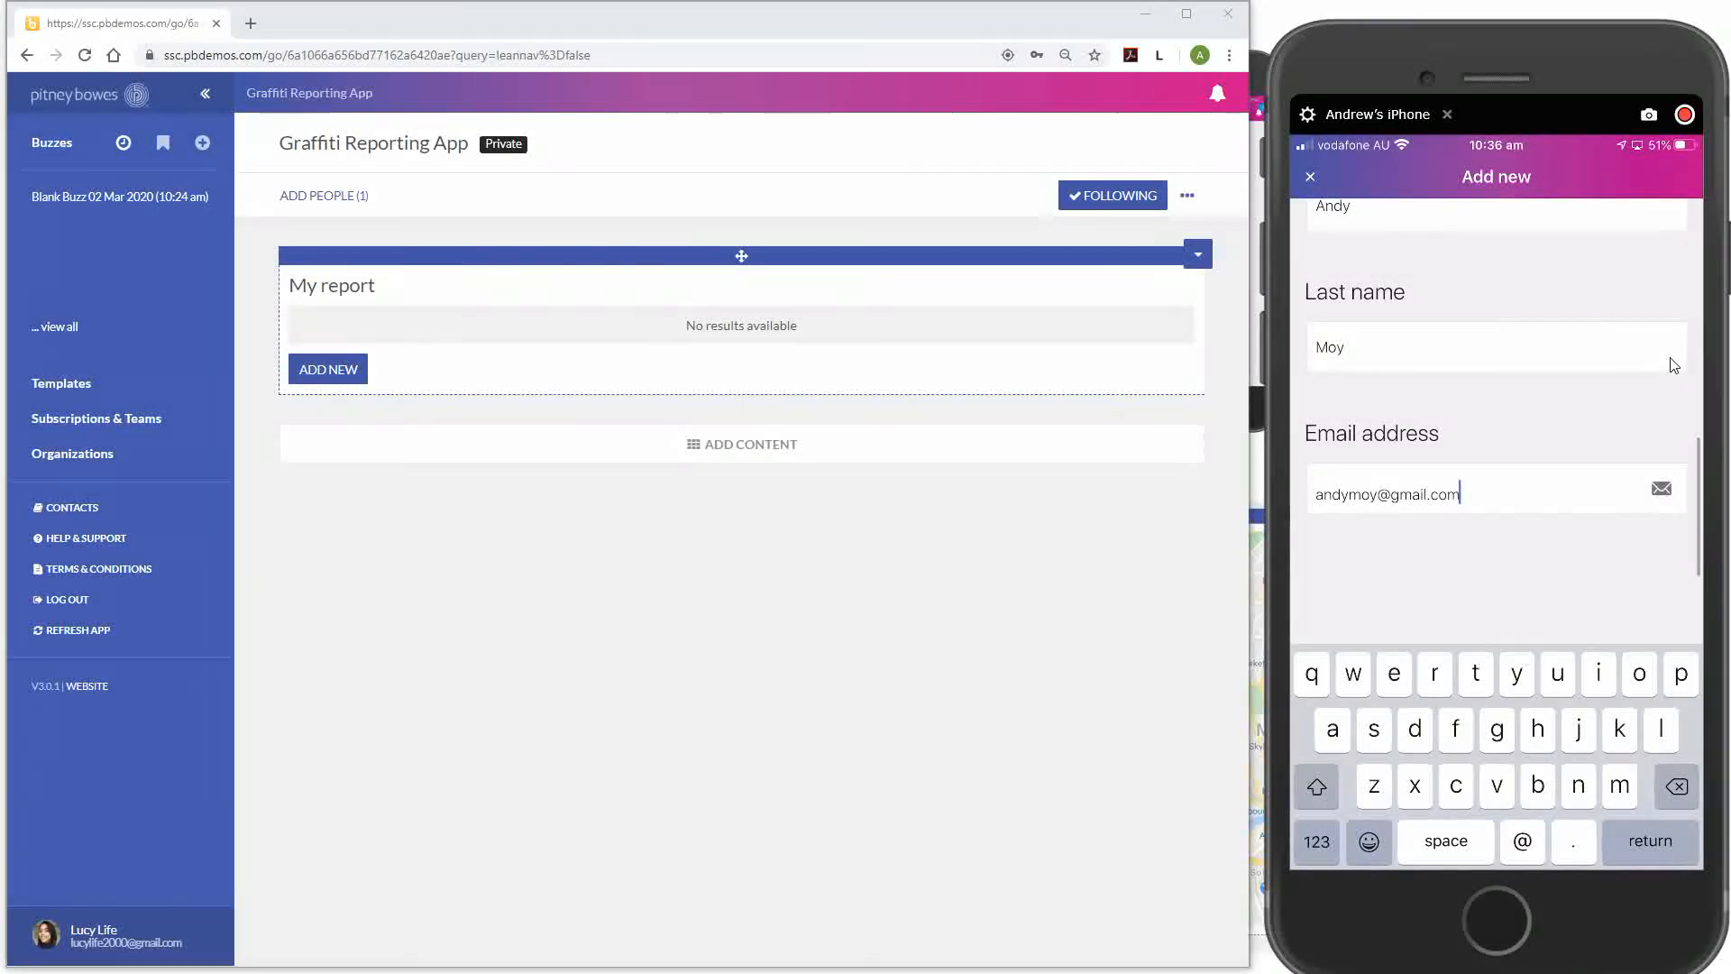
left_click(1673, 364)
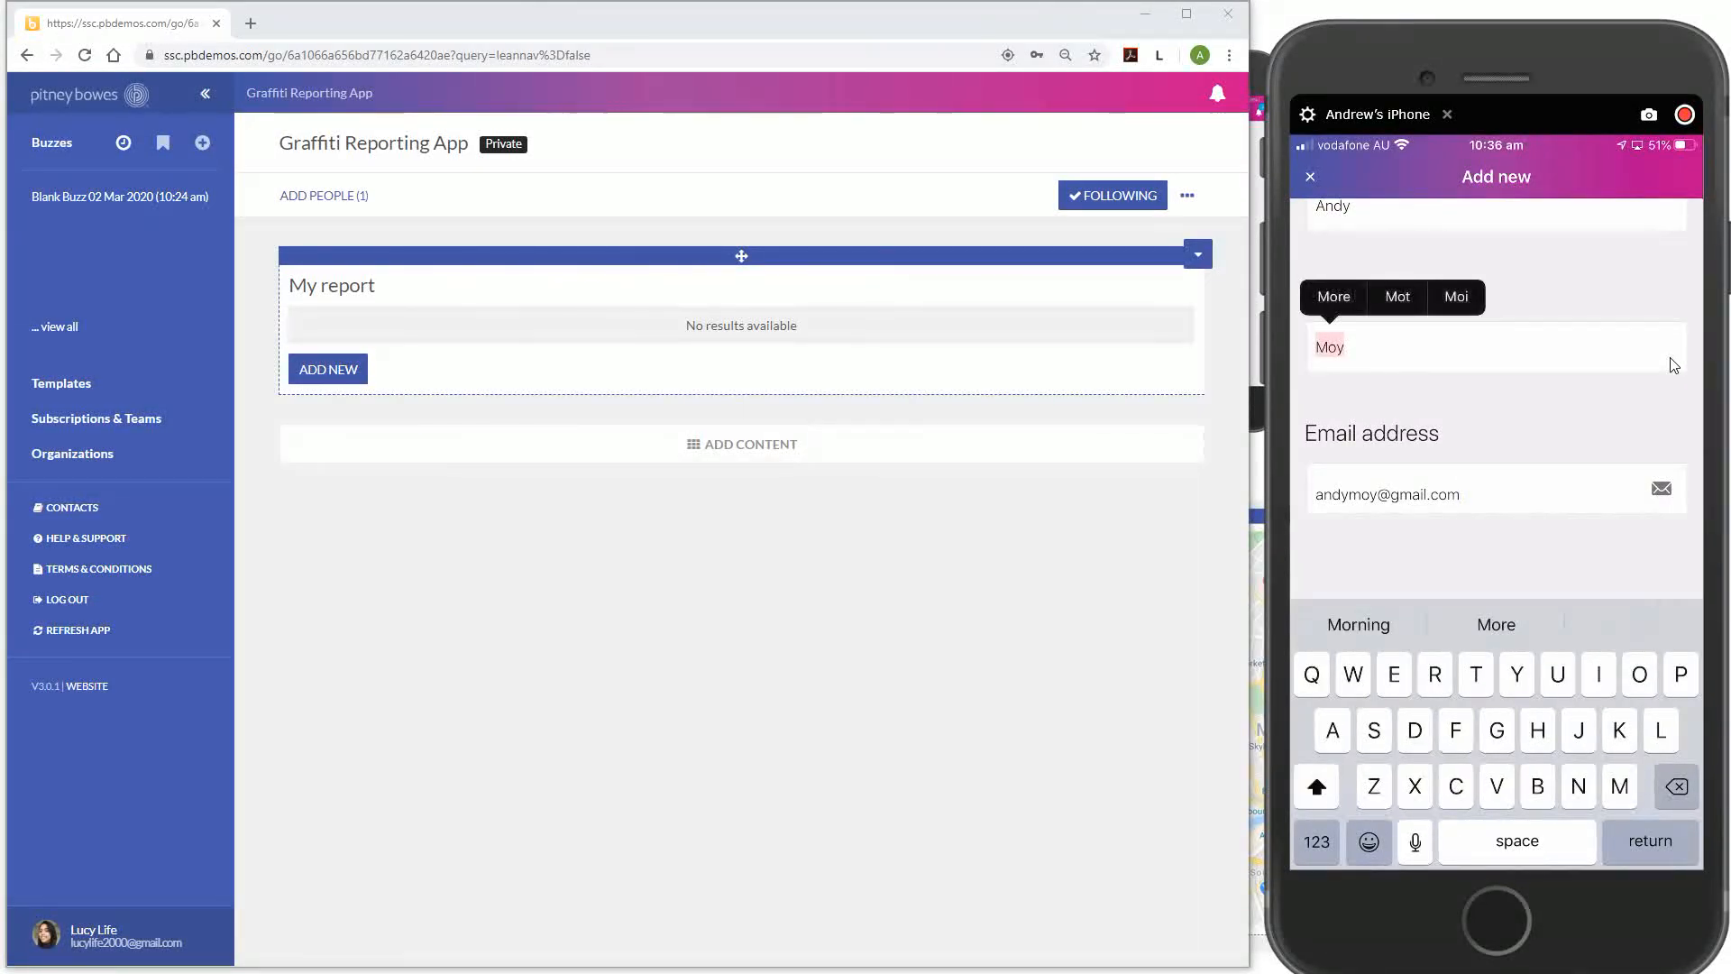
scroll(1674, 364, "up", 10)
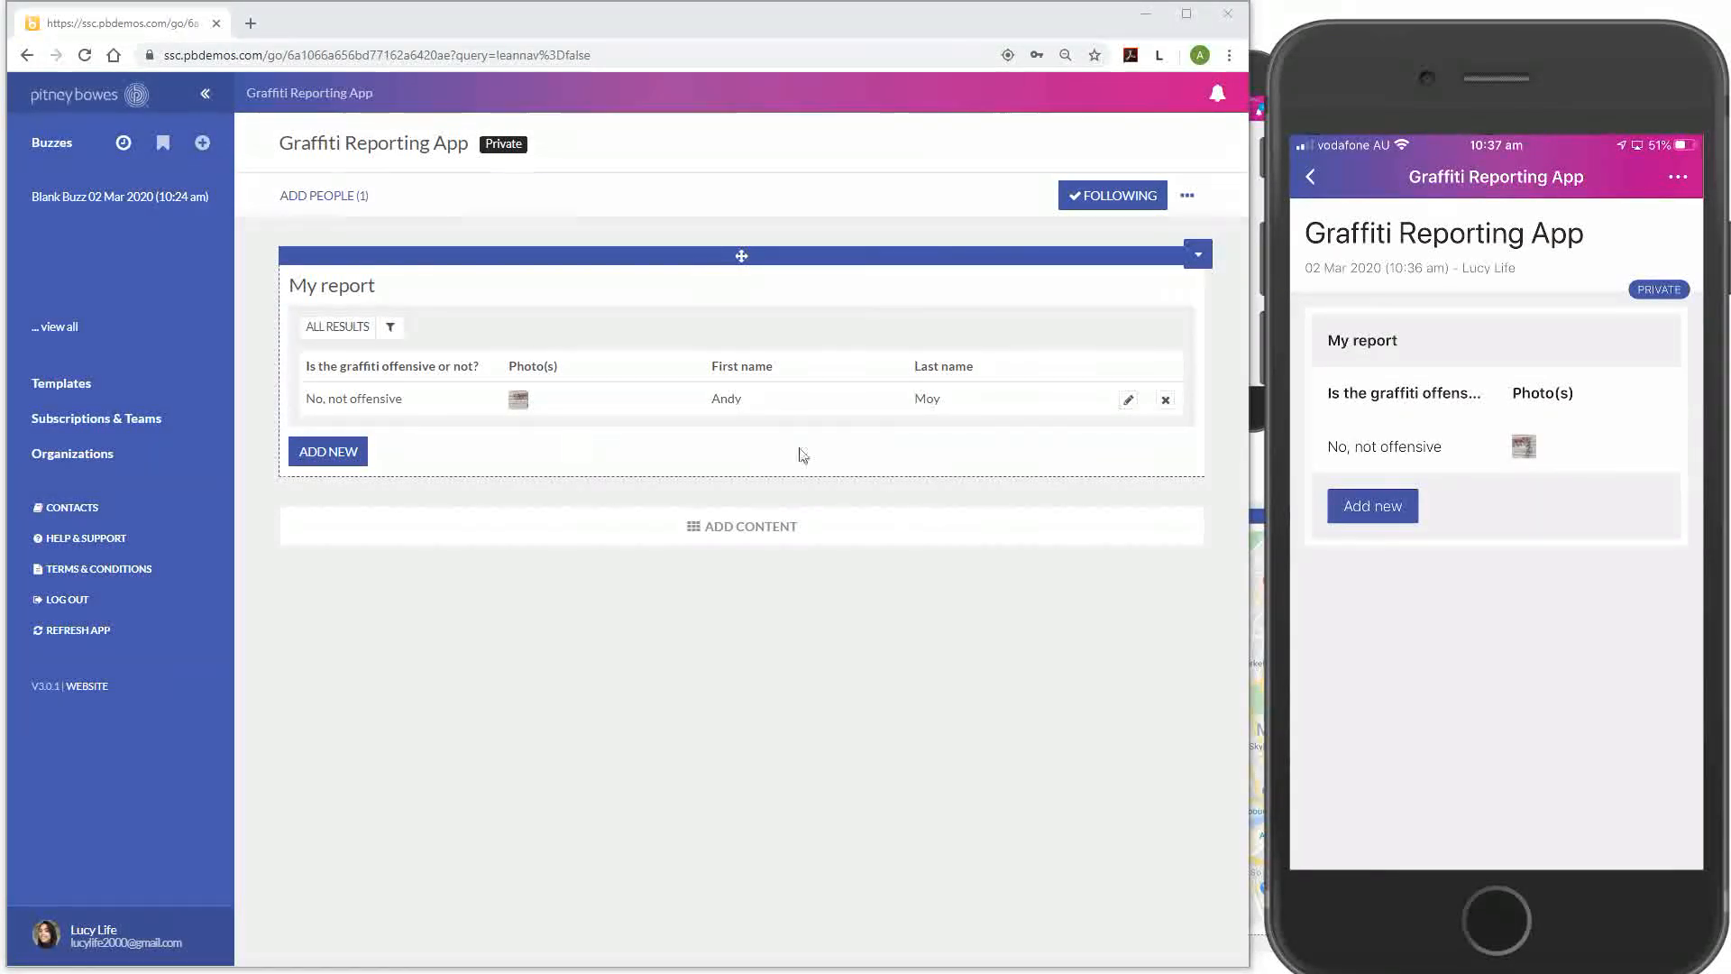
Open the My report block's Properties on the Results tab and list the 'Who can view rows?' choices
left_click(1198, 255)
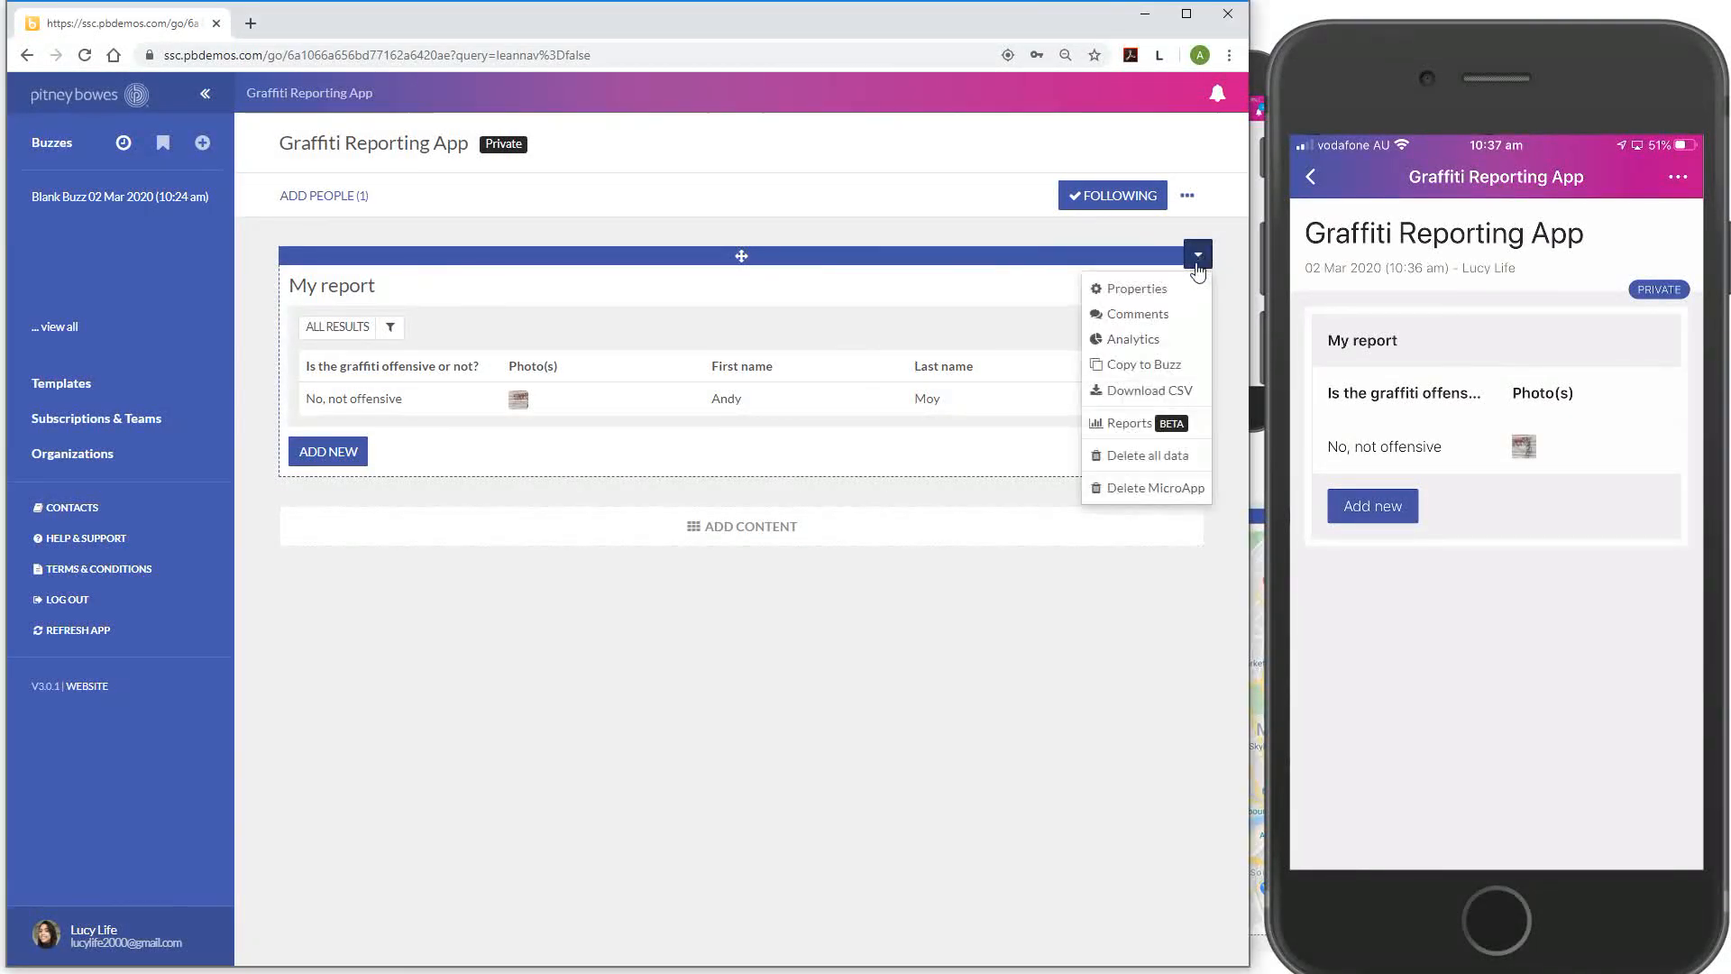
left_click(1194, 290)
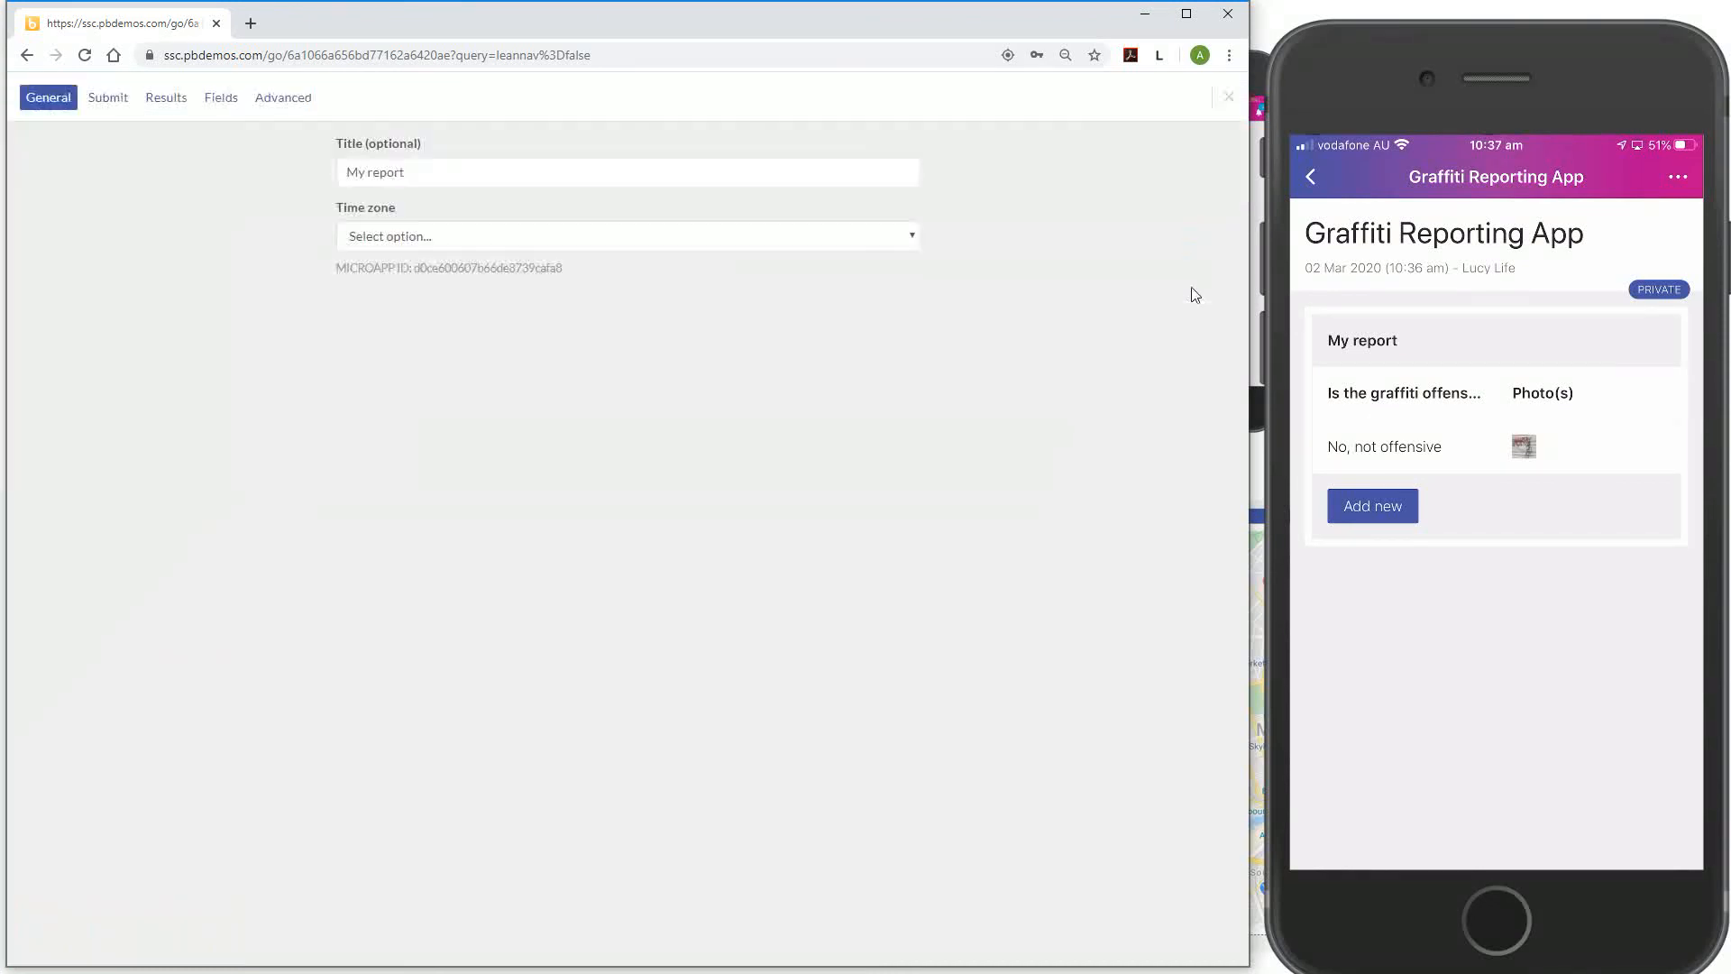
left_click(180, 104)
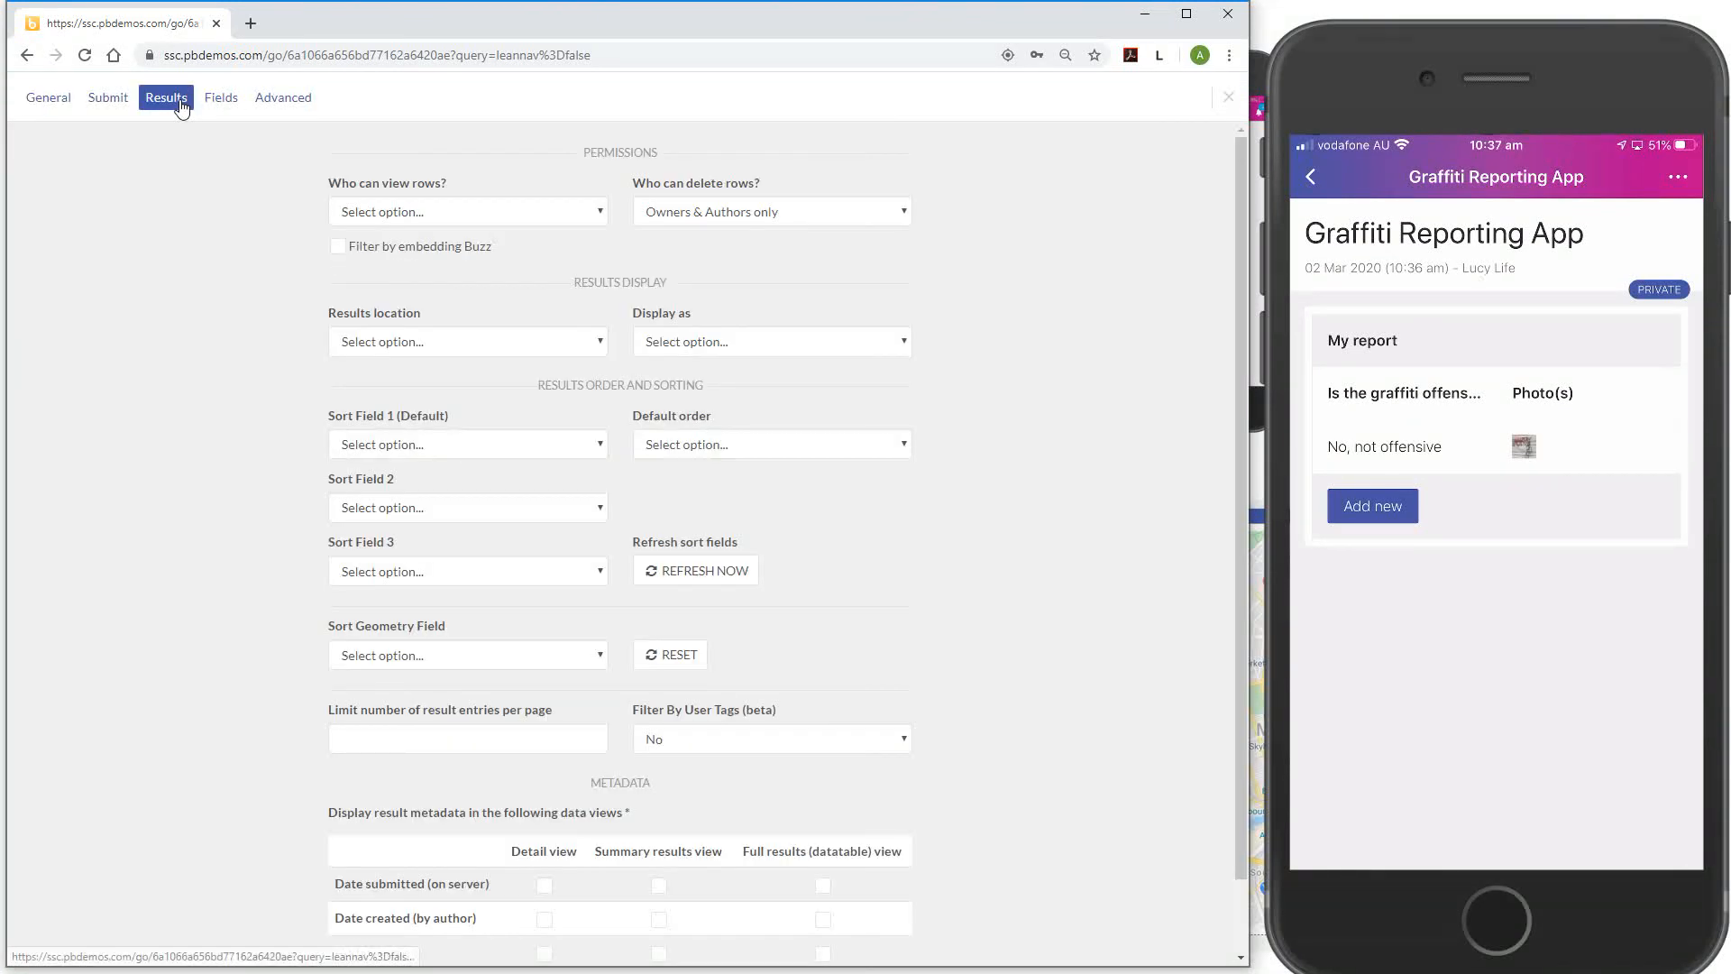
left_click(507, 213)
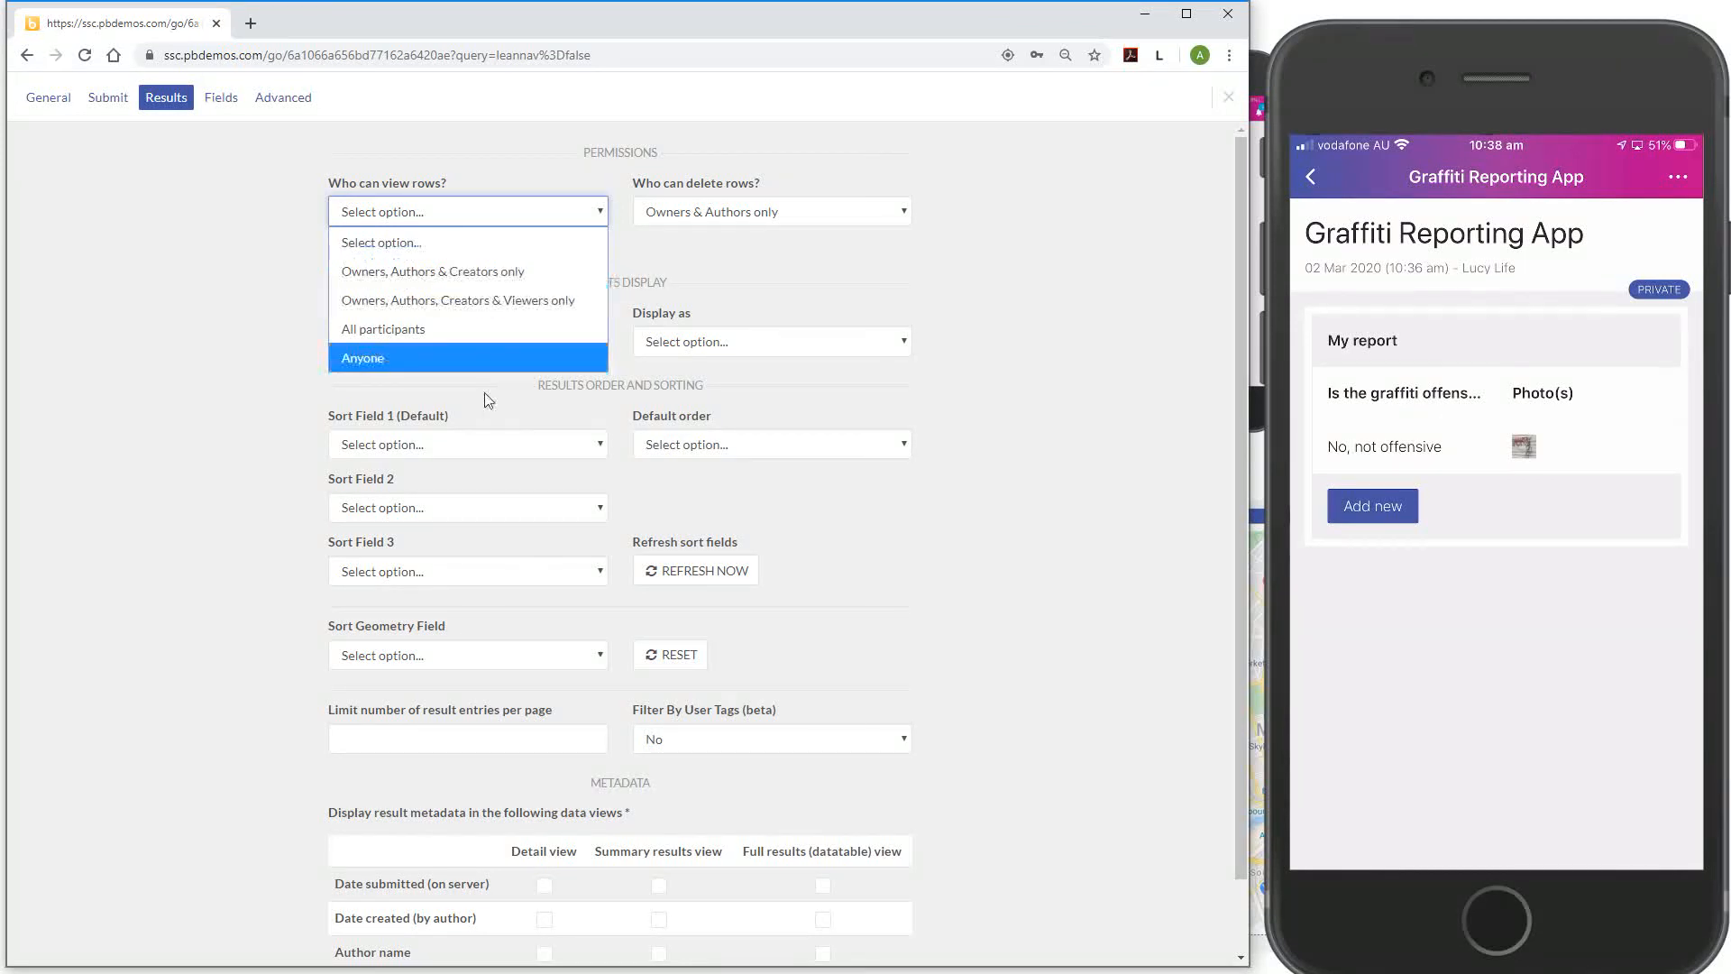
Set Who can view rows to Anyone, Inline results, and Simple List display, then close settings
left_click(494, 359)
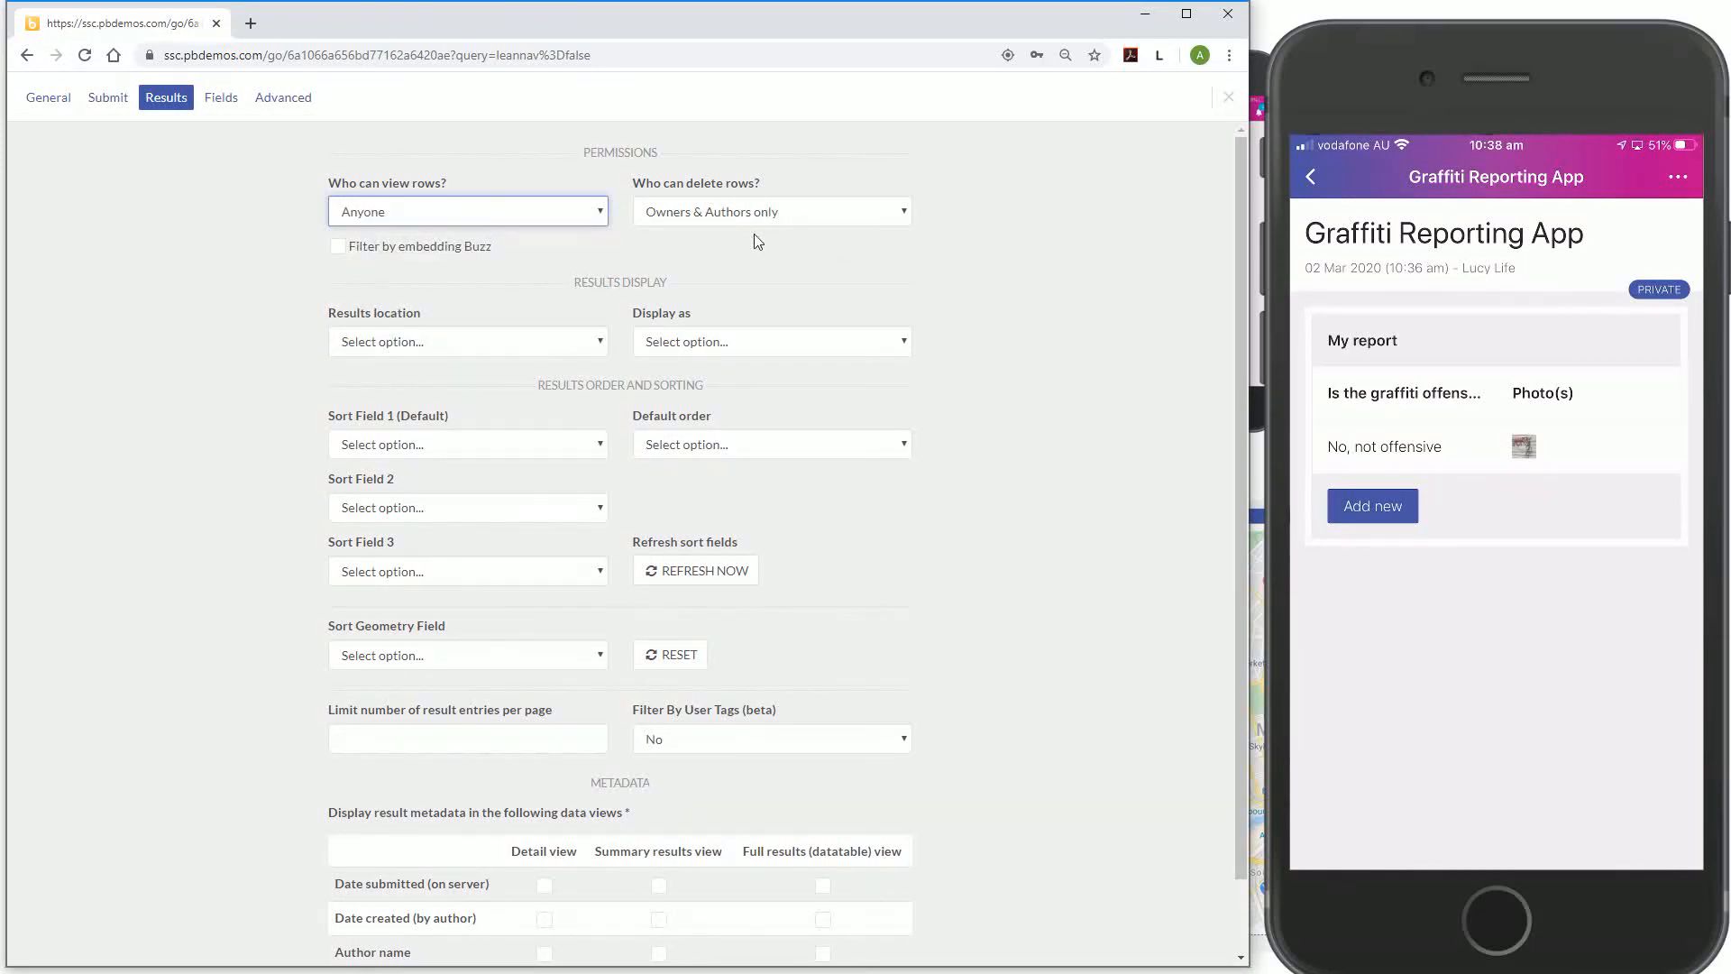
left_click(441, 344)
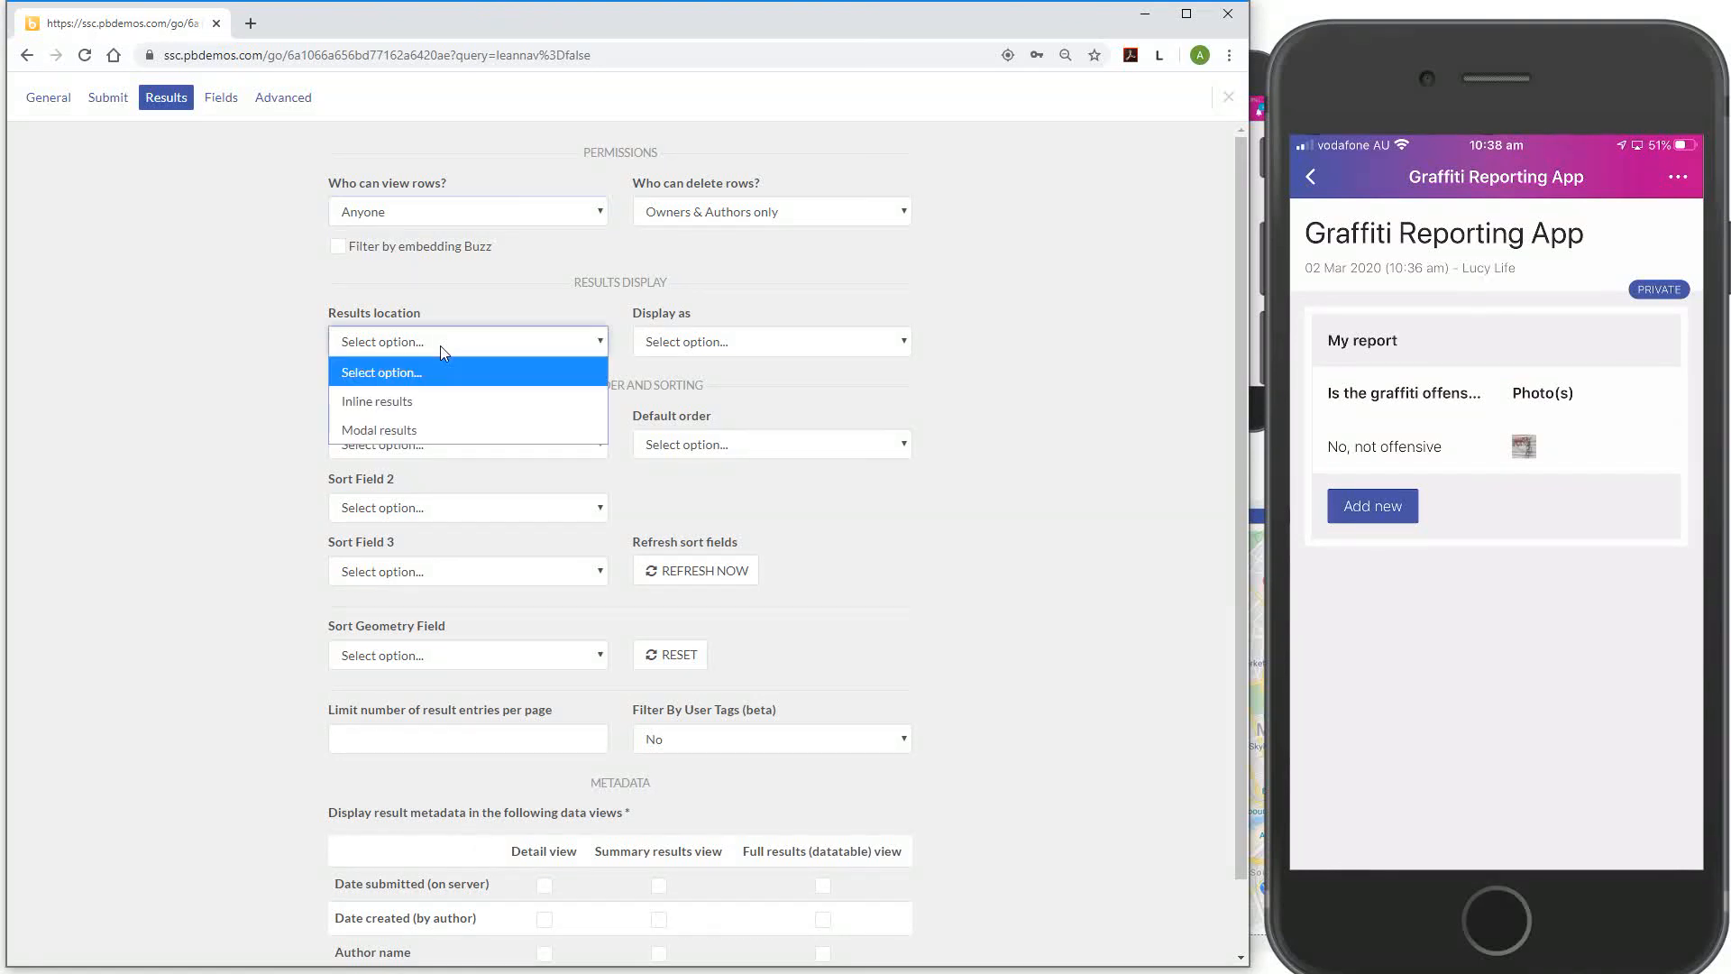
left_click(436, 402)
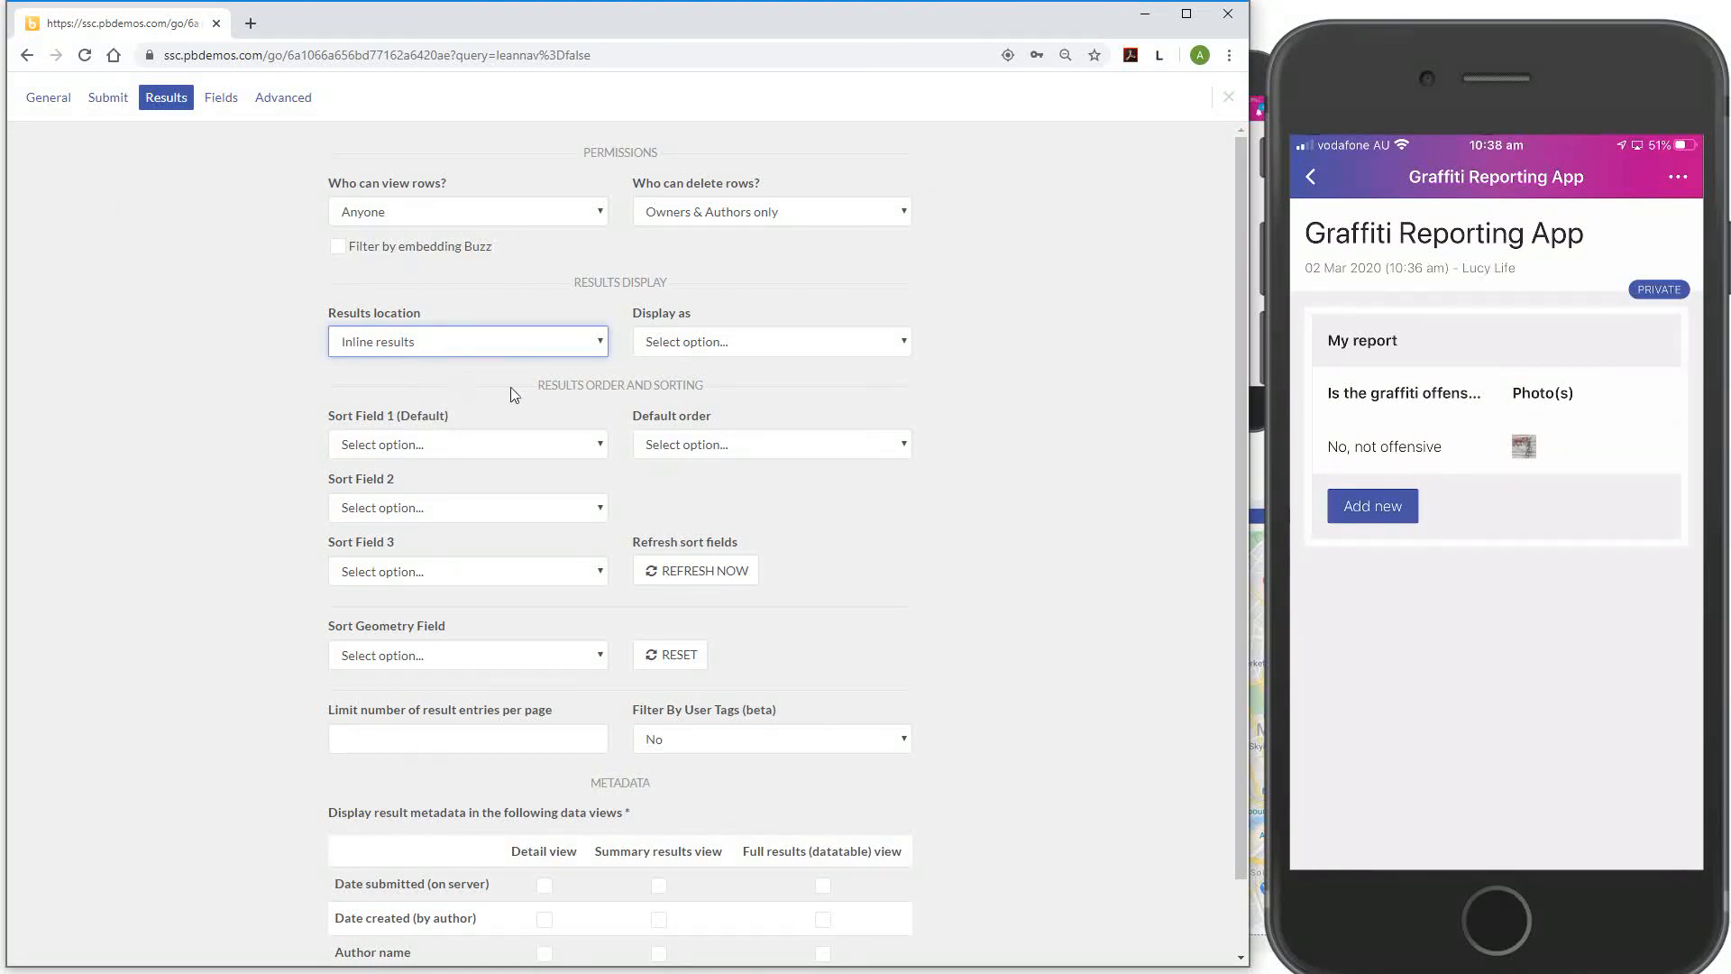
left_click(781, 350)
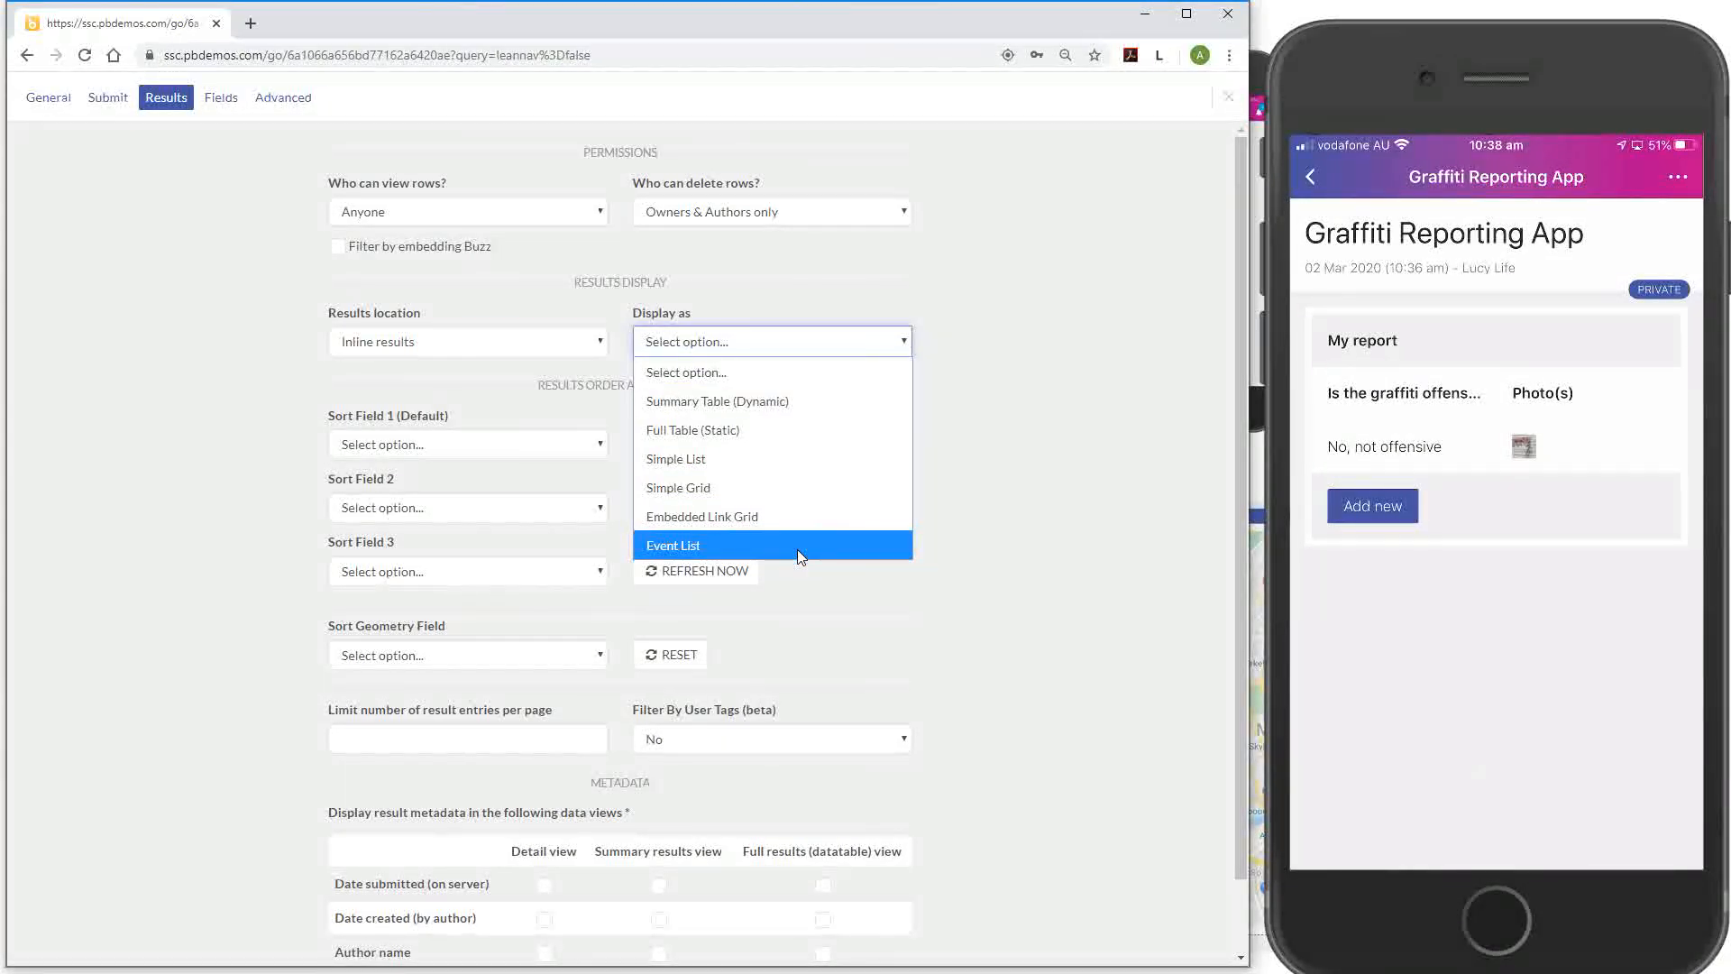
left_click(822, 469)
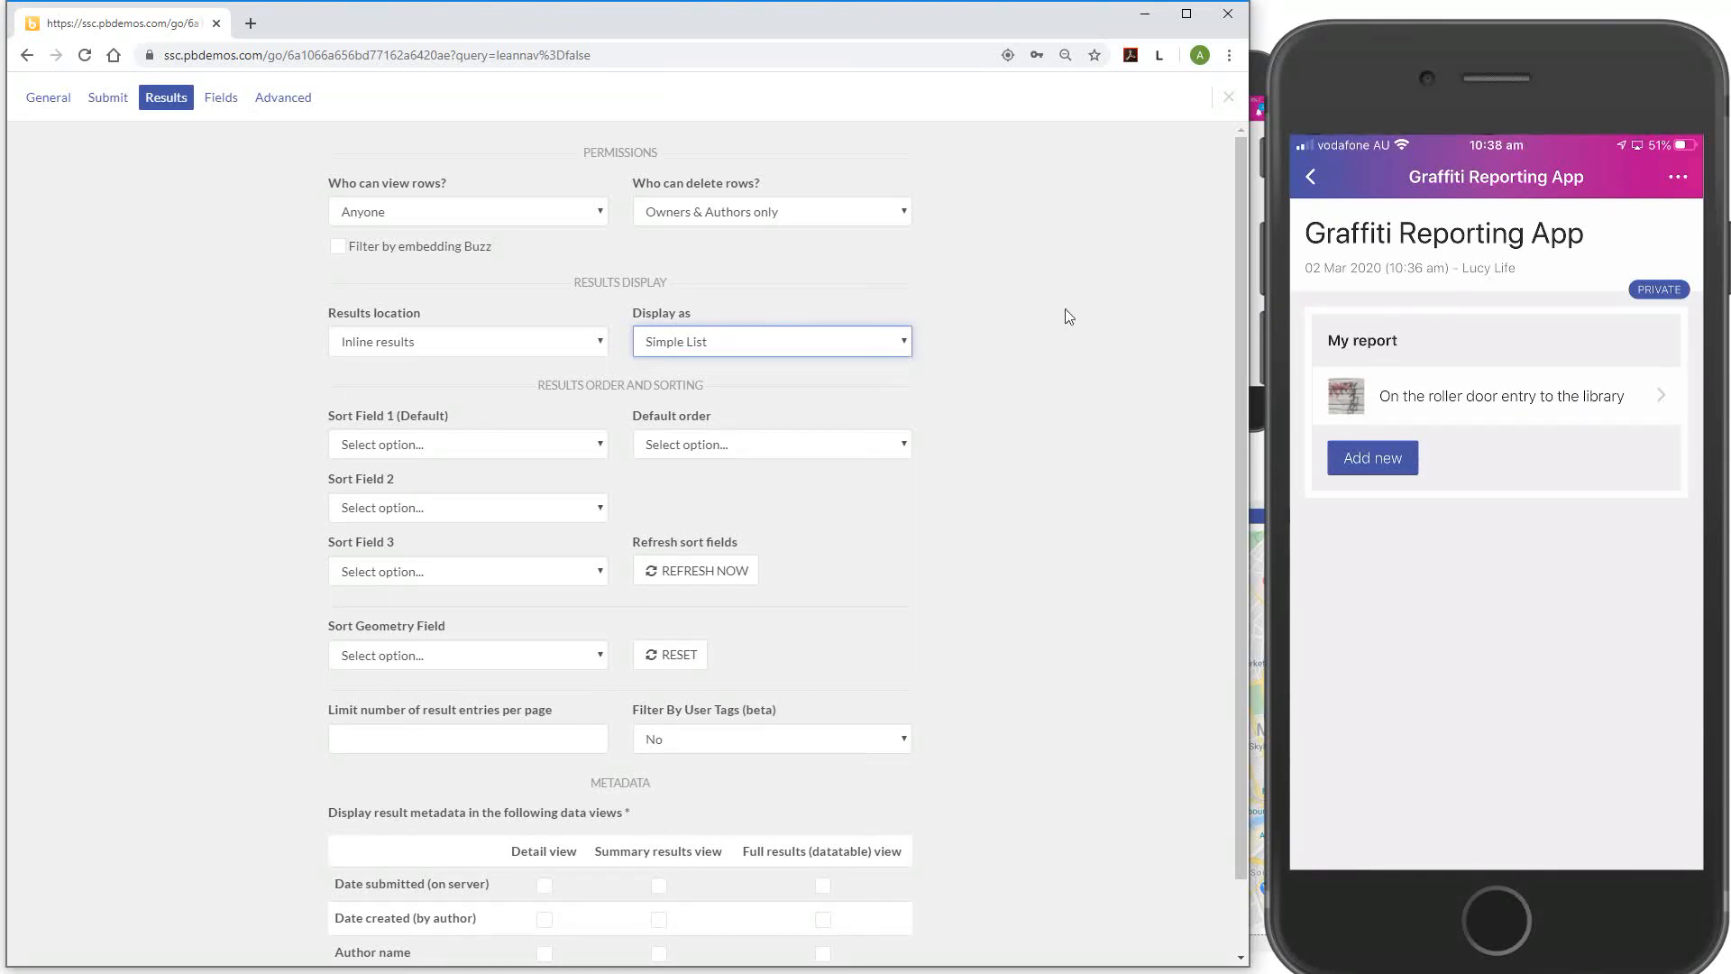
left_click(1228, 97)
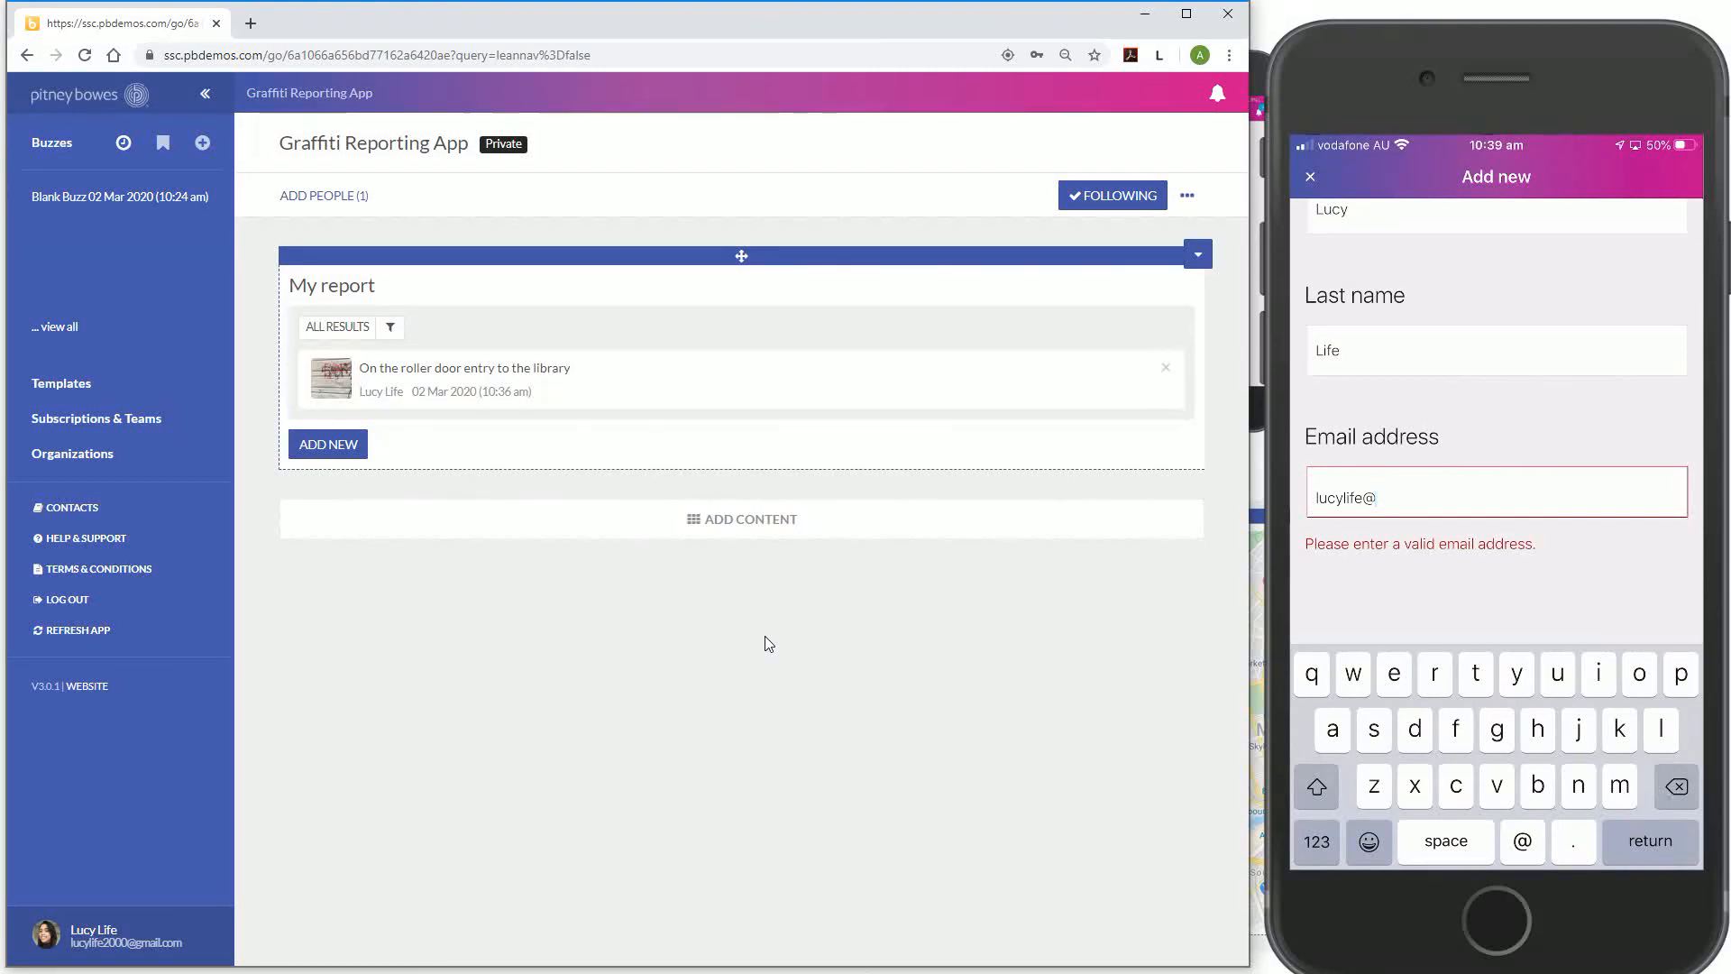
Finish the second report's e-mail address and review the On the wall report form
type("gmail.com")
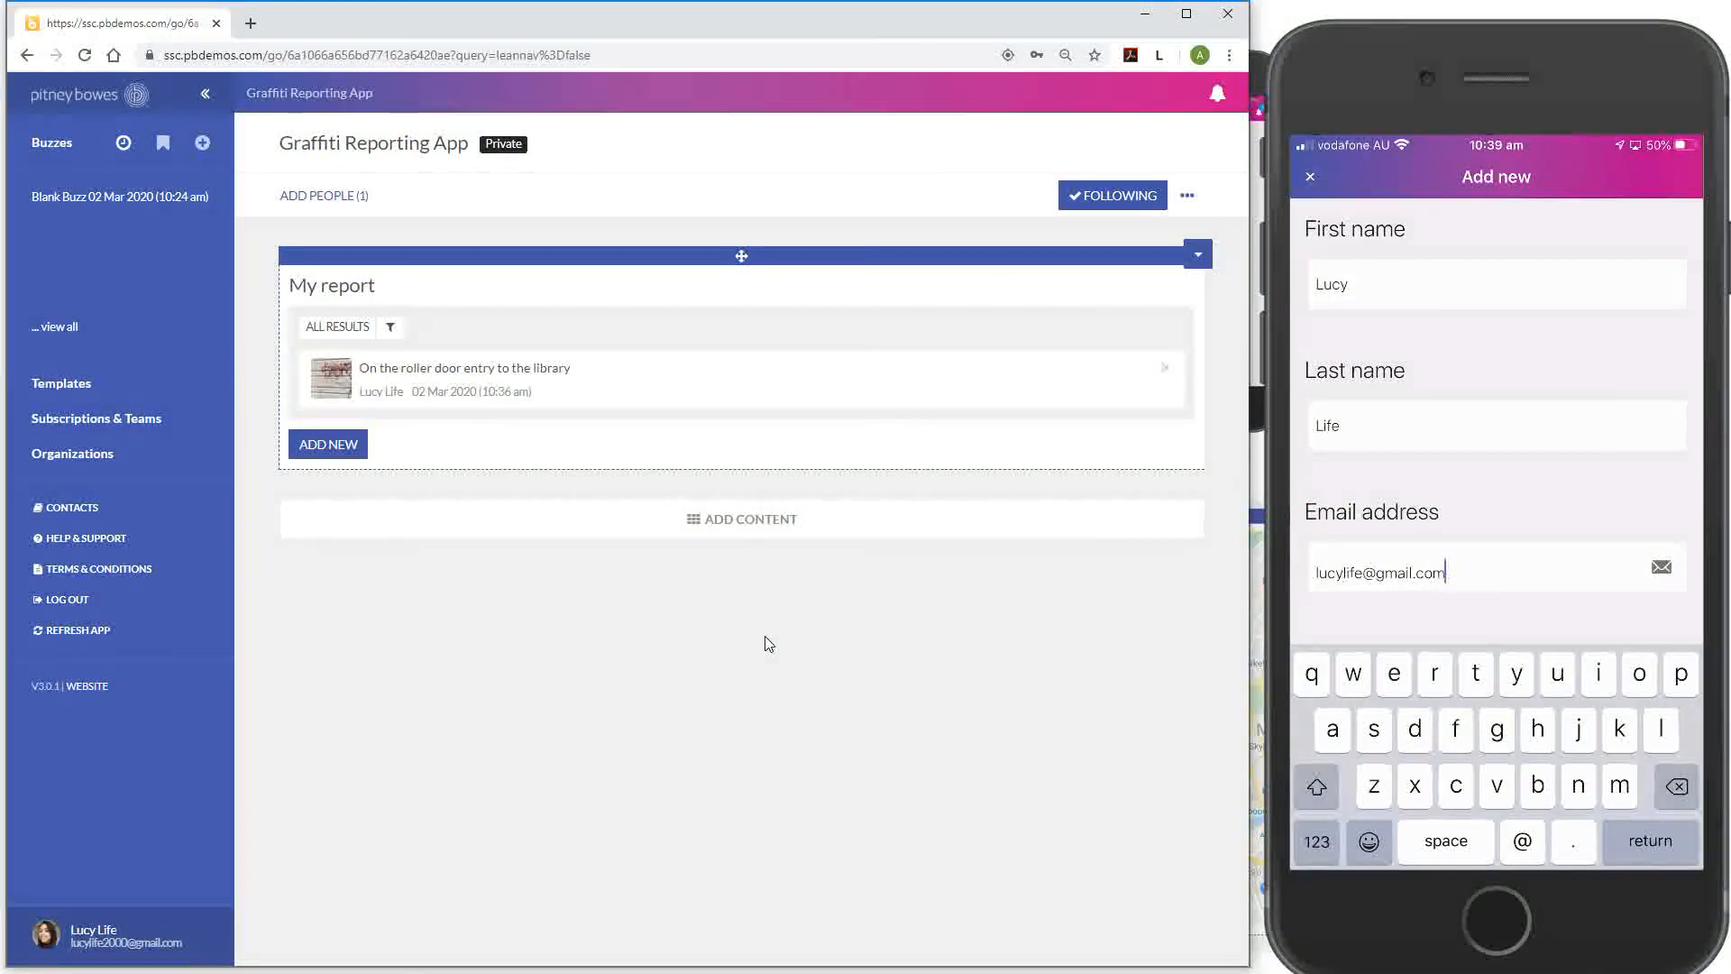
scroll(1497, 420, "down", 1)
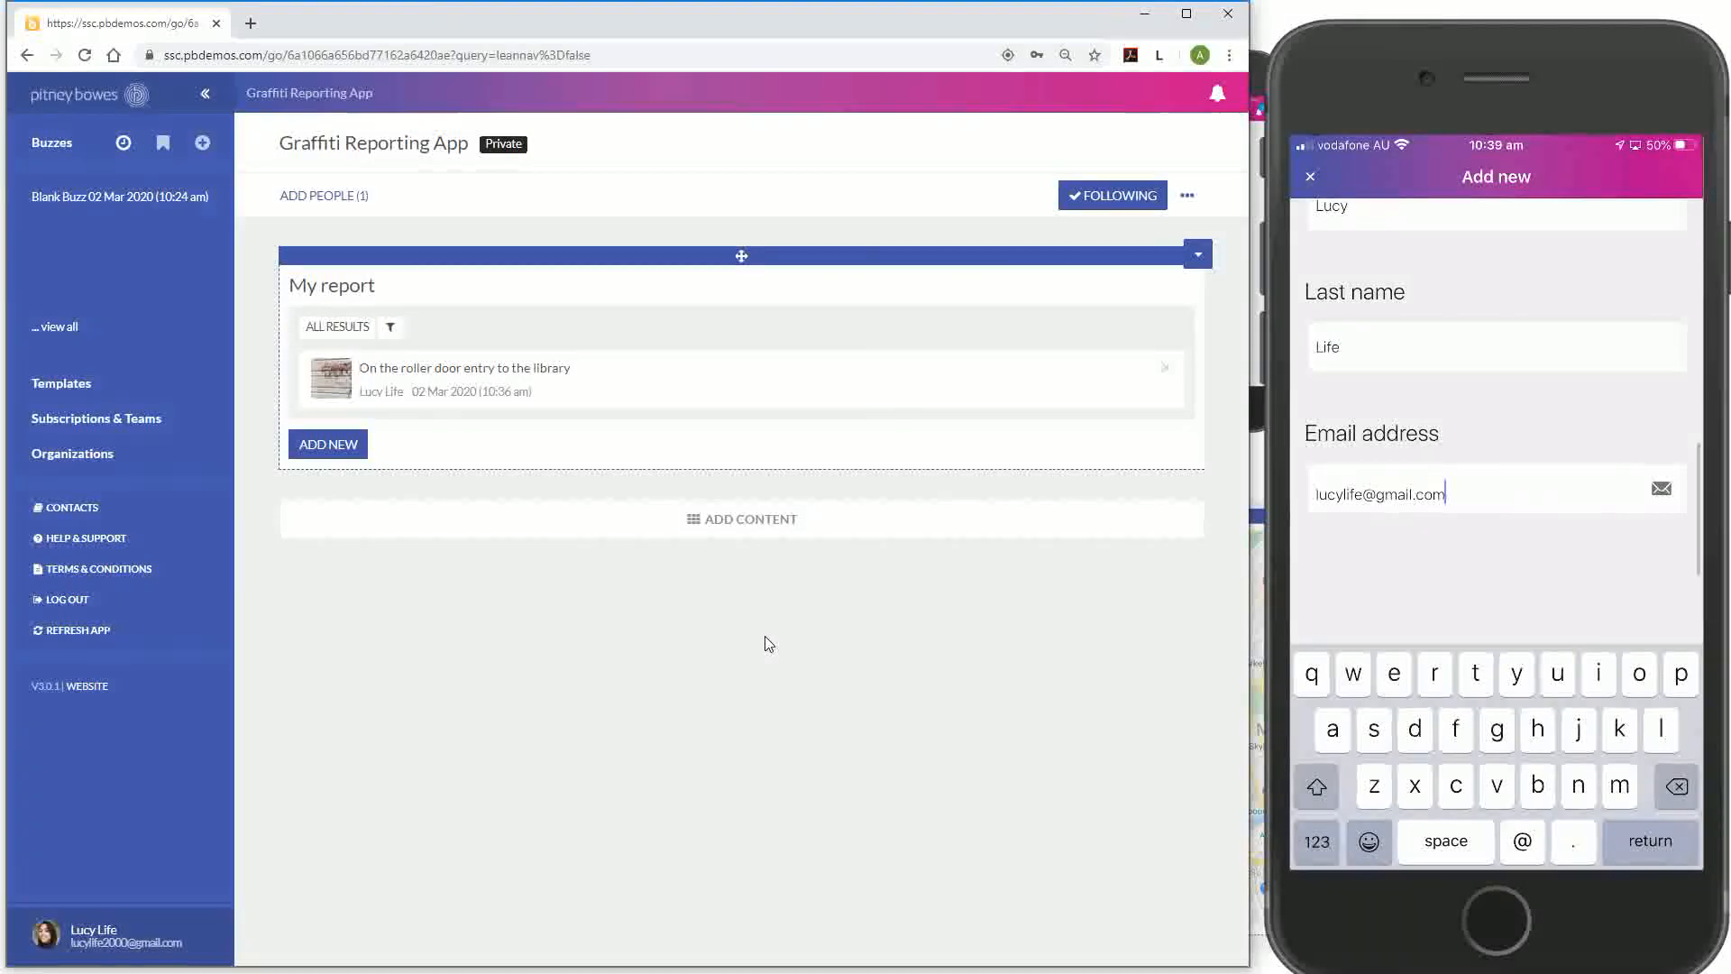
scroll(1496, 534, "up", 10)
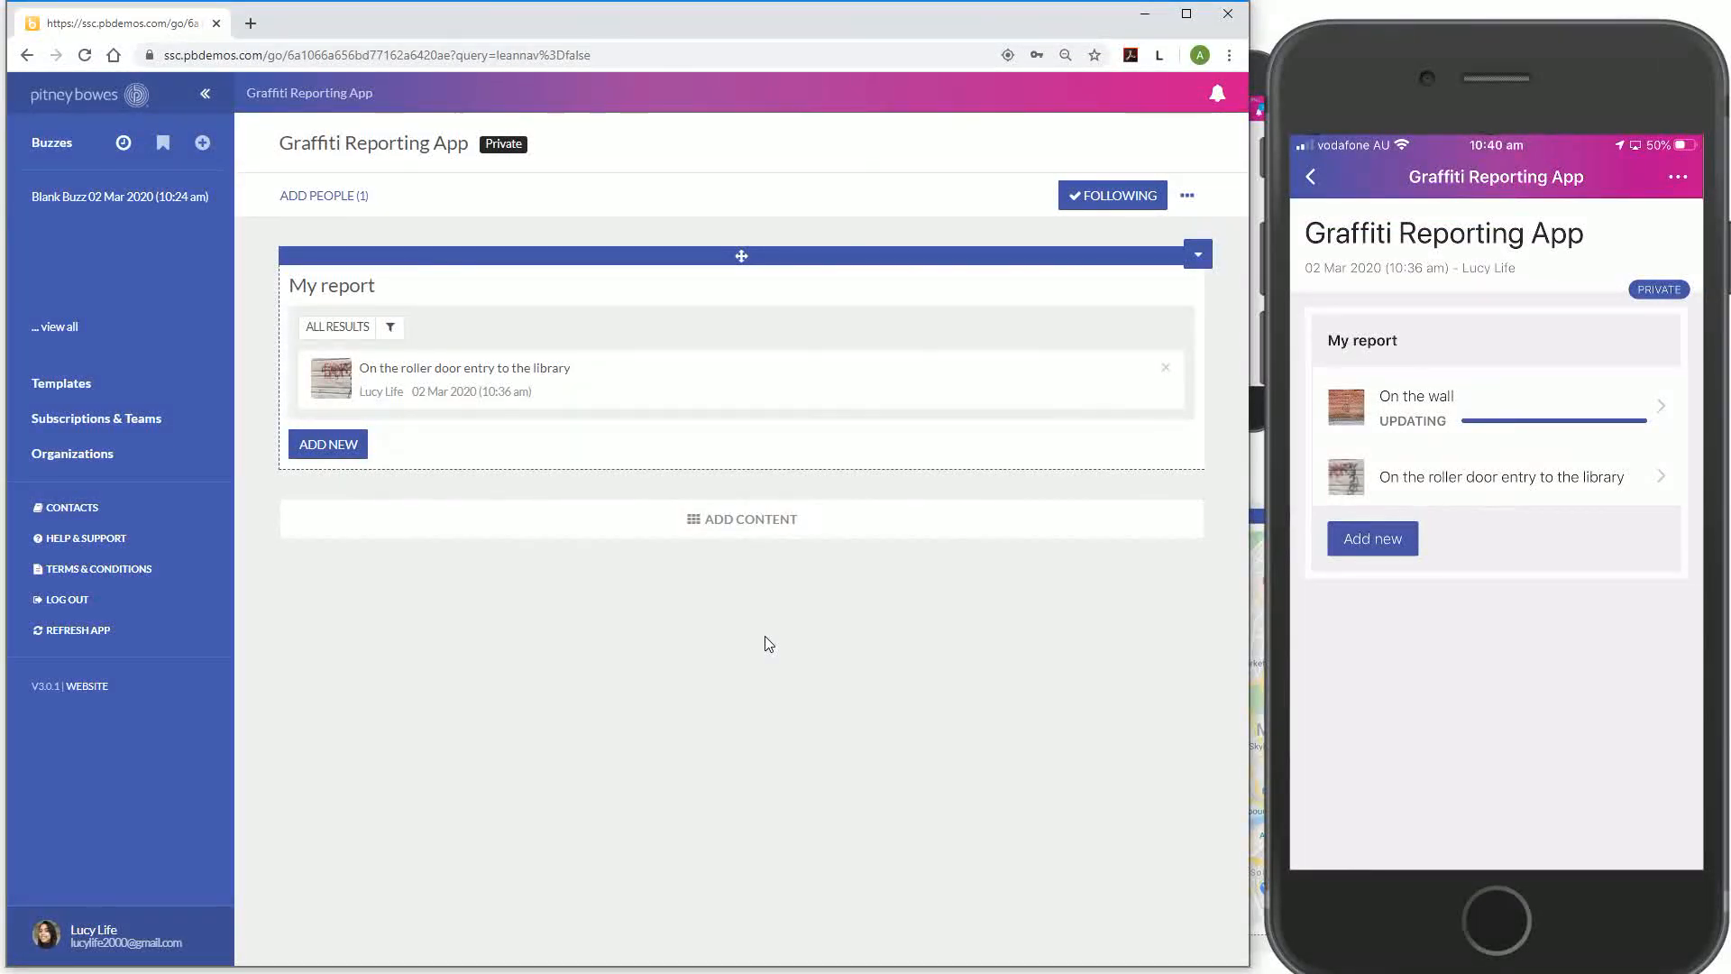
mouse_move(1456, 496)
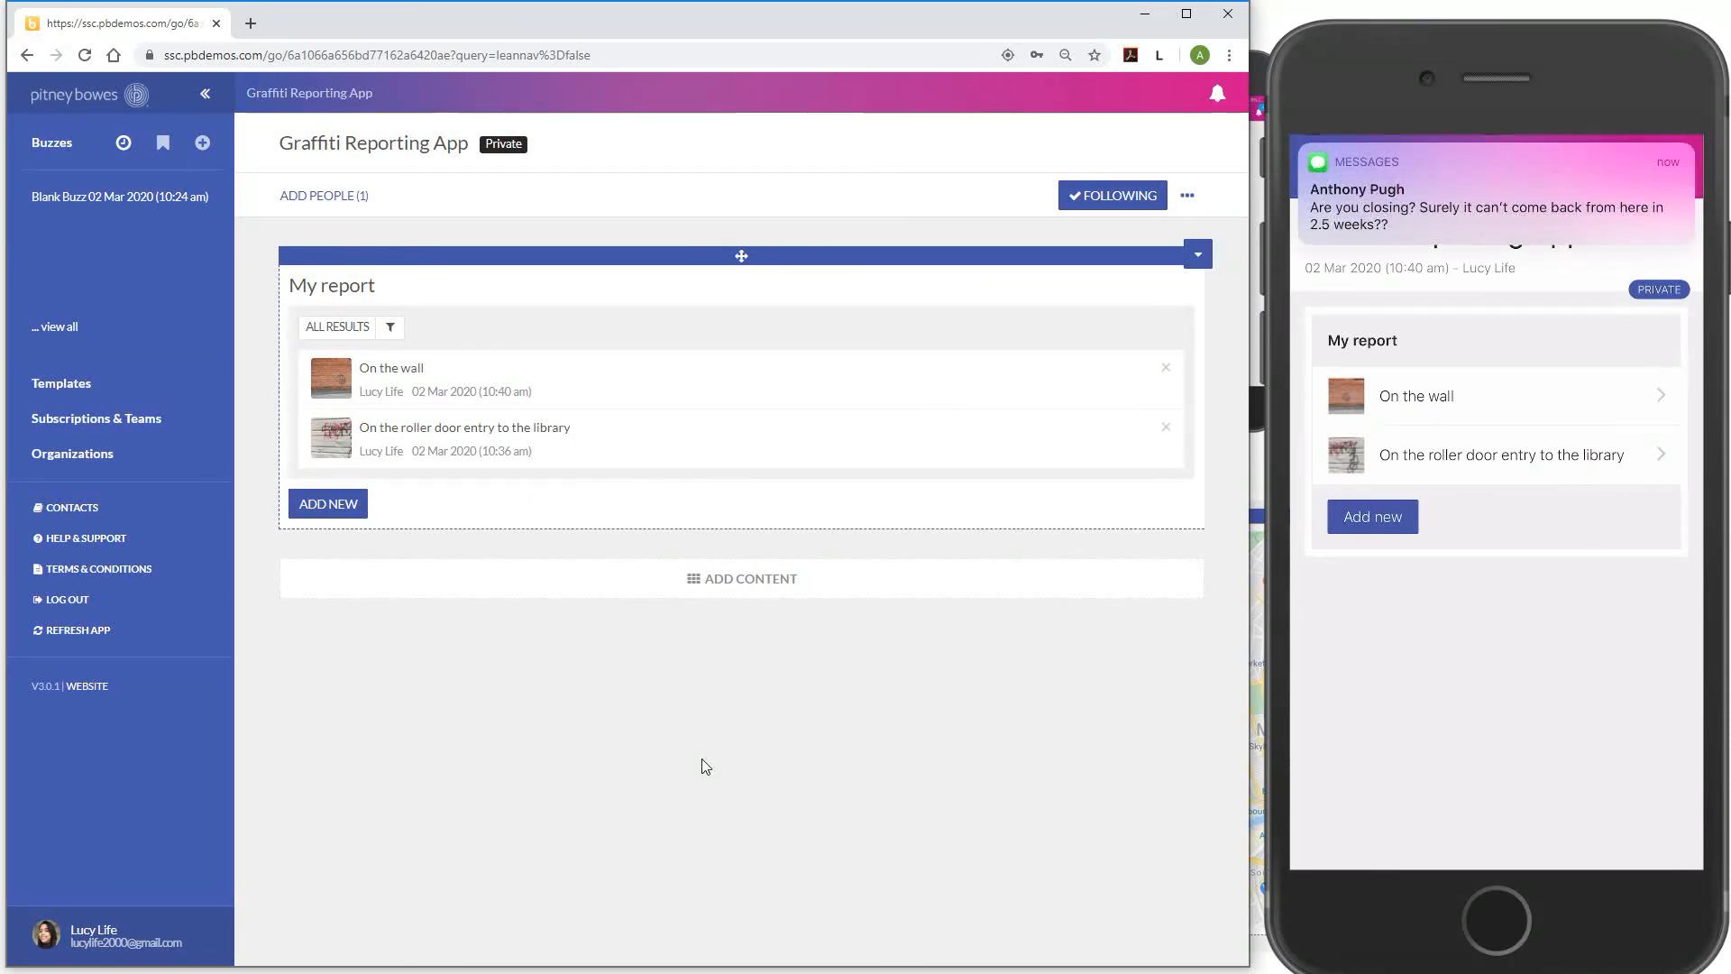
key("alt+Tab")
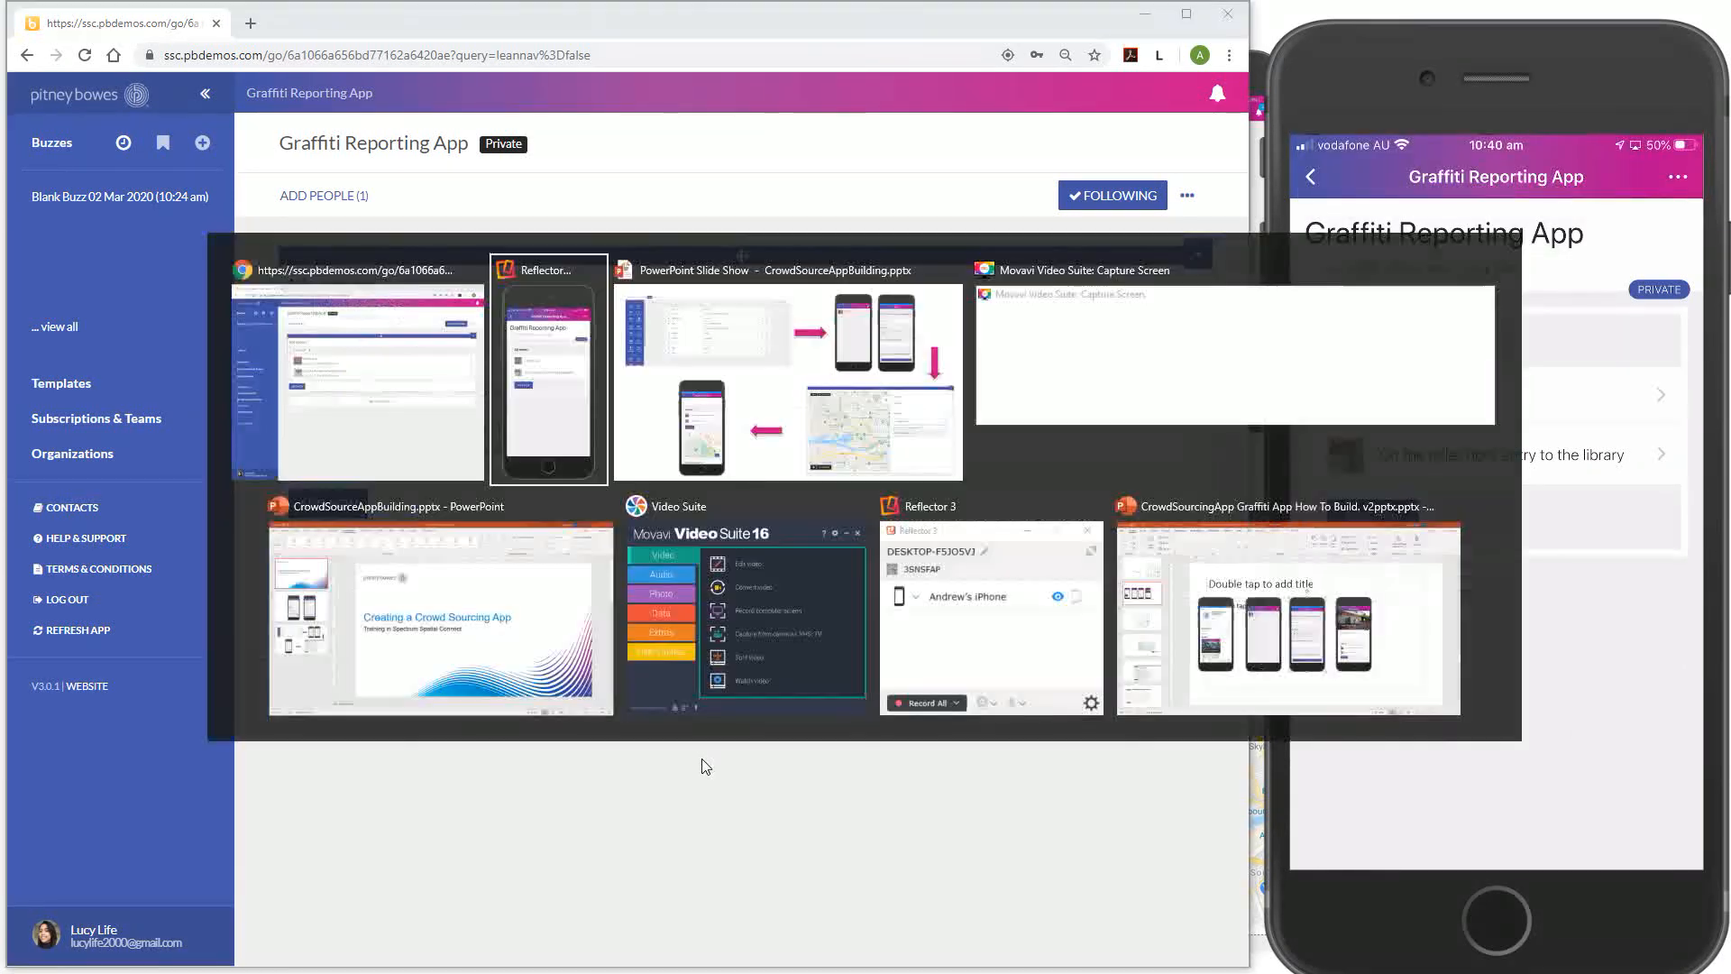
key("alt+Tab")
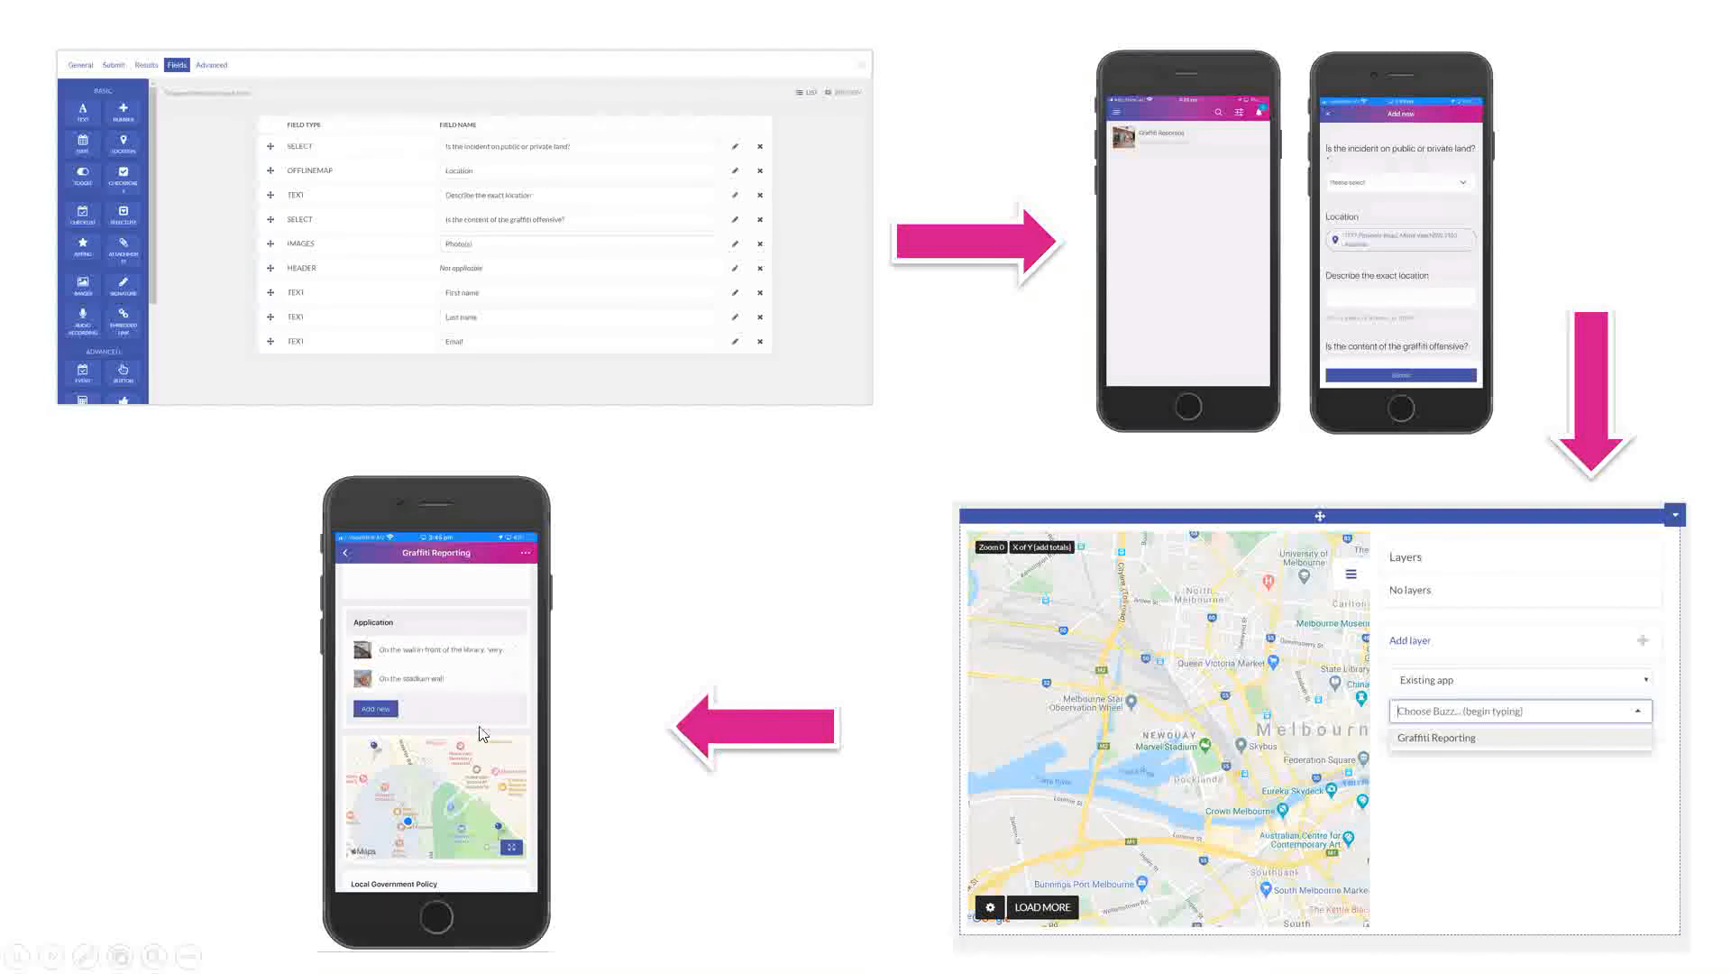
key("alt+Tab")
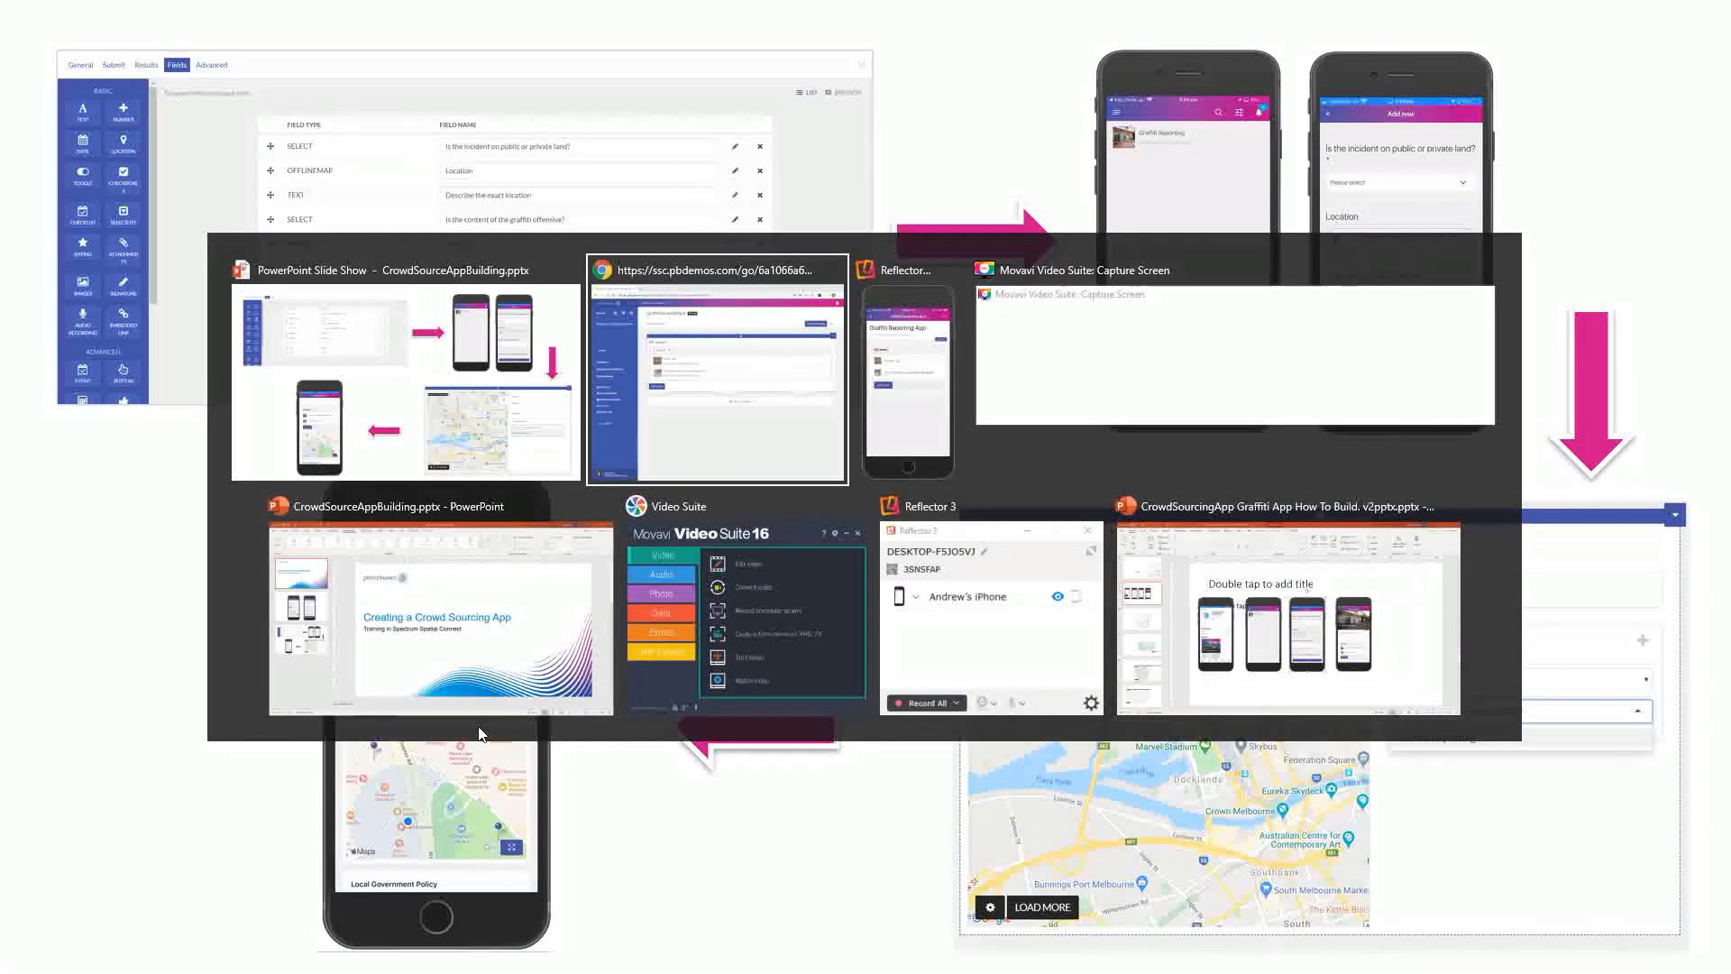
key("alt+Tab")
key("Tab")
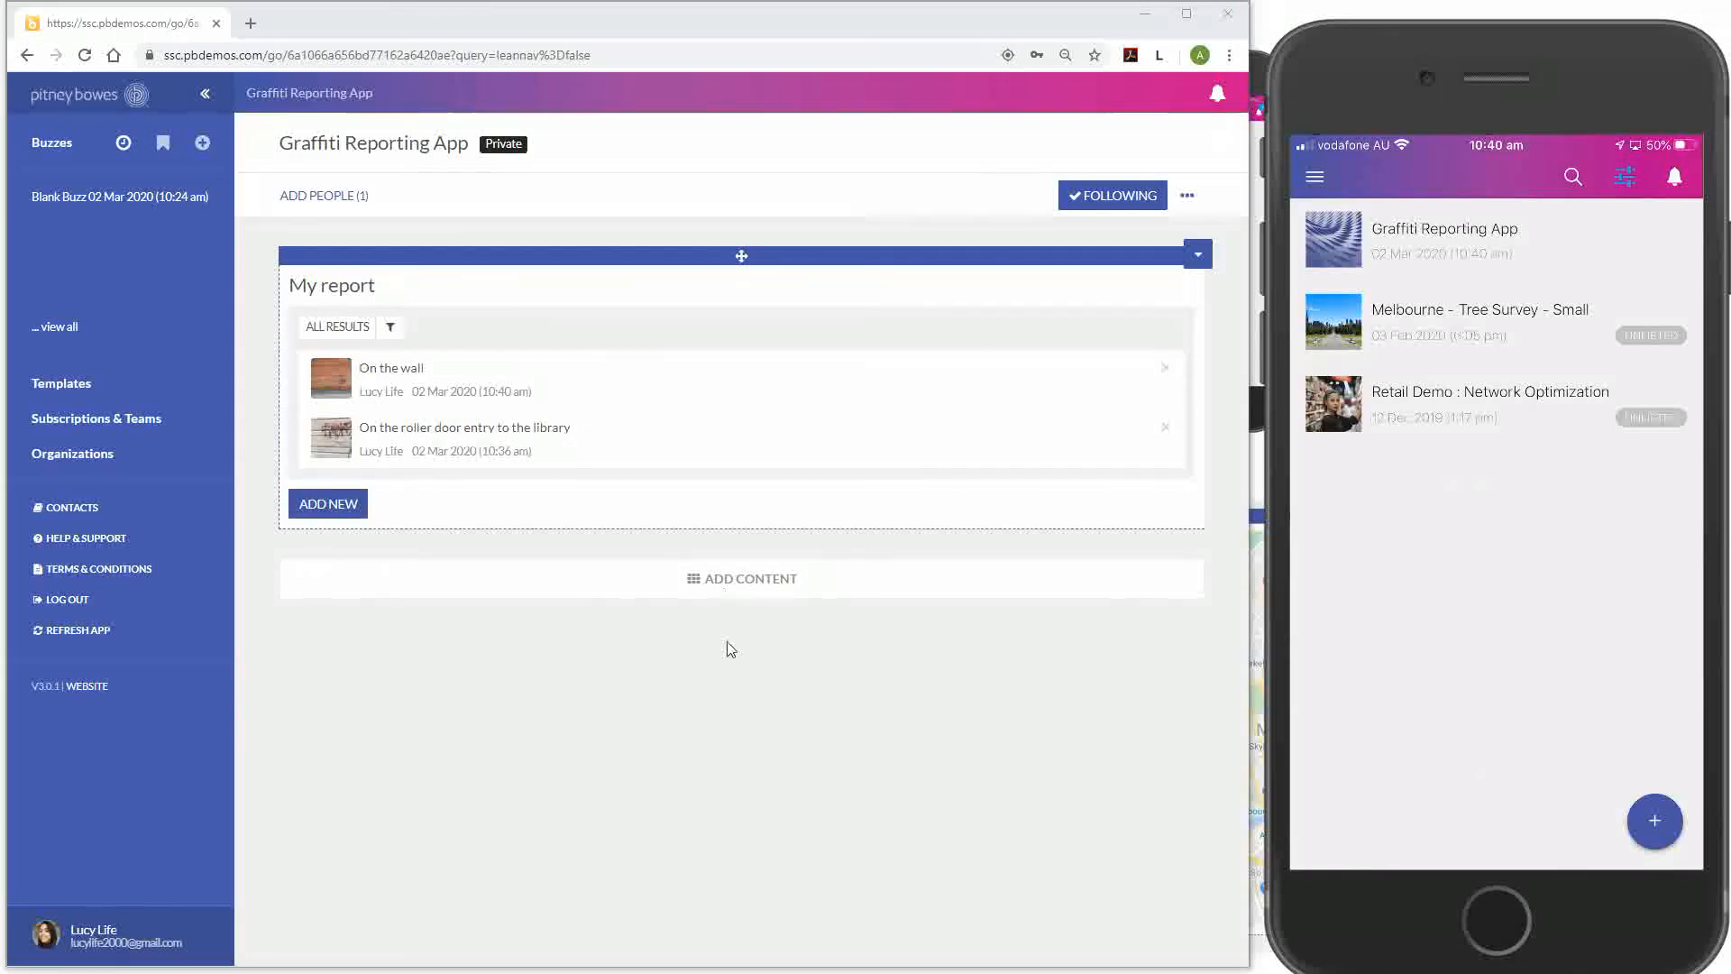
Insert an Advanced Map block of central Melbourne below the My report list
left_click(750, 585)
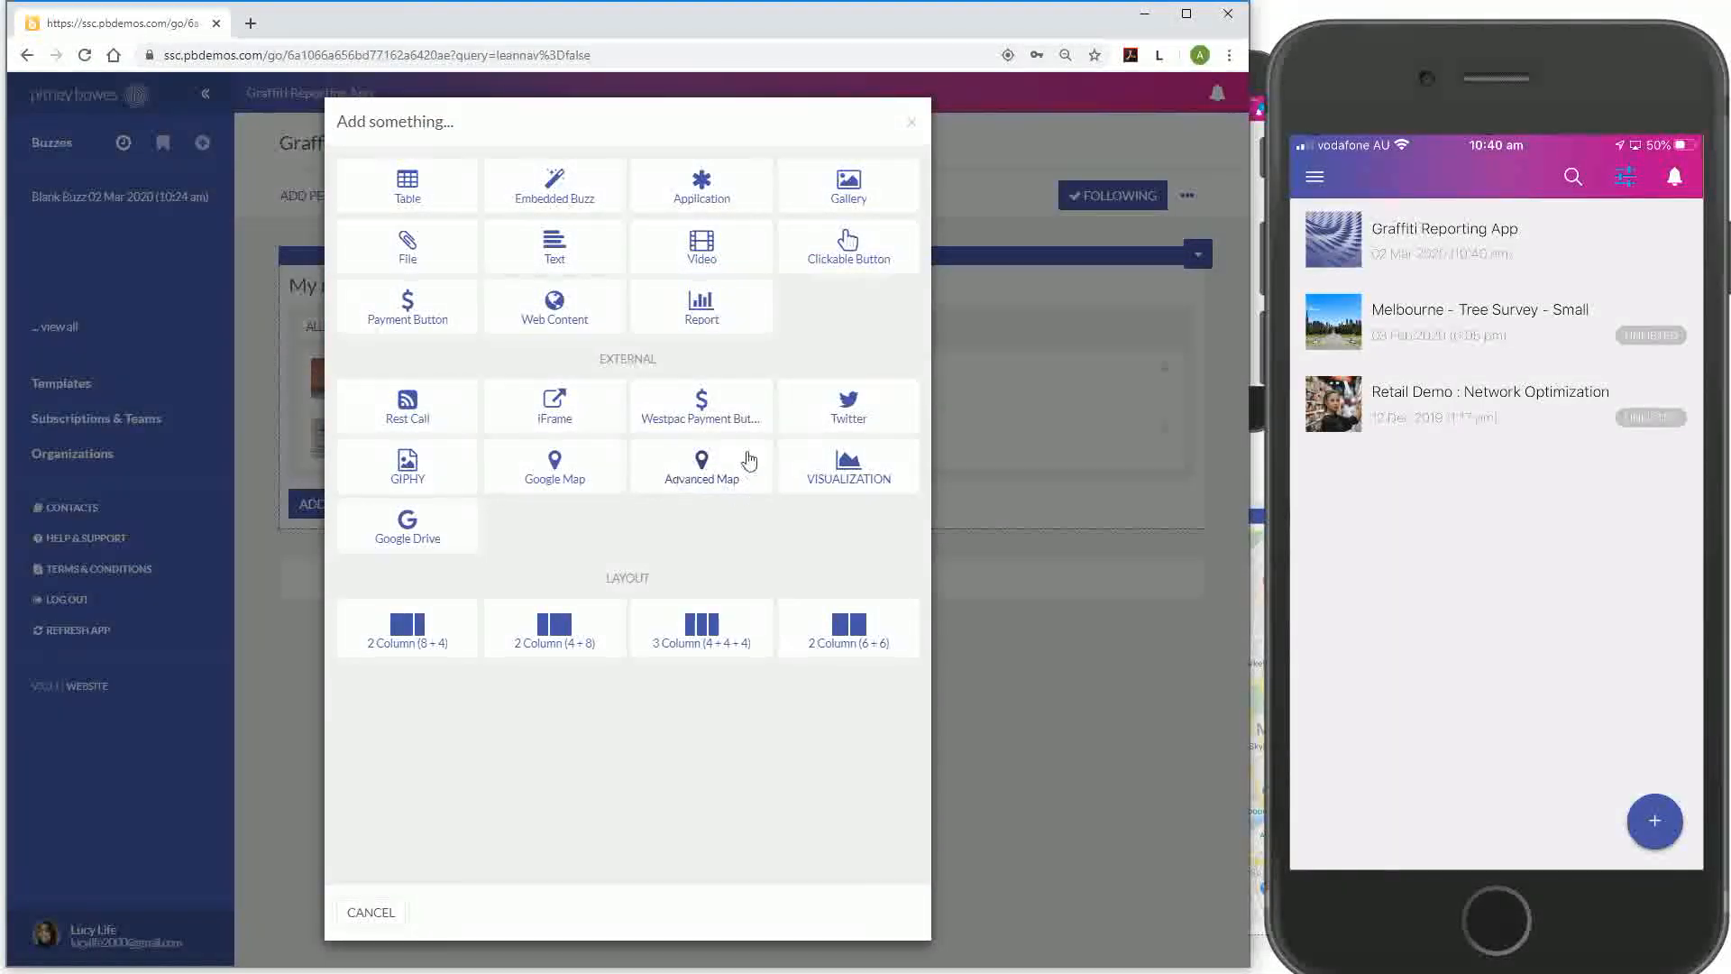
left_click(713, 478)
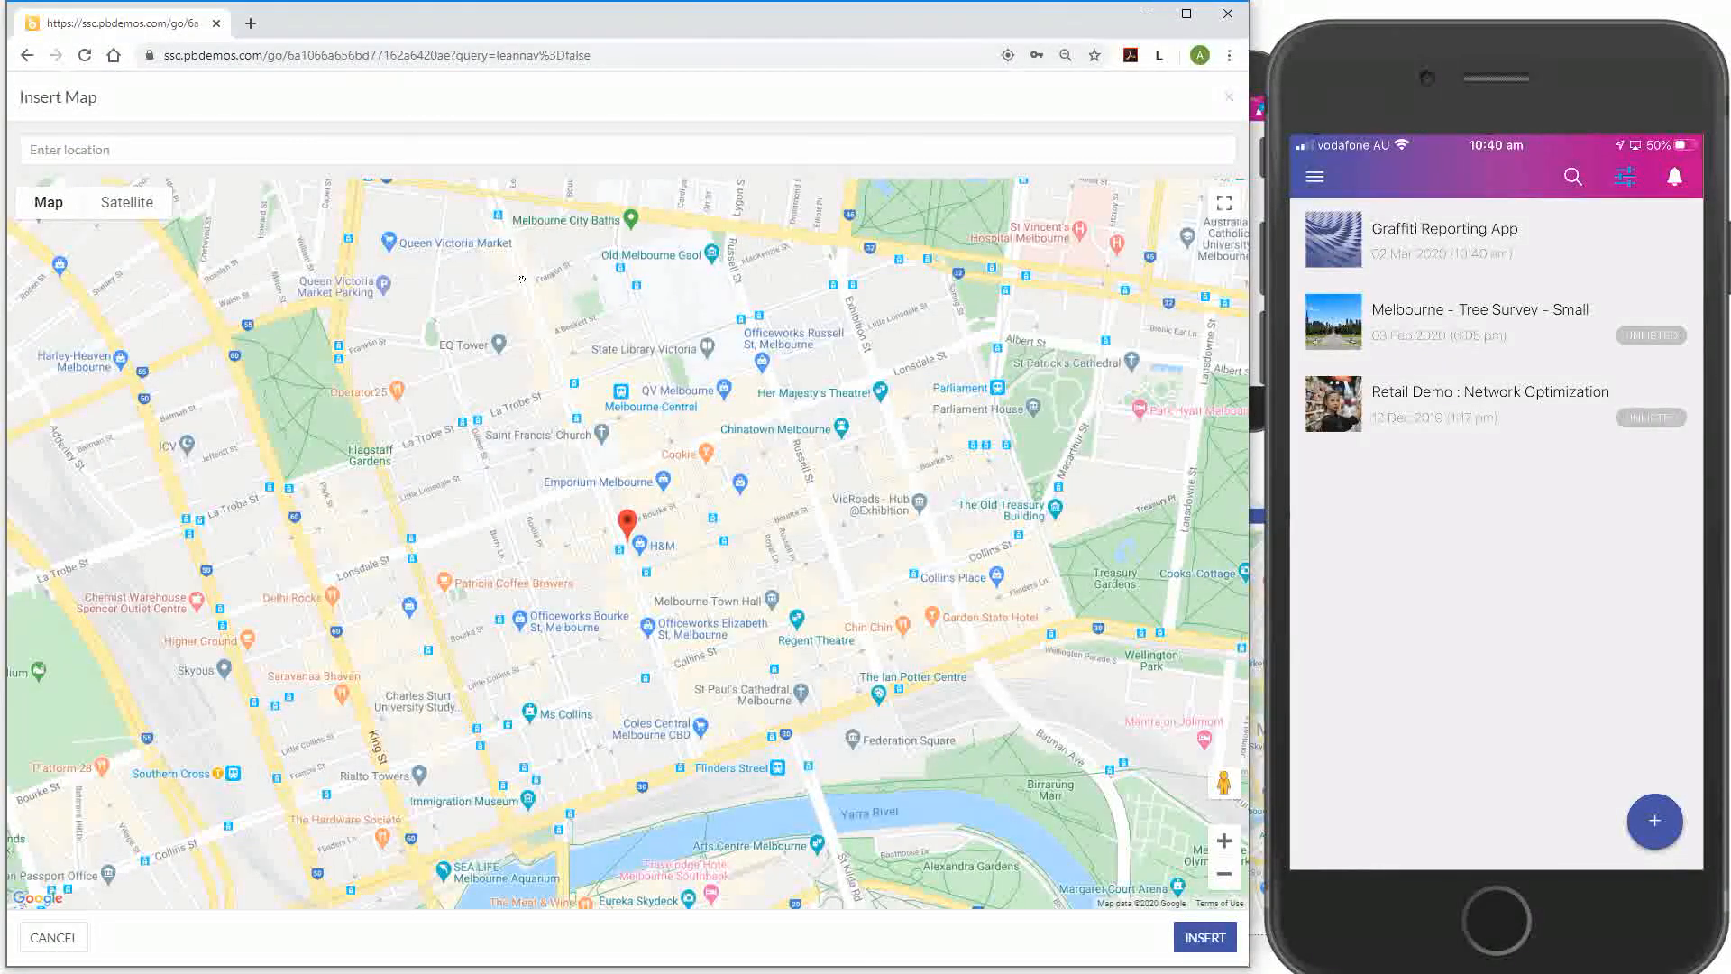
left_click(1207, 940)
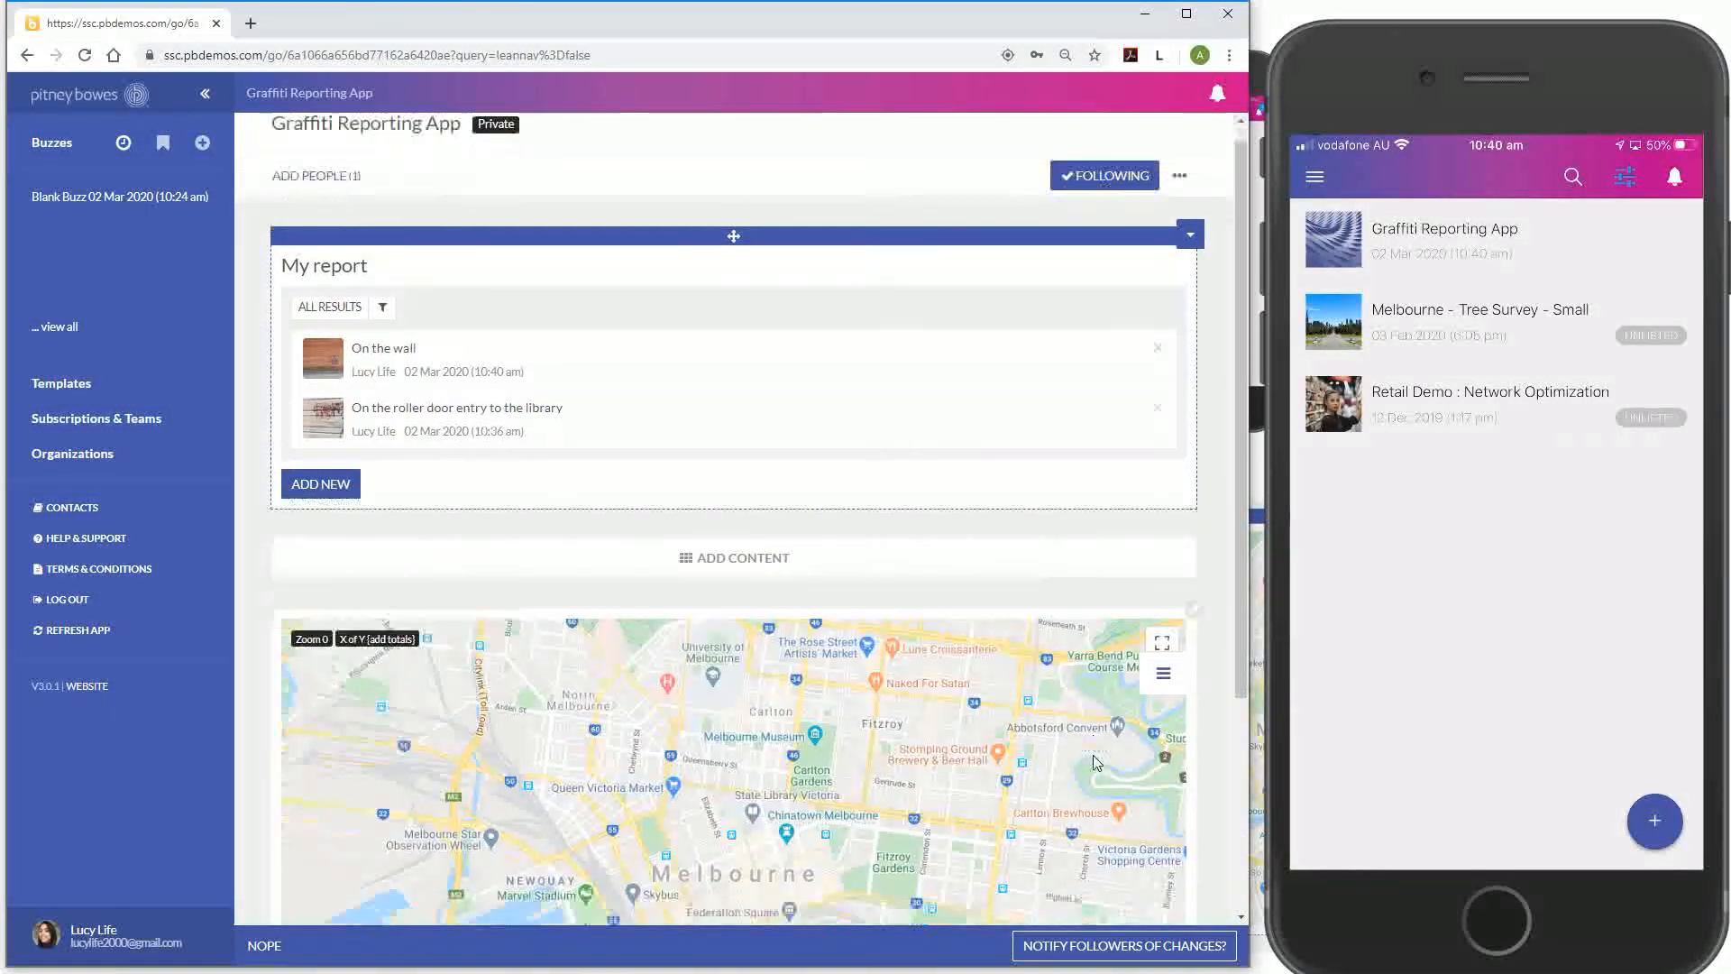
In the map's layers panel, start a new layer using an existing app as its data source
scroll(1109, 784, "down", 1)
scroll(1096, 762, "down", 1)
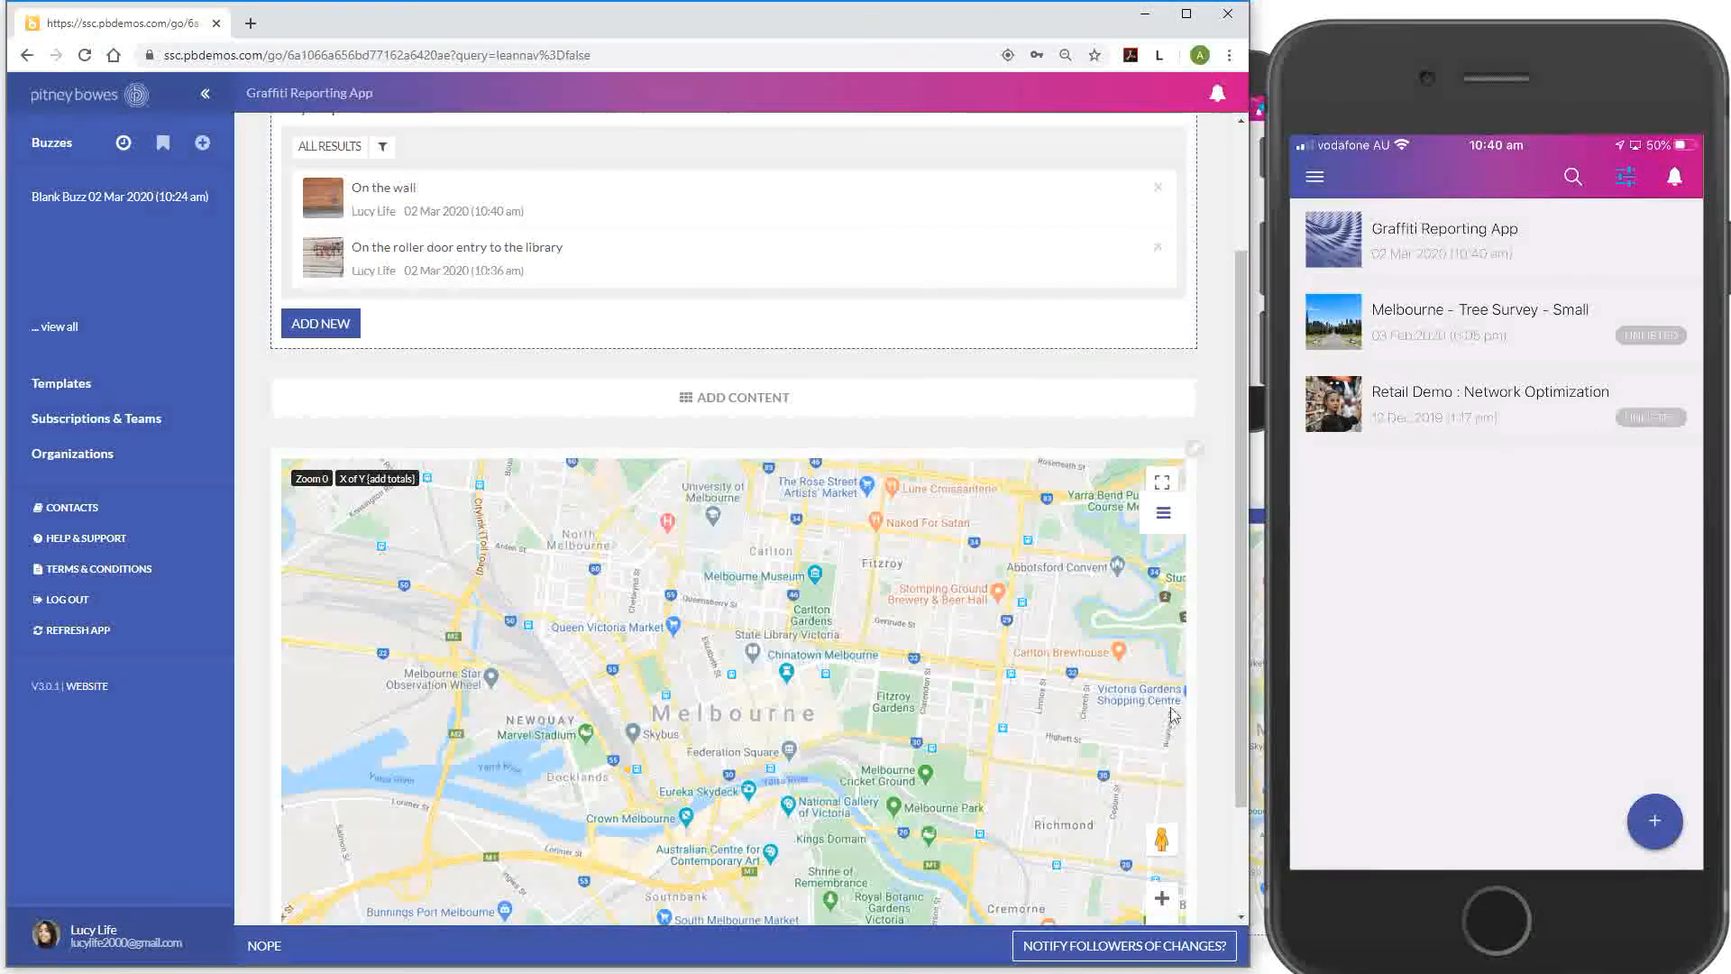
scroll(1037, 595, "down", 1)
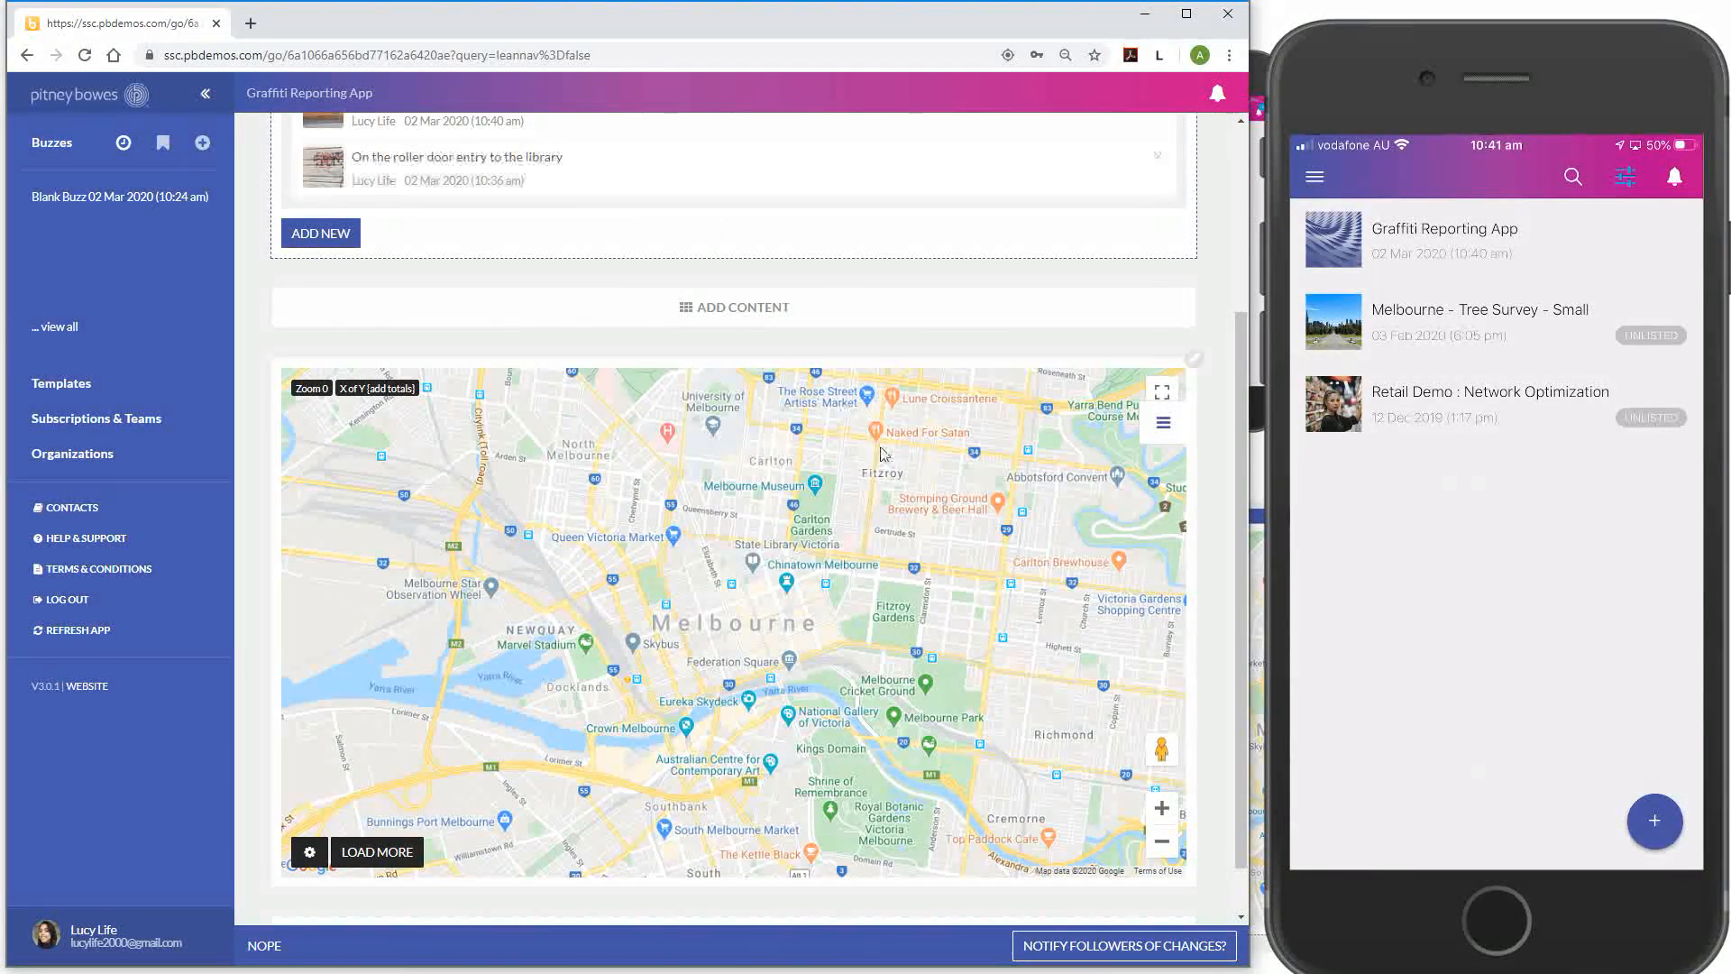
left_click(1164, 426)
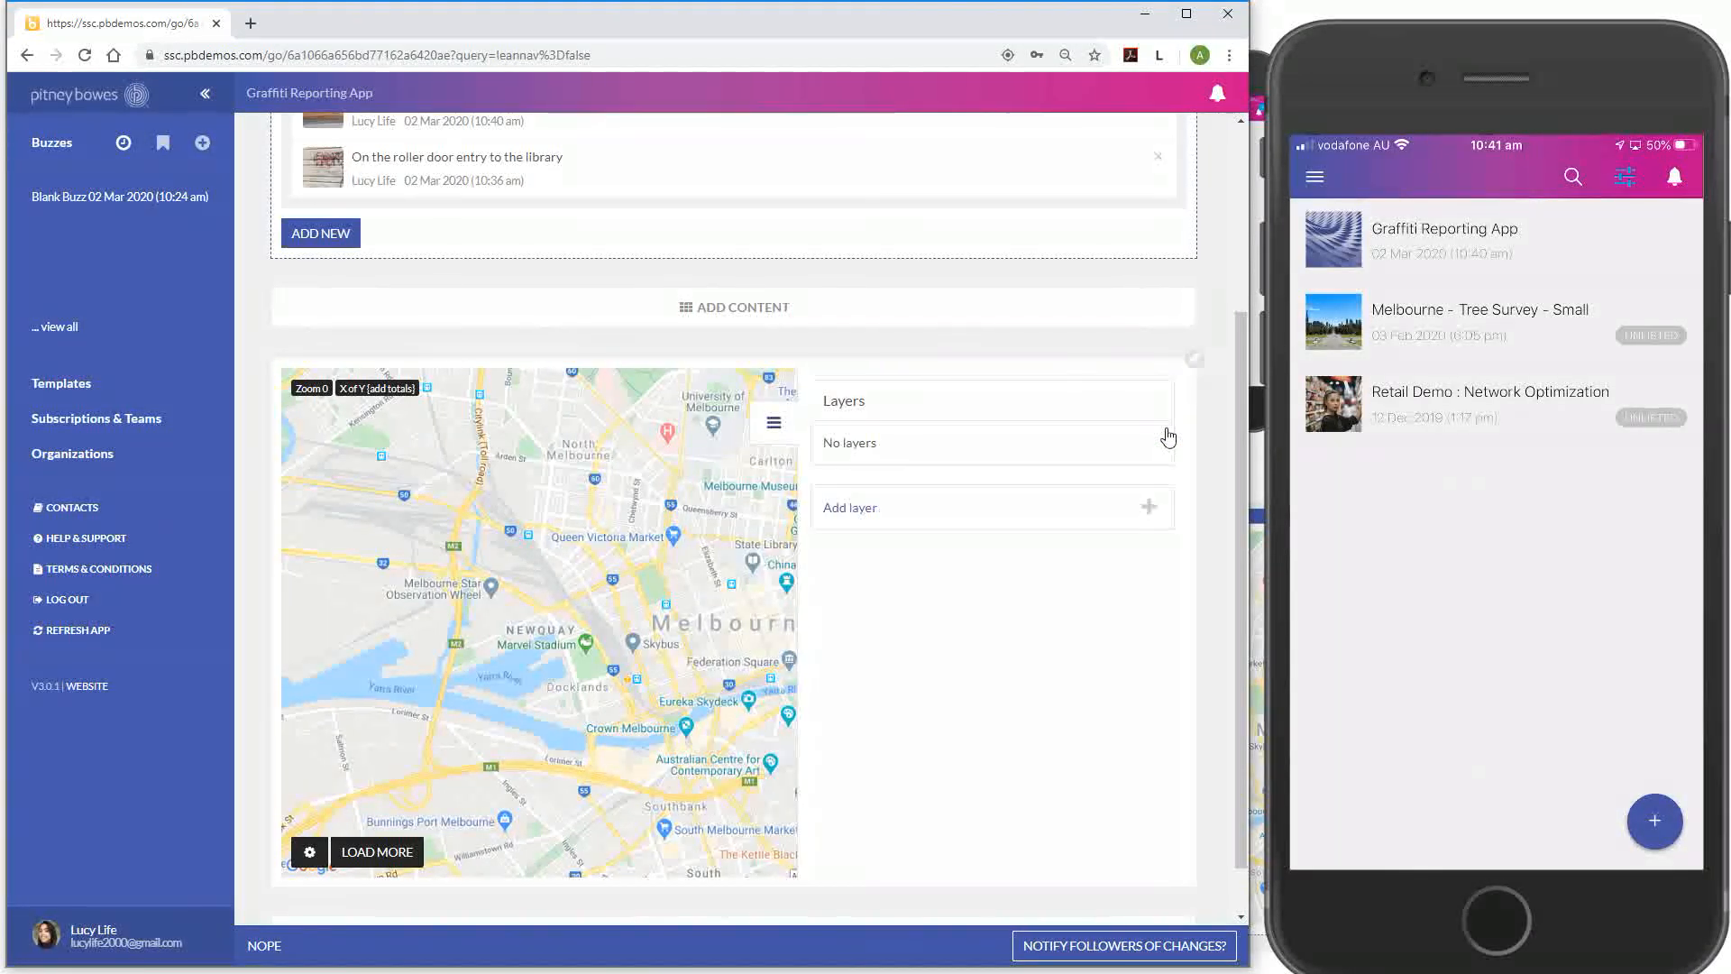
left_click(1151, 509)
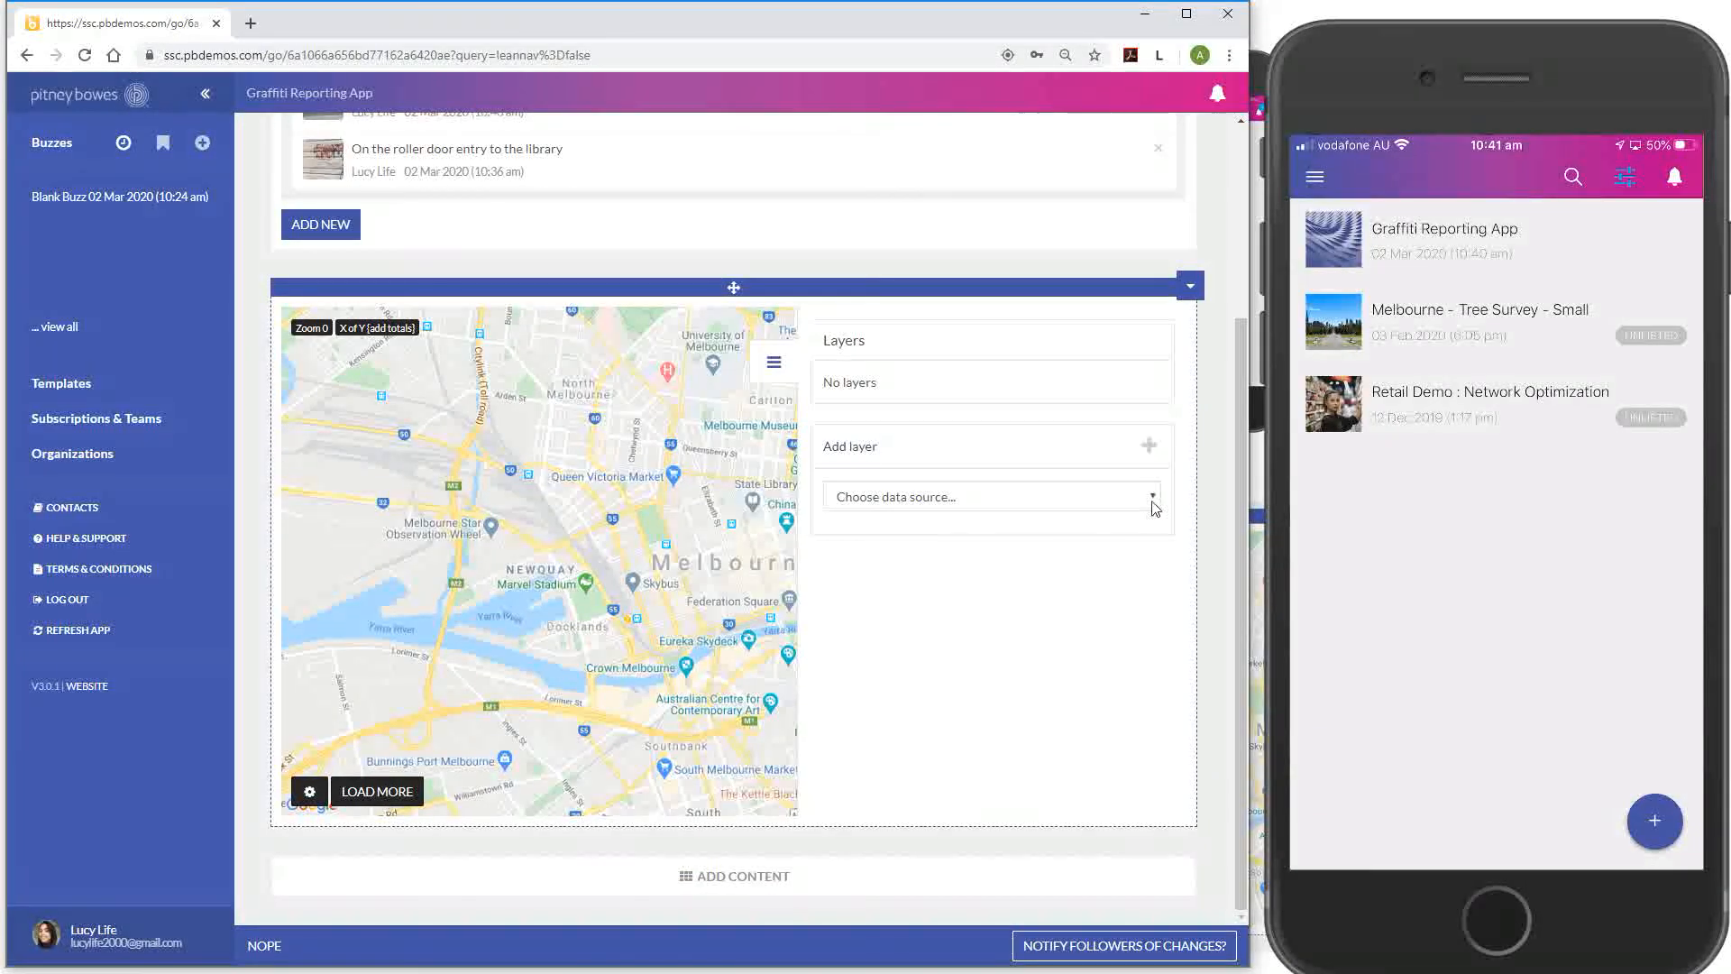
left_click(1154, 508)
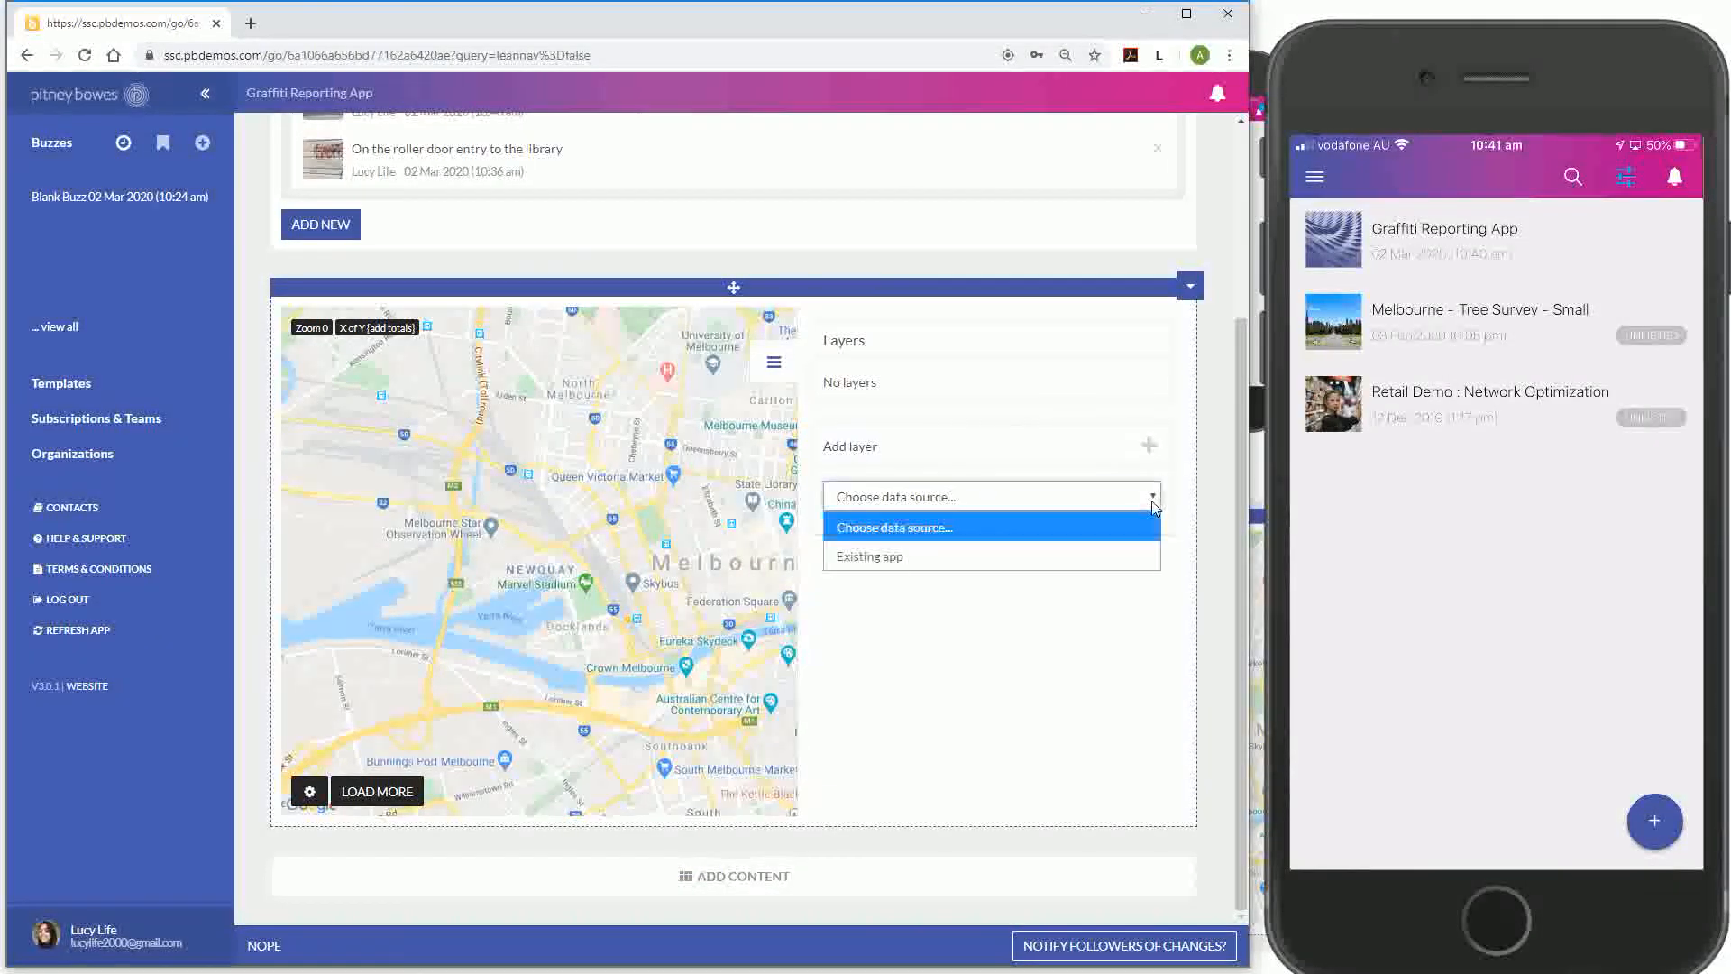
left_click(1058, 566)
Choose Graffiti Reporting App's My report application as the layer source and add it
left_click(1102, 536)
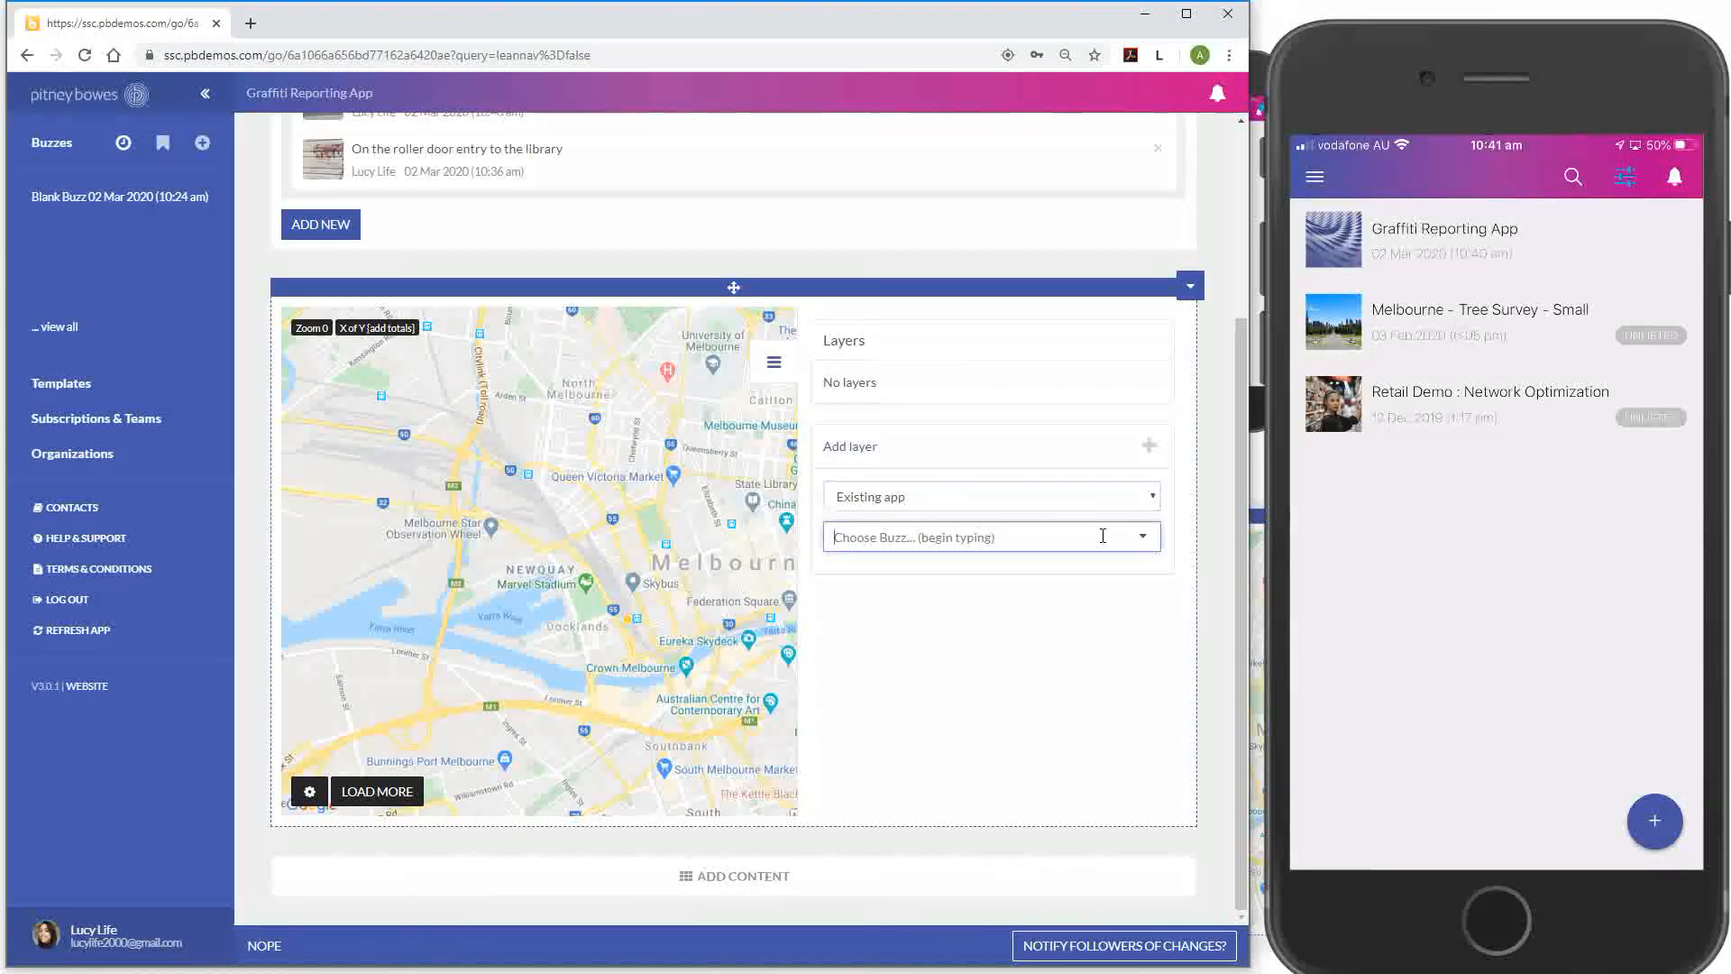
type("graffi")
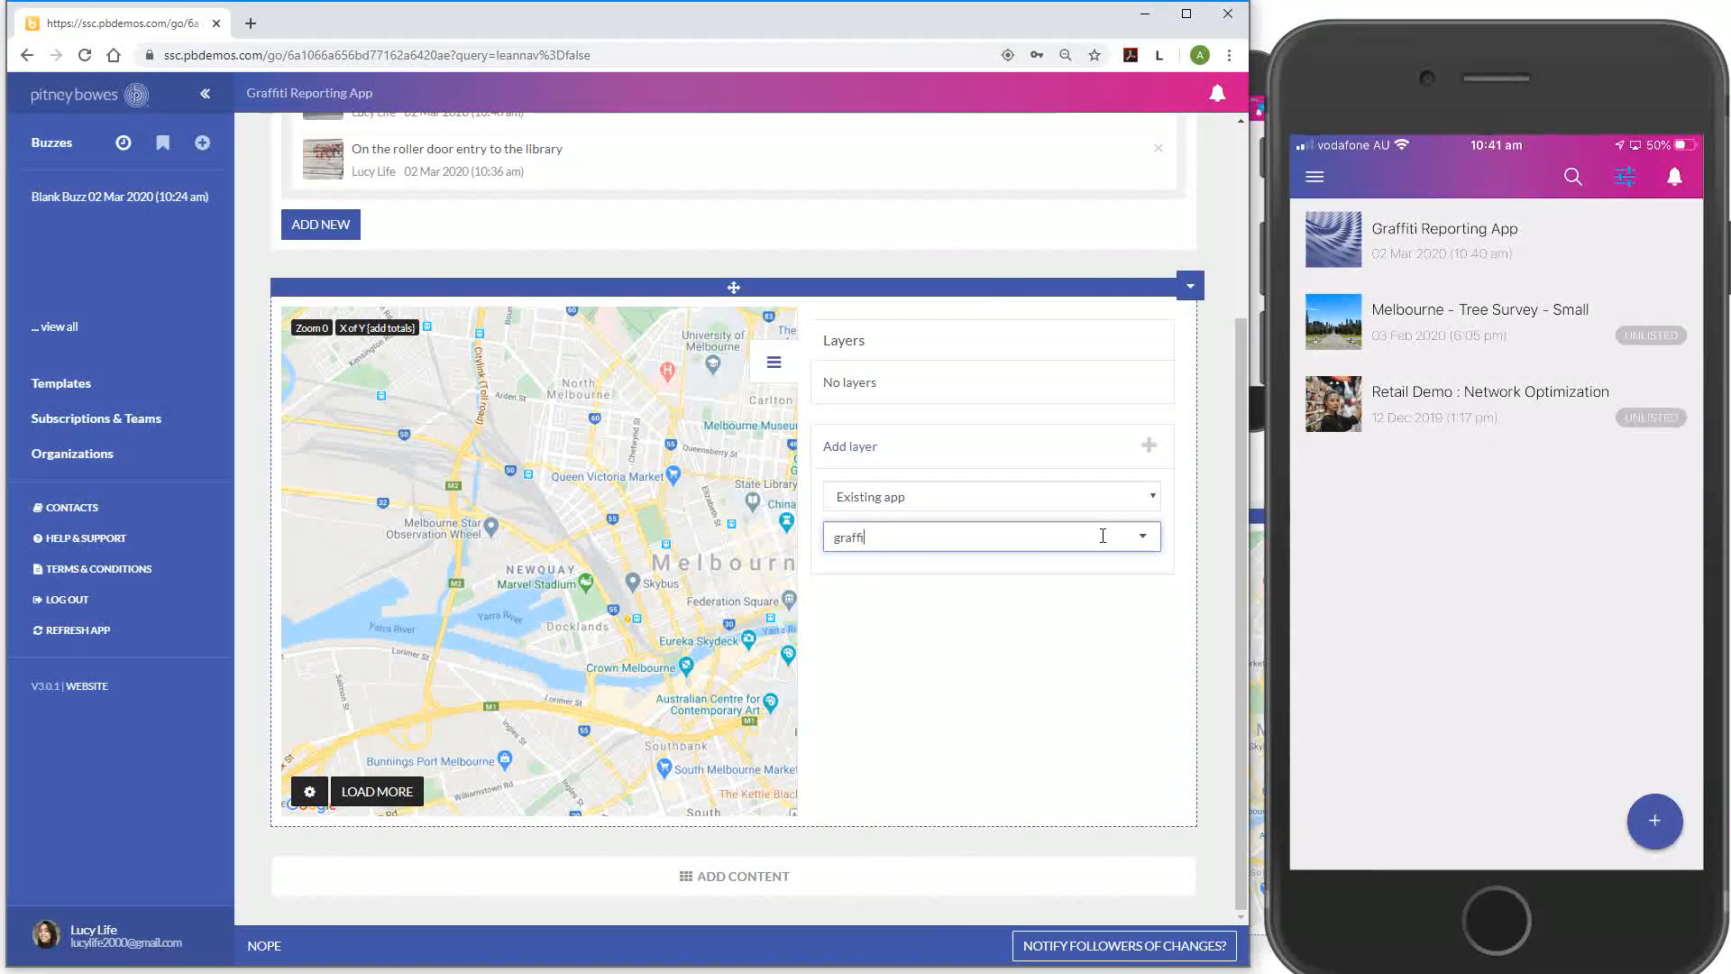
type("t")
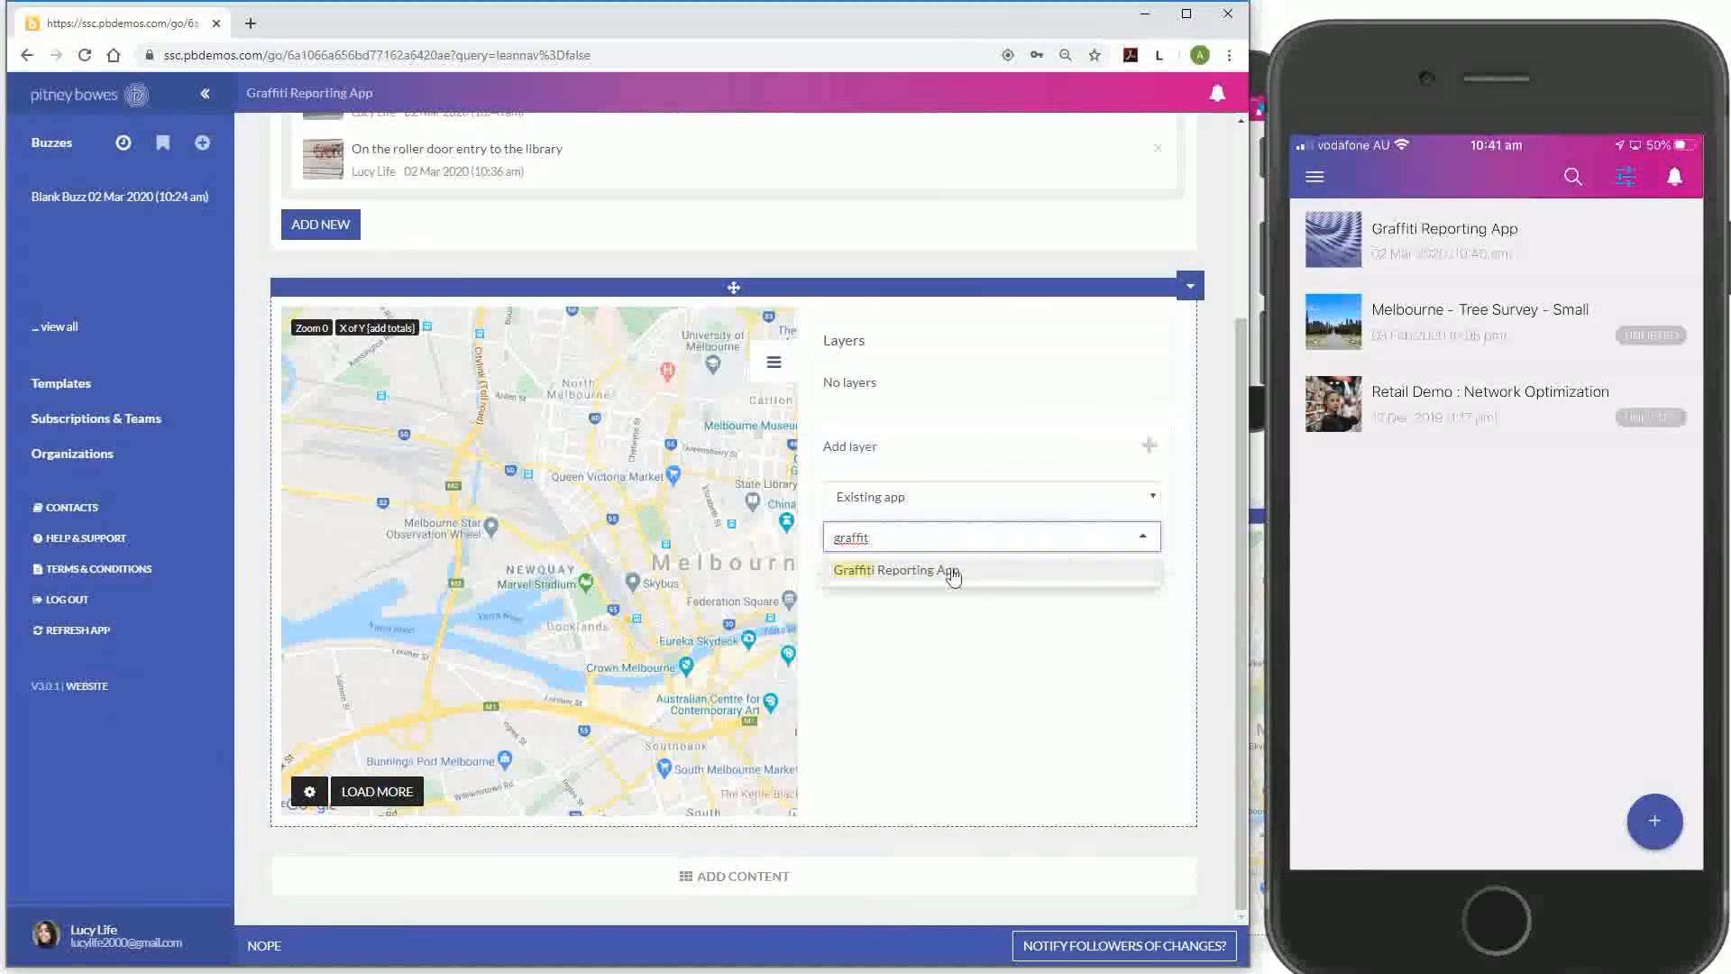
left_click(897, 572)
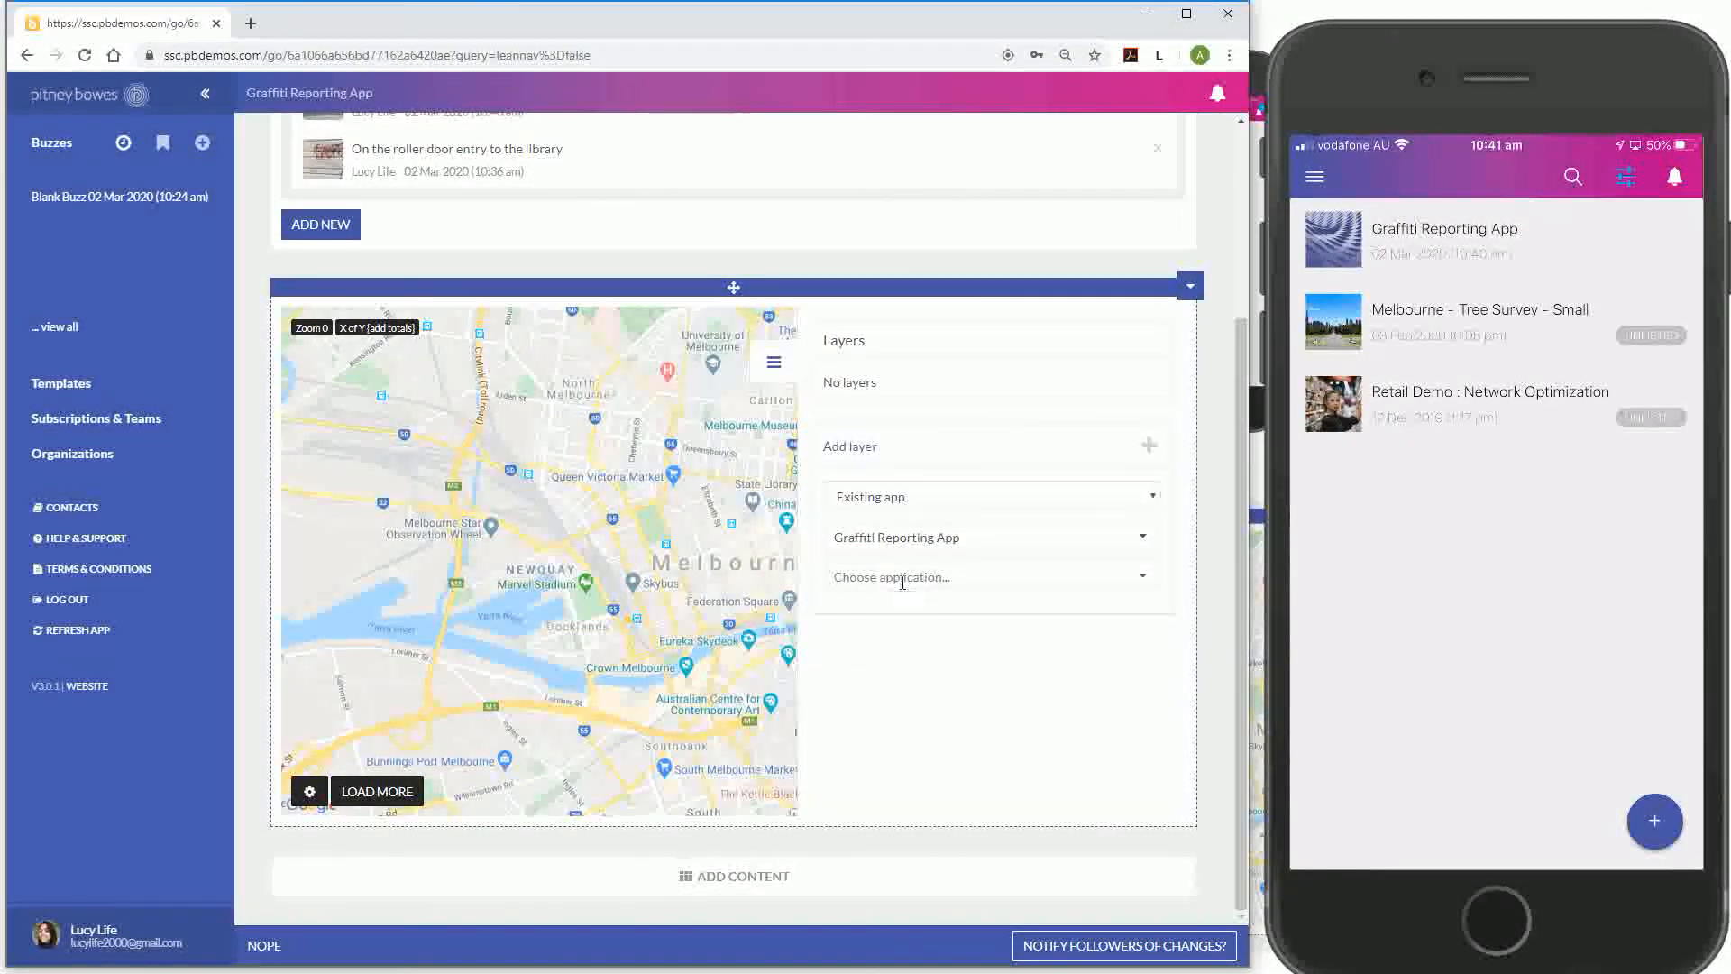
left_click(900, 580)
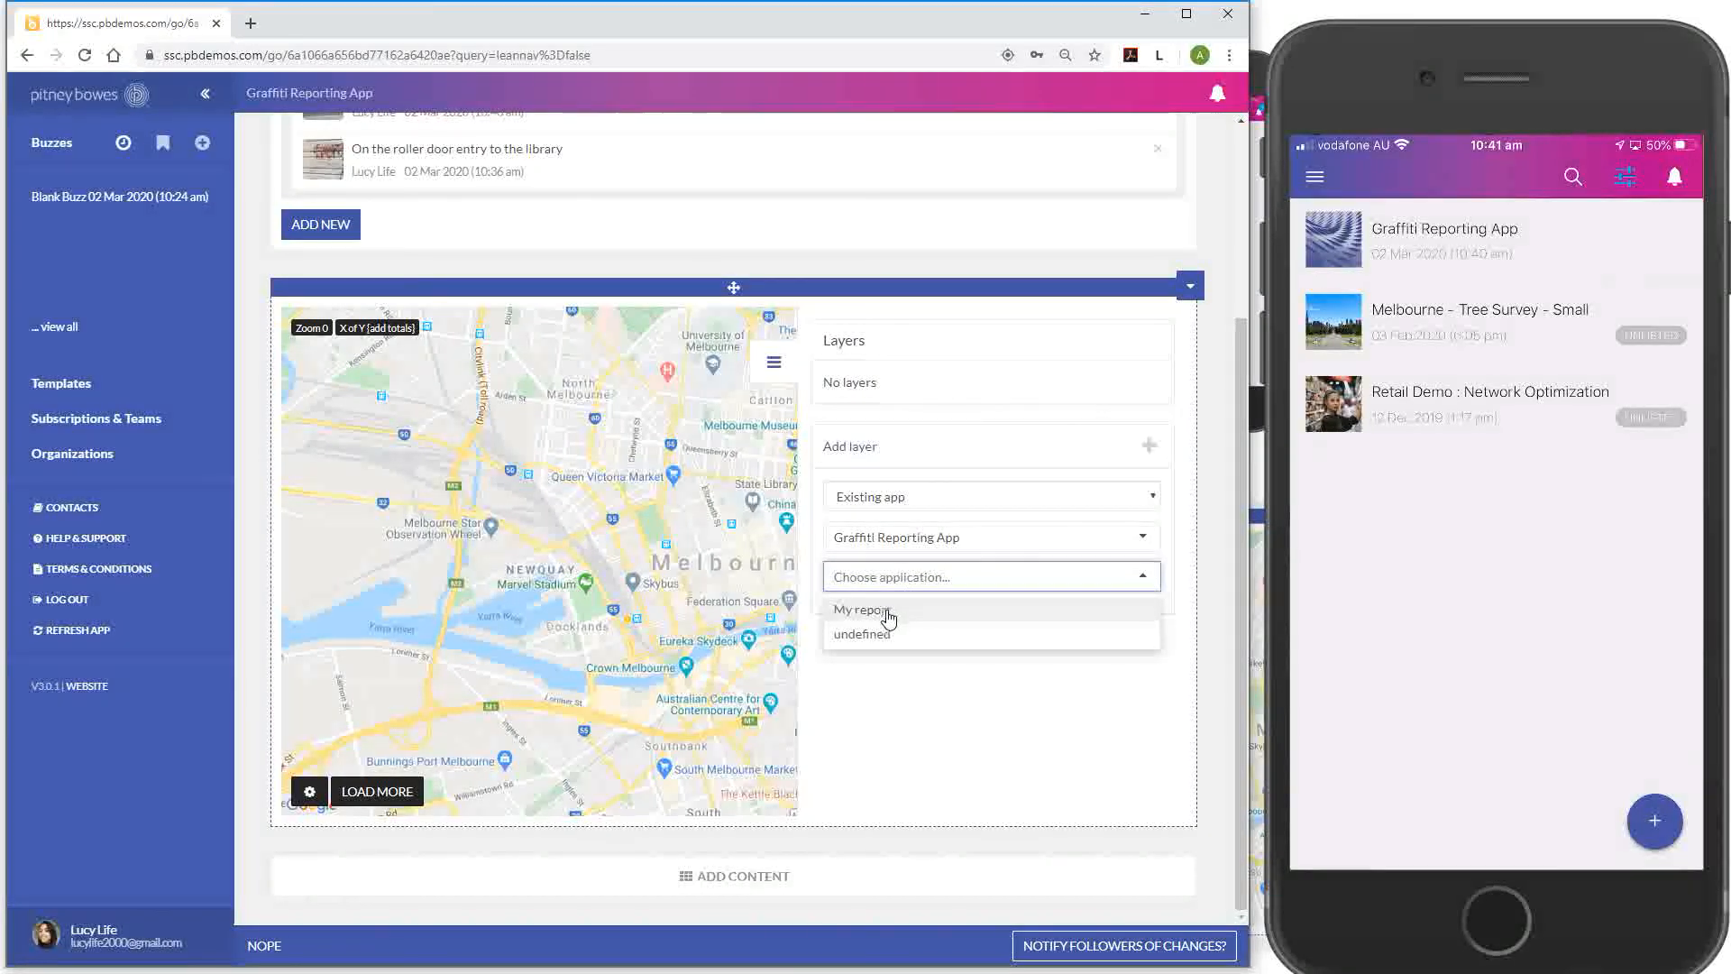
left_click(891, 610)
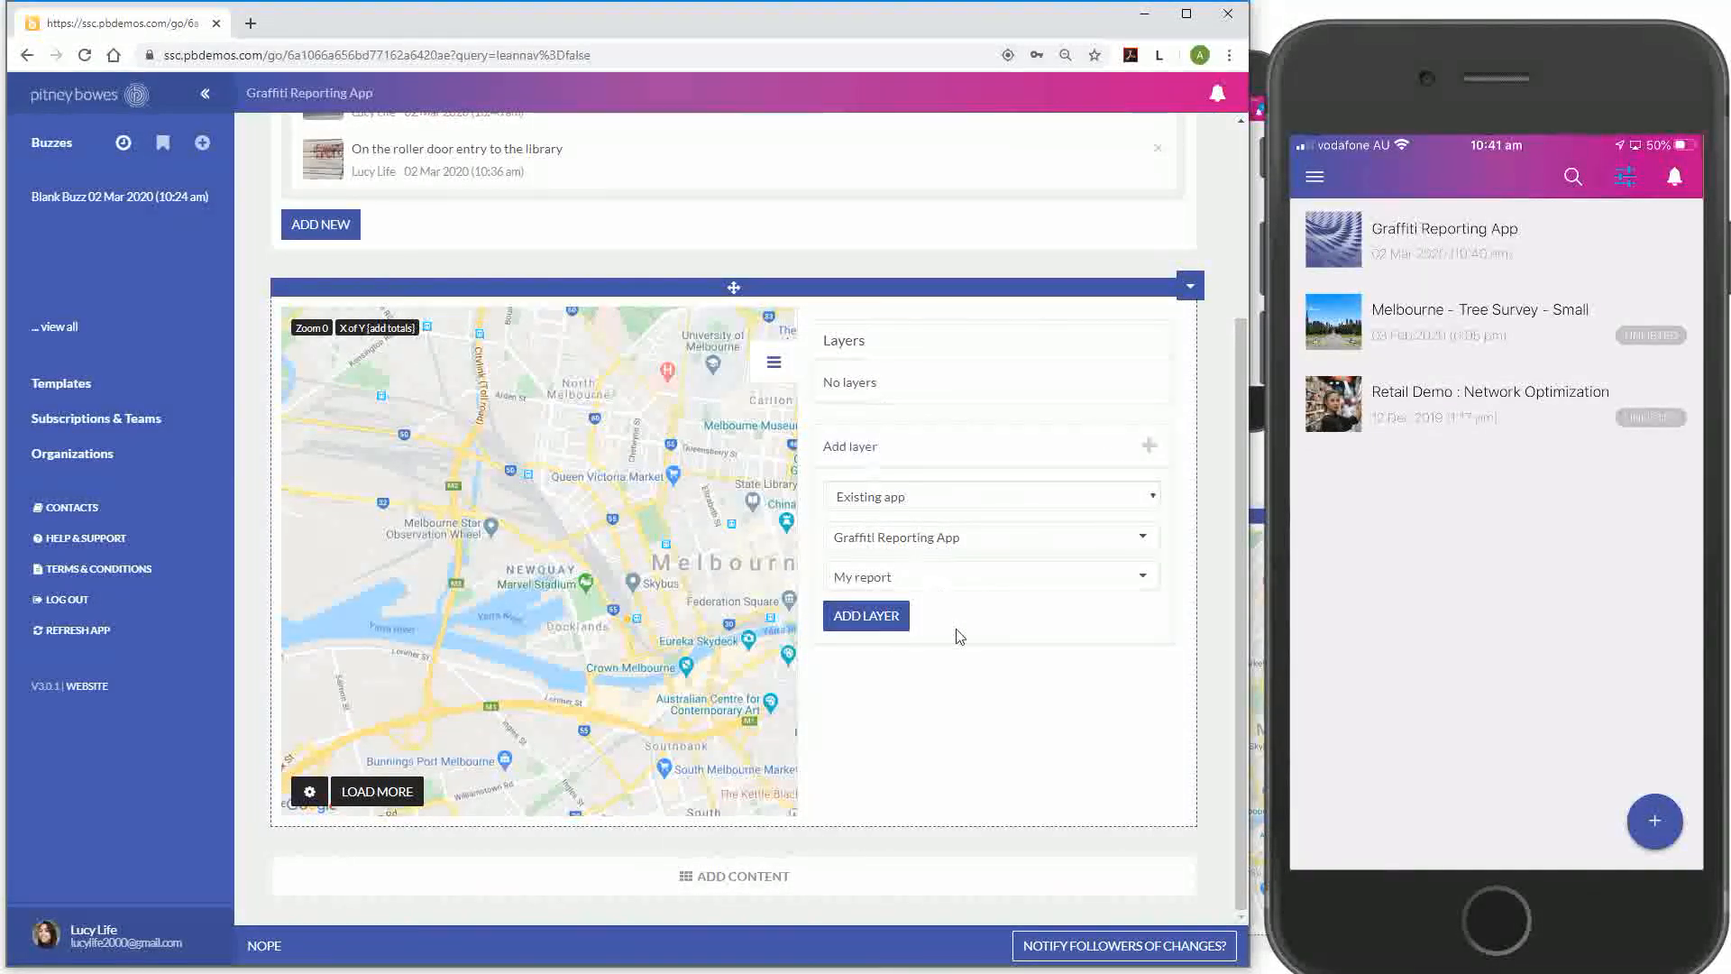
left_click(866, 617)
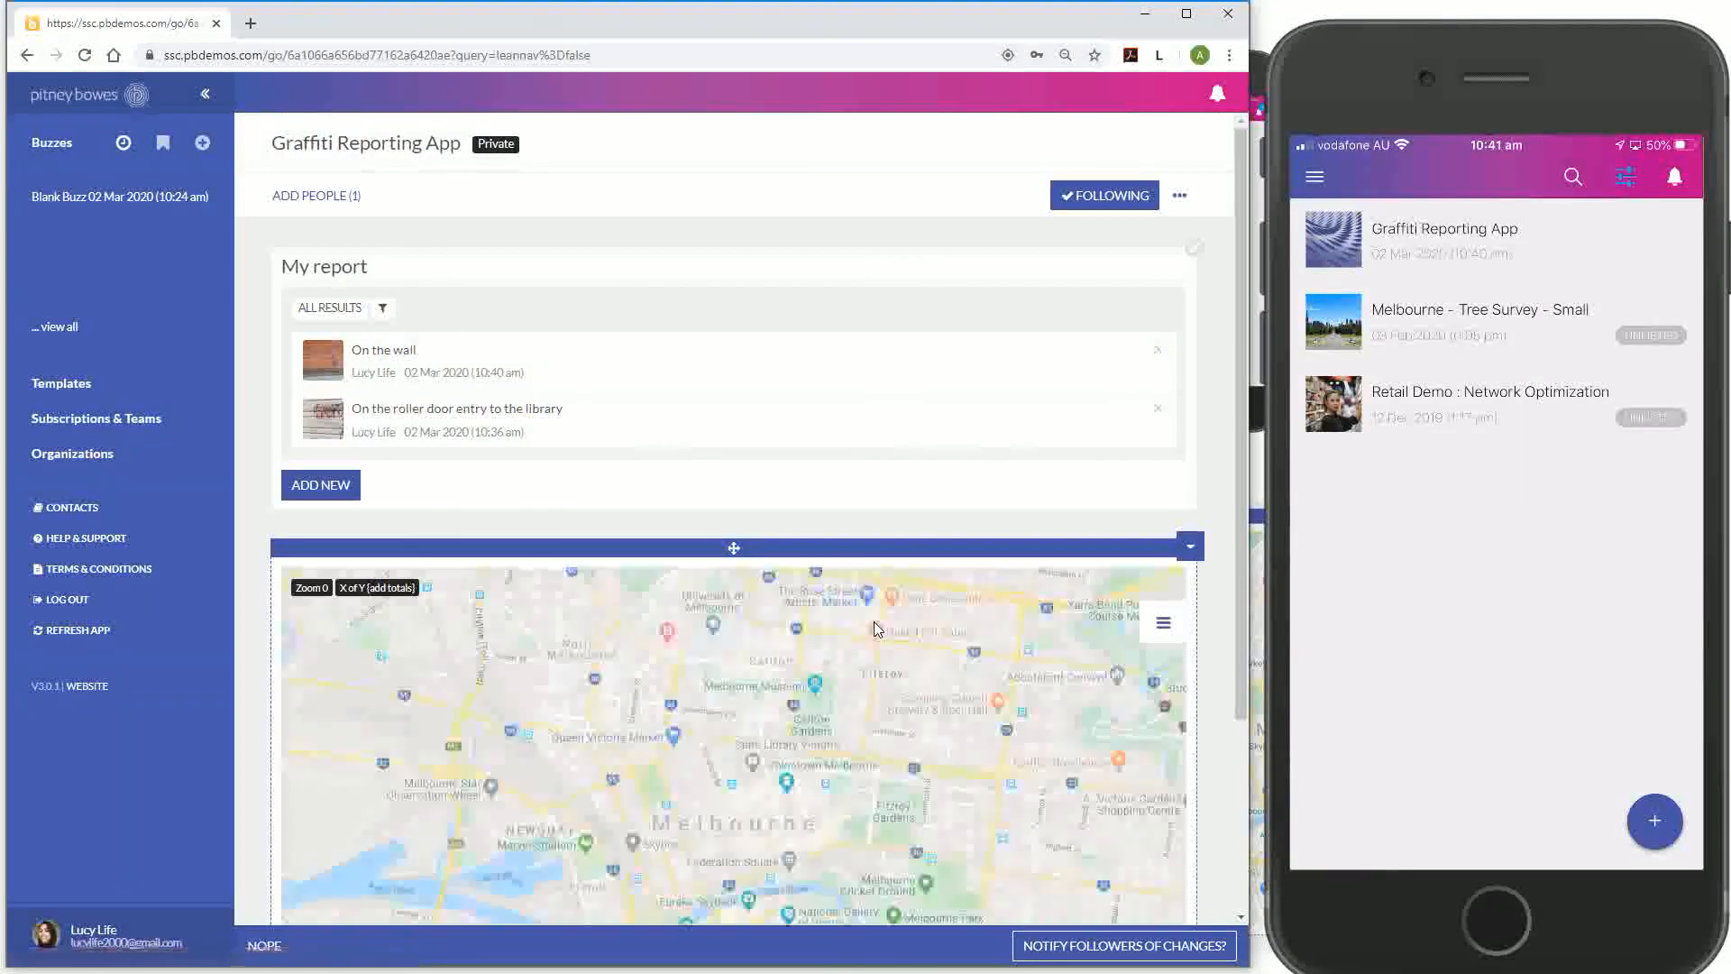
Scroll to the map's two Mona Vale report pins, then bring the iPhone mirror forward
scroll(1032, 478, "down", 2)
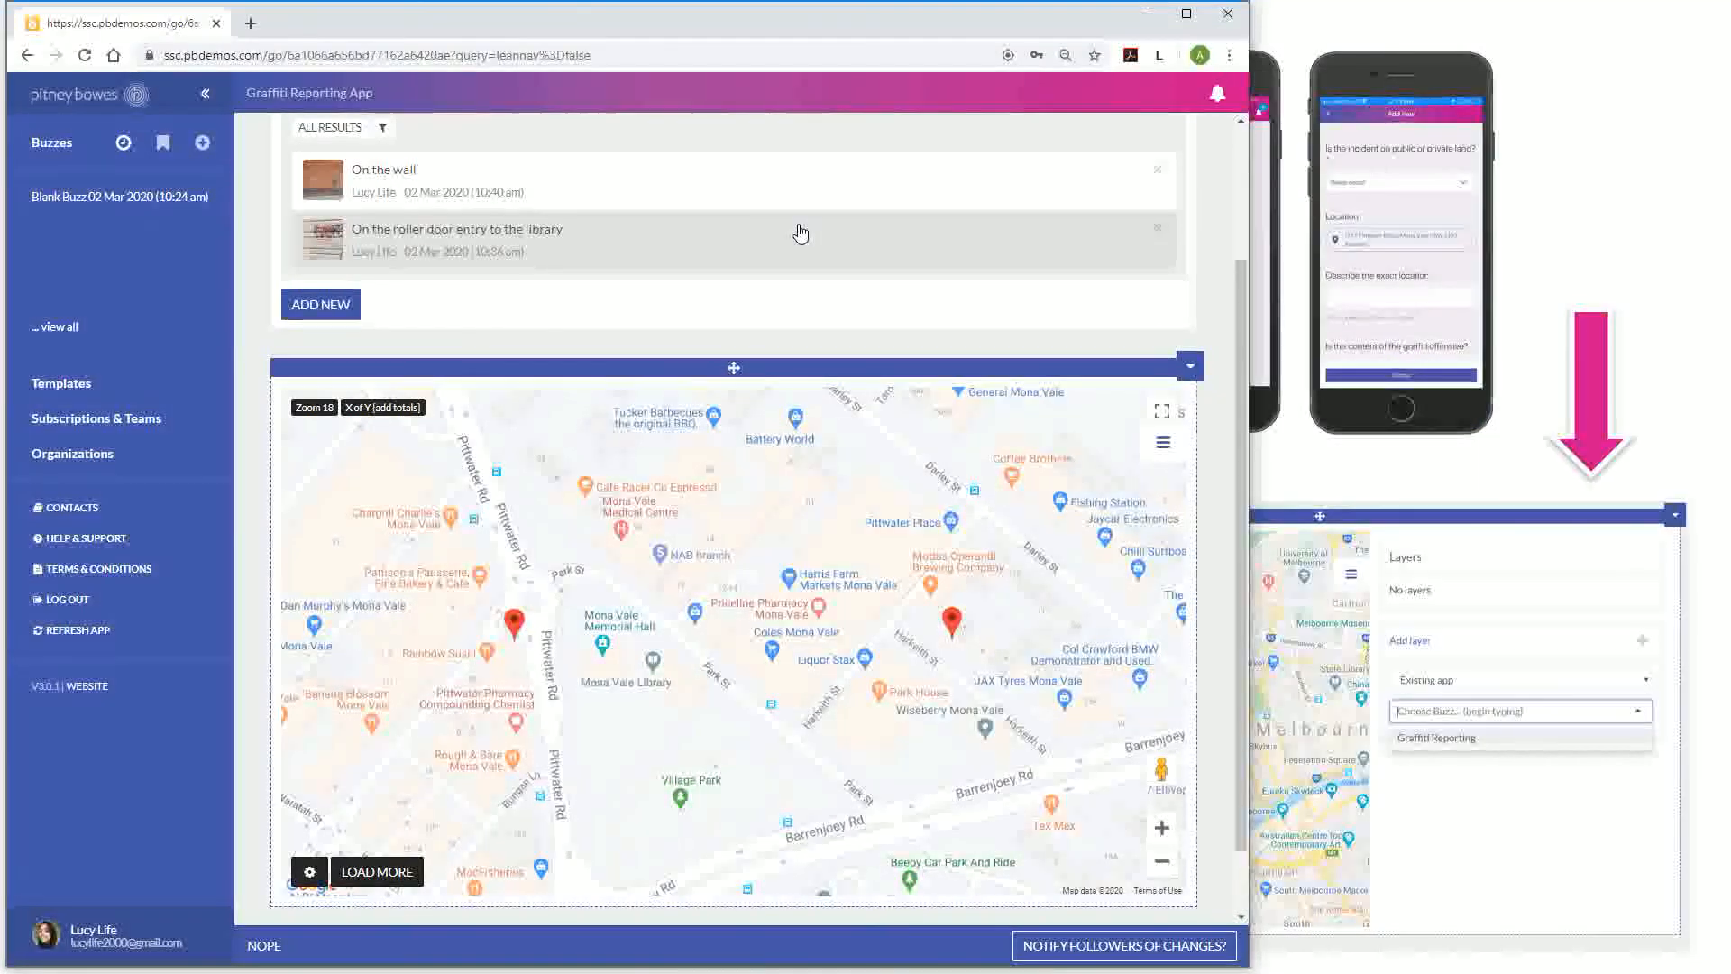
key("alt+Tab")
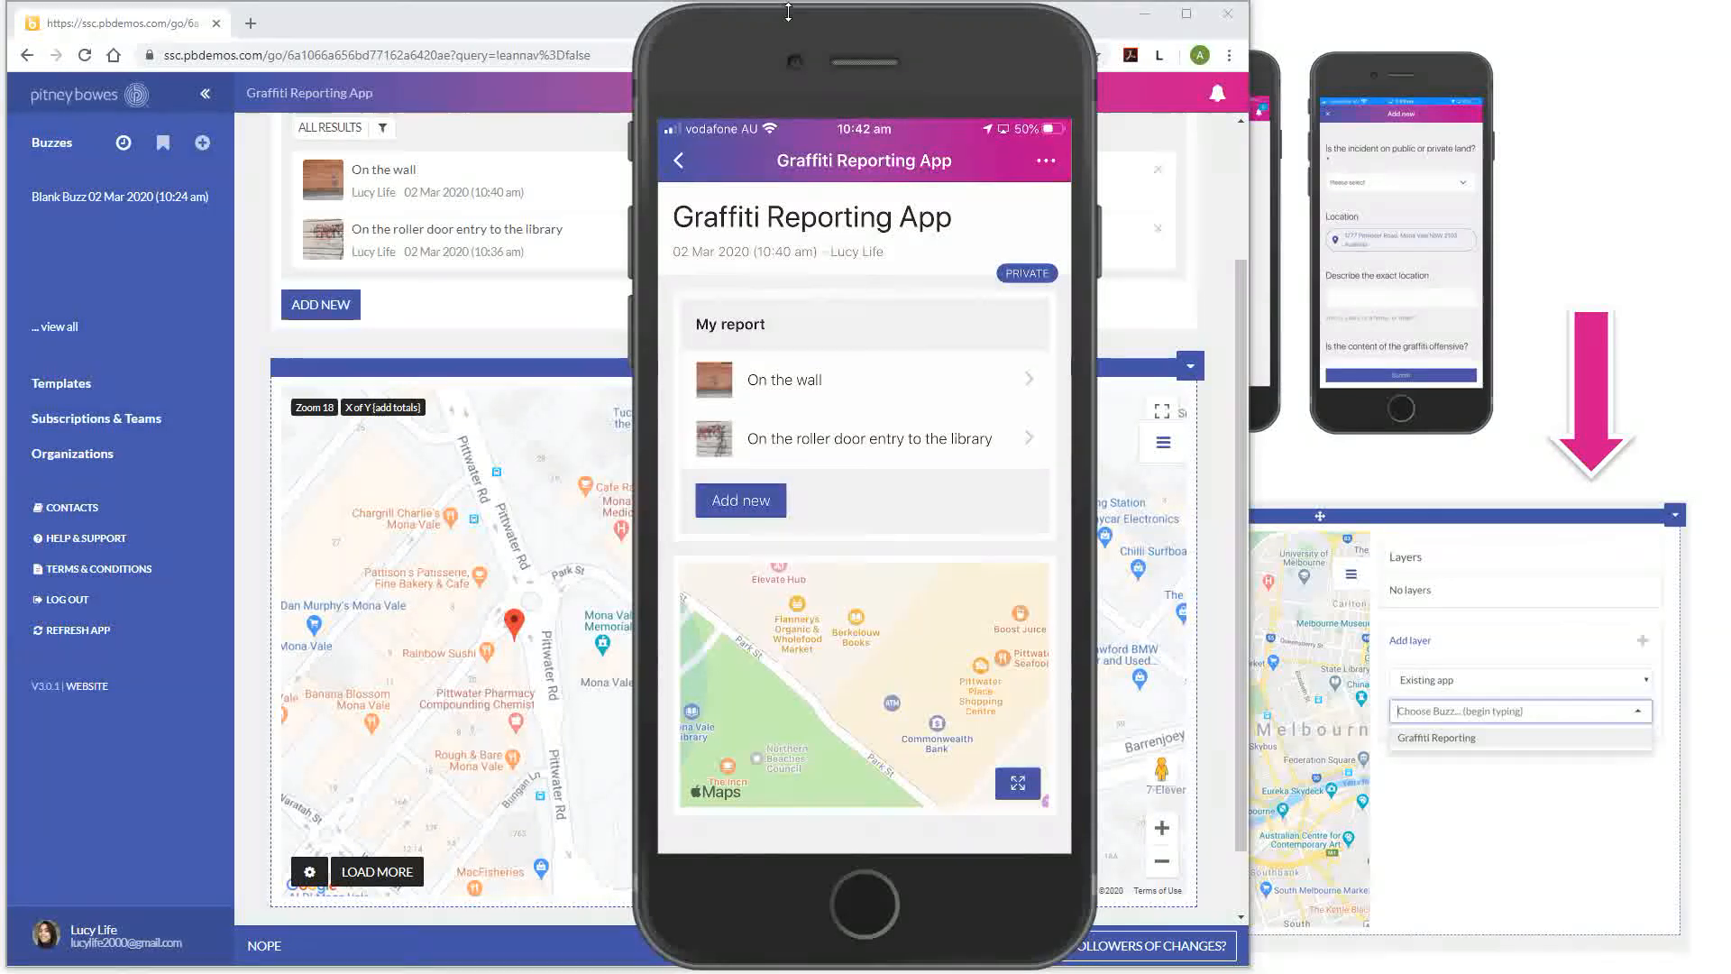
Move the iPhone mirroring window aside to uncover the web map, then bring up the window switcher
left_click_drag(851, 30, 1483, 36)
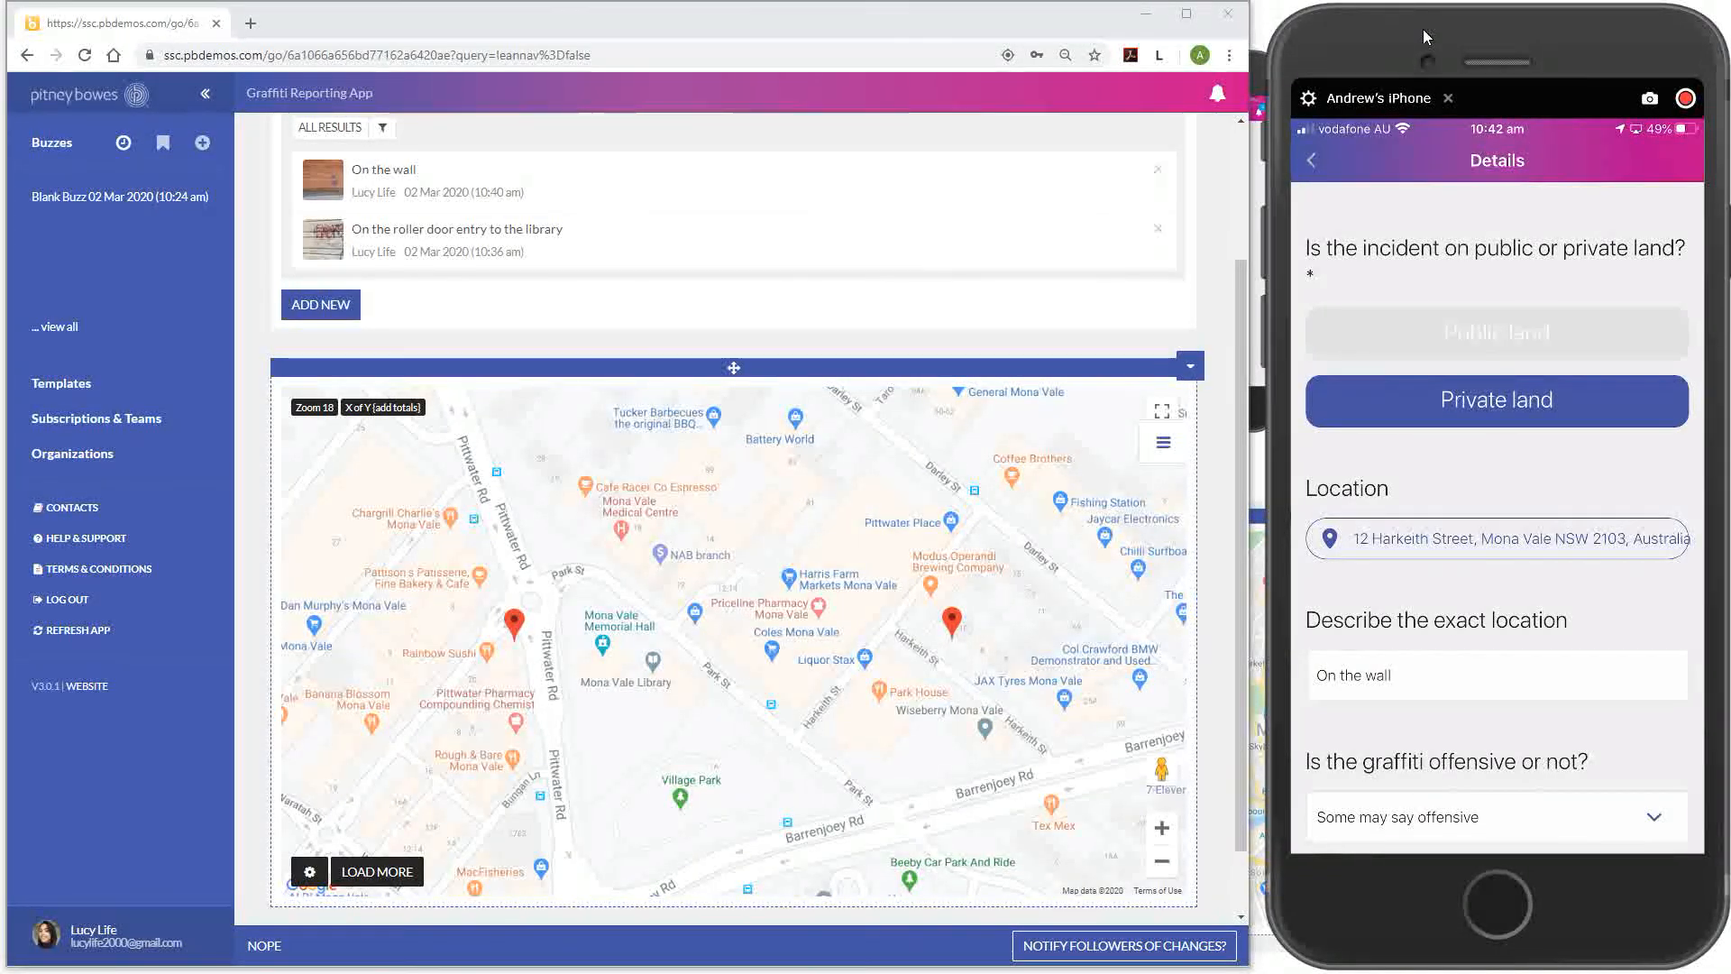
key("alt+Tab")
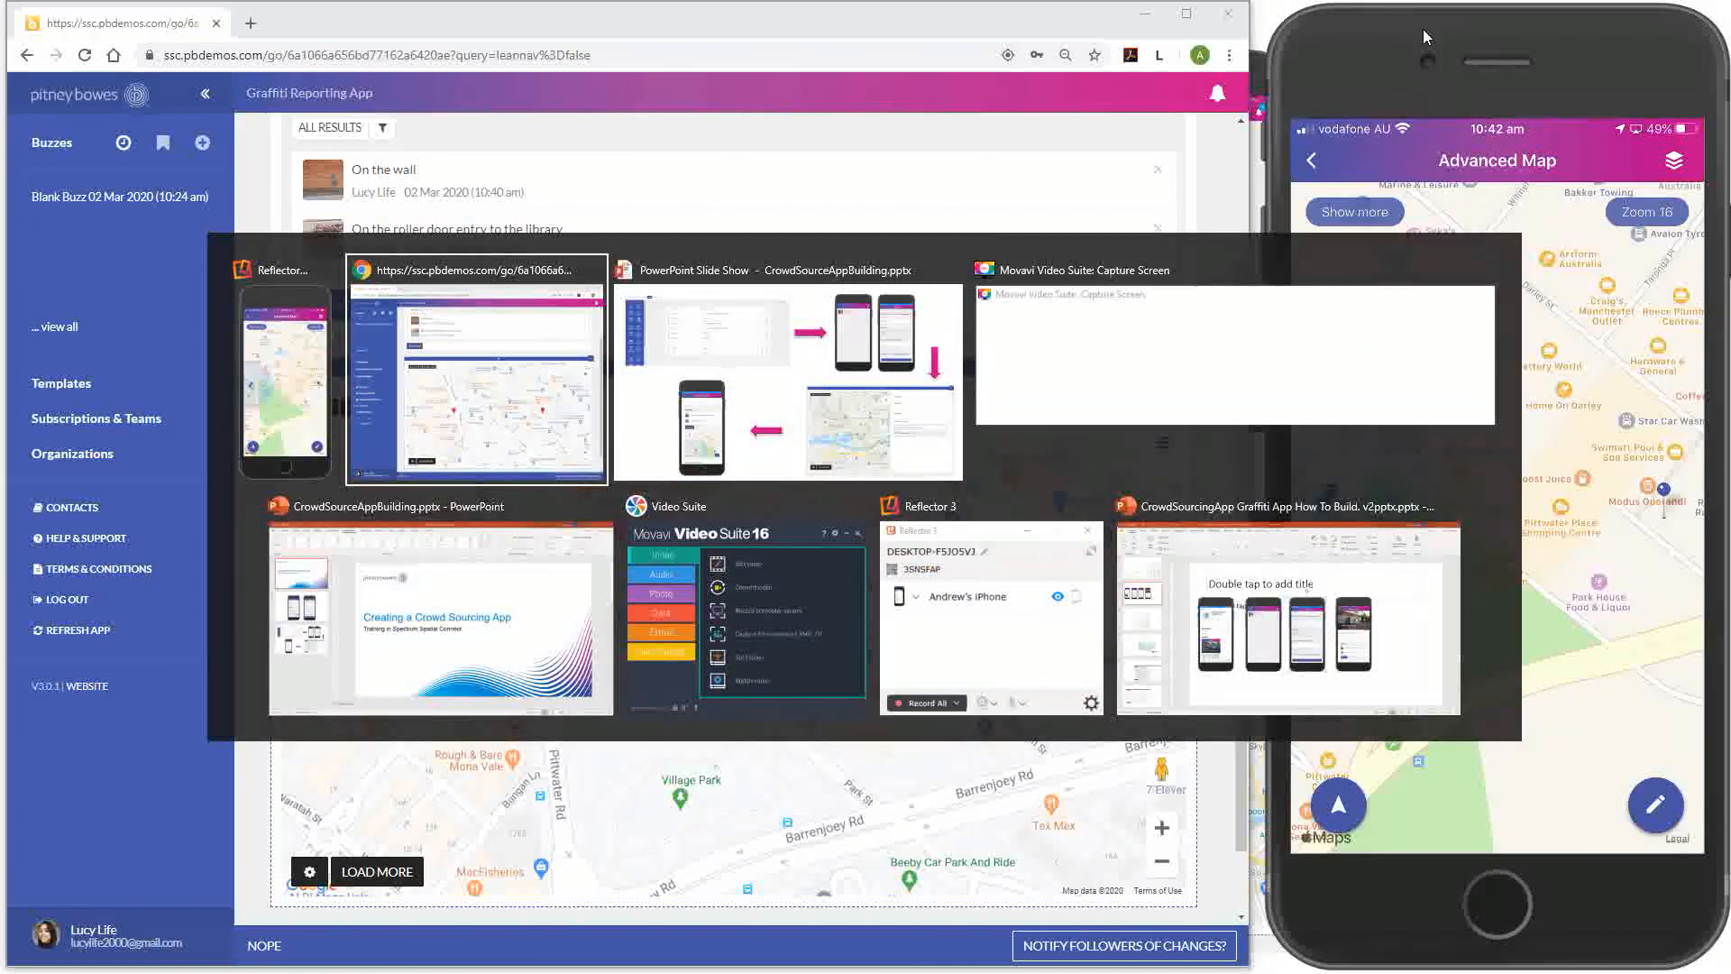
Return to the PowerPoint slide show's overview of the app-building steps
key("alt+Tab")
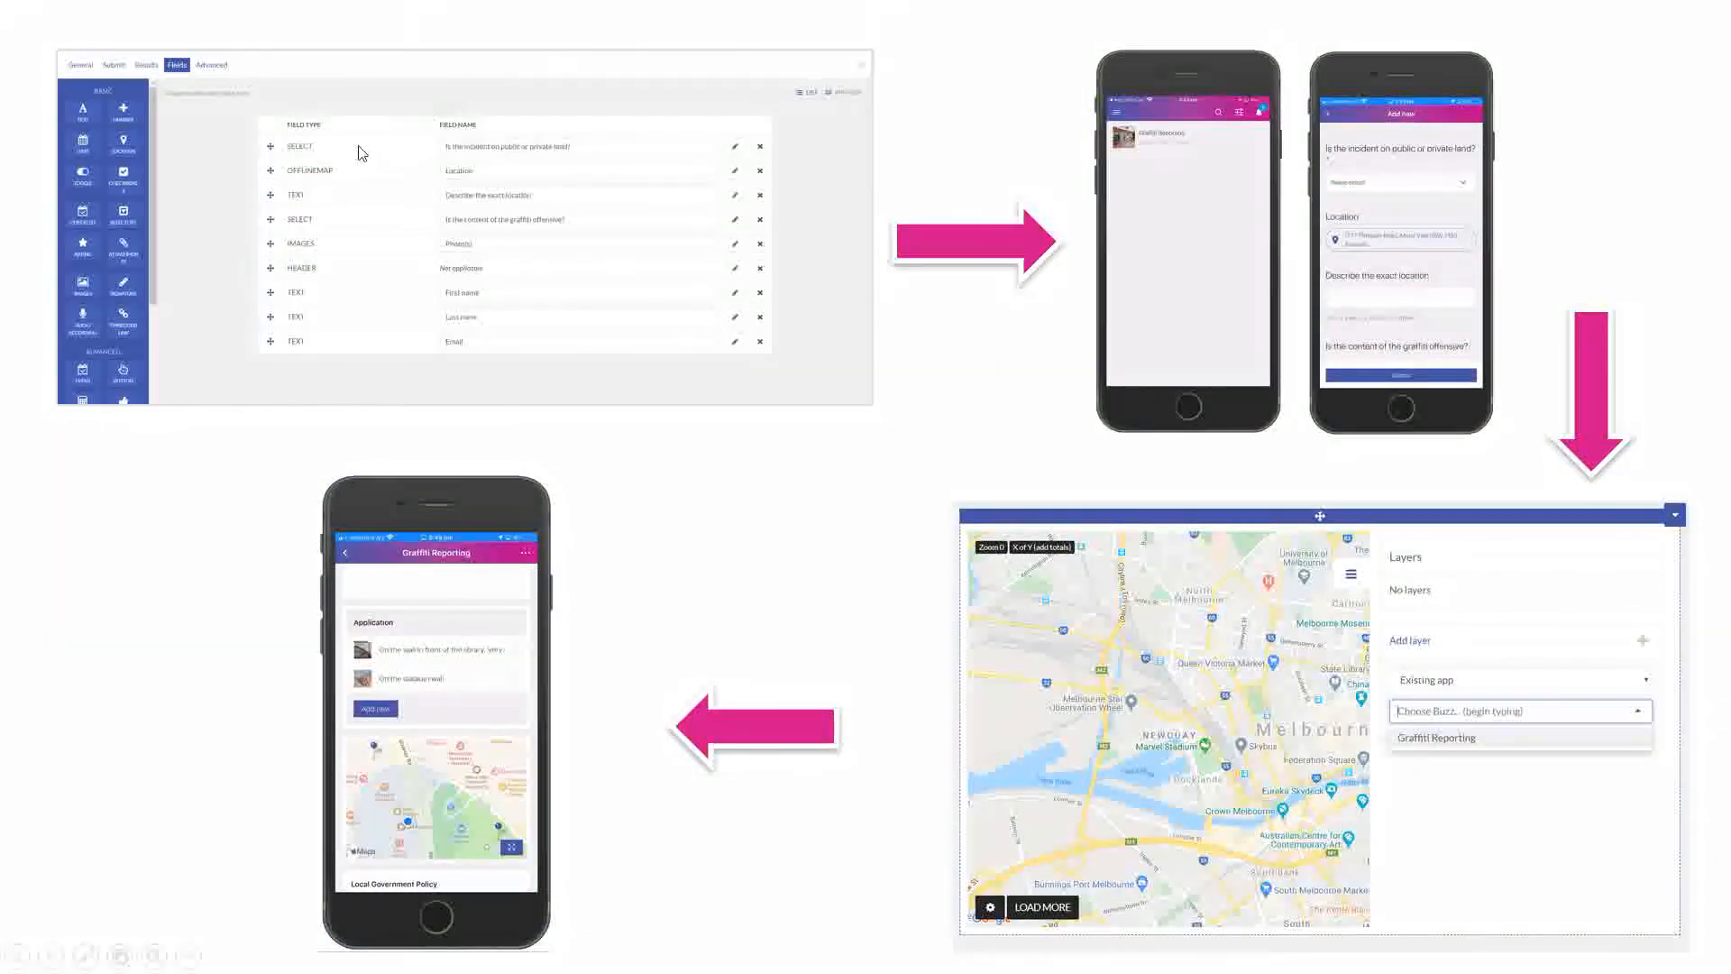